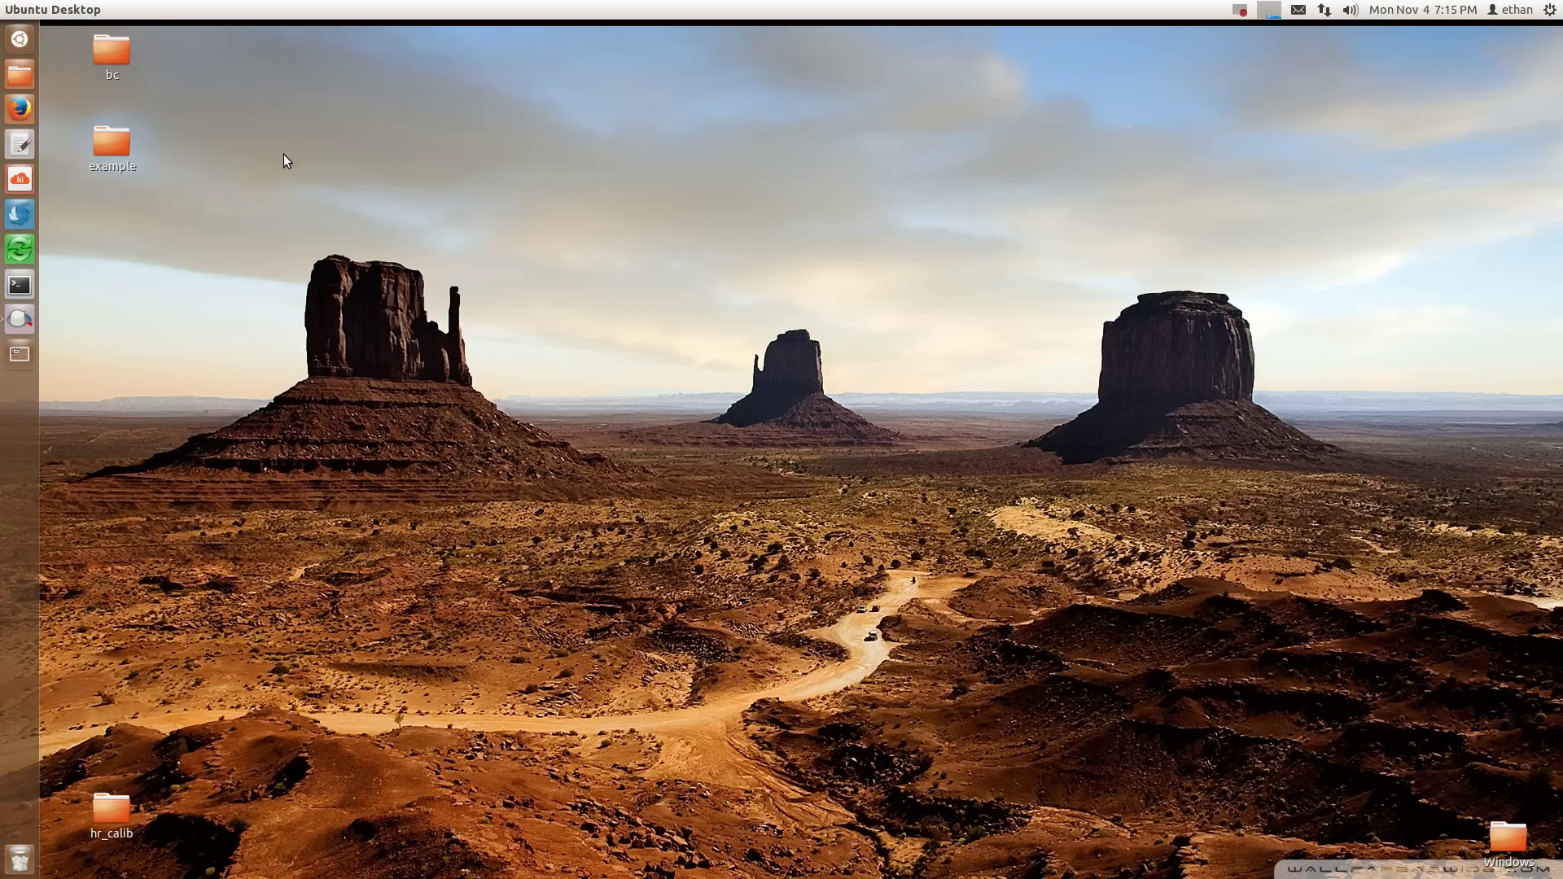
Open the example folder on the desktop and copy its location path
double_click(124, 143)
drag(453, 45, 576, 190)
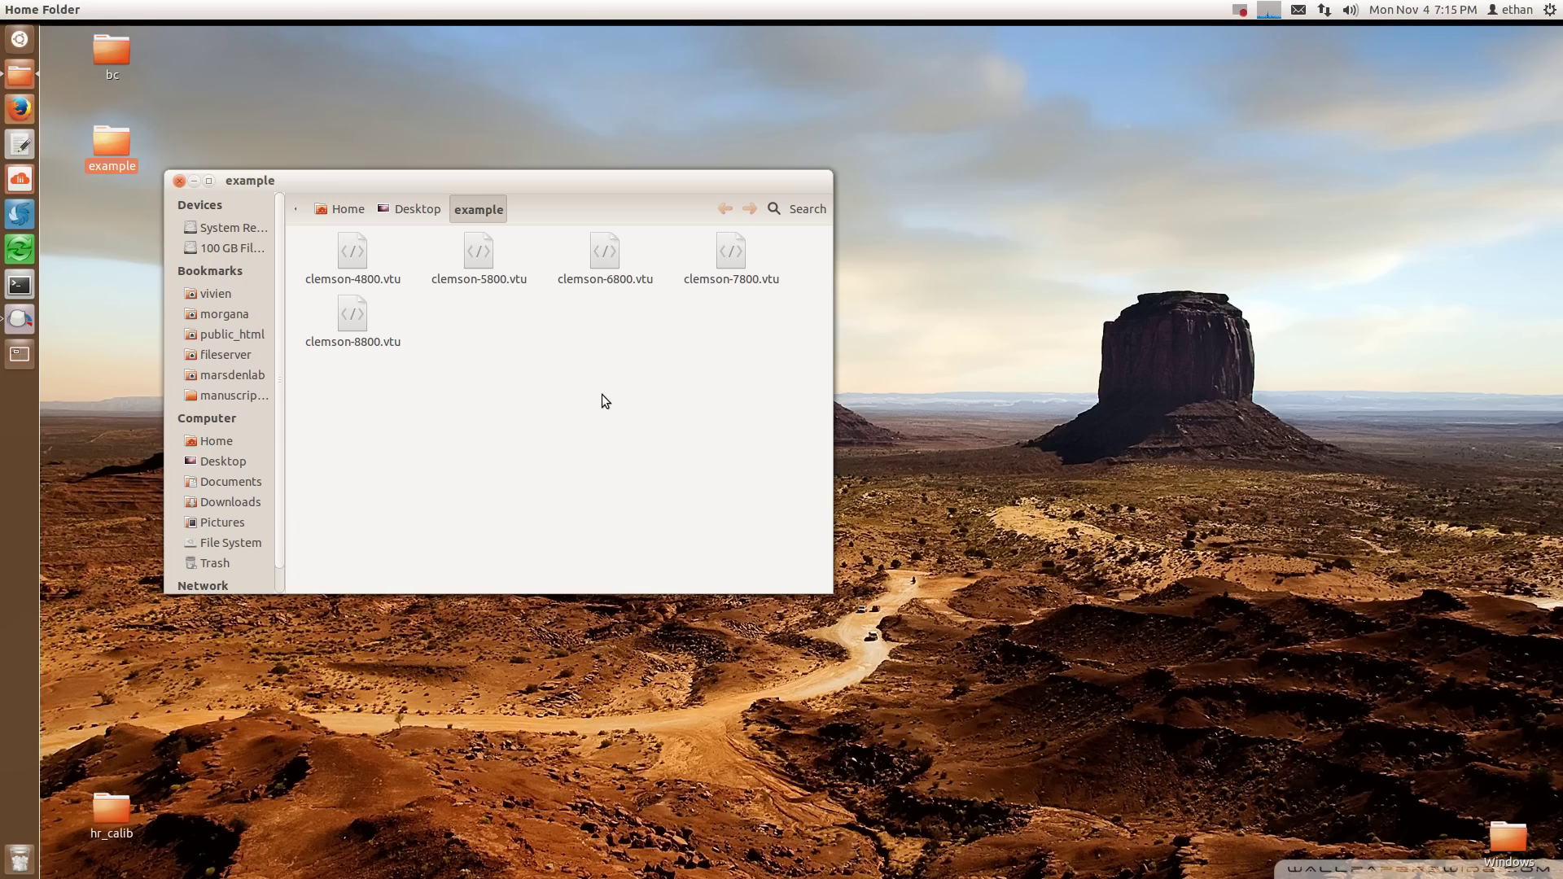
key(ctrl+l)
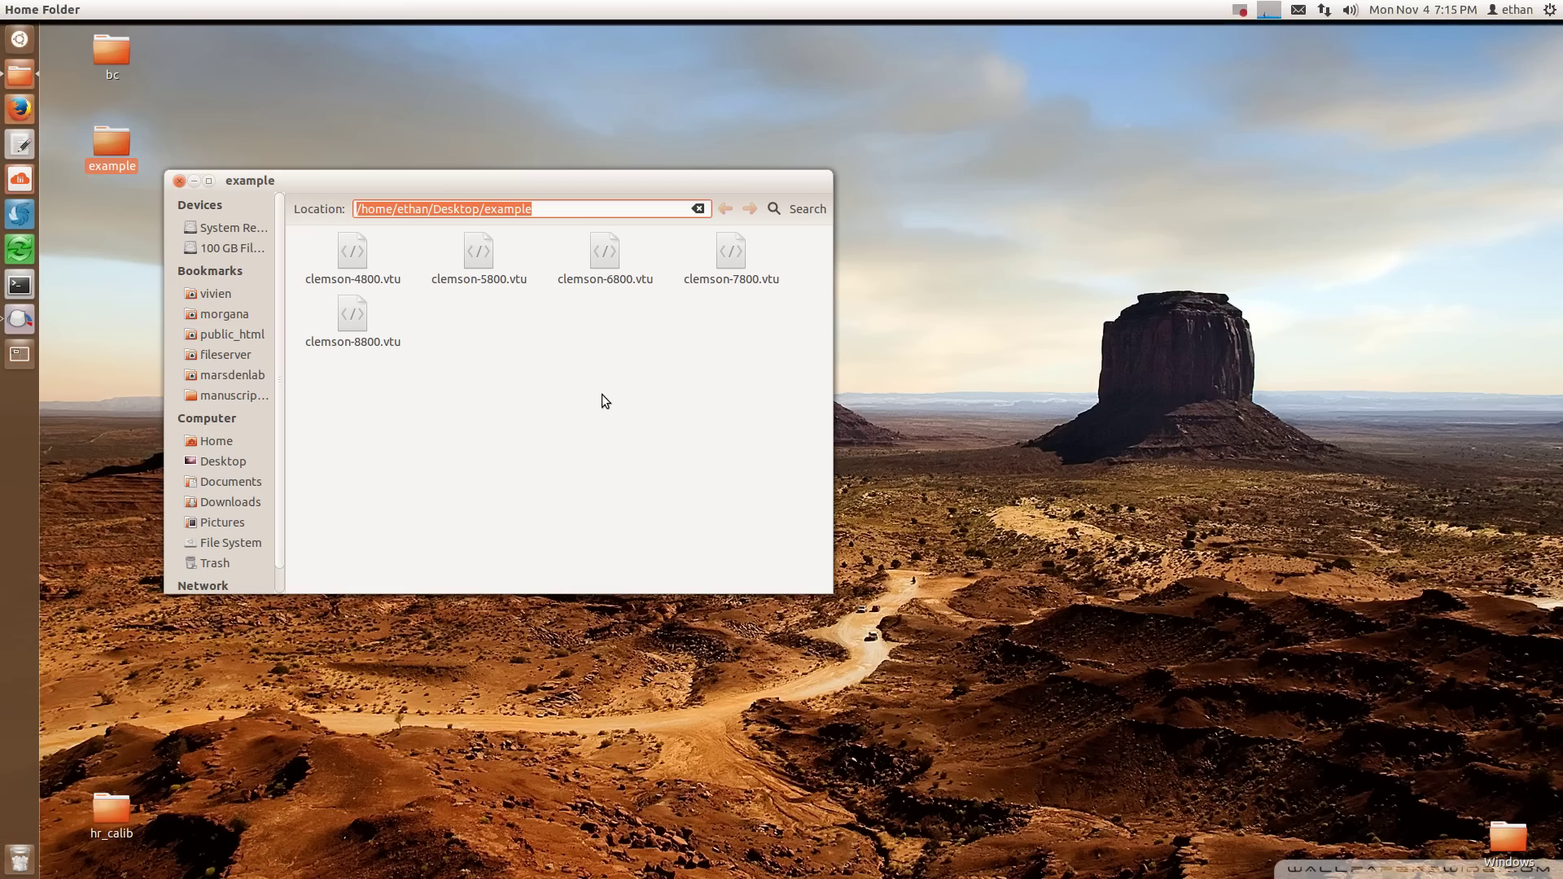
key(ctrl+c)
Open a terminal, change to the copied example directory and launch ParaView with paraview.bash
key(ctrl+alt+t)
text(cd)
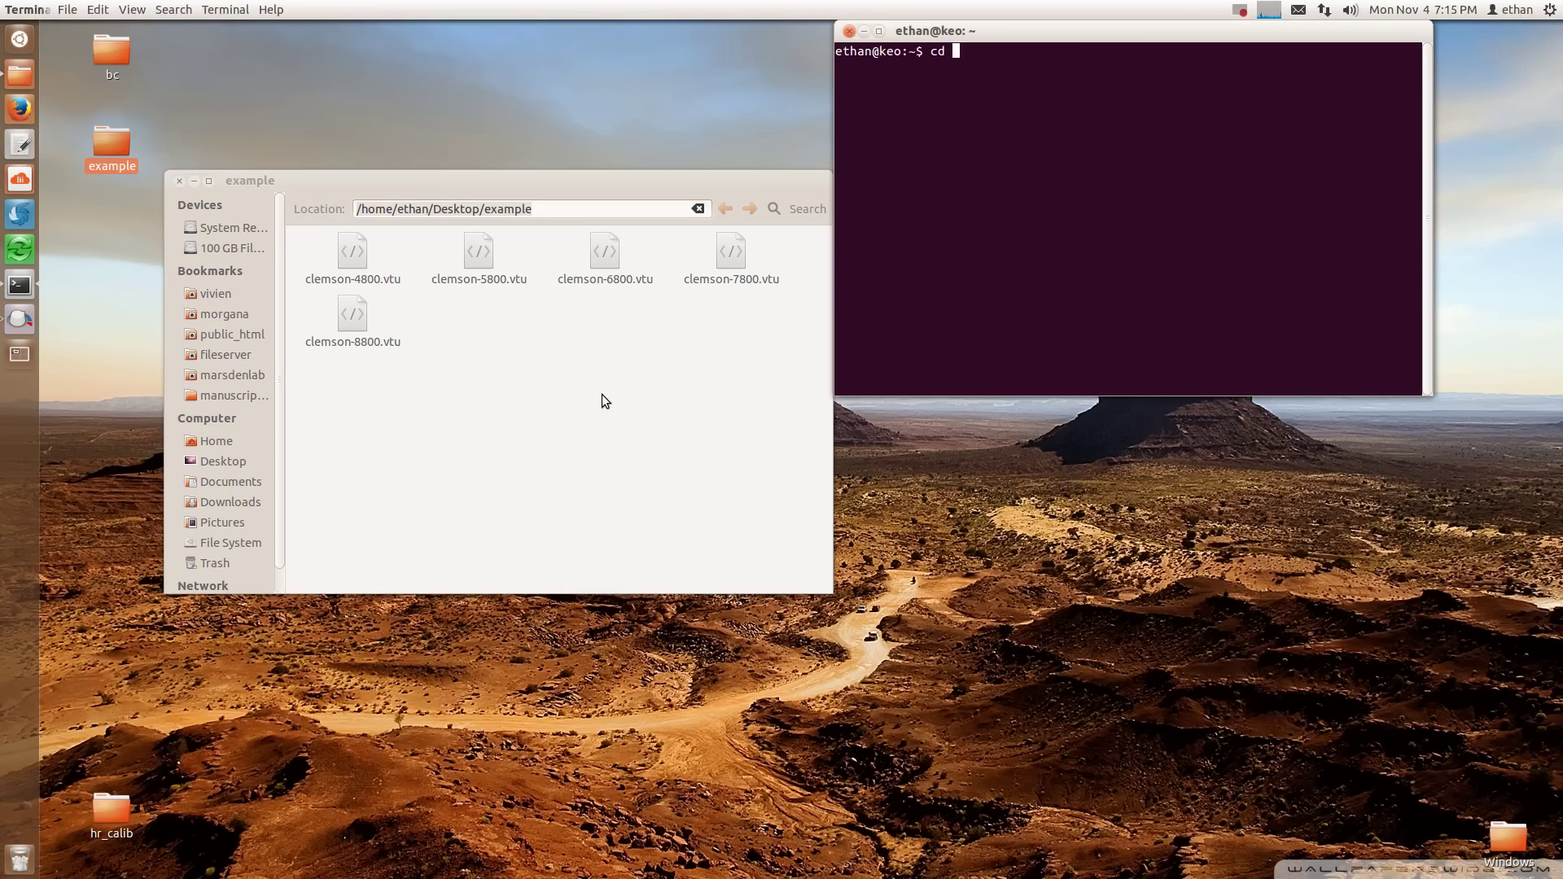
key(ctrl+shift+v)
key(Return)
text(paraview.bash)
key(Return)
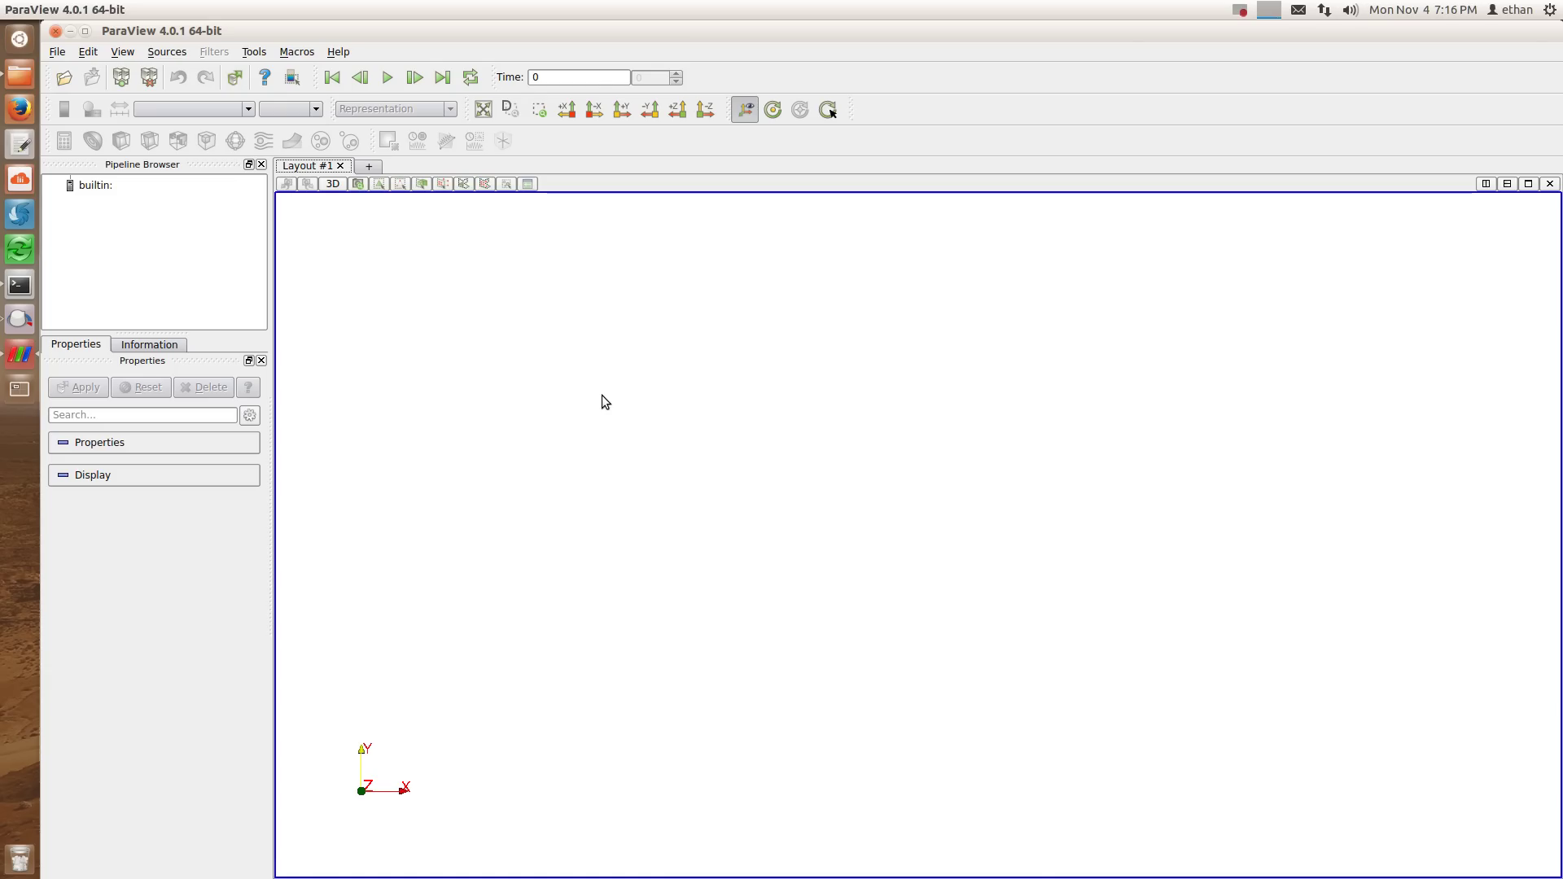
Open the grouped clemson-..vtu file series from the example folder and apply it with the pressure and velocity arrays enabled
click(64, 77)
drag(795, 192, 704, 231)
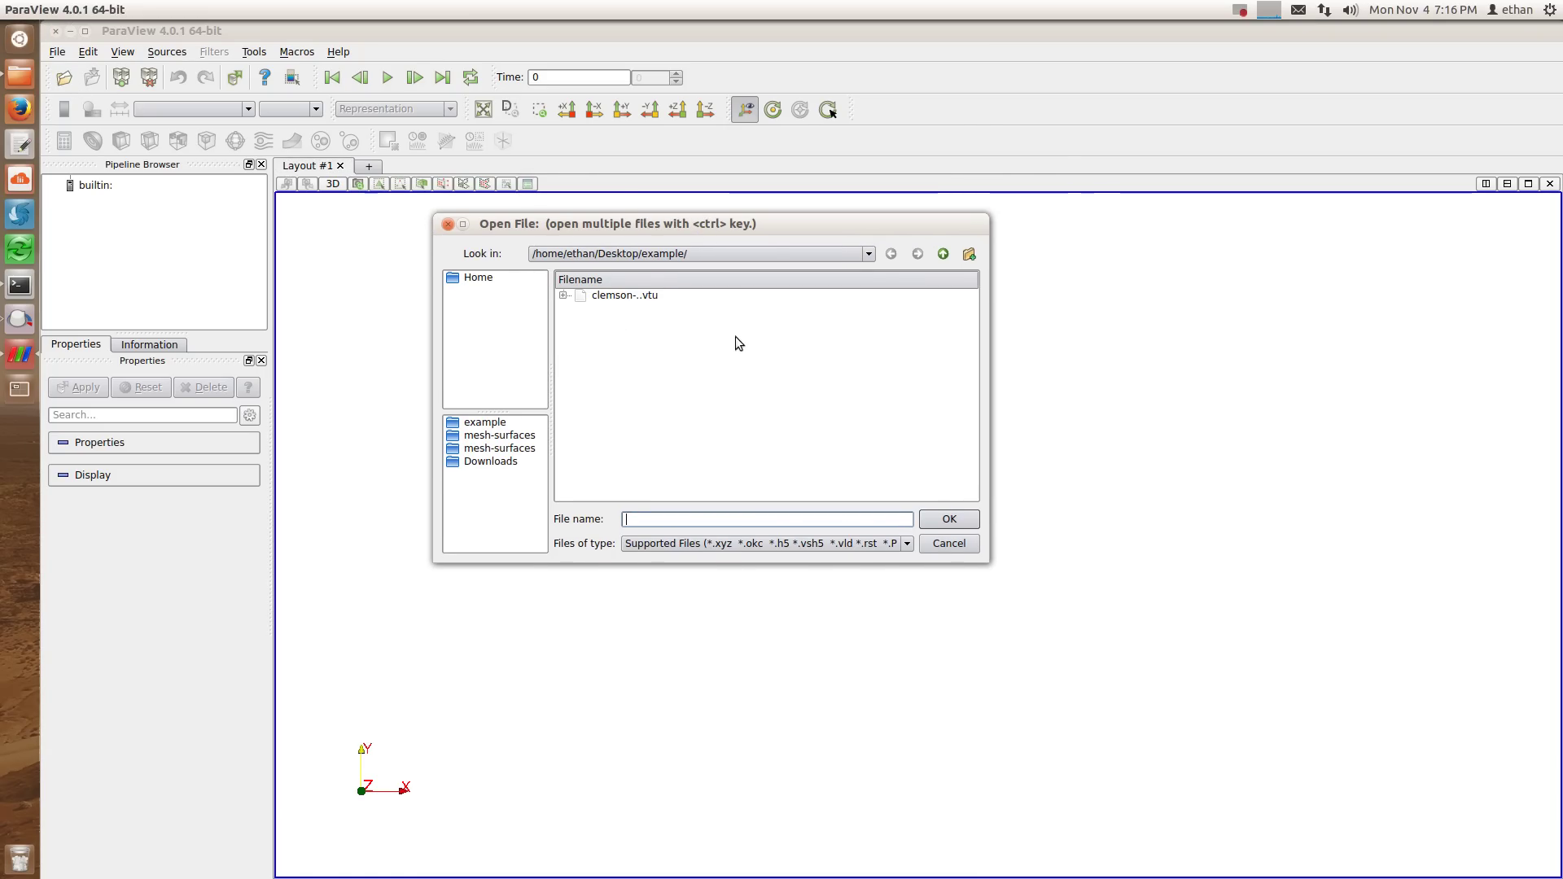
click(562, 297)
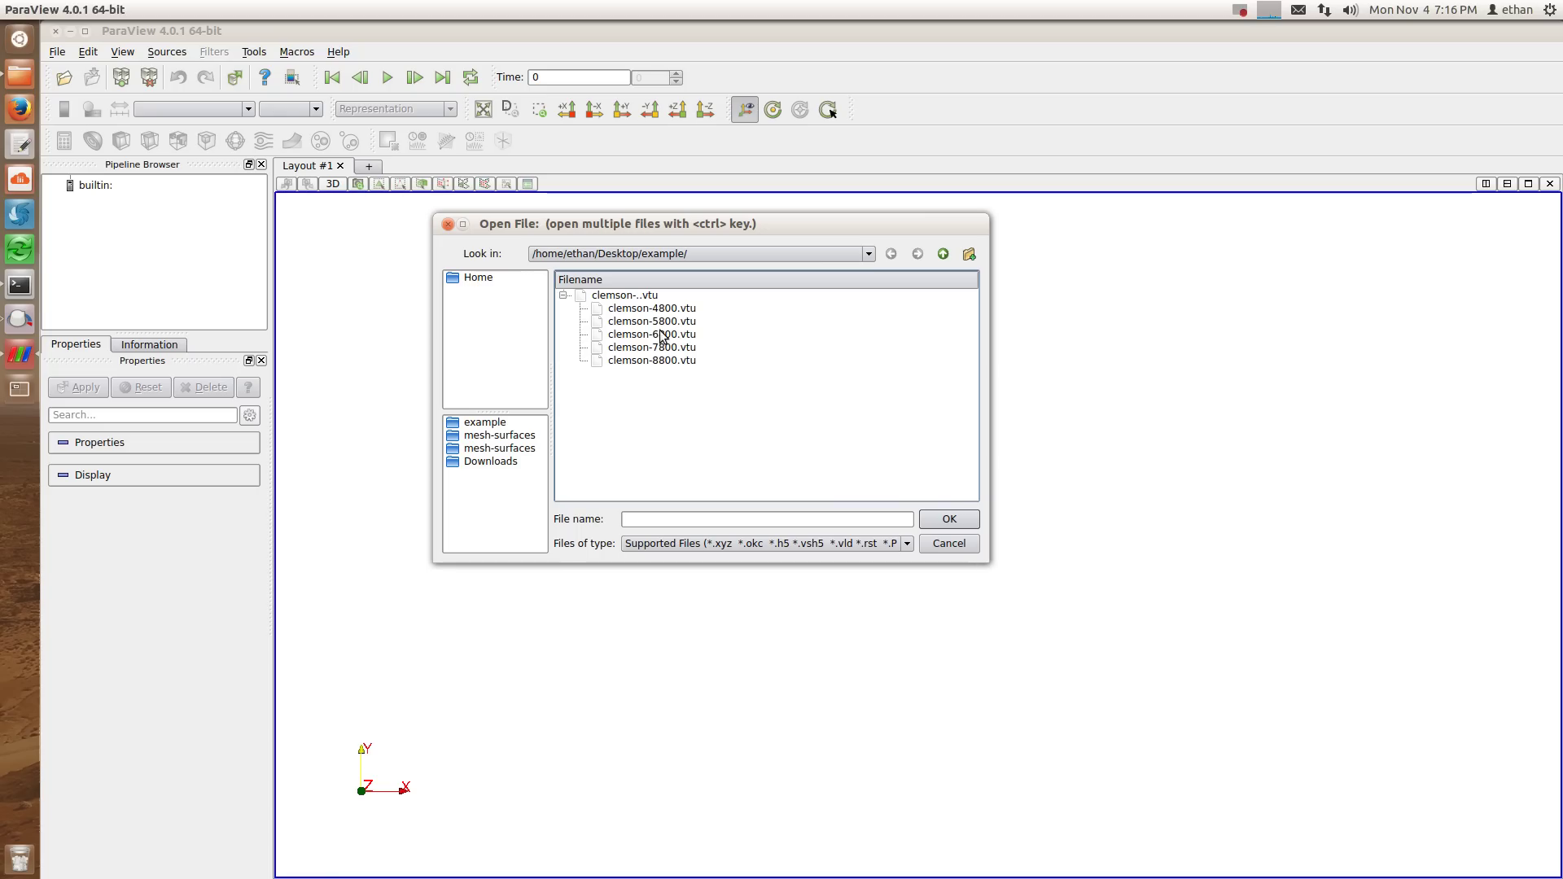
click(563, 296)
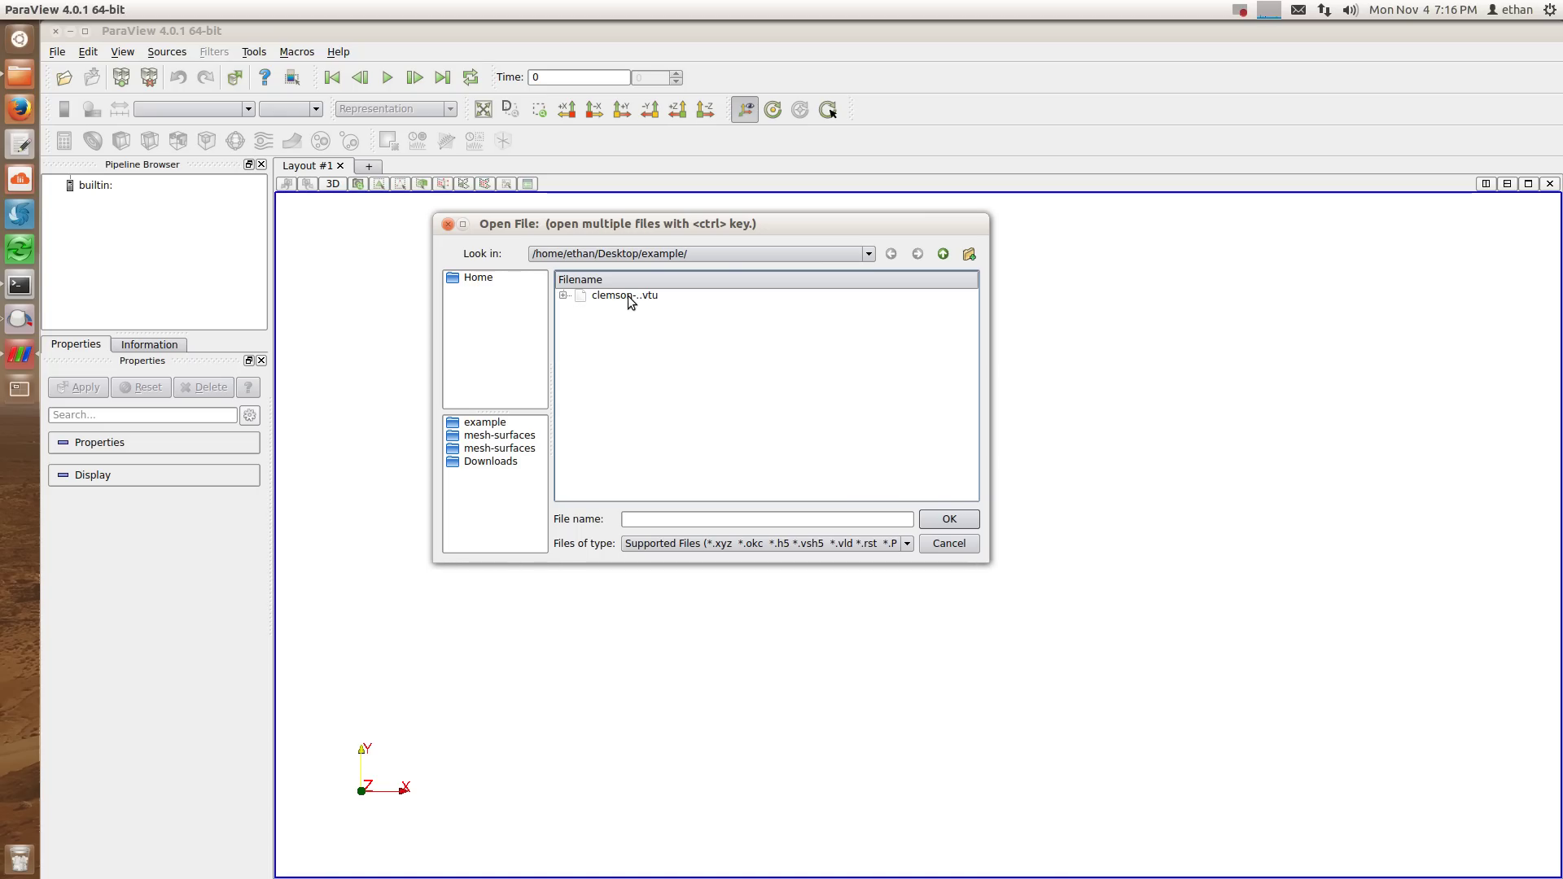
double_click(629, 298)
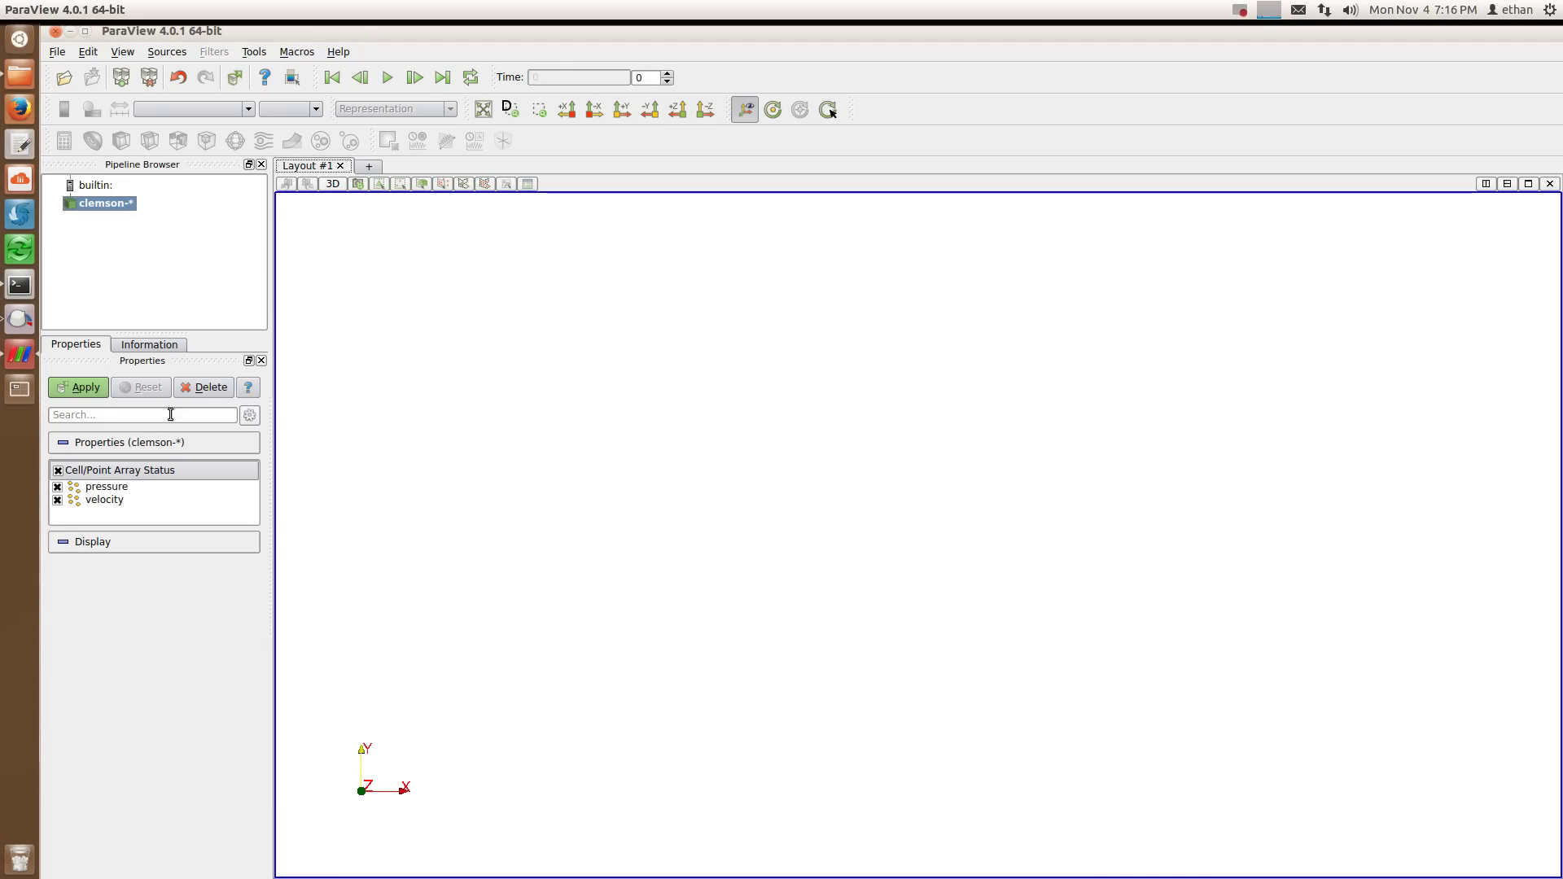
click(86, 389)
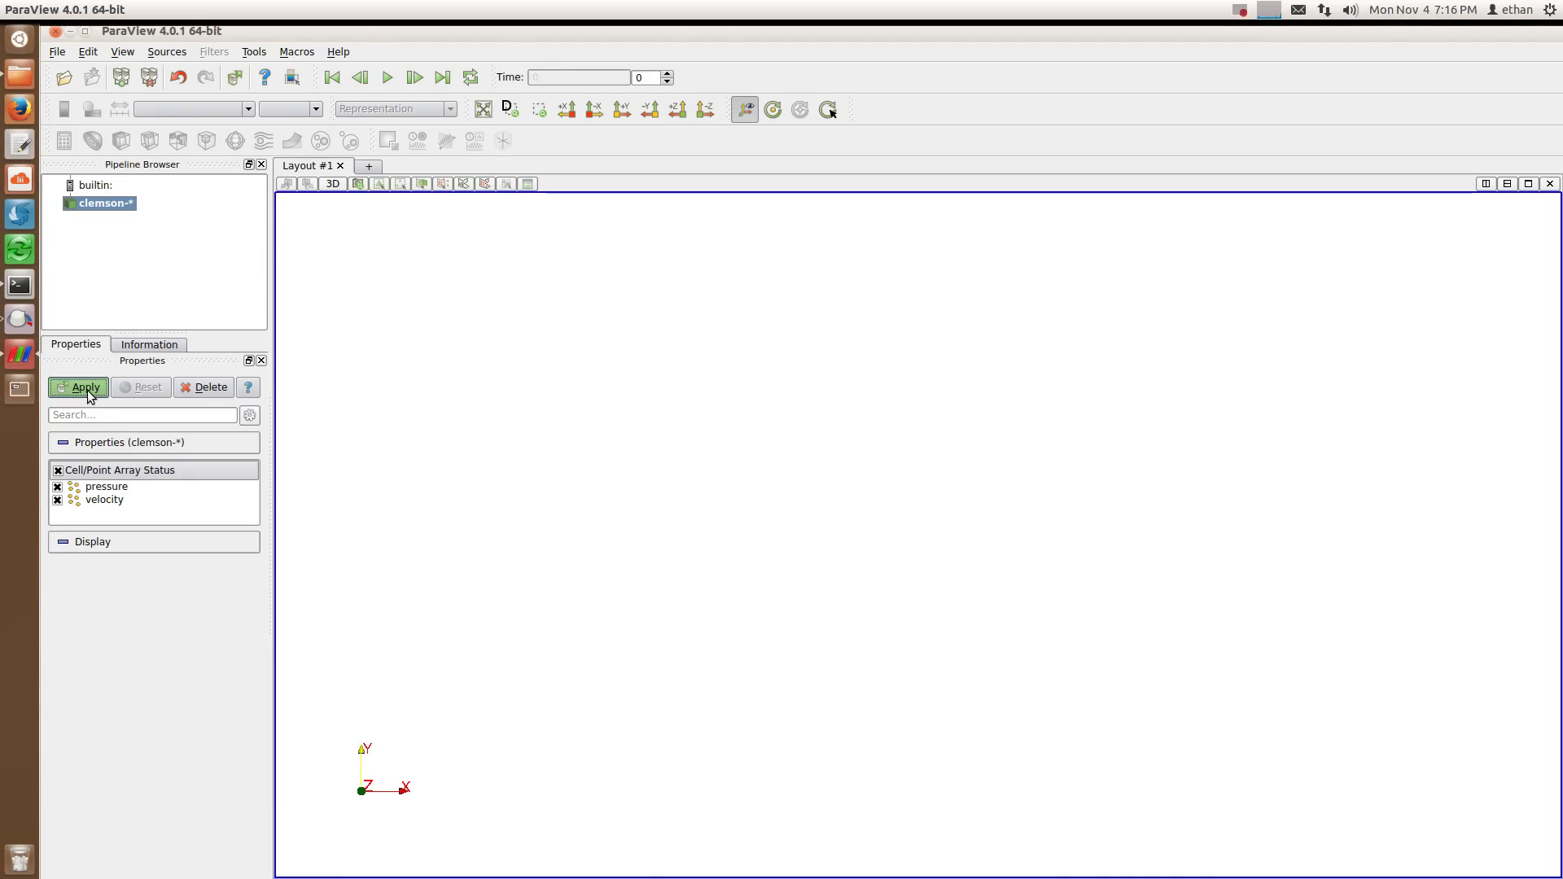
Color the clemson-* vessel model with Solid Color
drag(1118, 605, 688, 576)
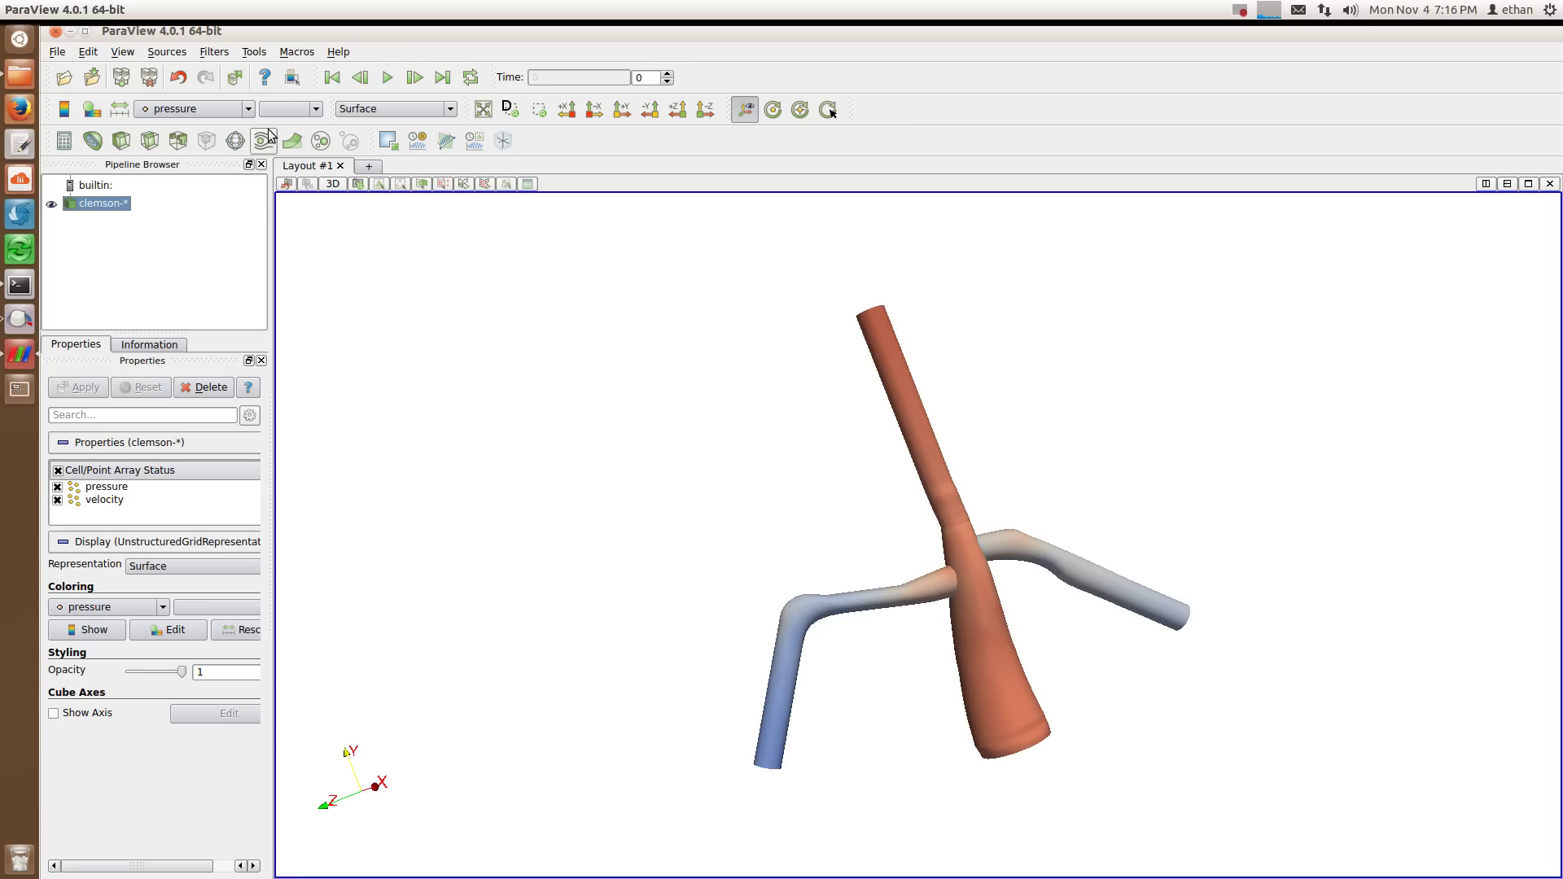
click(249, 110)
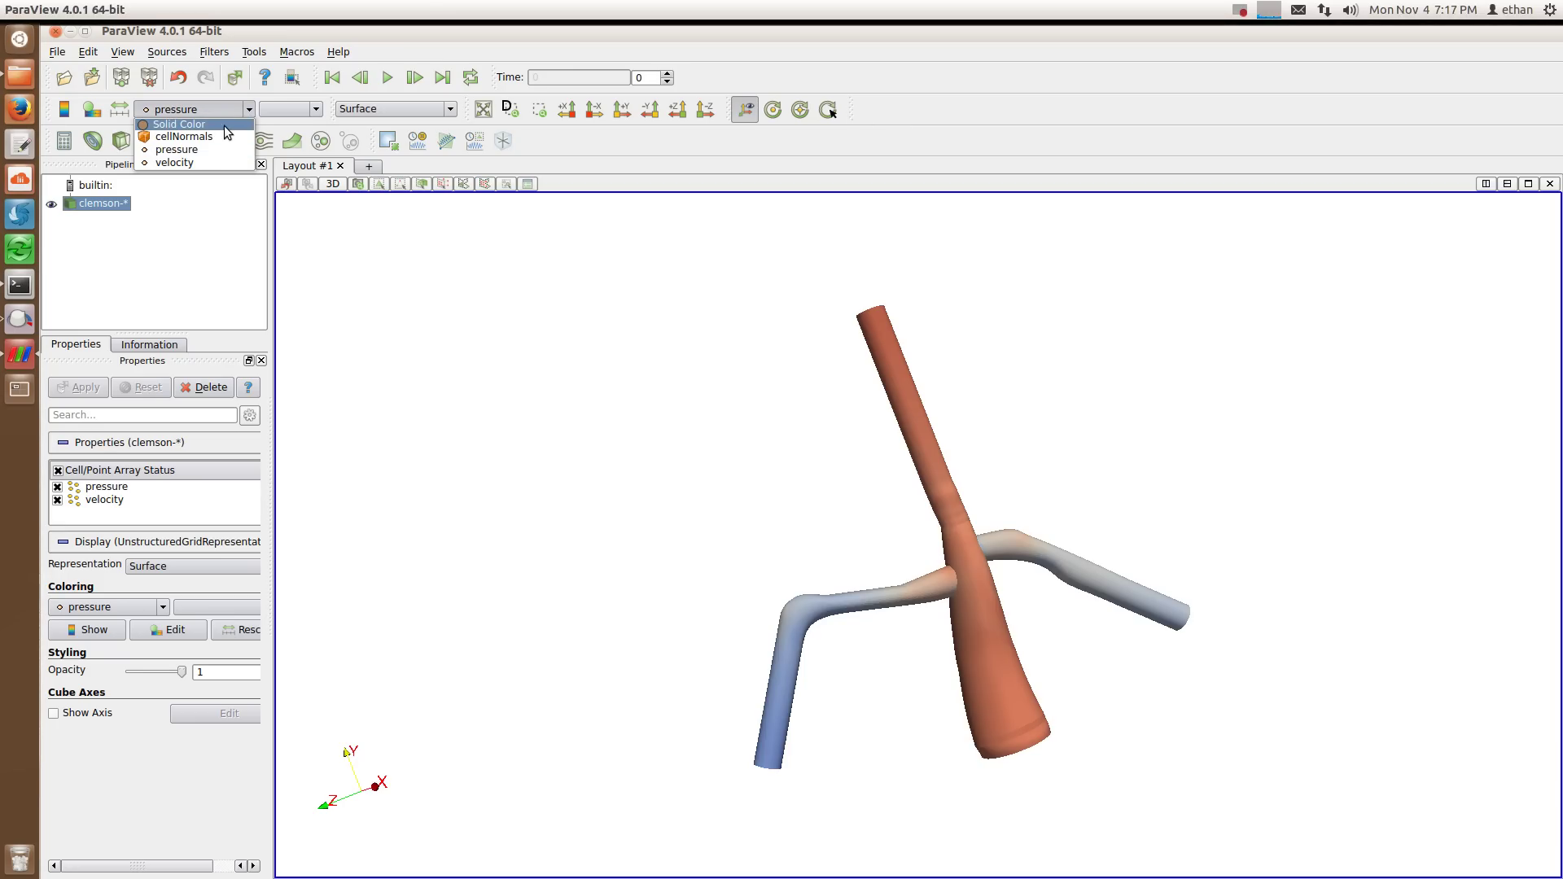
click(221, 125)
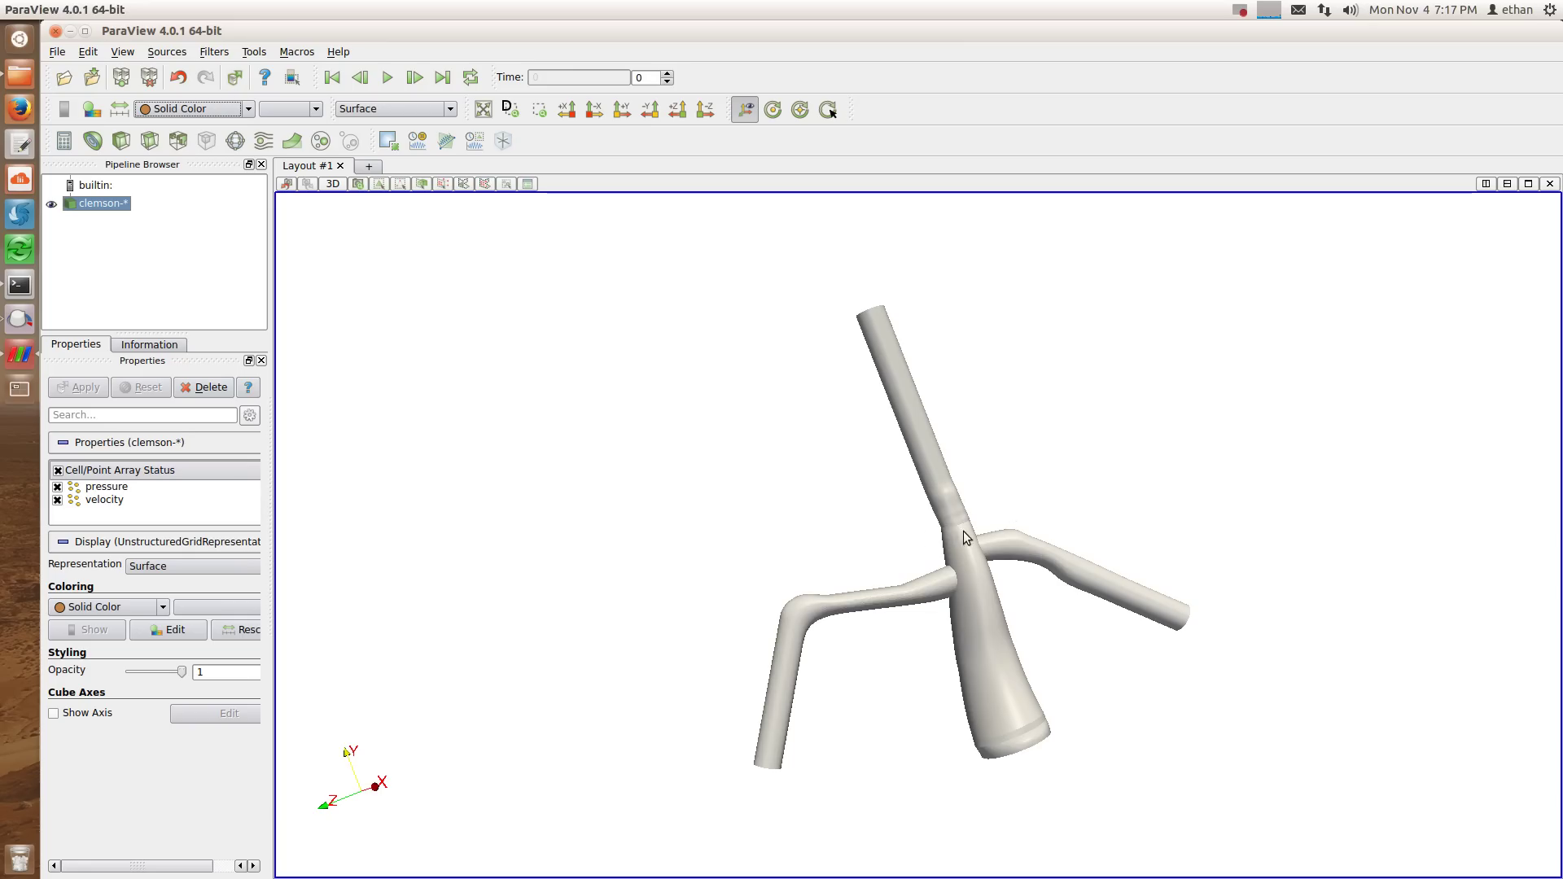
drag(861, 542, 838, 503)
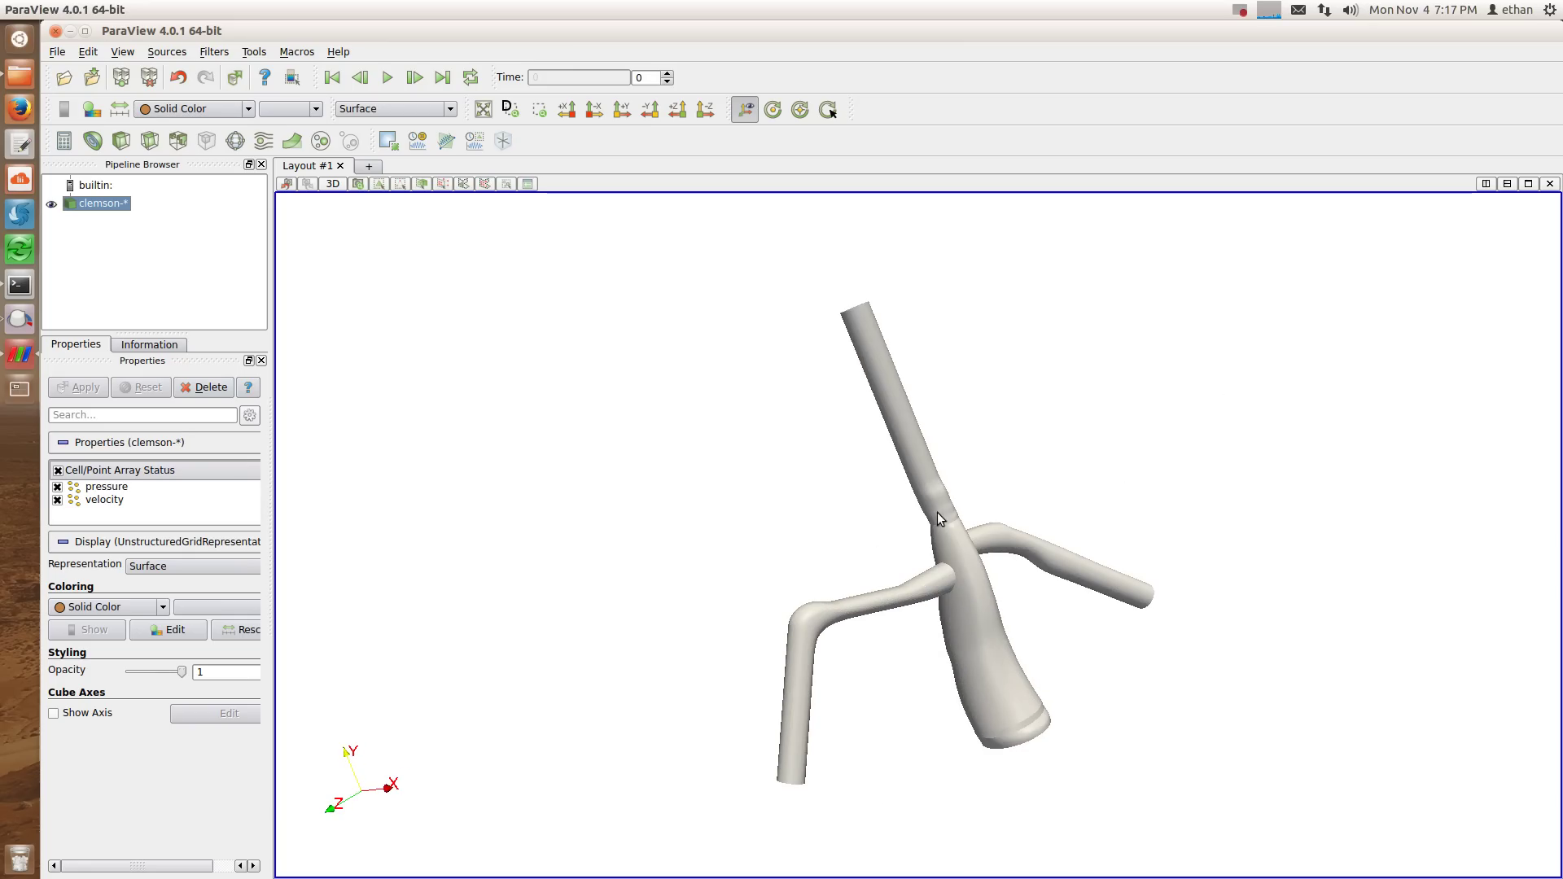
Color the vessel model by velocity and turn it so the inlet and outlet faces can be examined
click(194, 109)
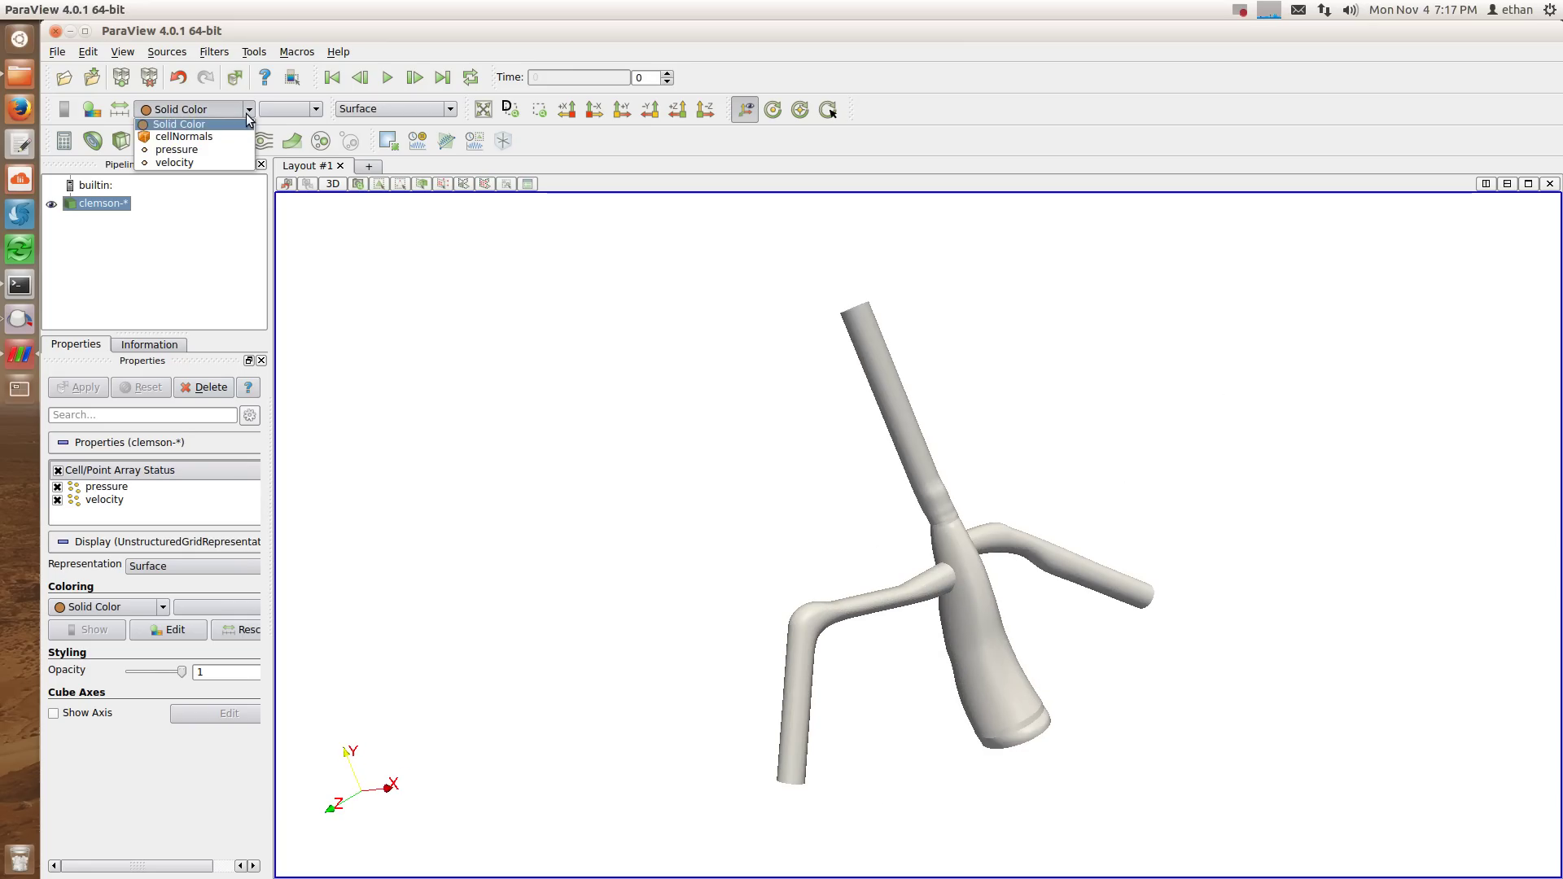
click(195, 163)
drag(902, 497, 906, 379)
scroll(942, 489, up, 3)
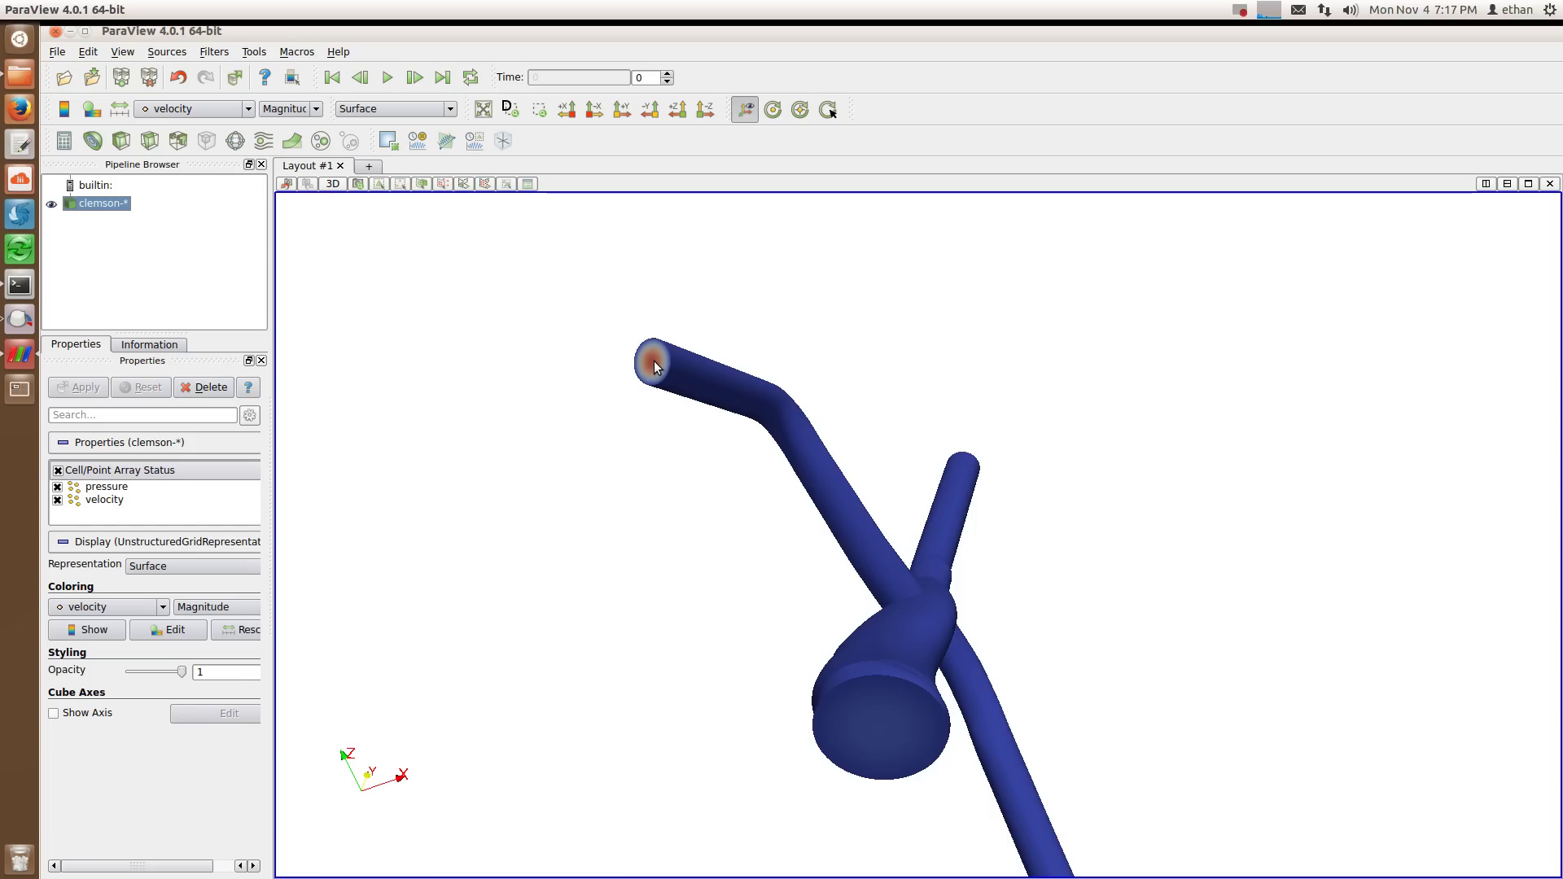
drag(1048, 659, 1029, 608)
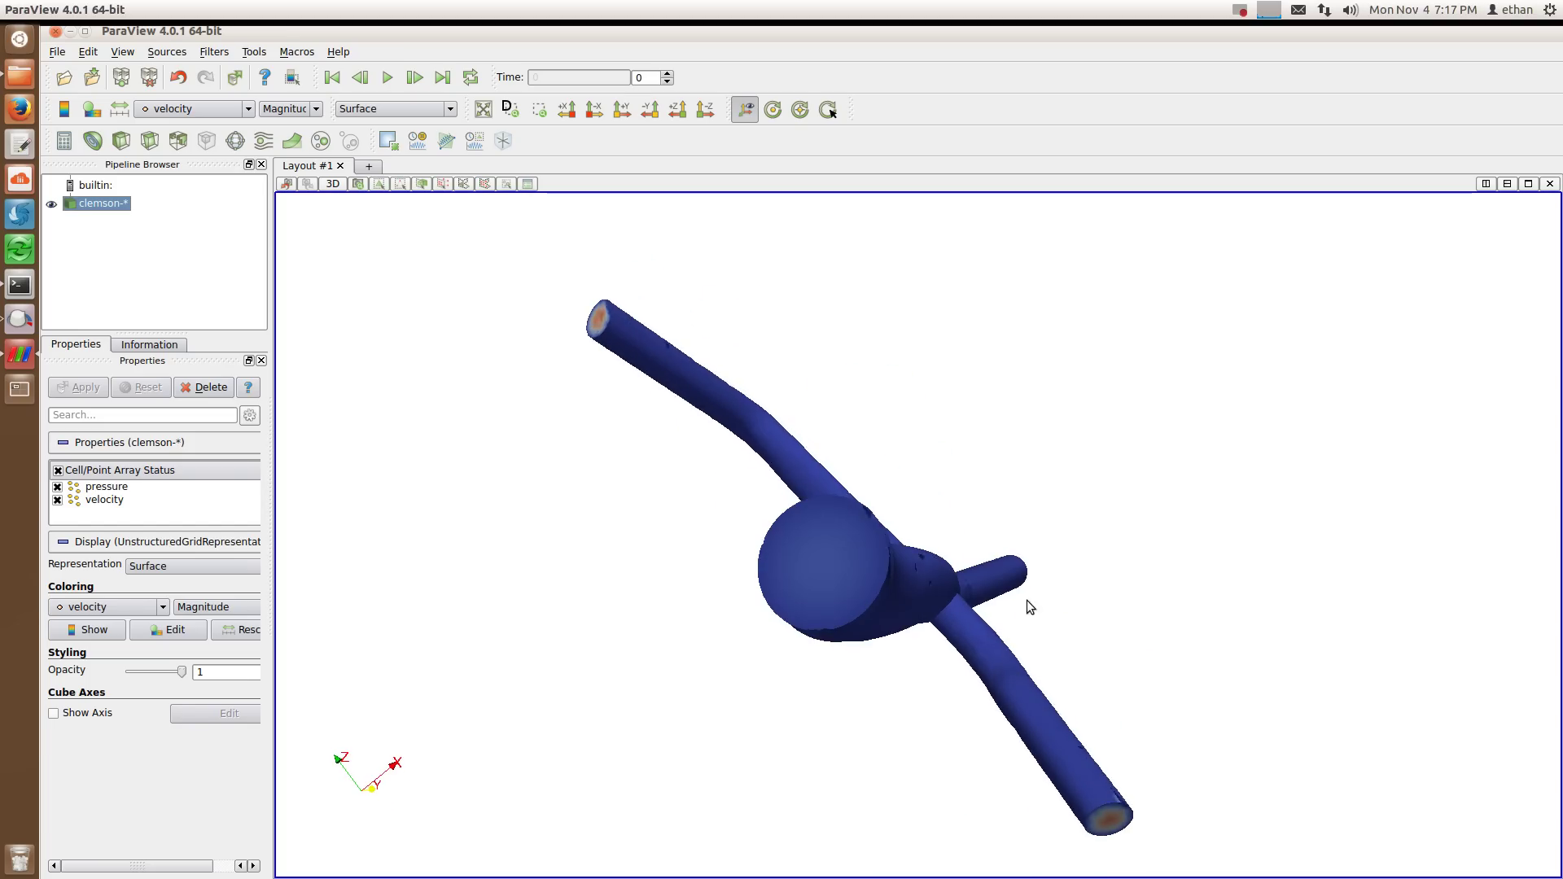
Show the velocity magnitude color legend beside the vessel model
click(65, 109)
drag(1430, 443, 1246, 432)
drag(1266, 375, 1422, 340)
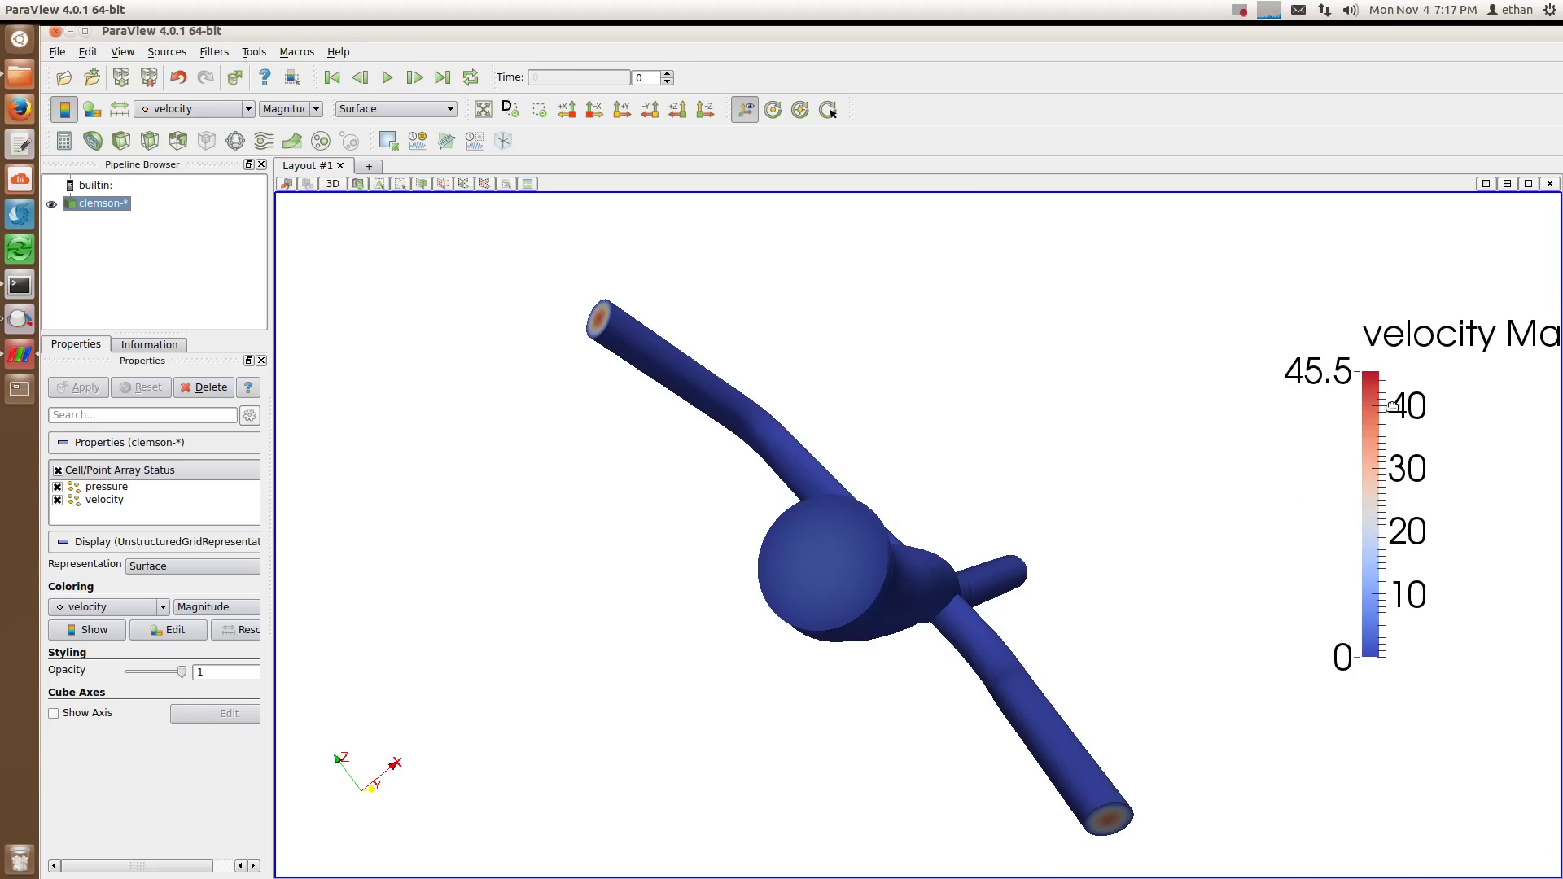
Open the Color Scale Editor for velocity and turn off automatic rescaling to fit the data range
click(92, 109)
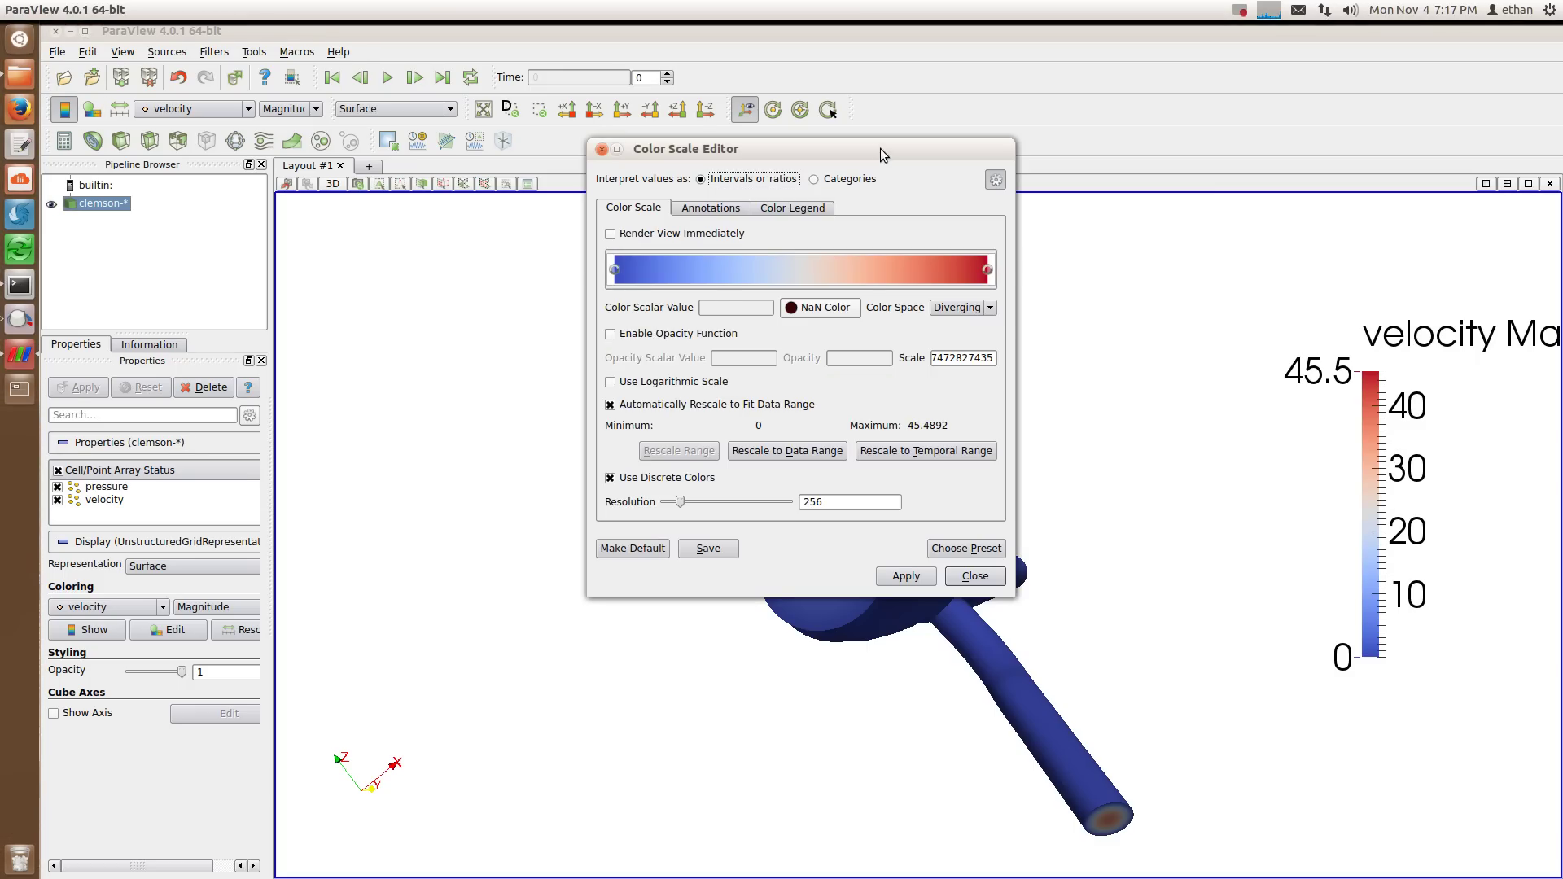
drag(881, 149, 871, 270)
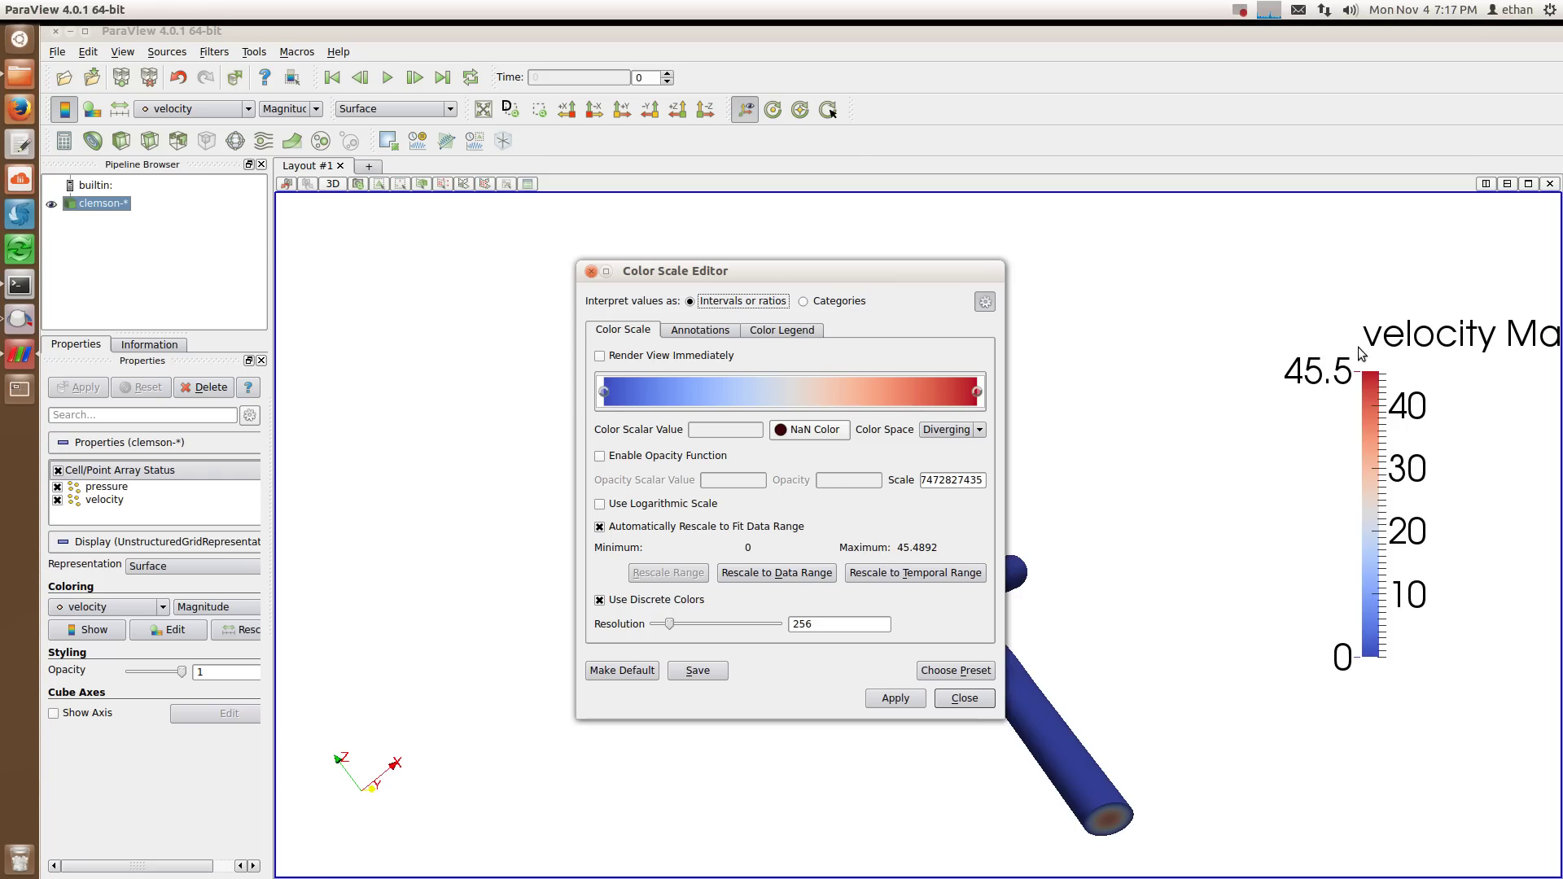
drag(911, 277, 1212, 230)
click(900, 481)
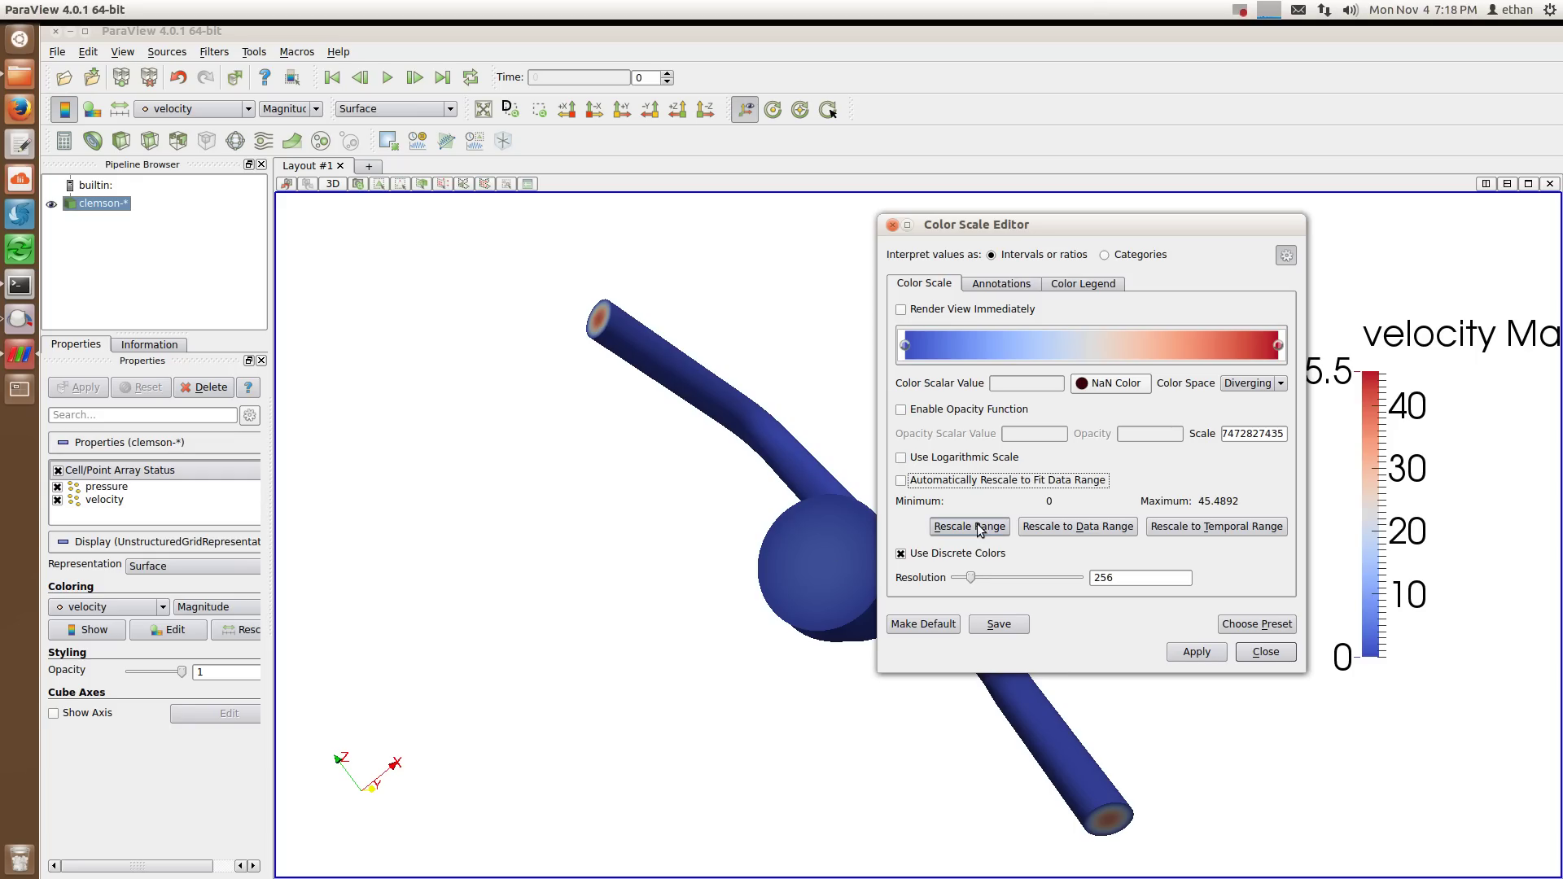
Rescale the velocity color range to a maximum of 20 and apply it
click(1050, 528)
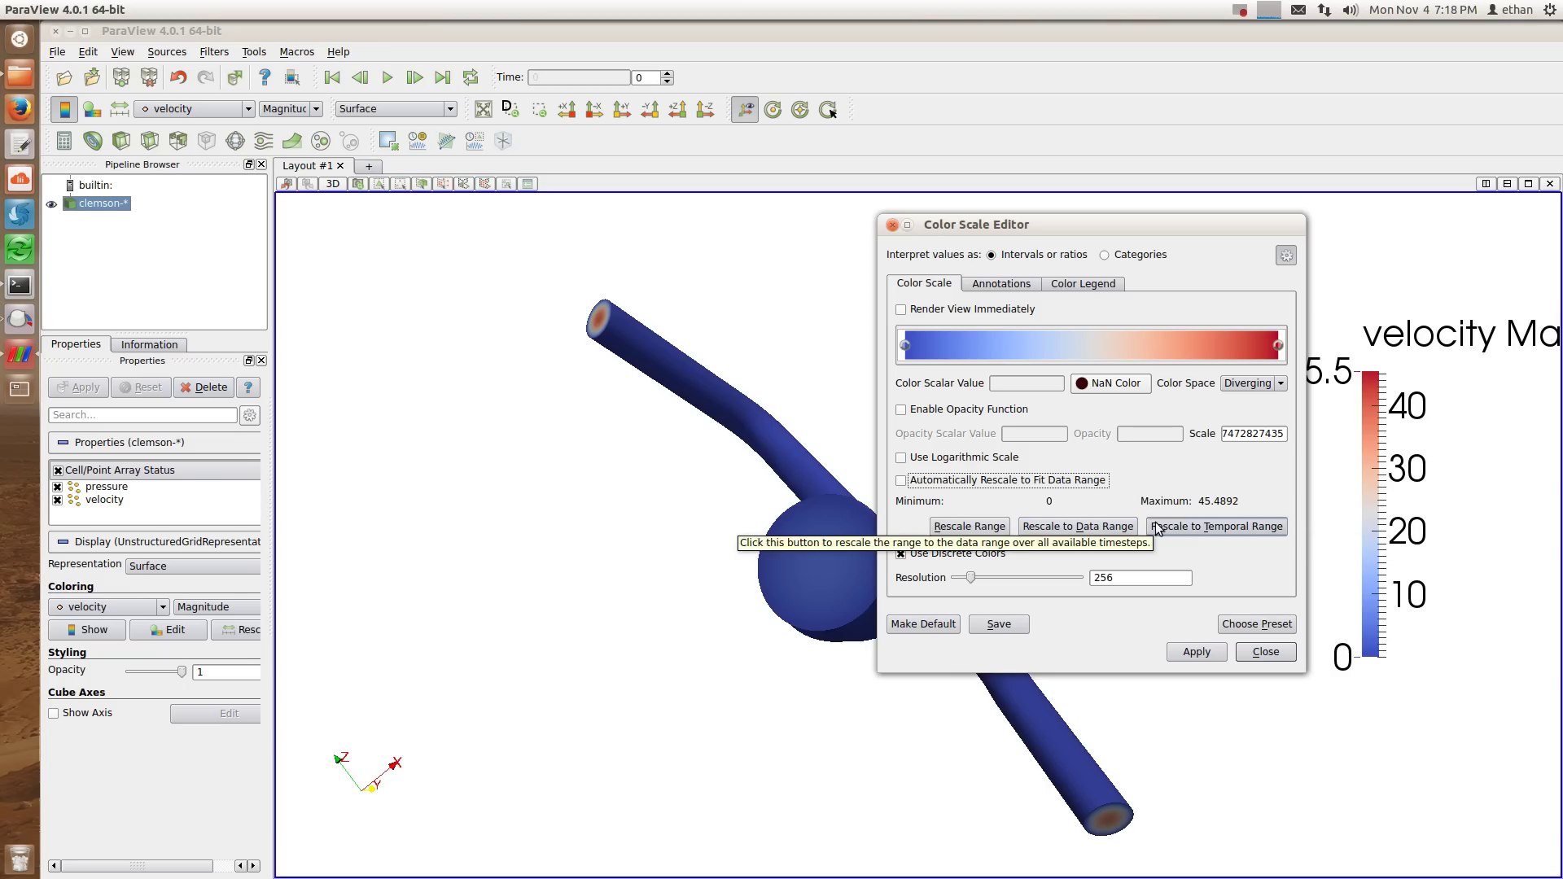
click(973, 527)
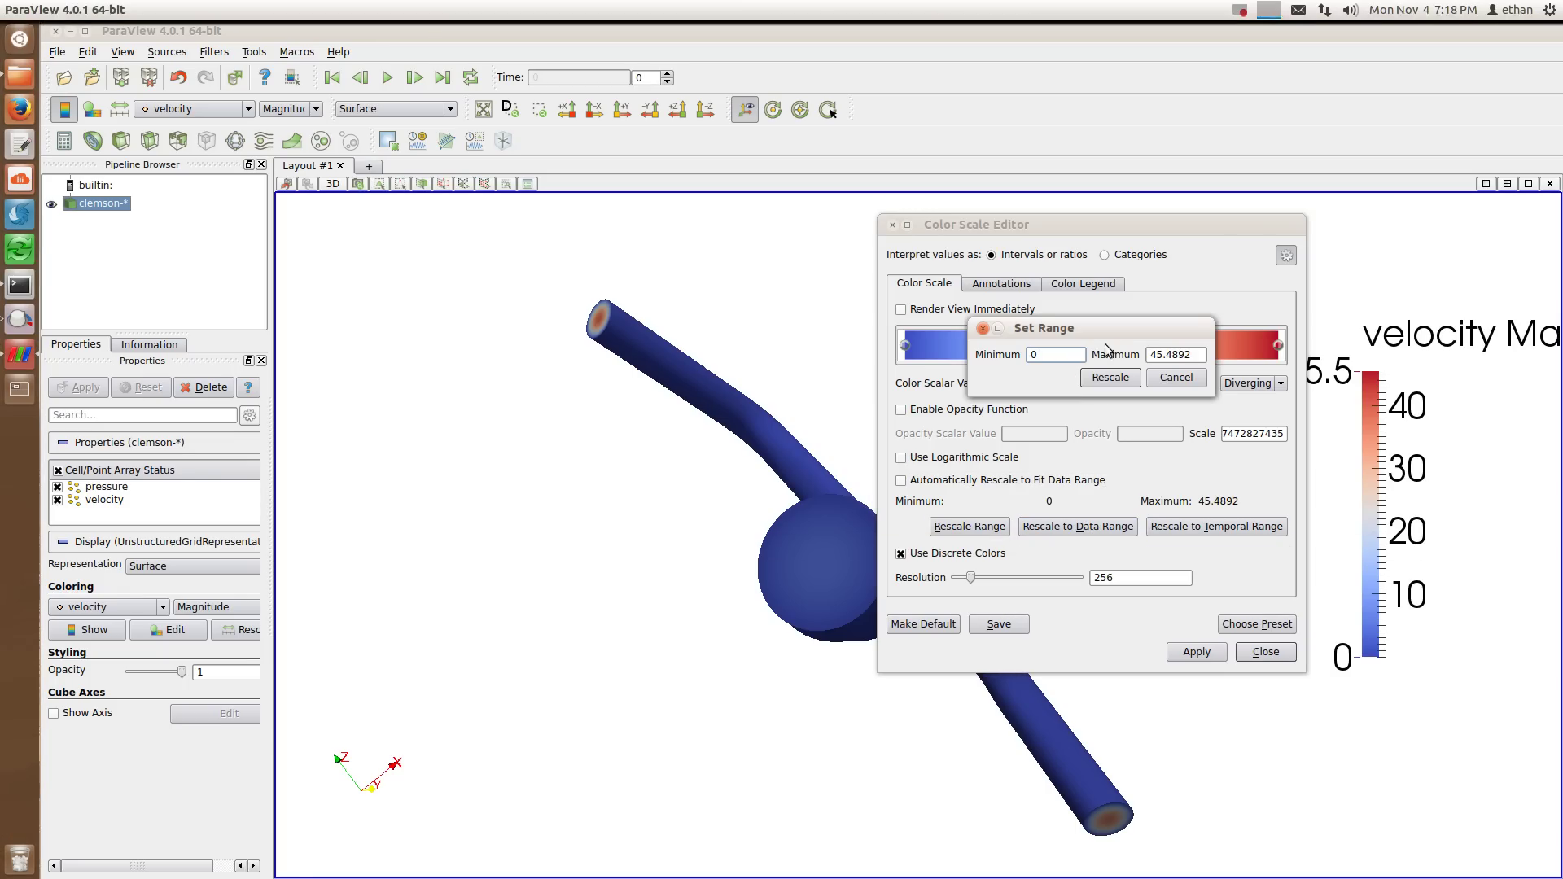
drag(1051, 319, 876, 290)
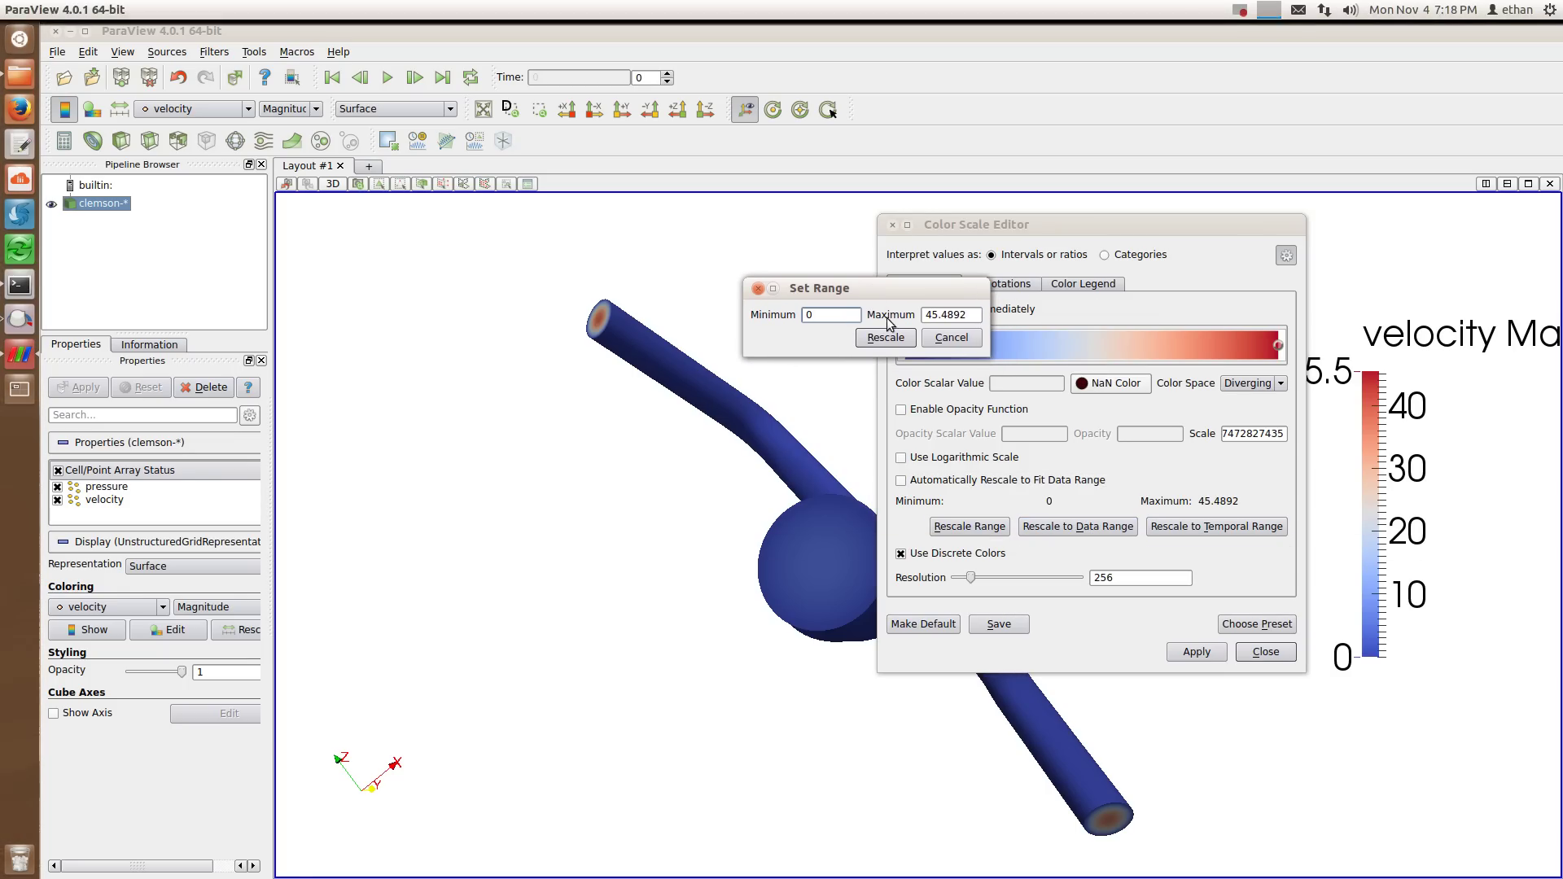
key(Tab)
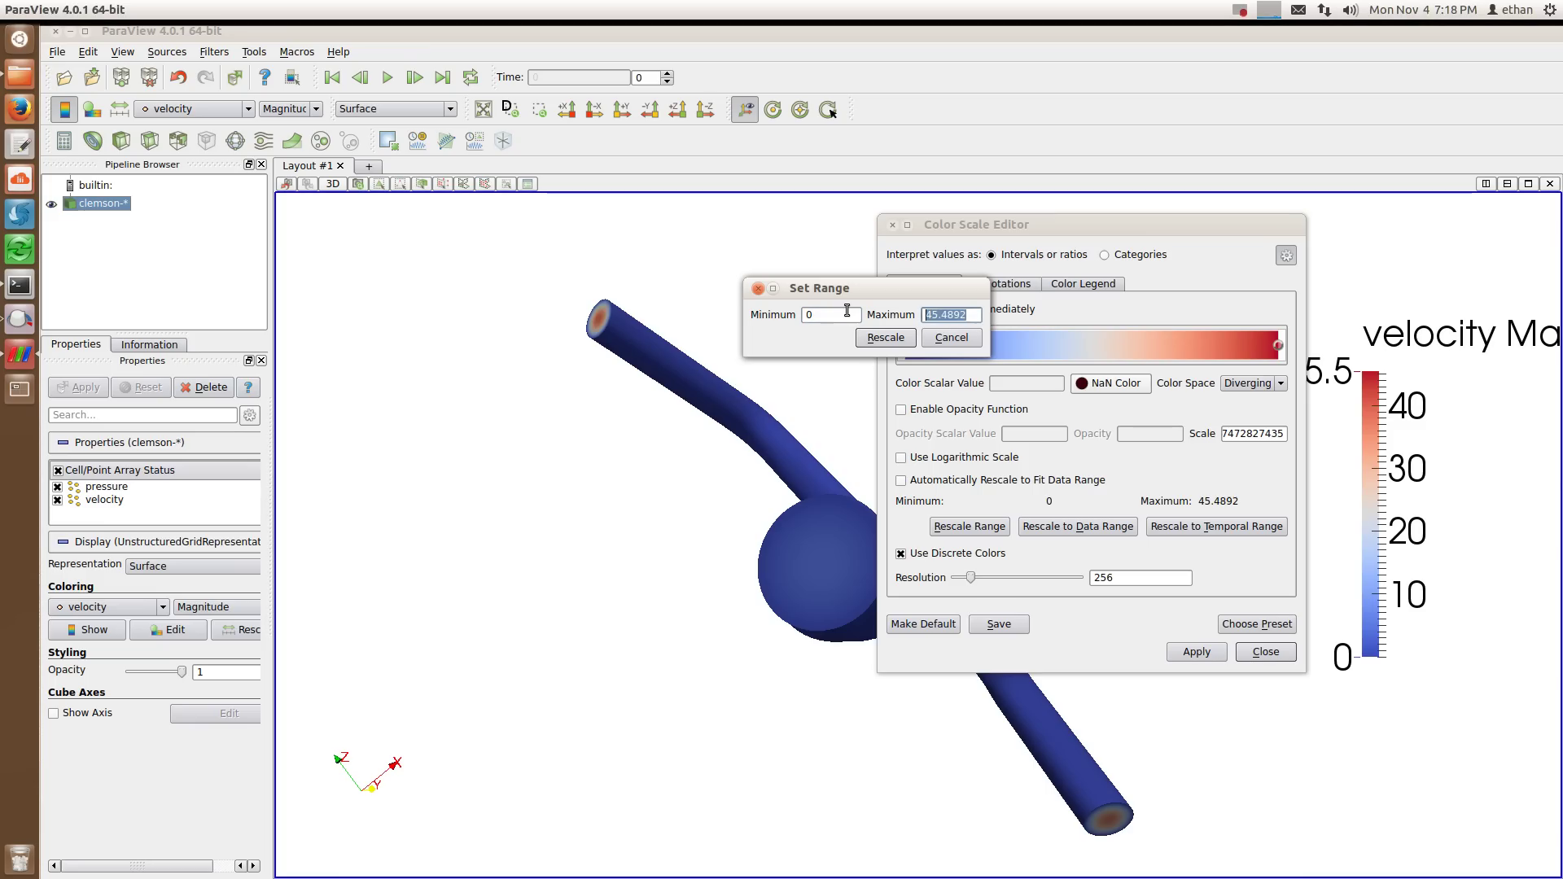
text(20)
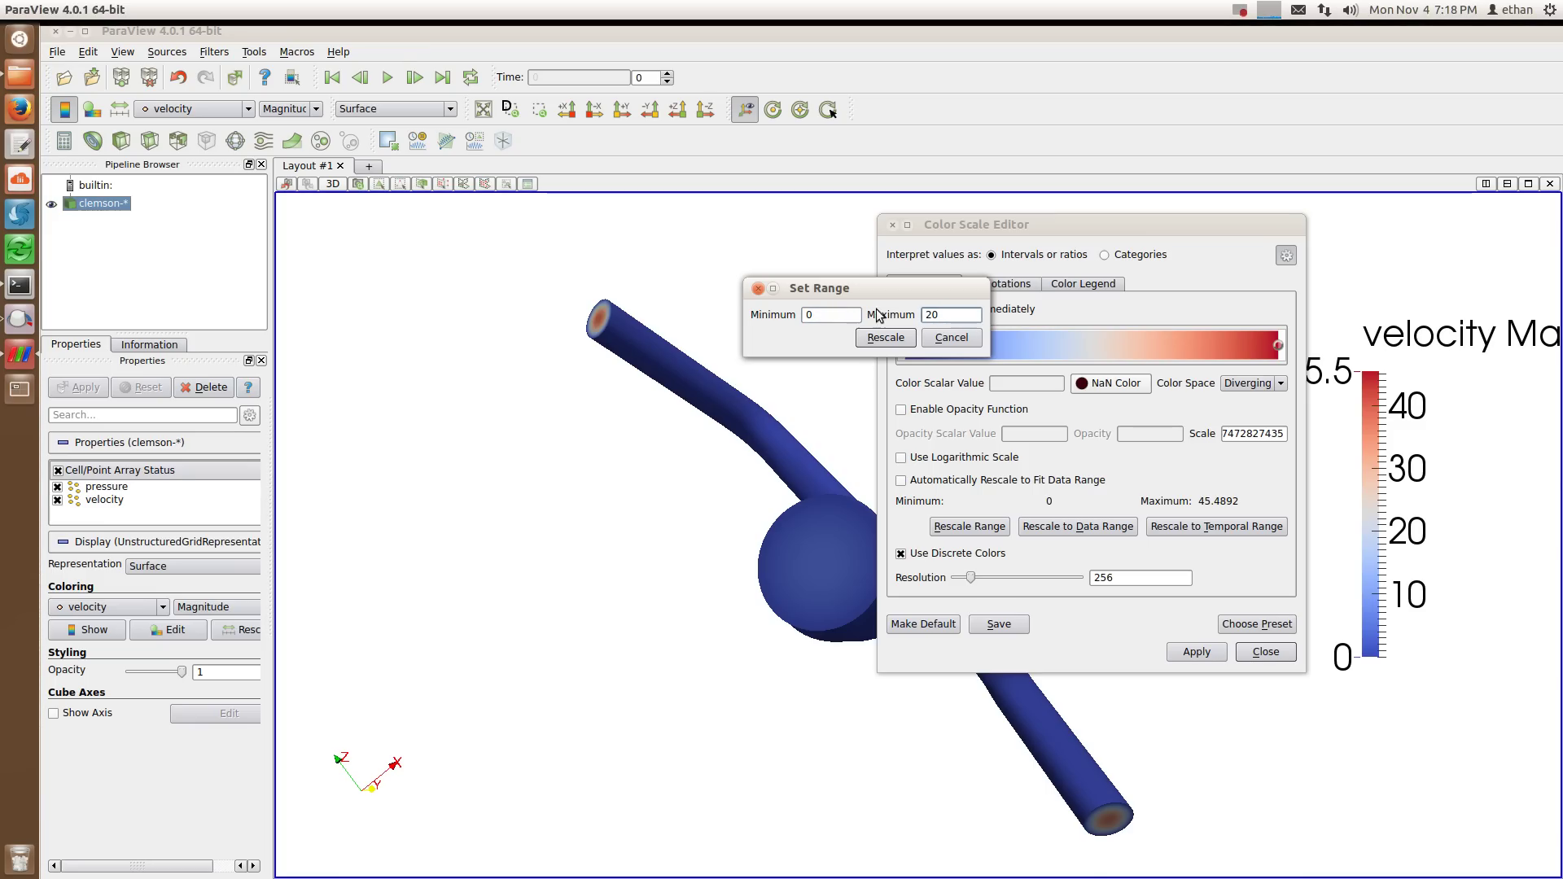
click(886, 338)
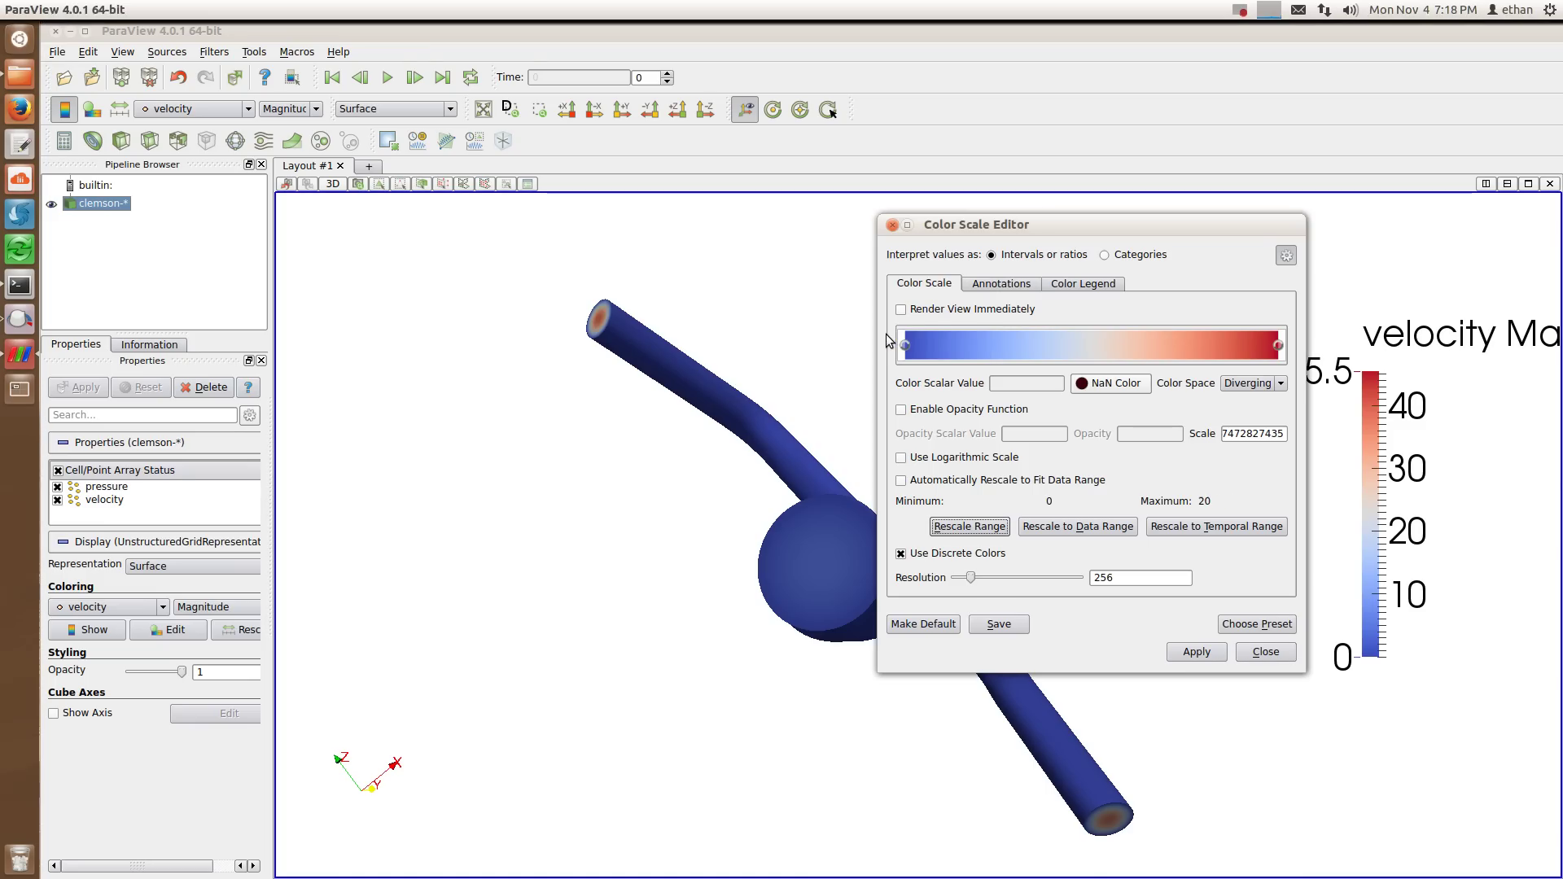
click(1189, 653)
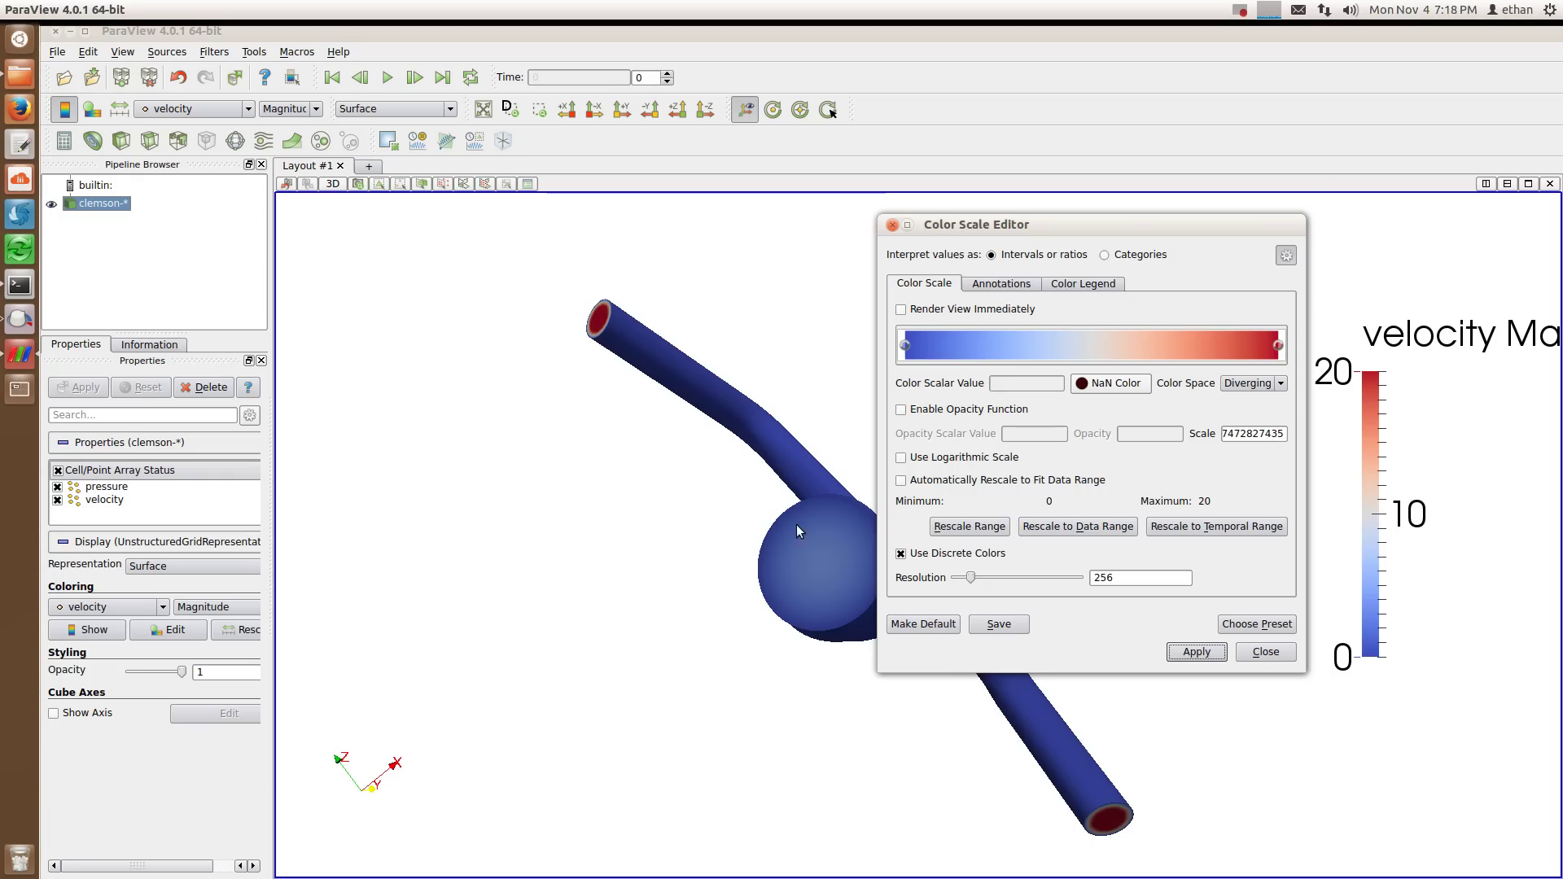
Rescale the velocity color range to a maximum of 10, apply it and keep the legend uncovered
click(970, 526)
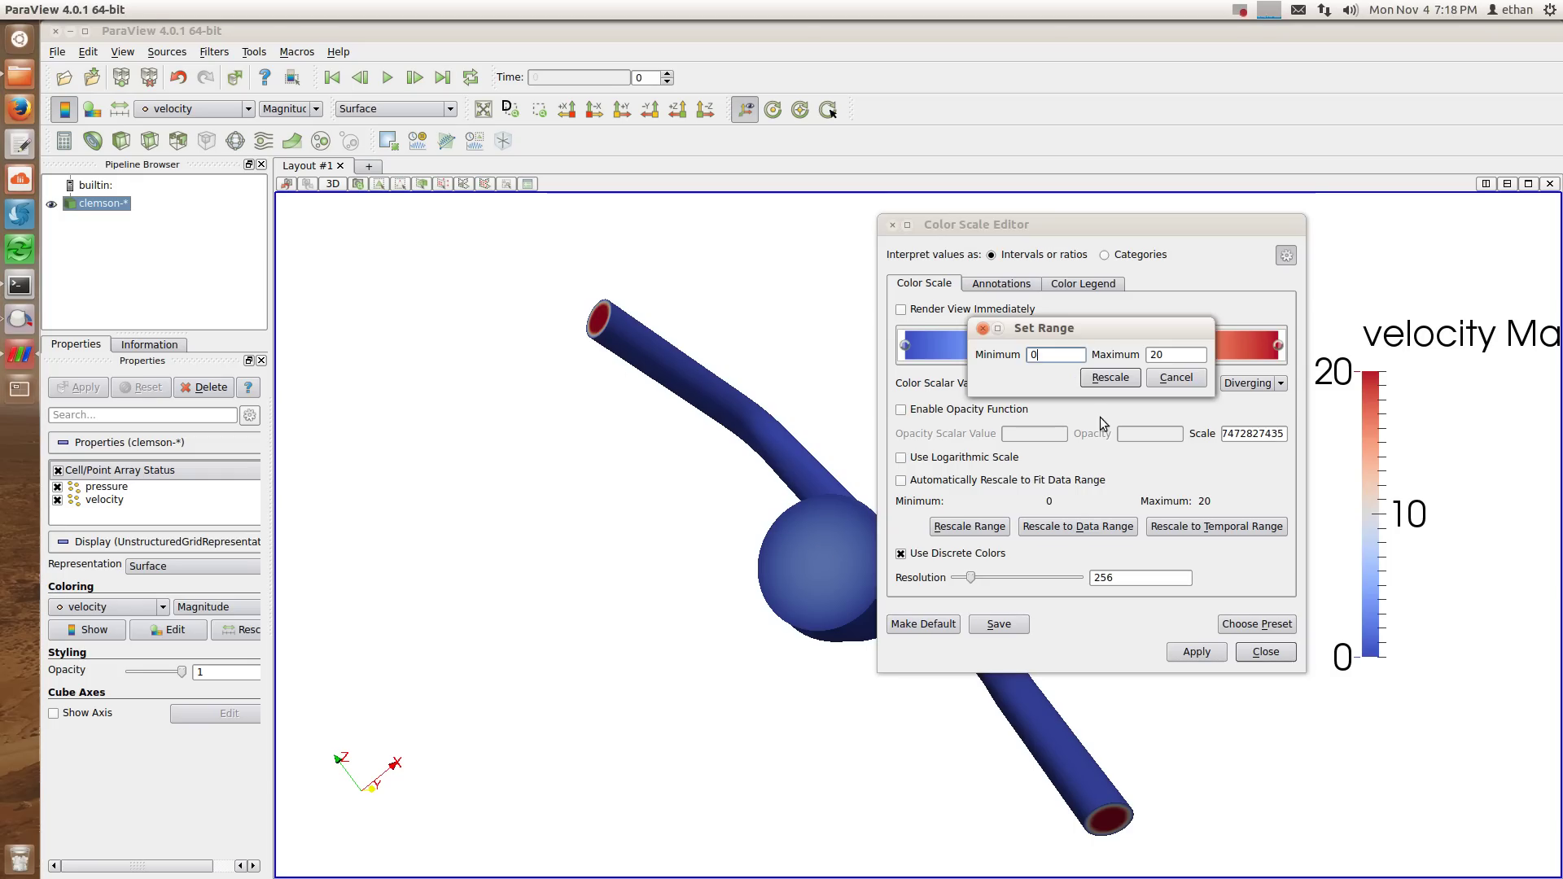
click(1110, 379)
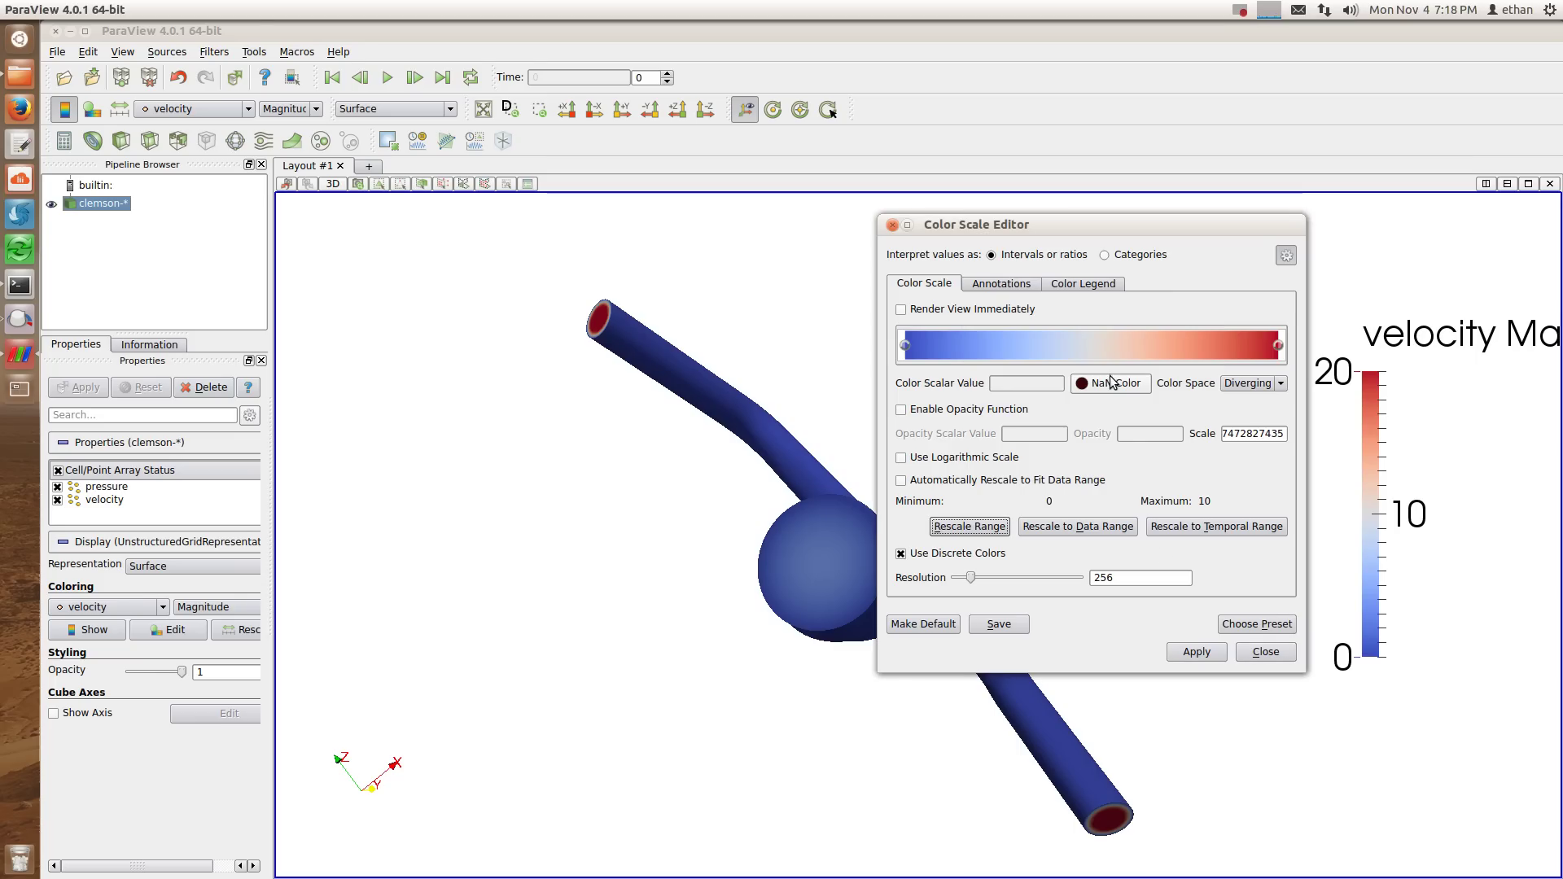
click(1197, 651)
drag(1096, 231, 1228, 226)
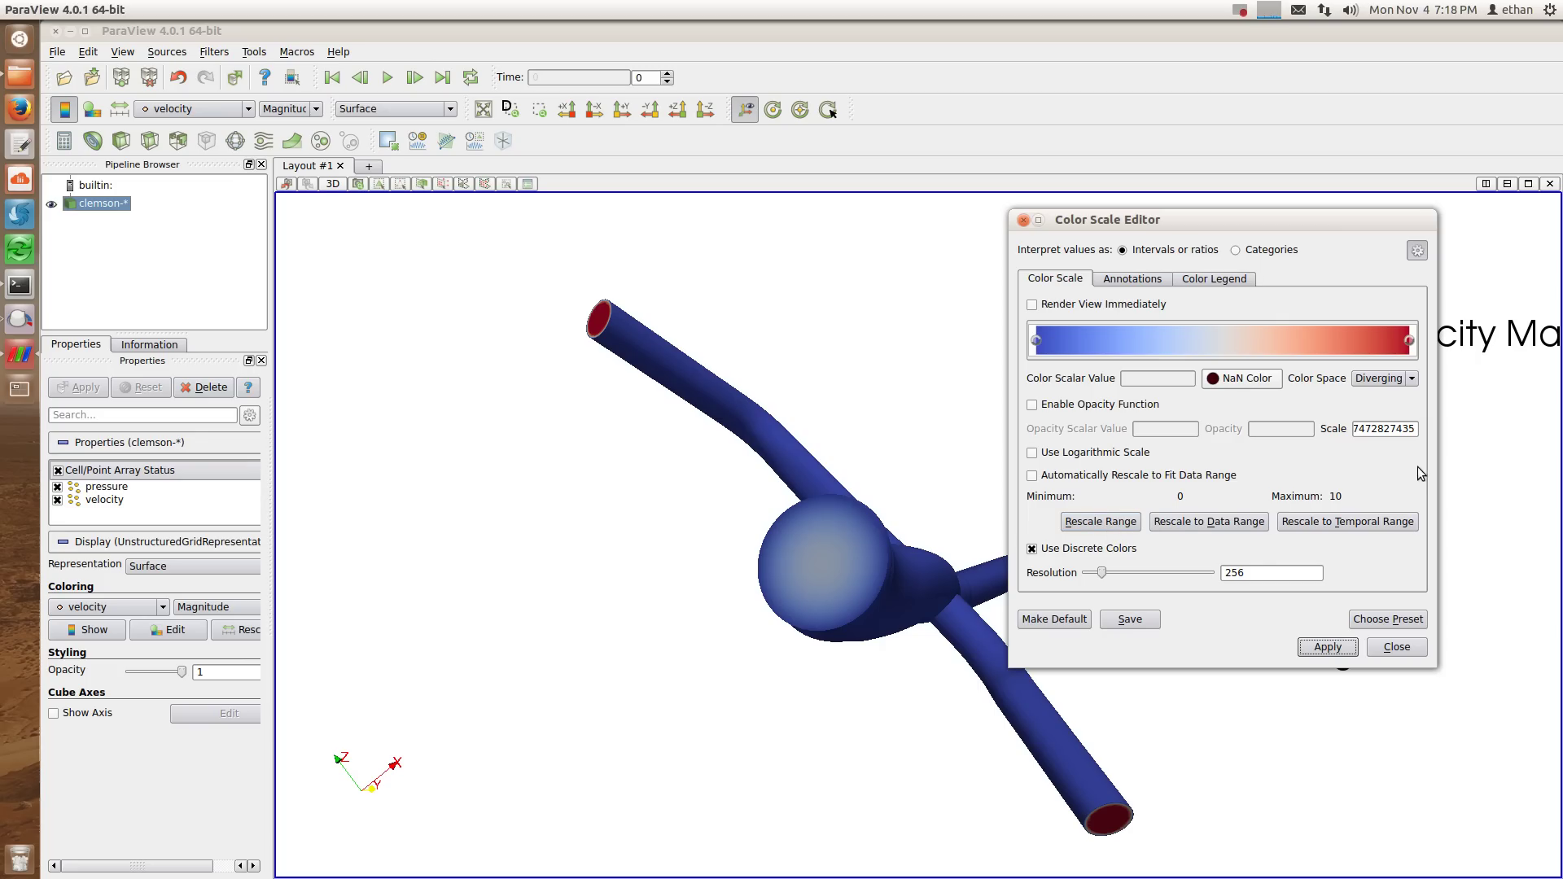
drag(1285, 220, 1150, 221)
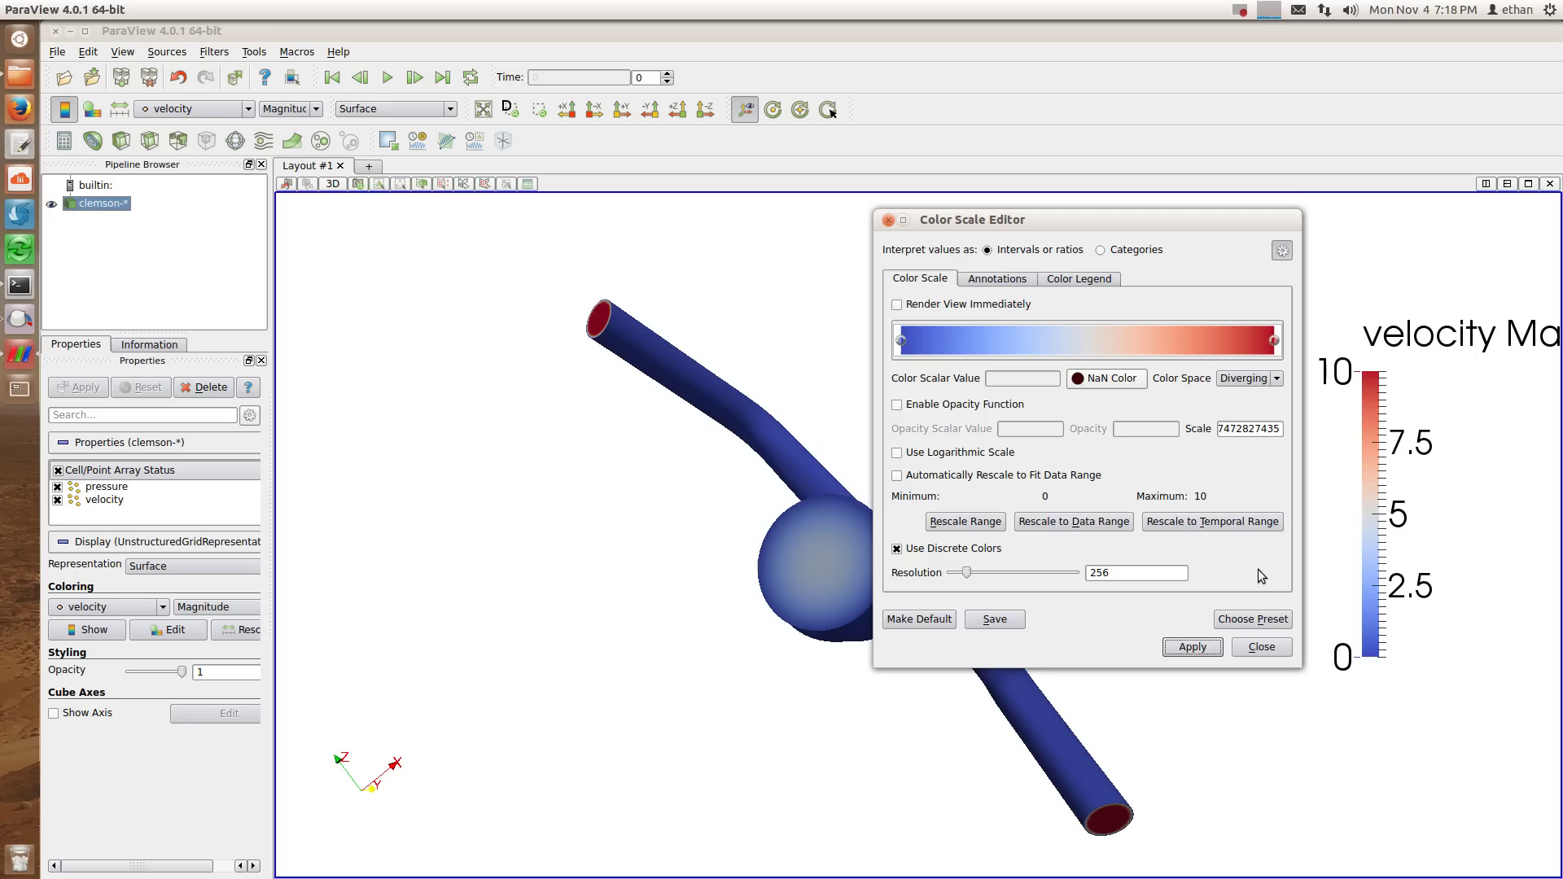
Change the velocity color scale to the Blue to Red Rainbow preset
click(1262, 620)
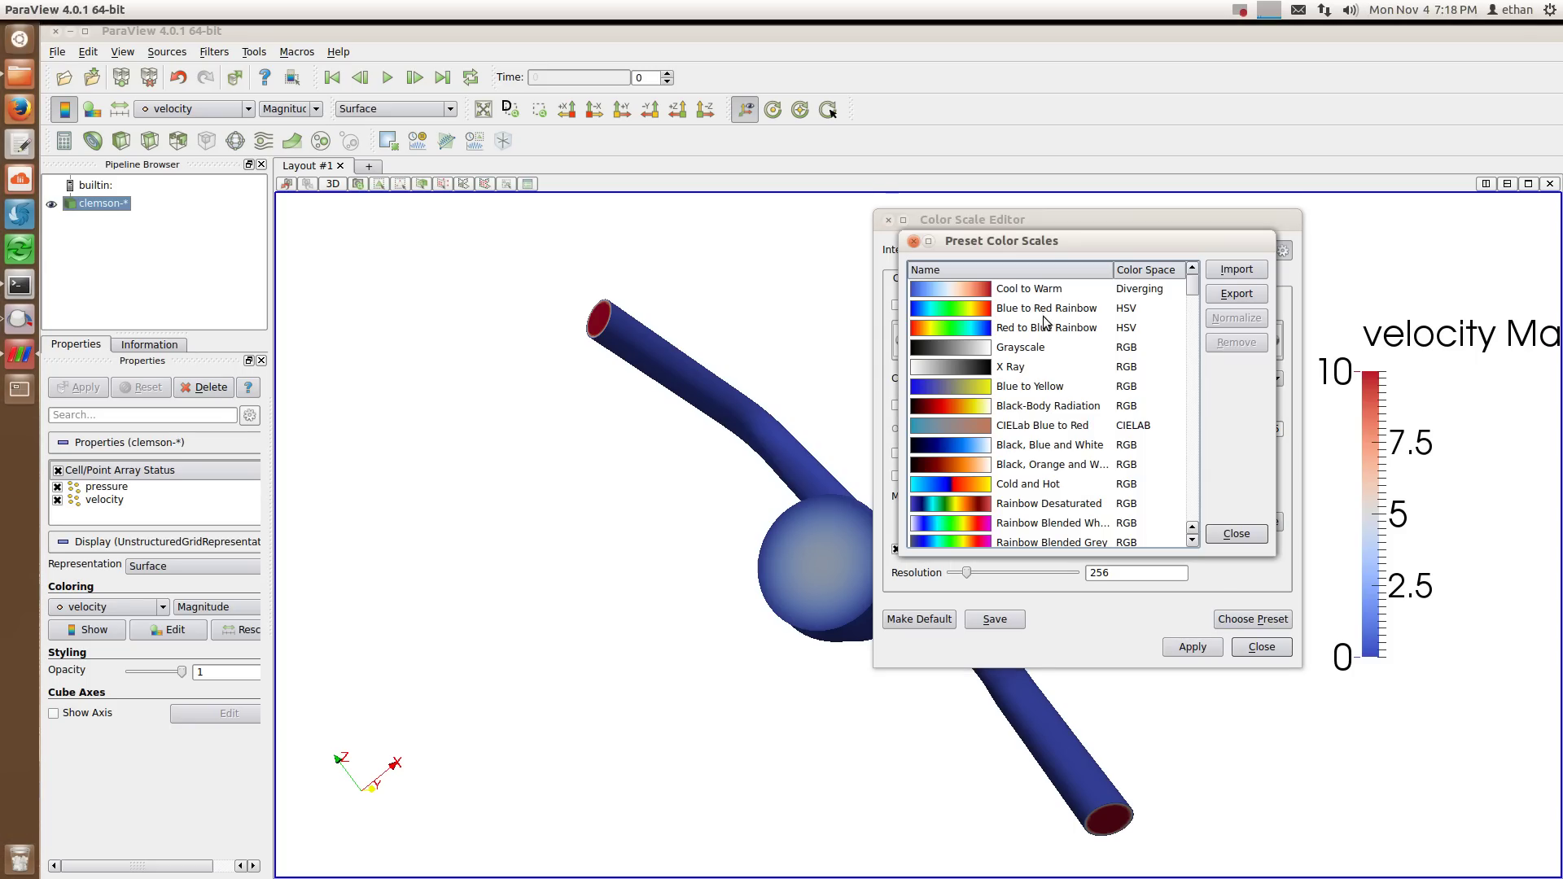
click(975, 312)
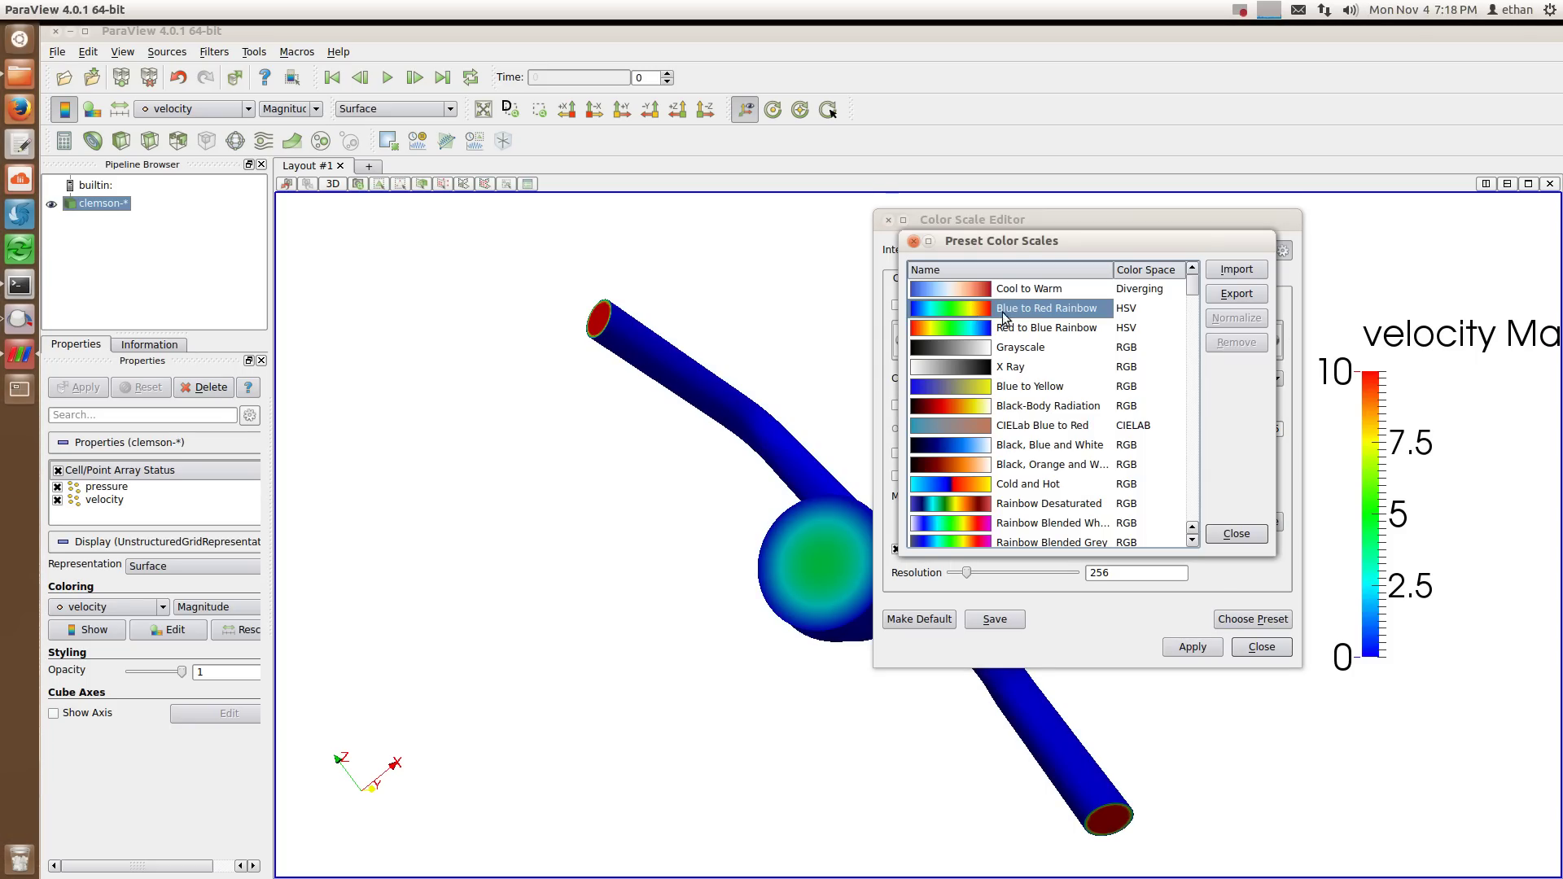
click(1241, 535)
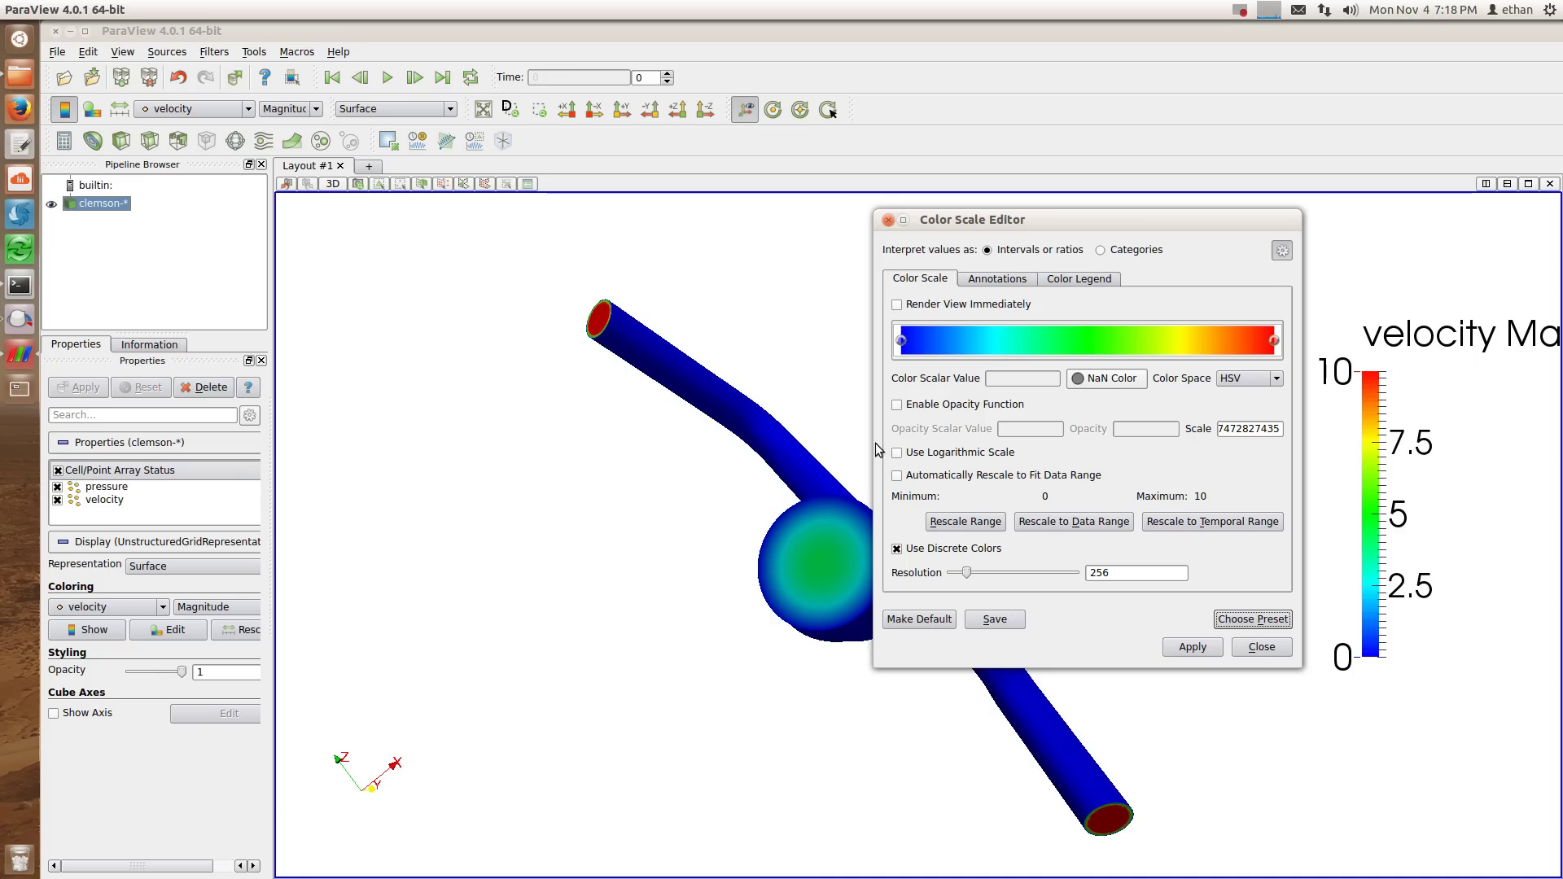
drag(1068, 214, 1069, 205)
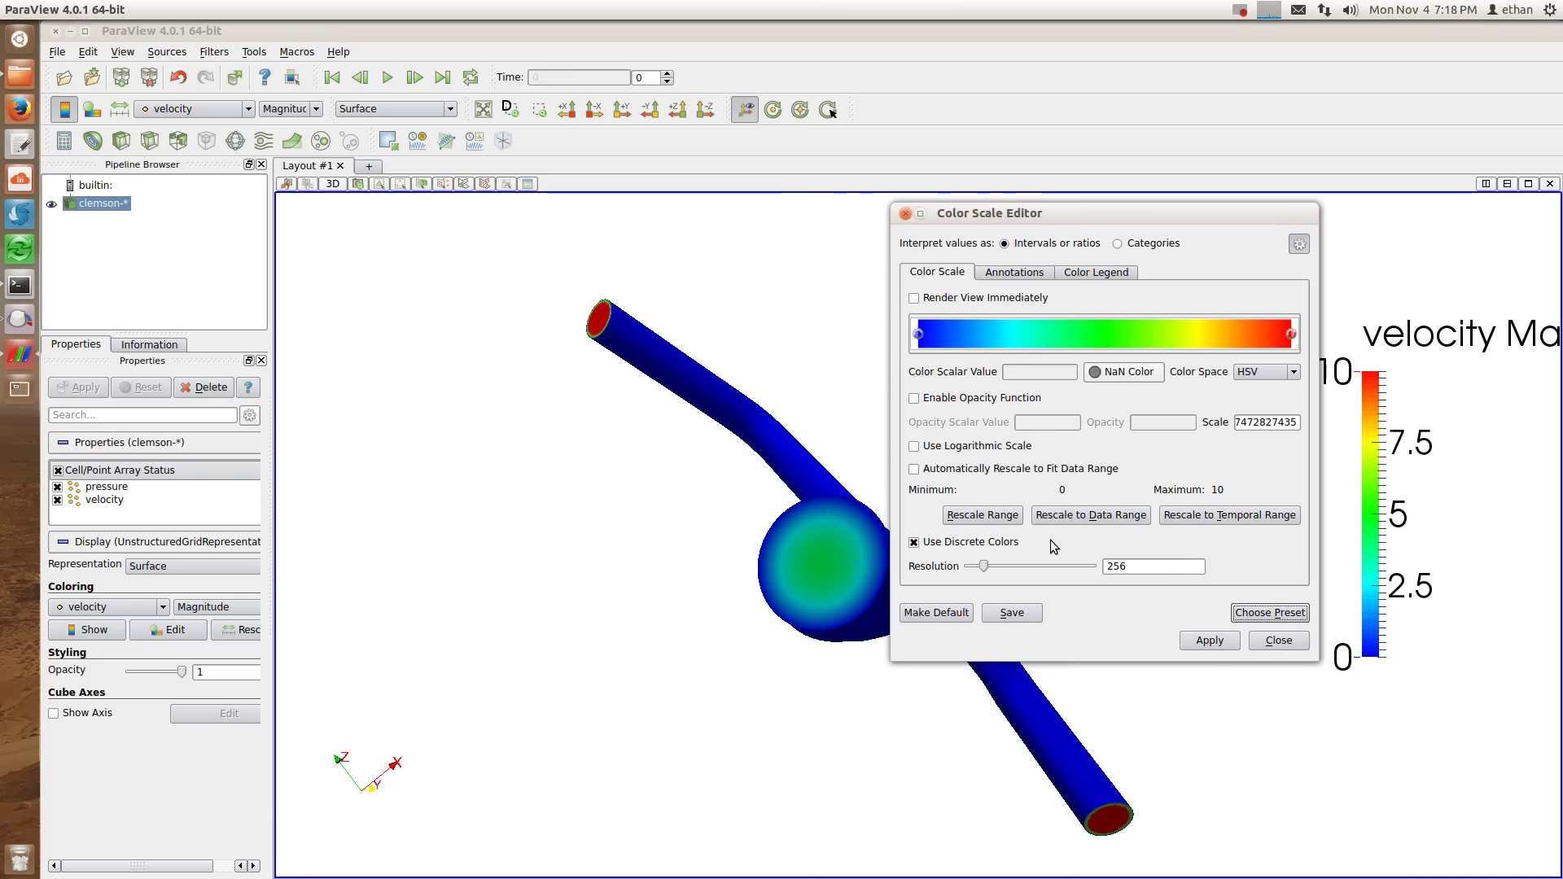
Retitle the velocity color legend as Vel with component text (mm/s), apply it, and move the legend inward from the view's edge
click(1009, 271)
click(1090, 272)
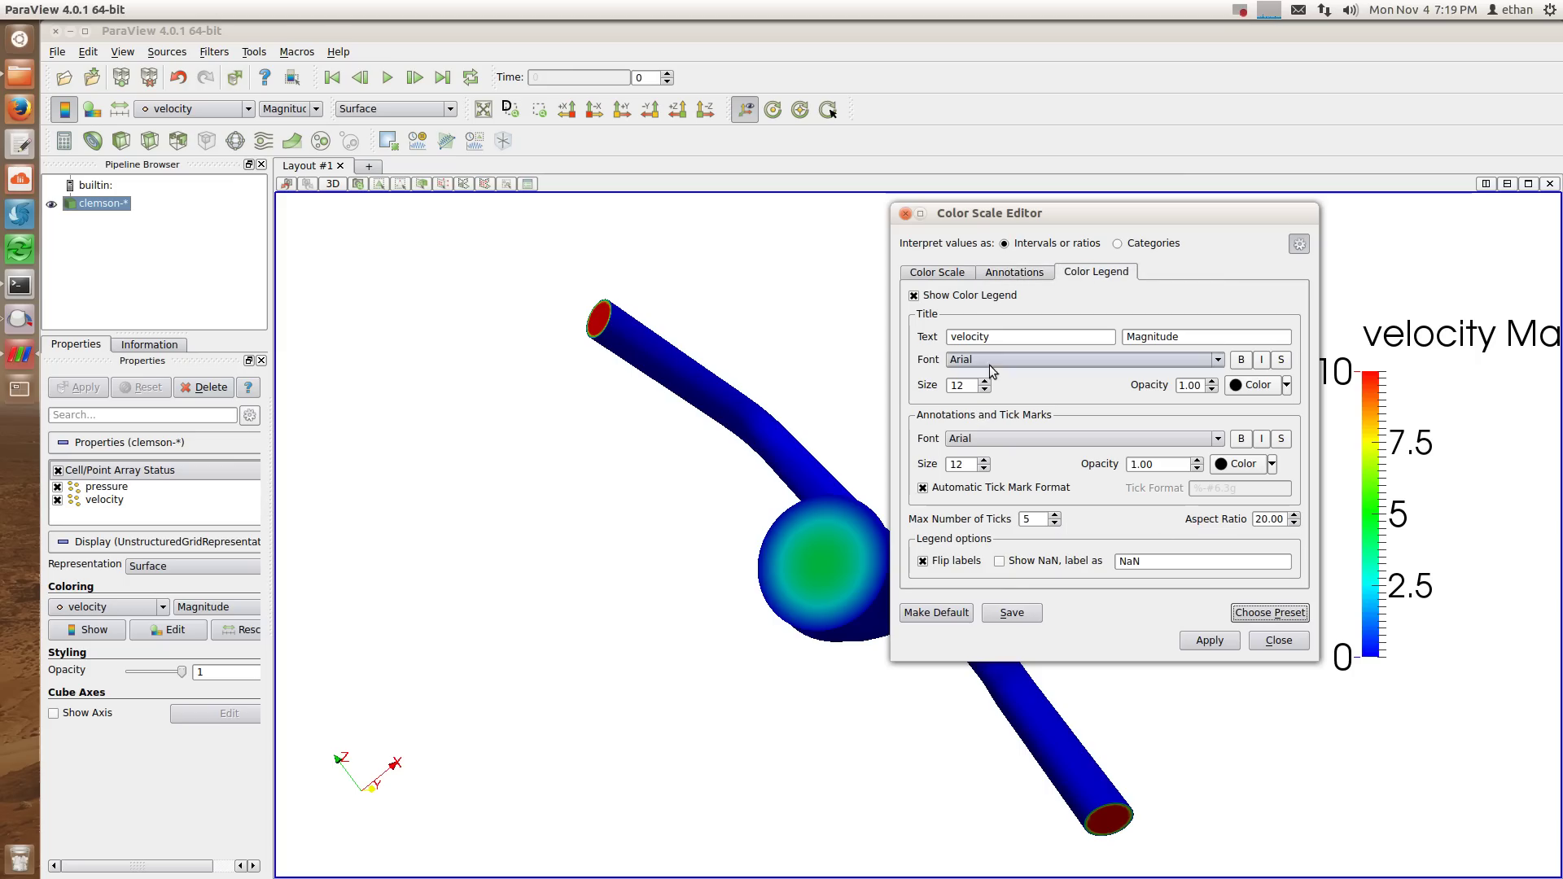
drag(1089, 214, 1058, 226)
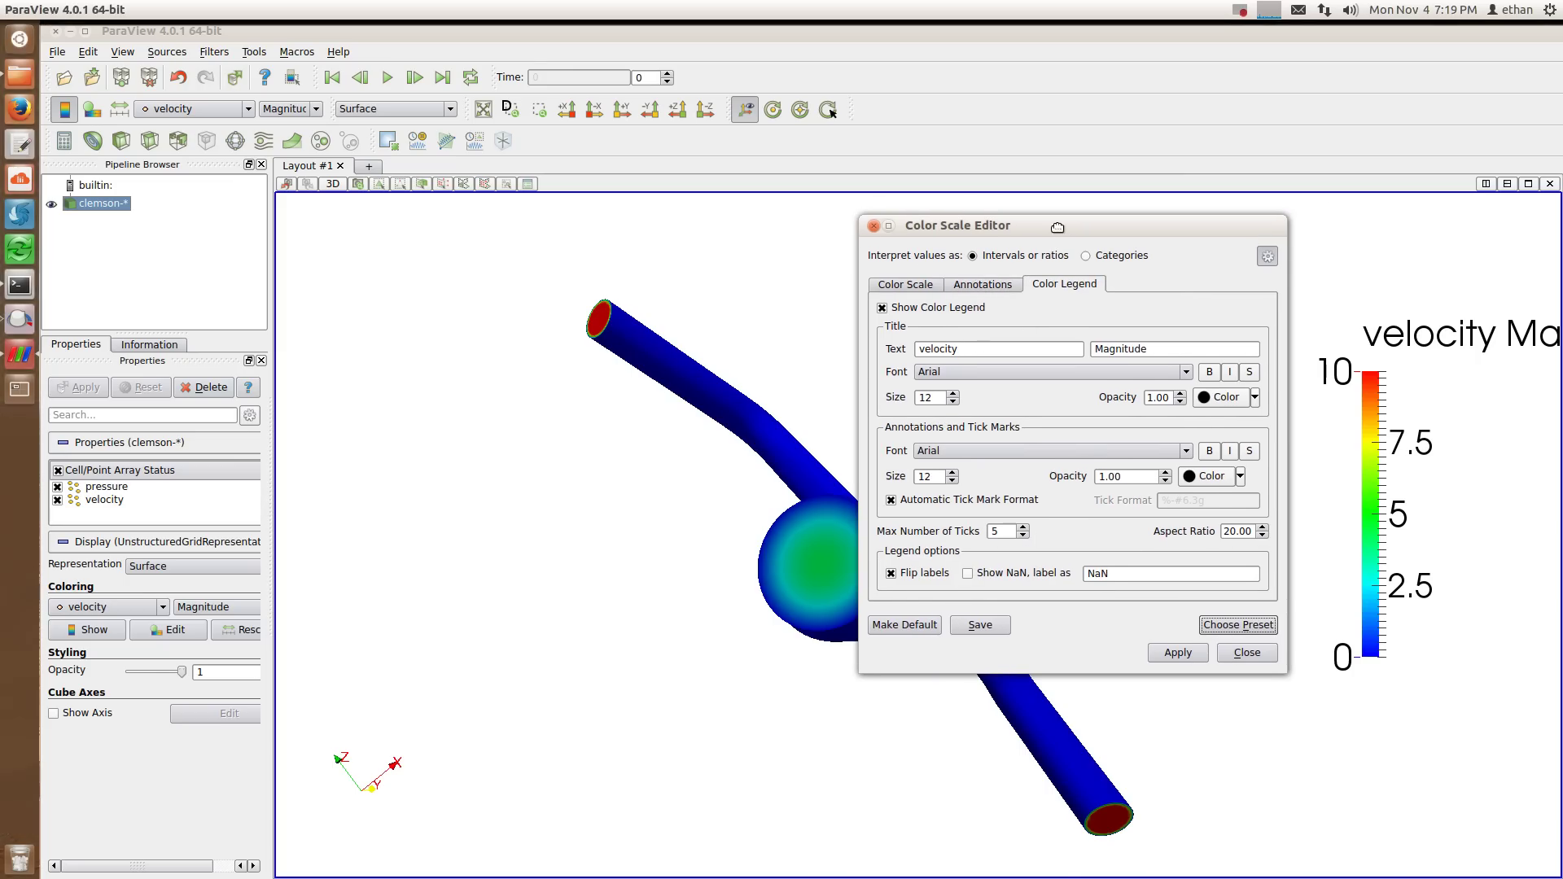
drag(968, 349, 823, 350)
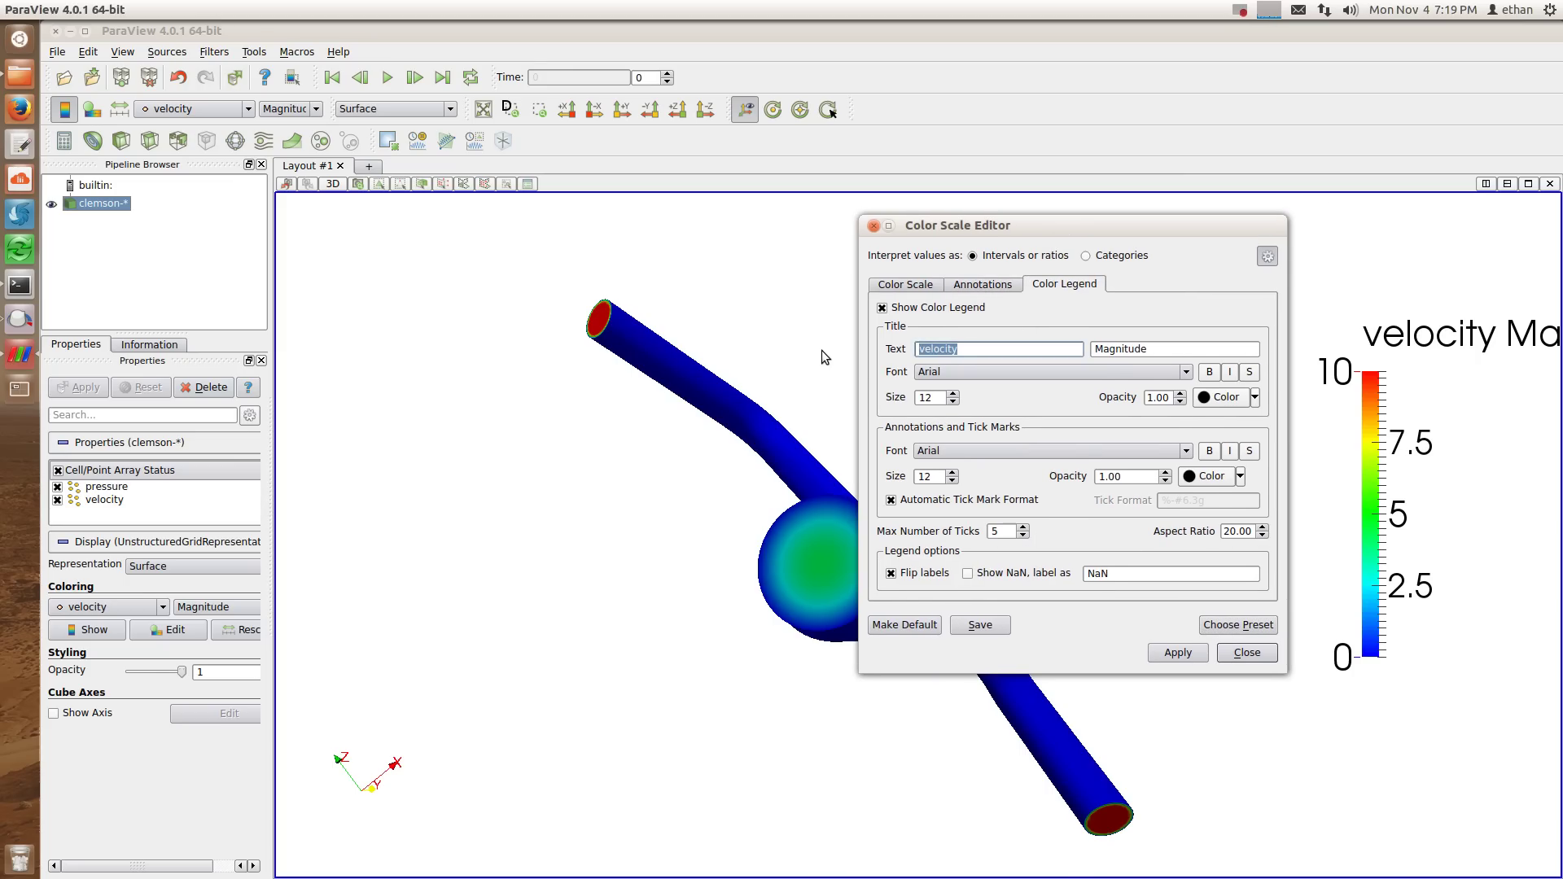
text(Vel)
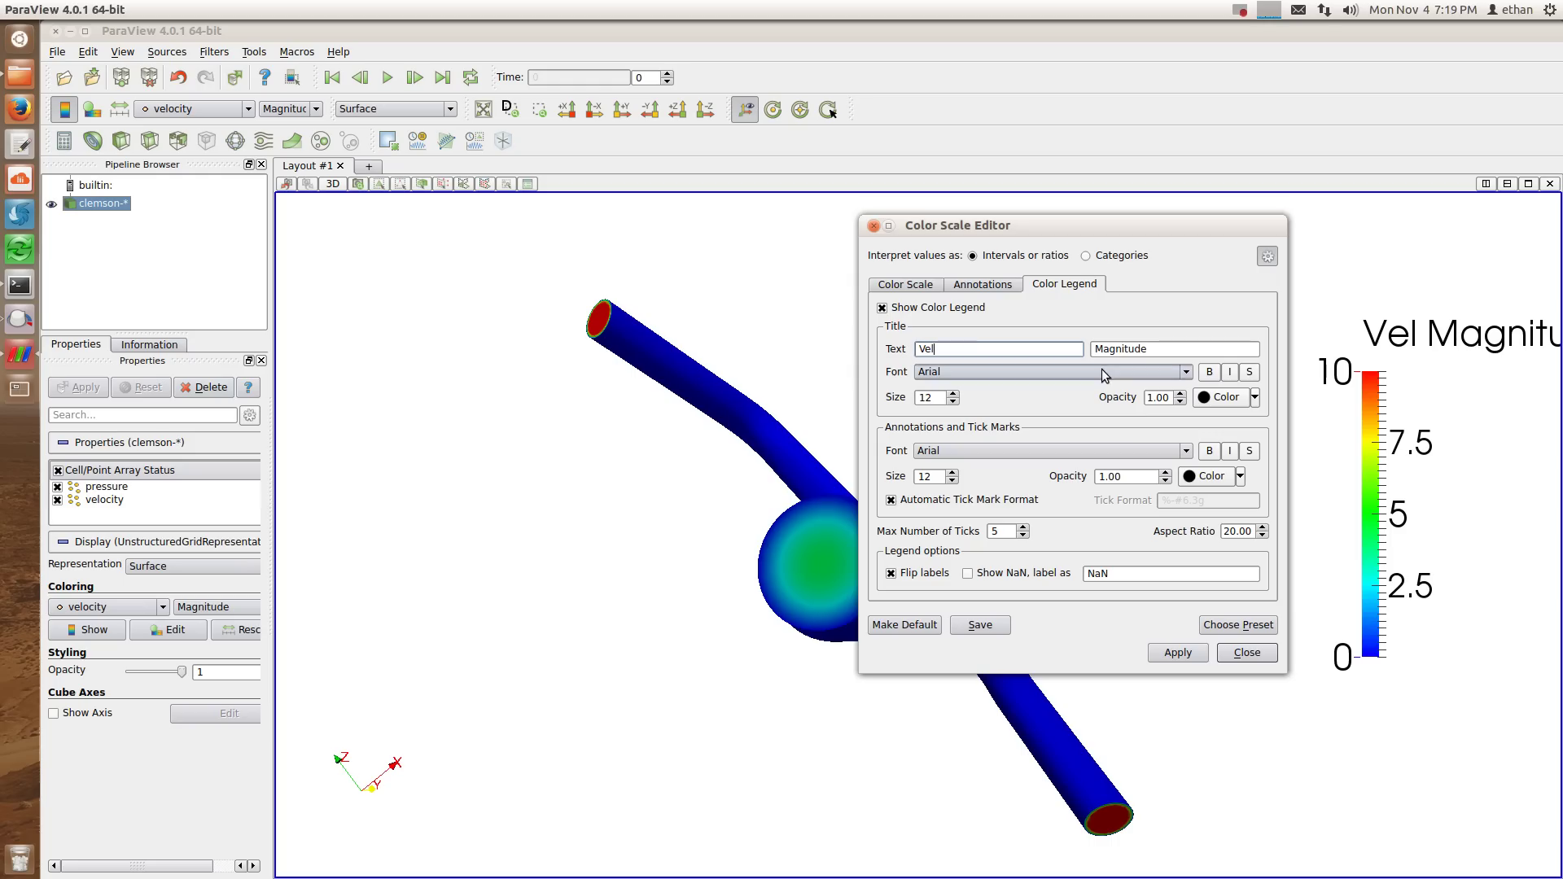
key(Tab)
text((mm/s)
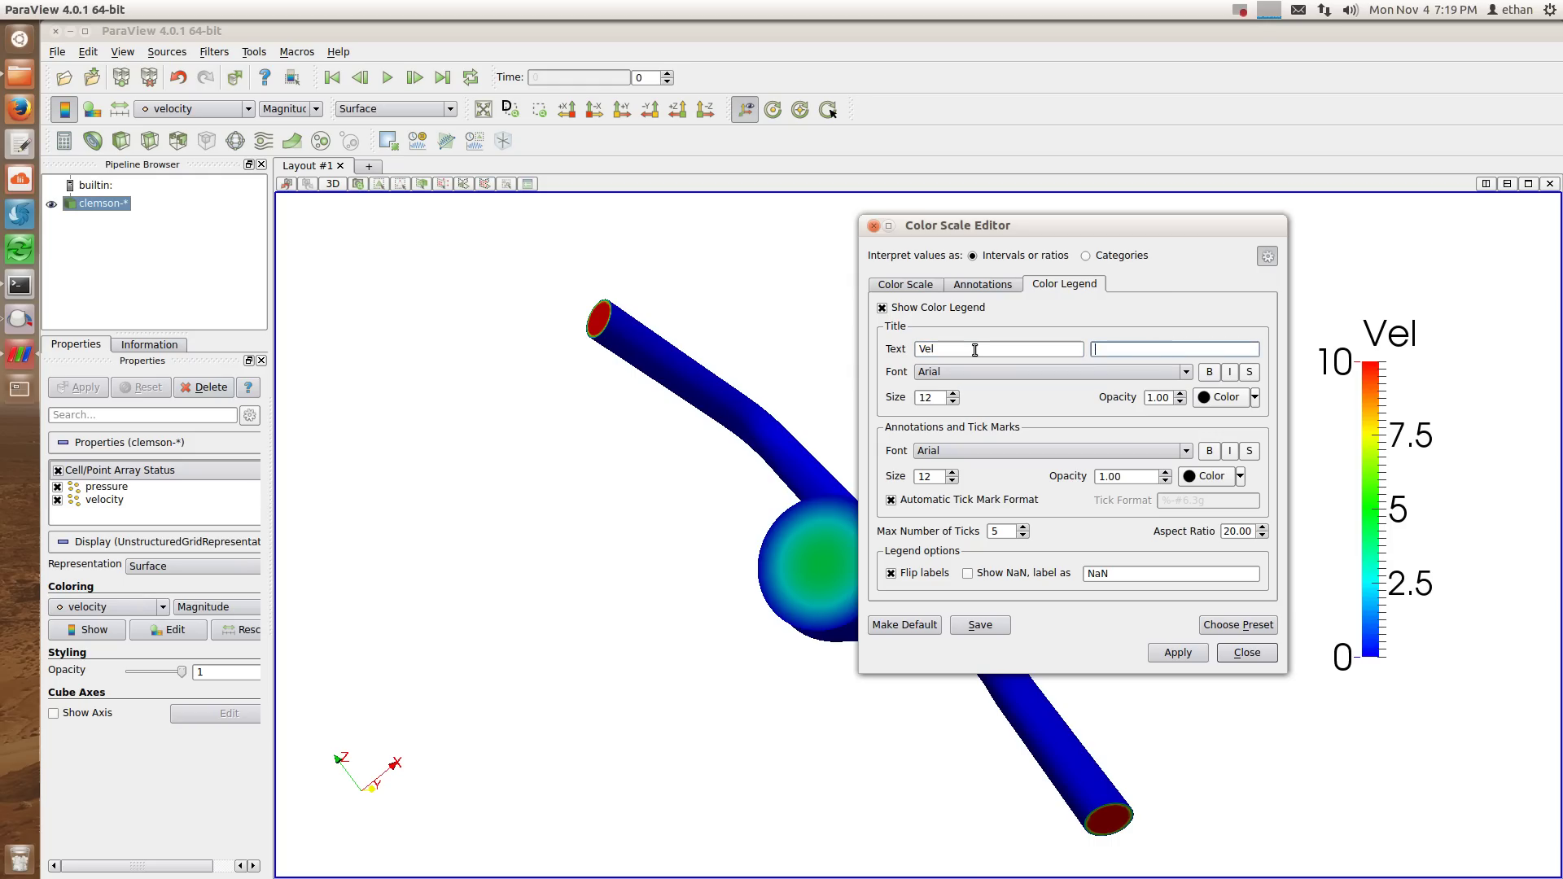
text())
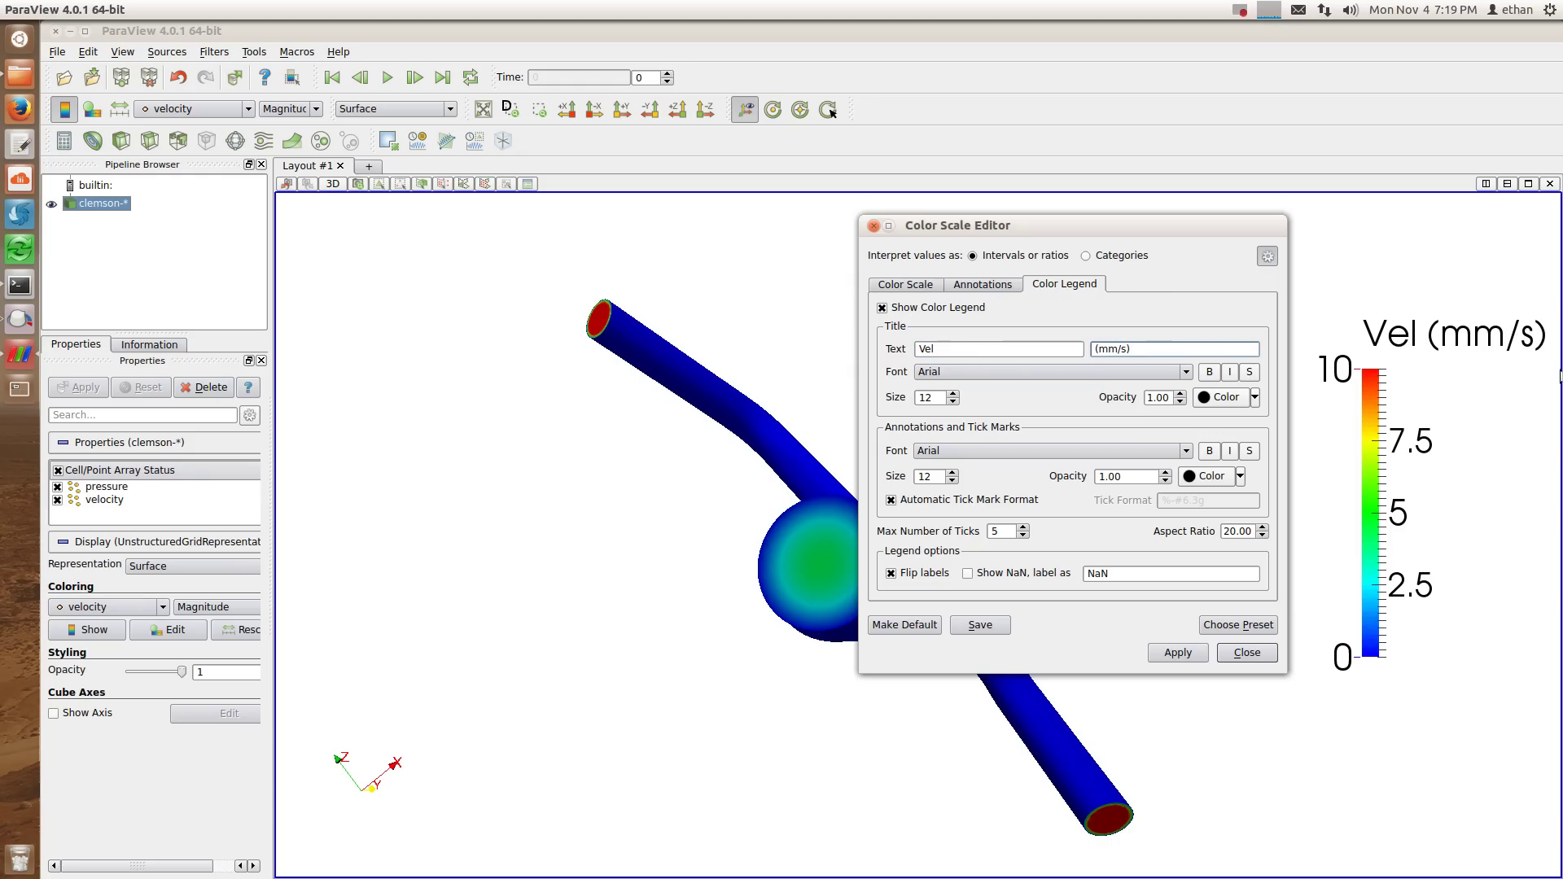
click(1184, 653)
click(1239, 653)
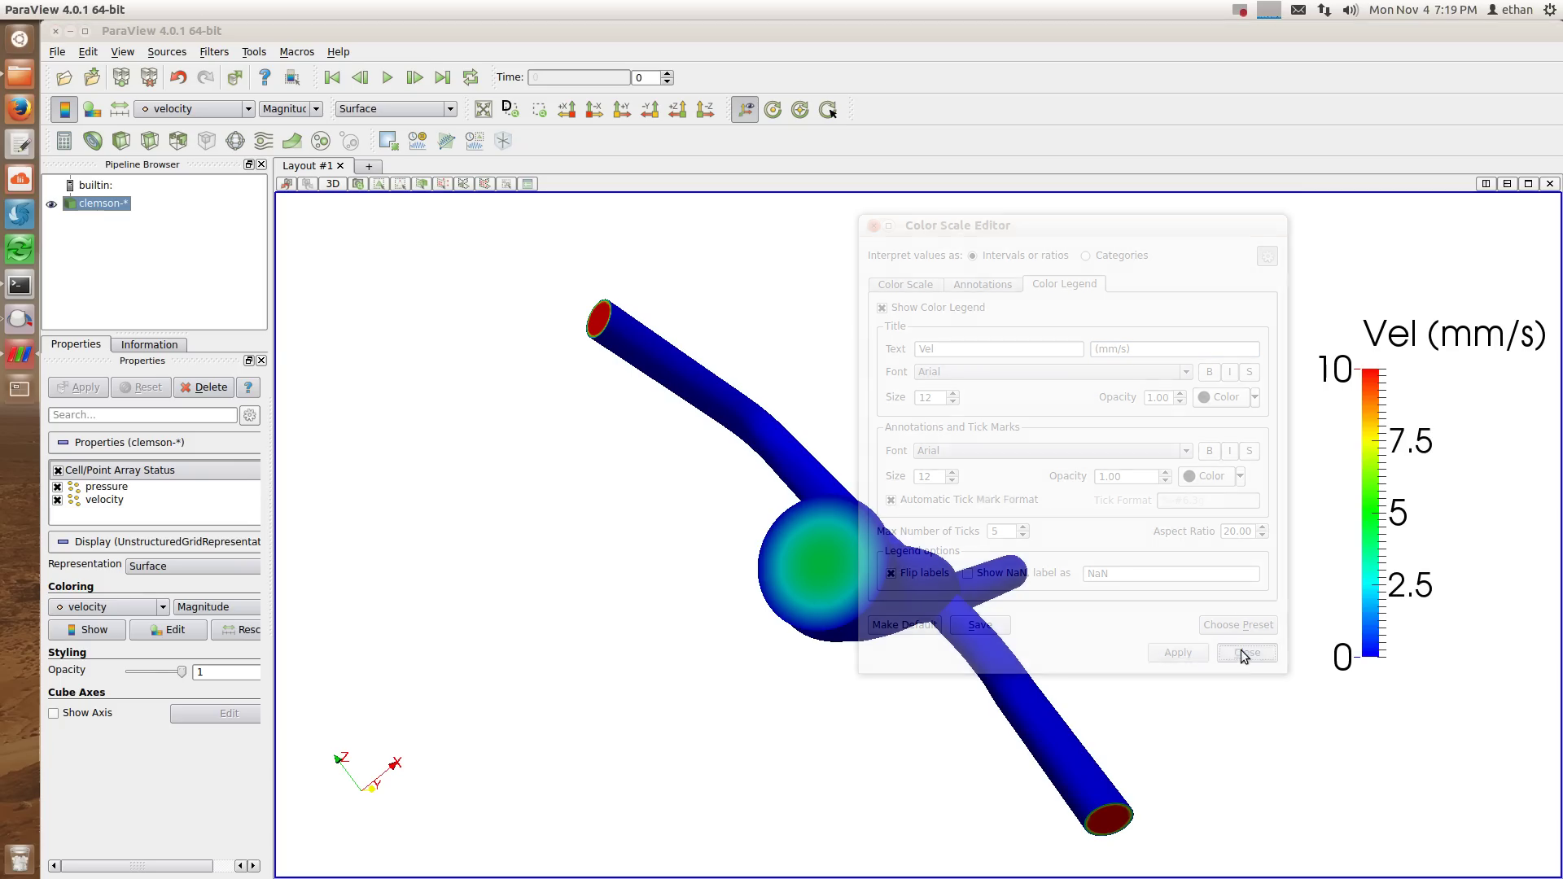
drag(1402, 465, 1345, 481)
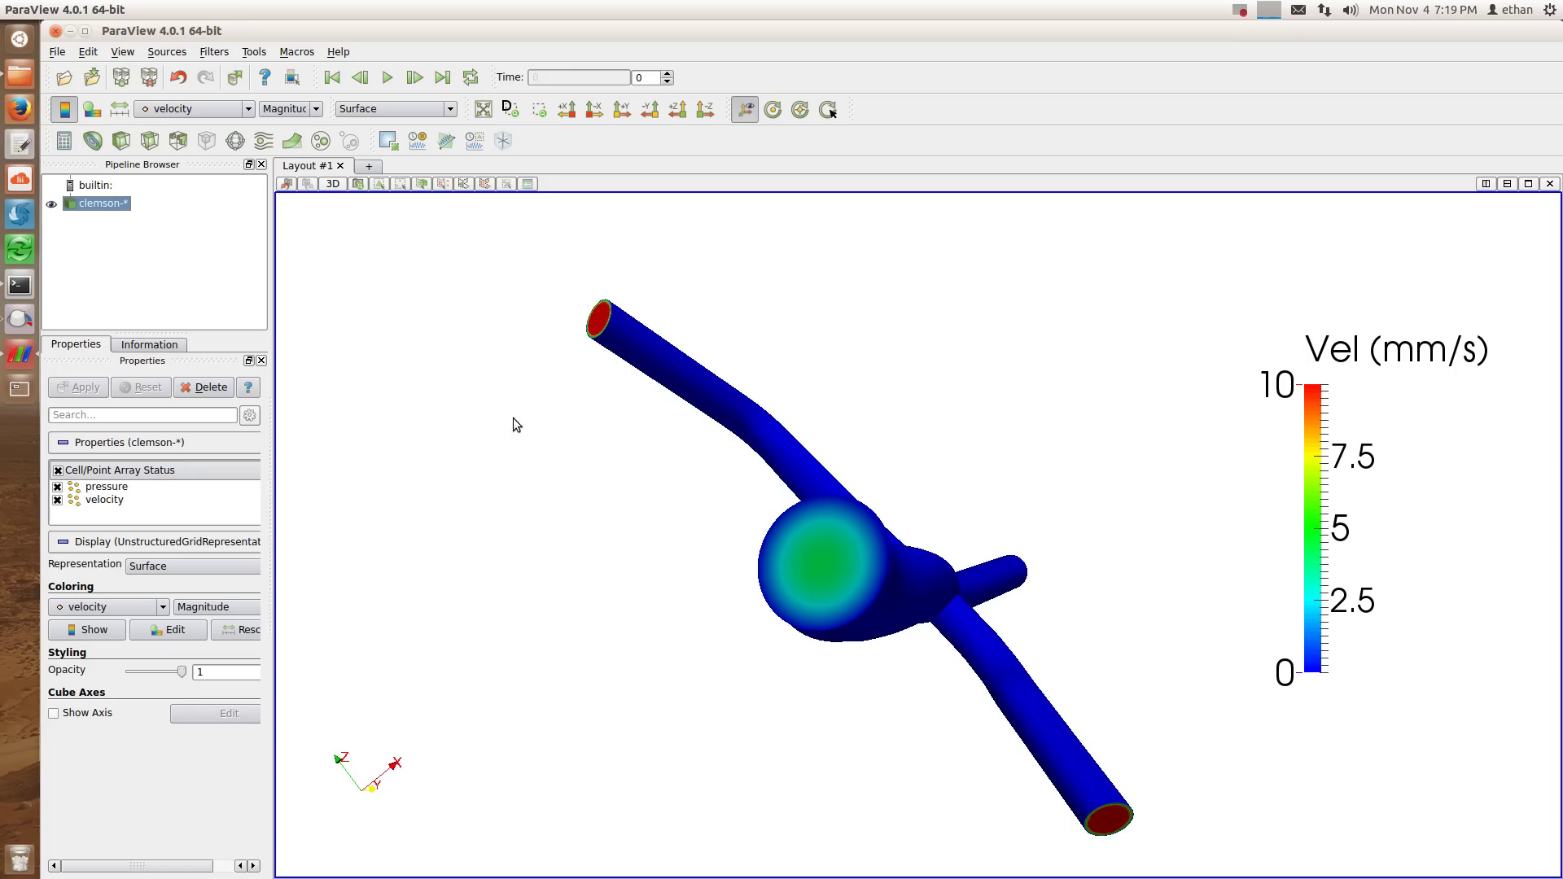
Advance the simulation series to time step 4 and examine the velocity coloring on the vessel walls and openings
drag(969, 505, 506, 242)
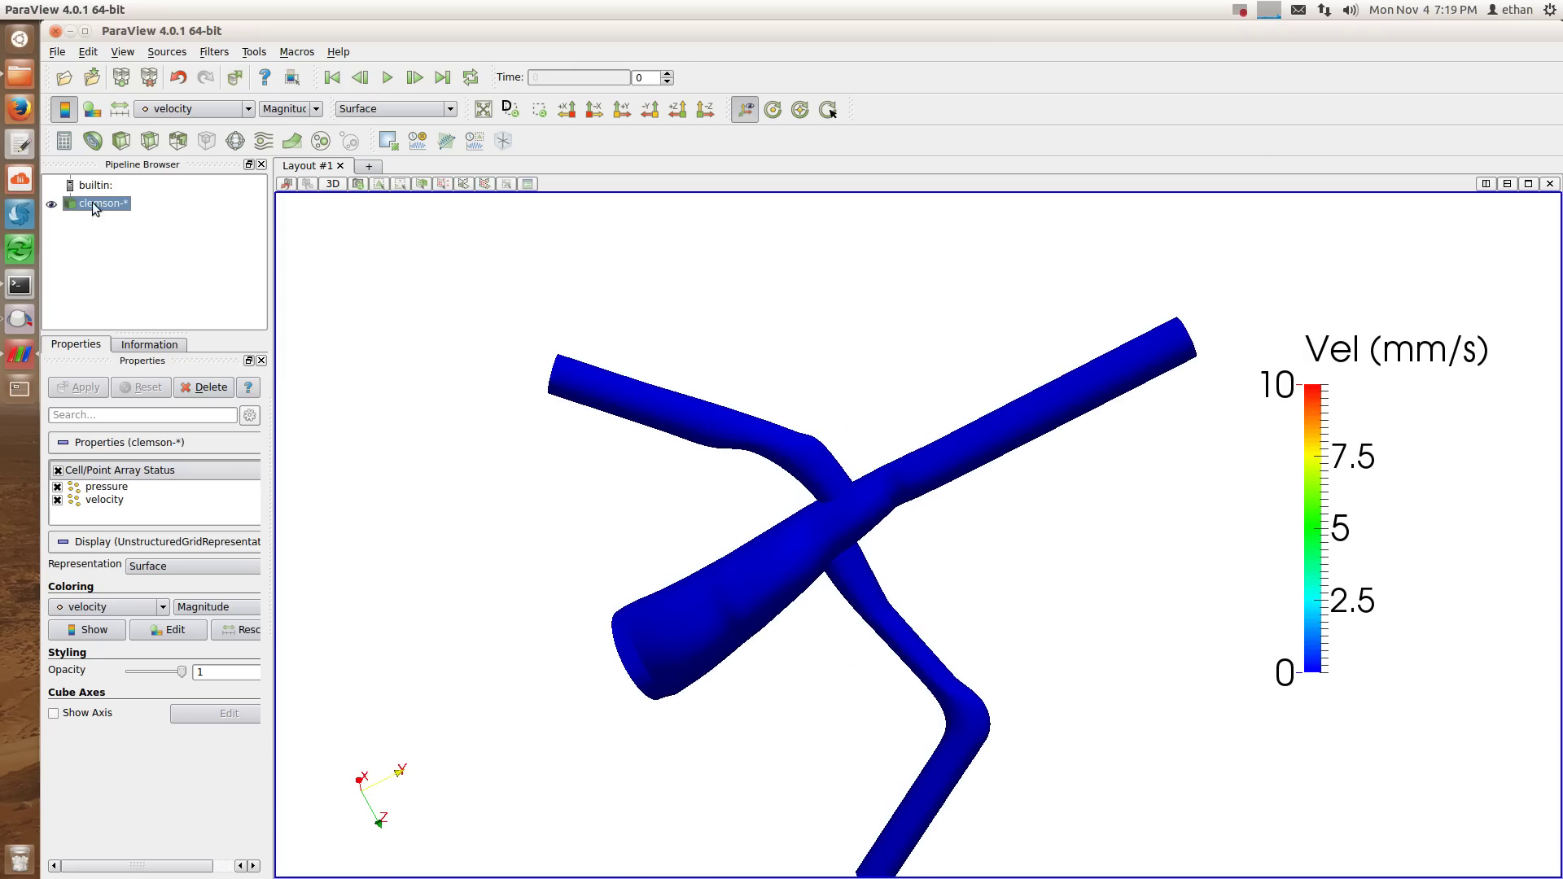
drag(667, 512, 1137, 486)
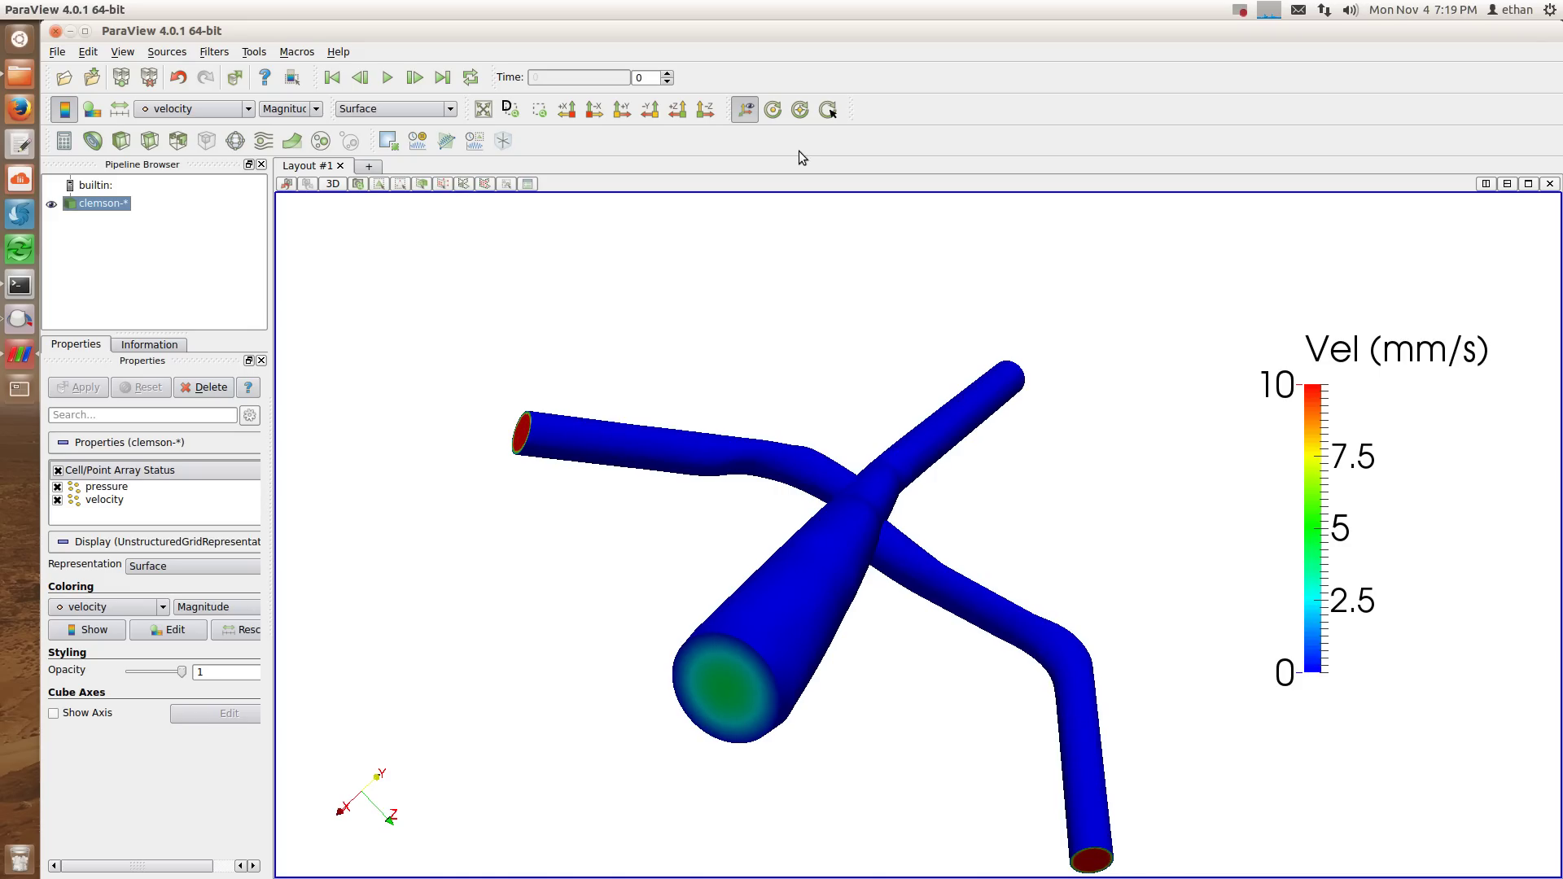
click(668, 73)
click(667, 73)
click(668, 74)
drag(960, 642, 1009, 635)
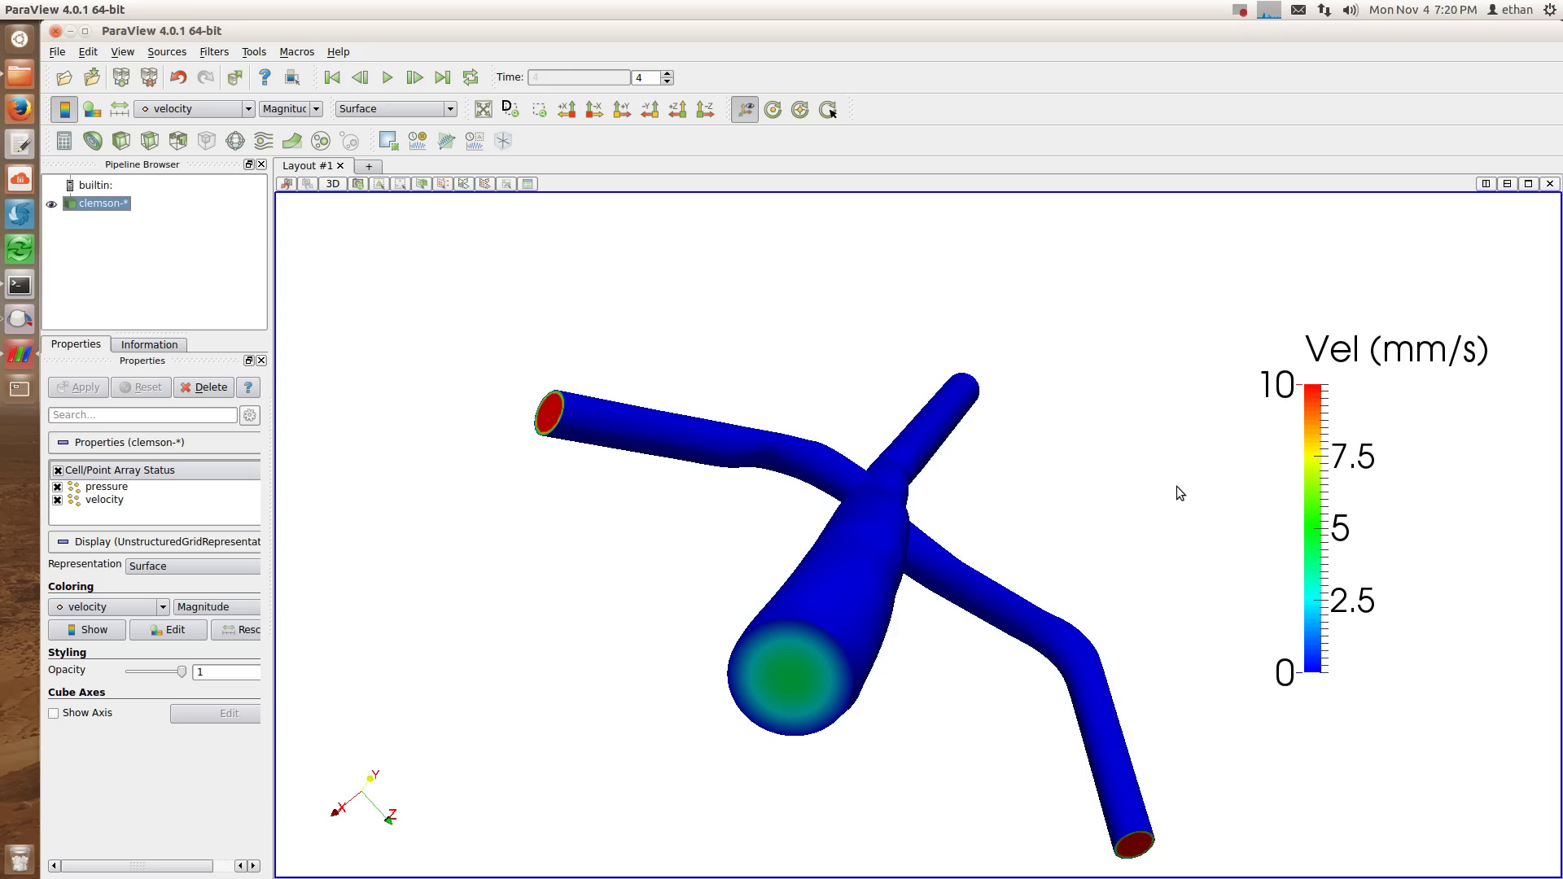
mouse_move(904, 656)
mouse_down()
mouse_move(885, 634)
mouse_move(892, 656)
mouse_up()
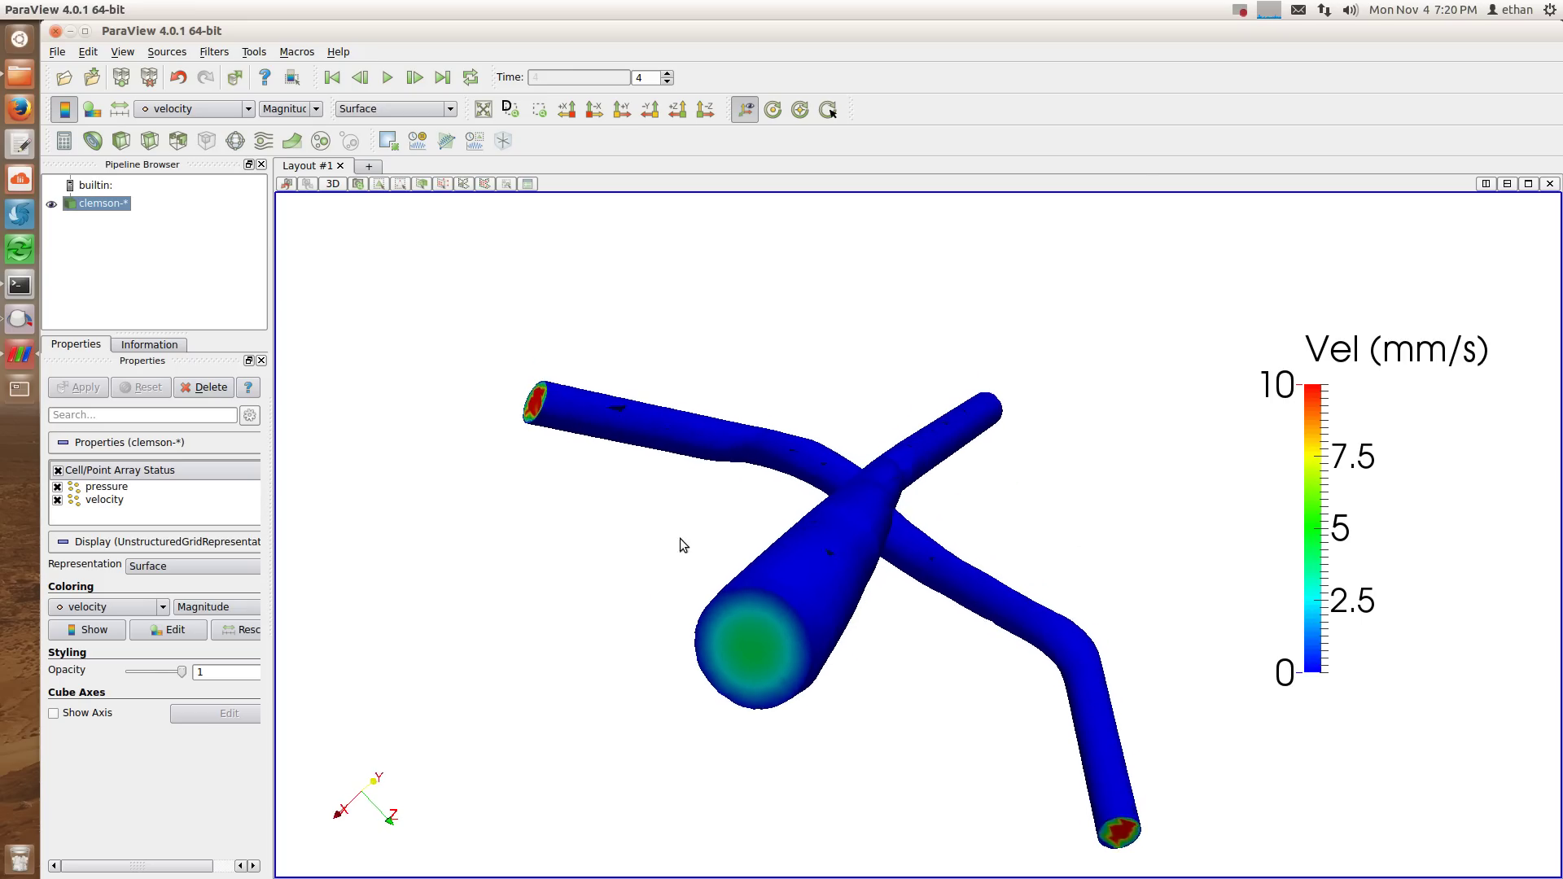
drag(680, 540, 568, 490)
Color the vessel model by pressure instead of velocity and inspect the branches
click(249, 111)
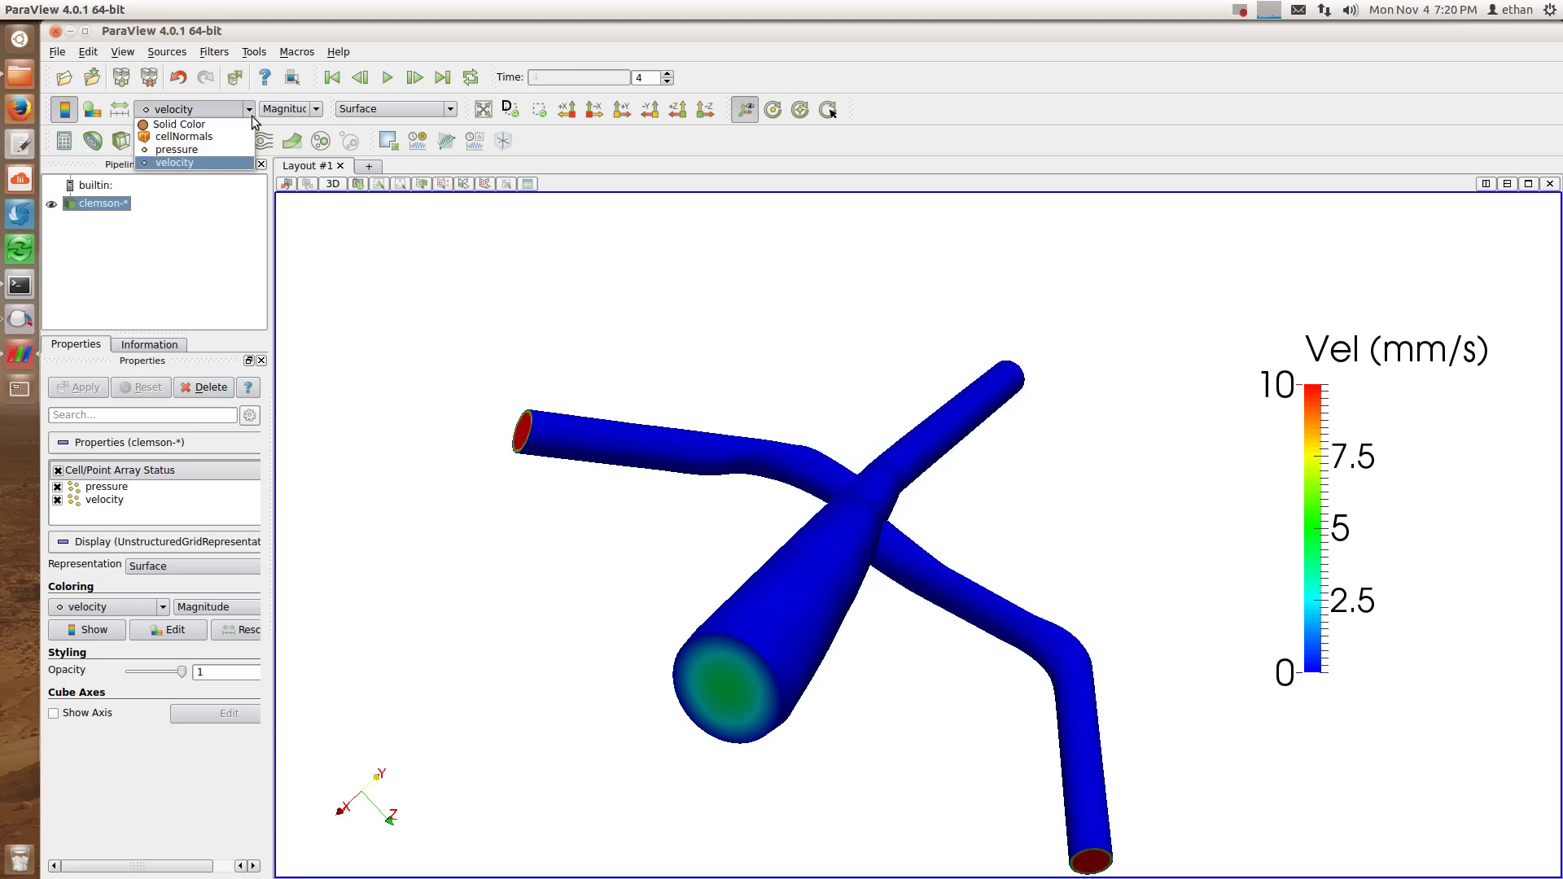
click(221, 149)
drag(969, 643, 1254, 647)
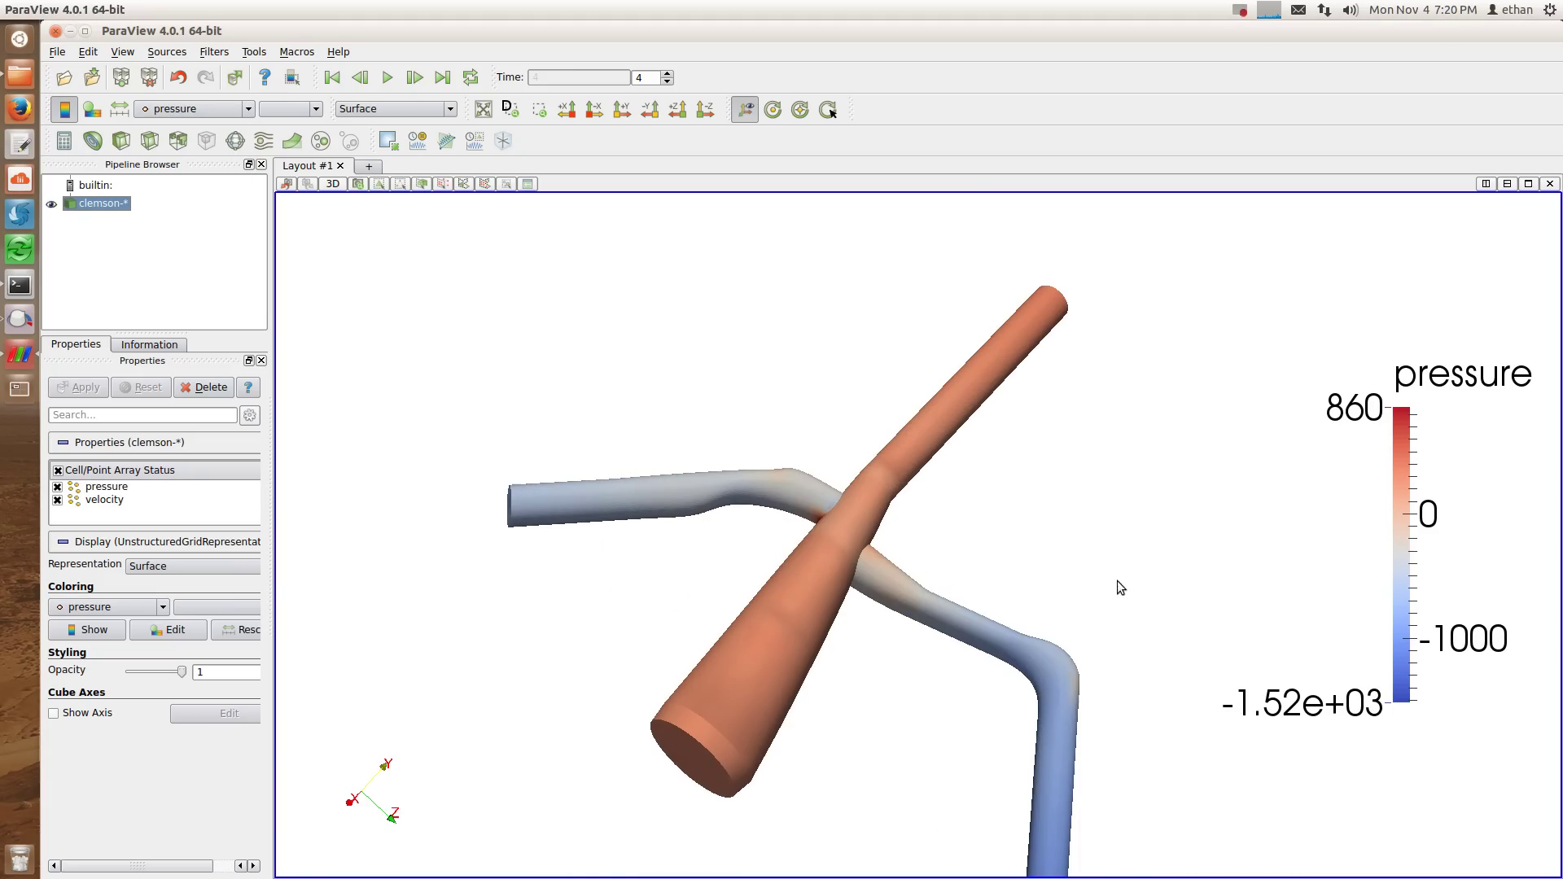
drag(1015, 684, 877, 583)
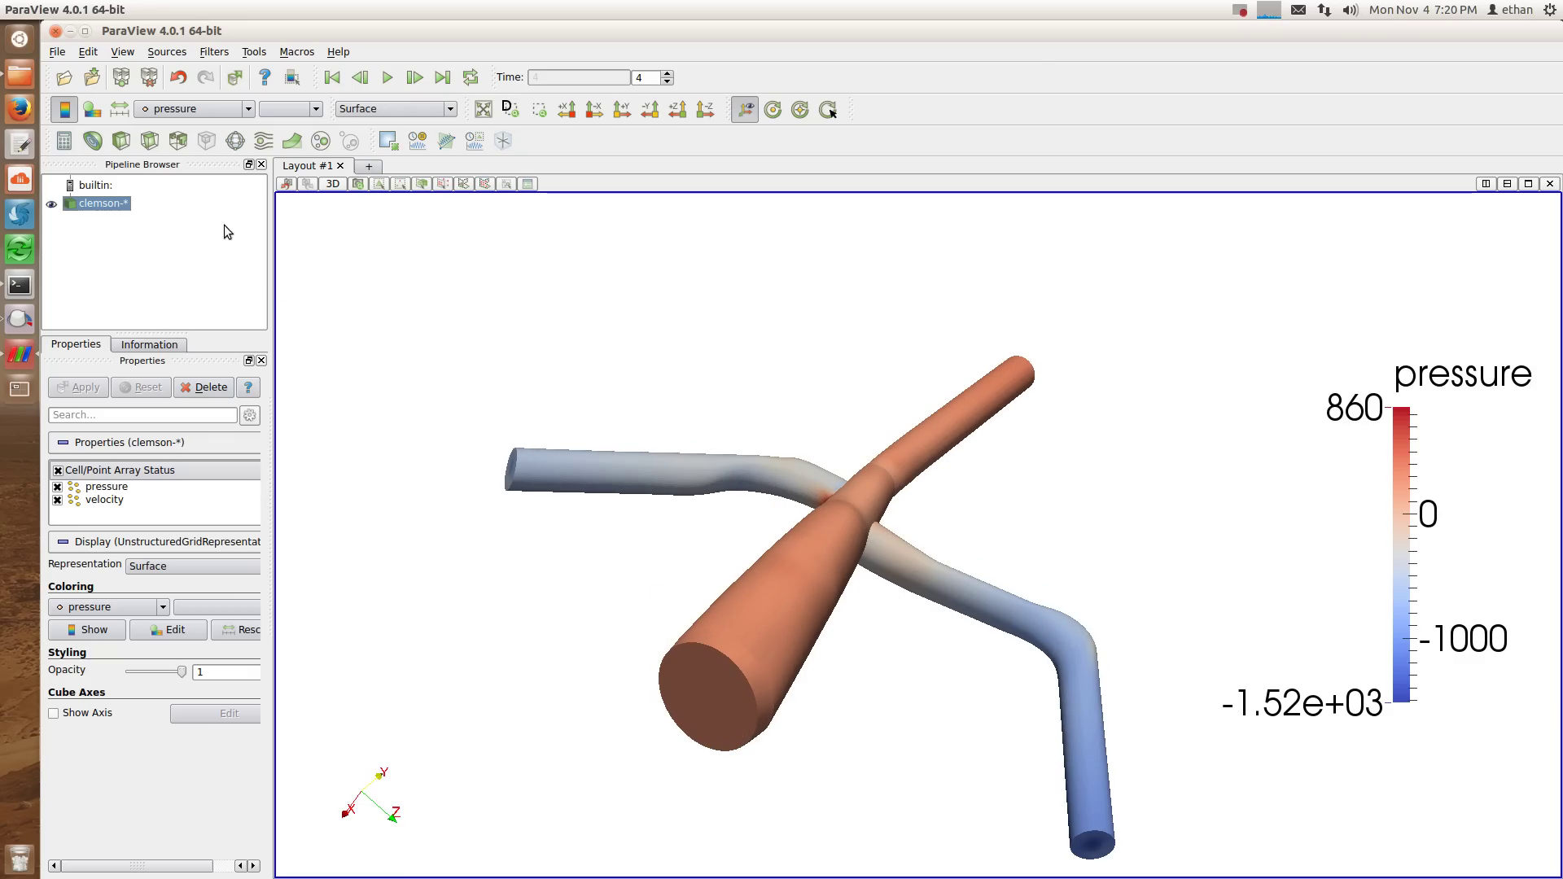
Add a Calculator filter to the clemson series with the expression pressure/133.3 on point data
click(65, 144)
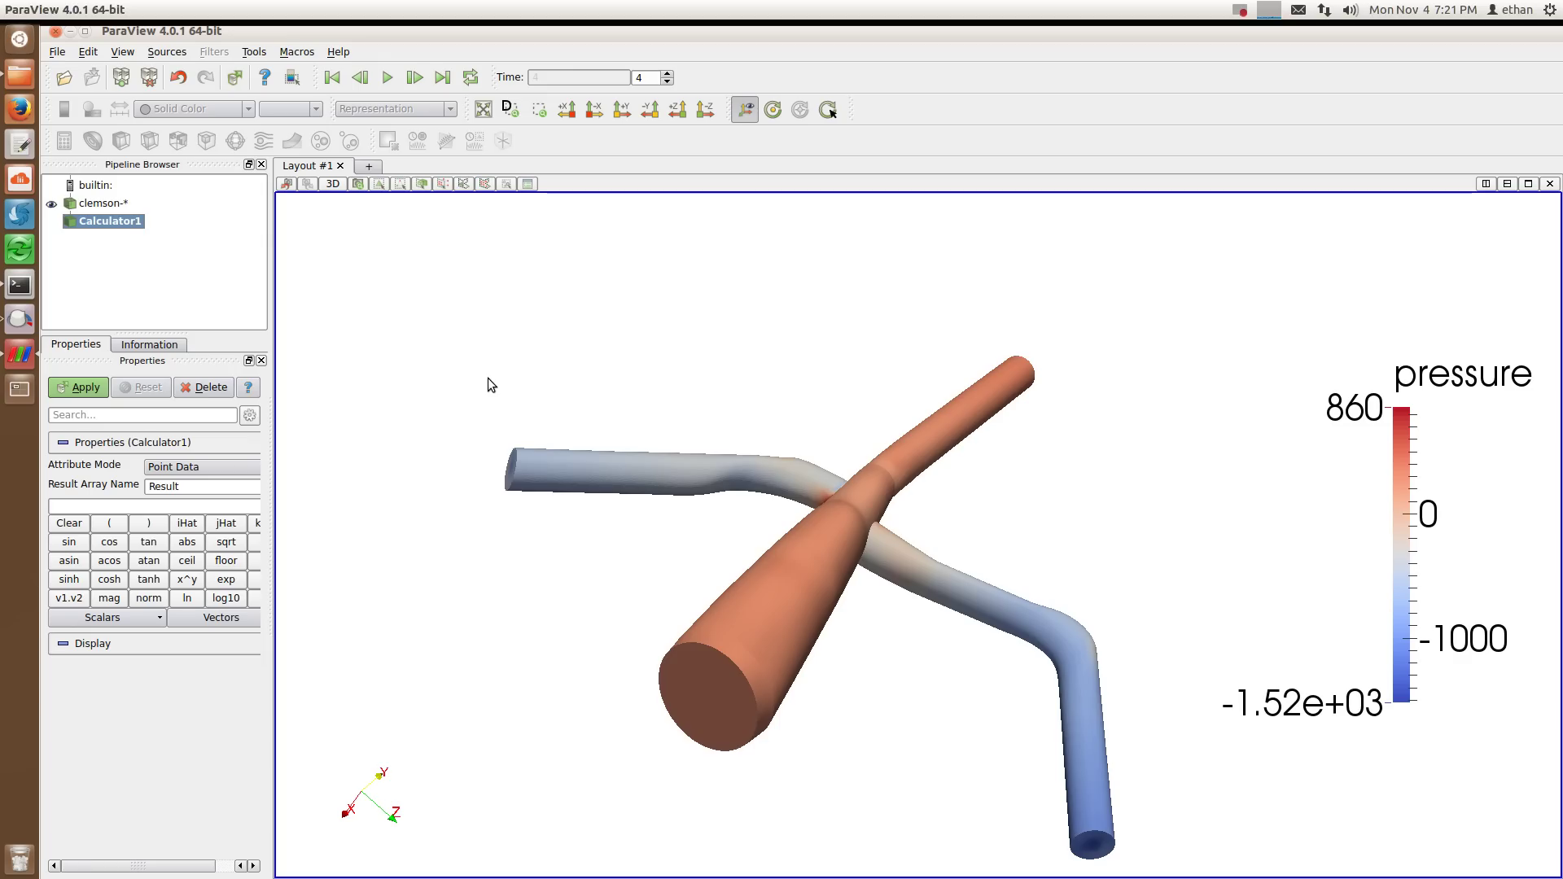
drag(271, 443, 359, 445)
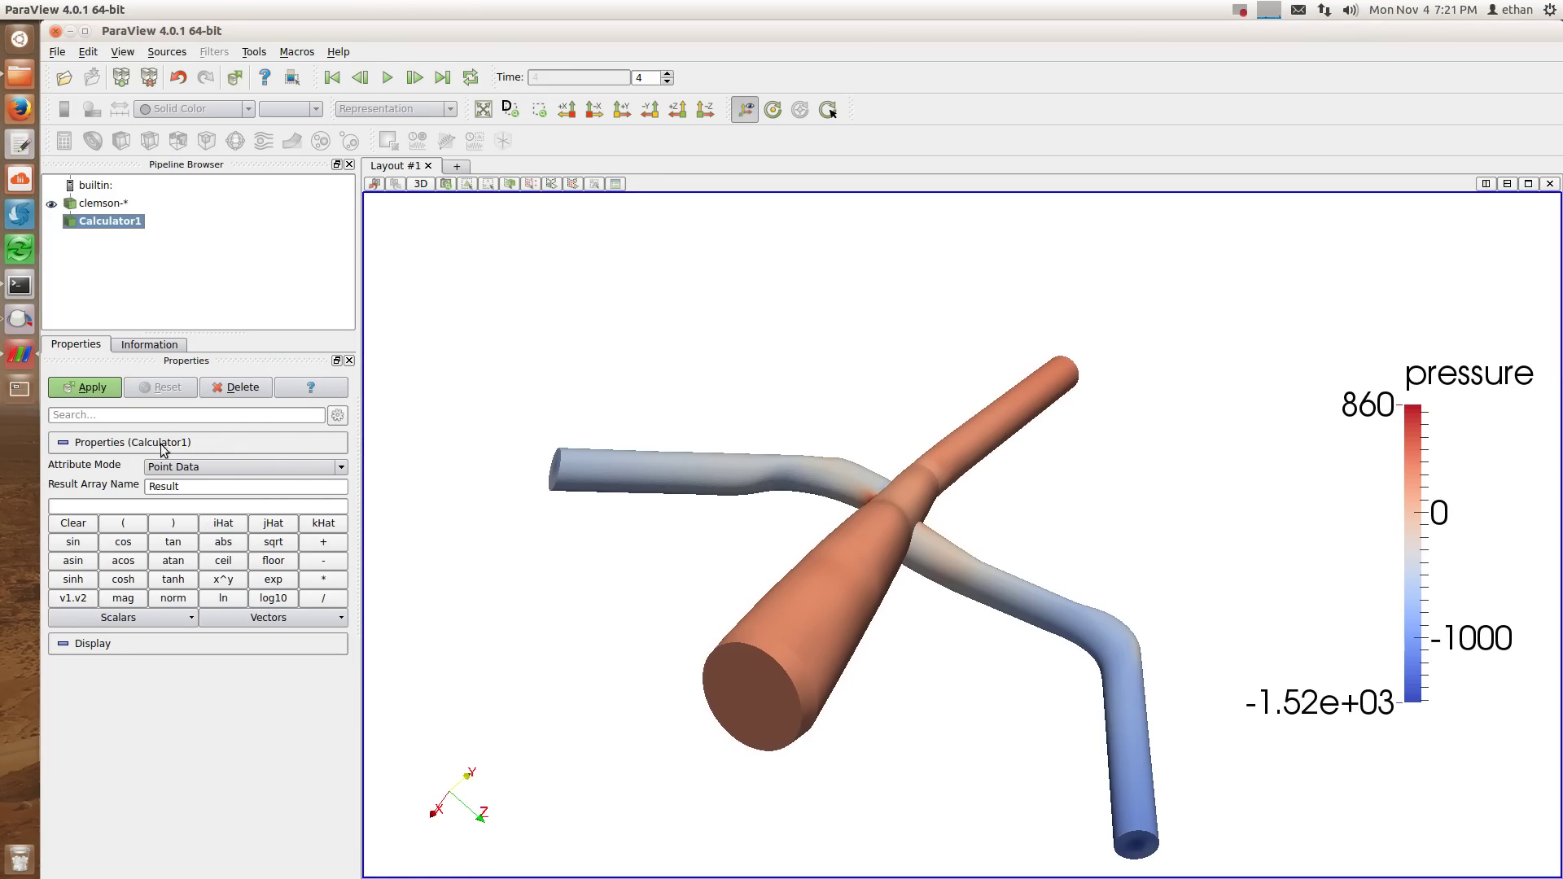
click(114, 508)
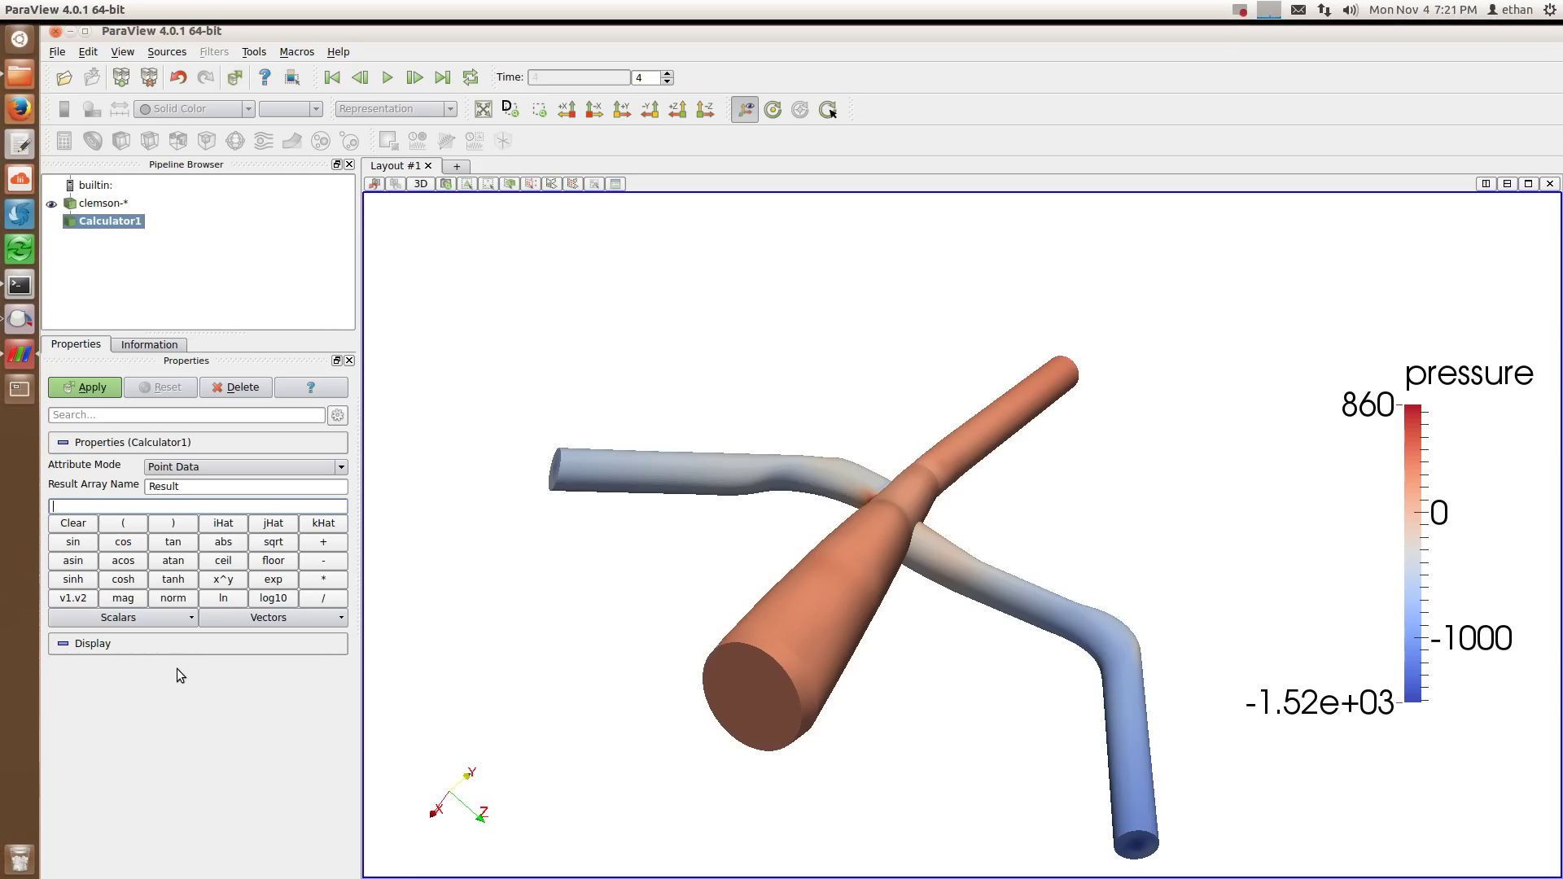
click(187, 618)
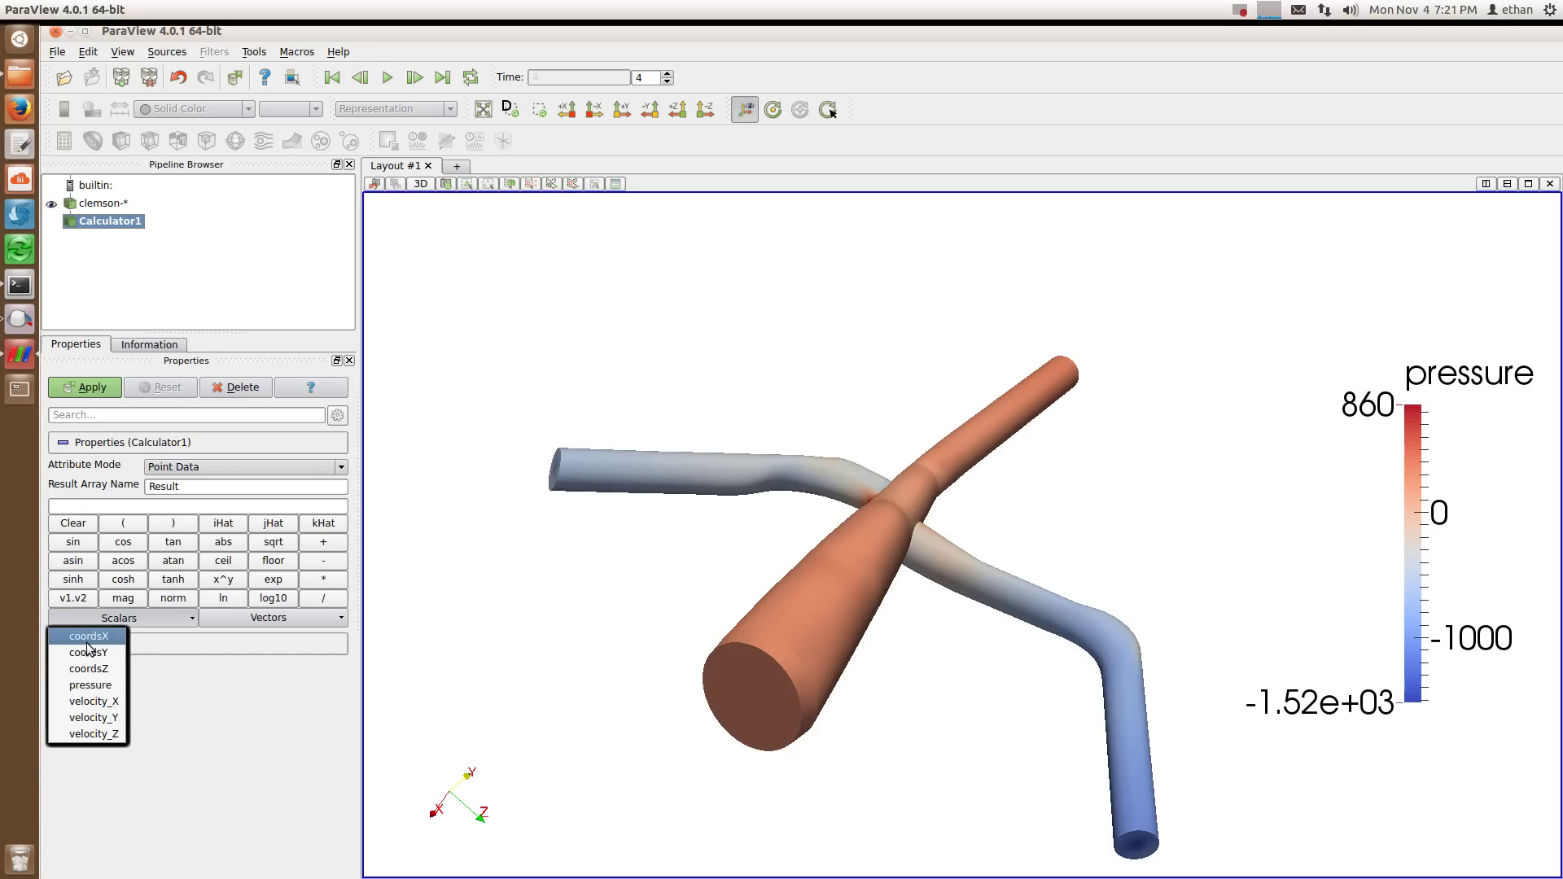
click(91, 685)
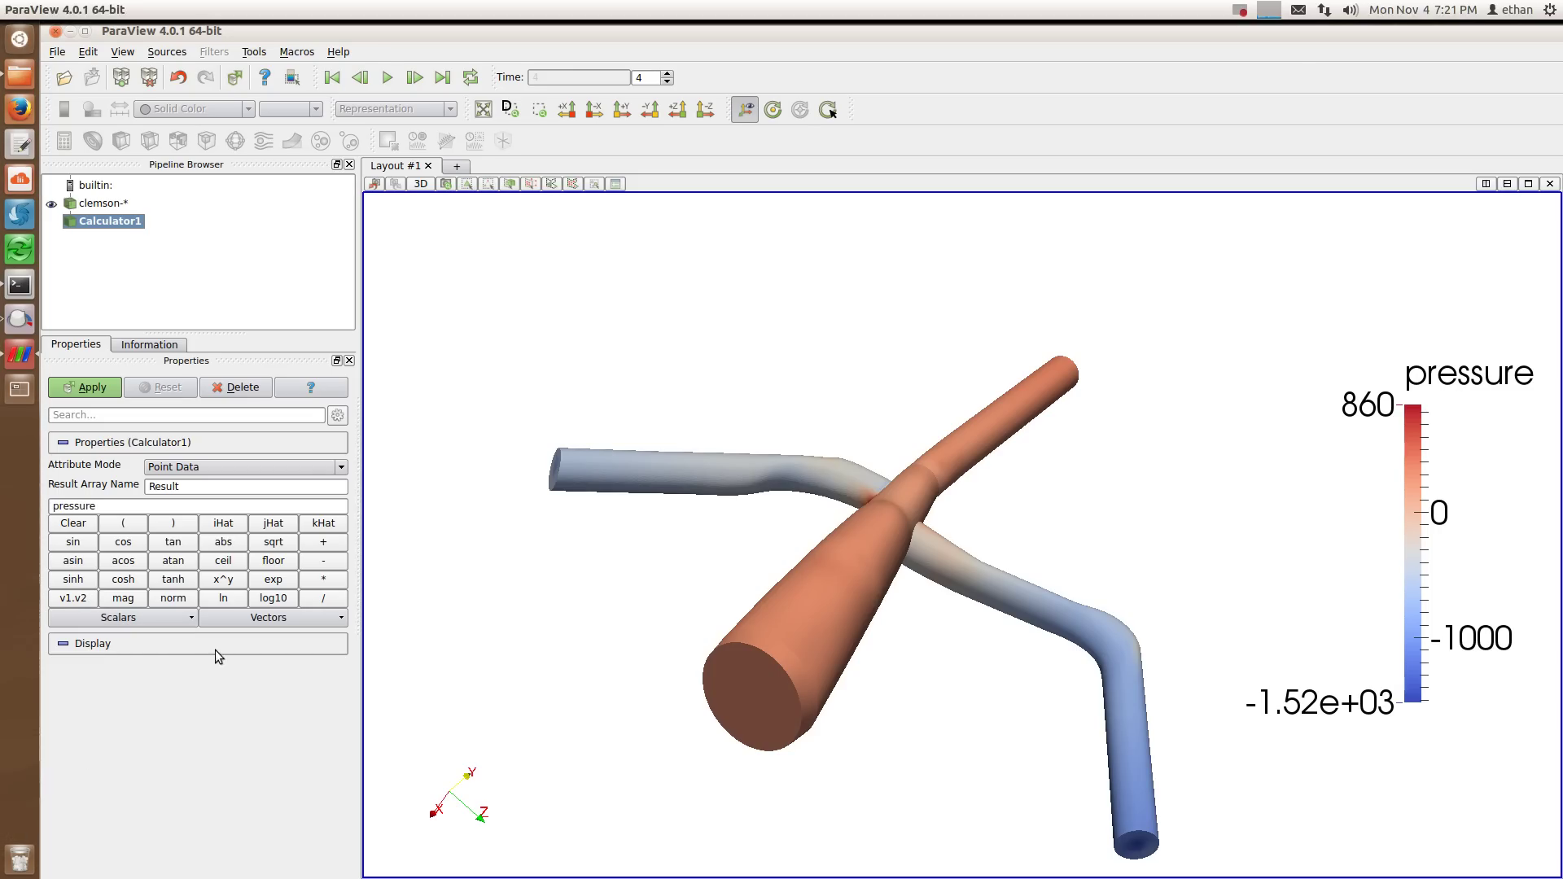
click(314, 597)
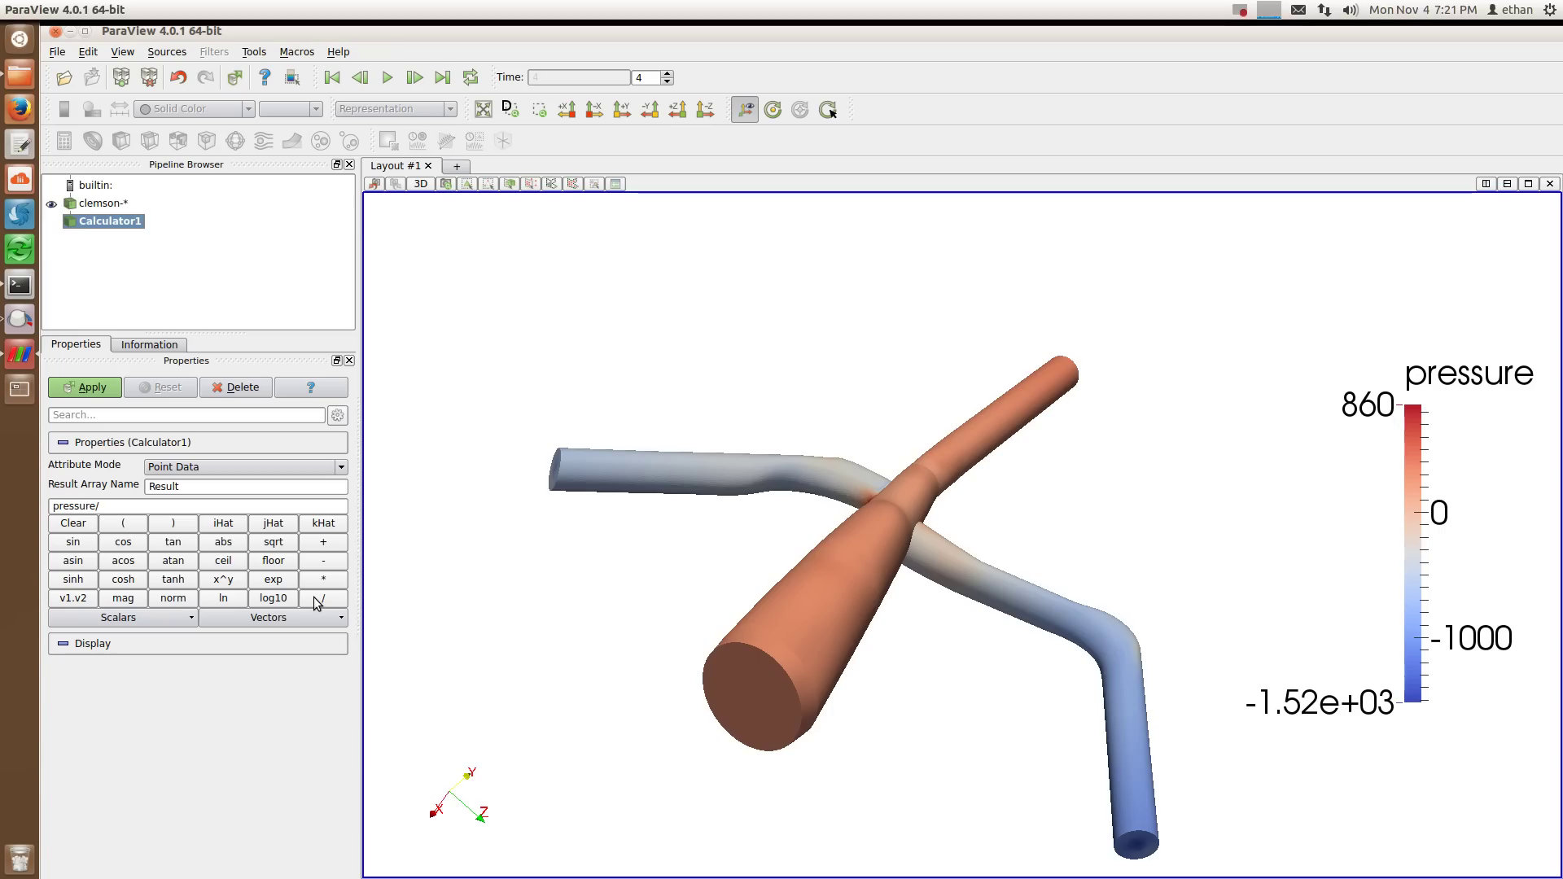
click(154, 507)
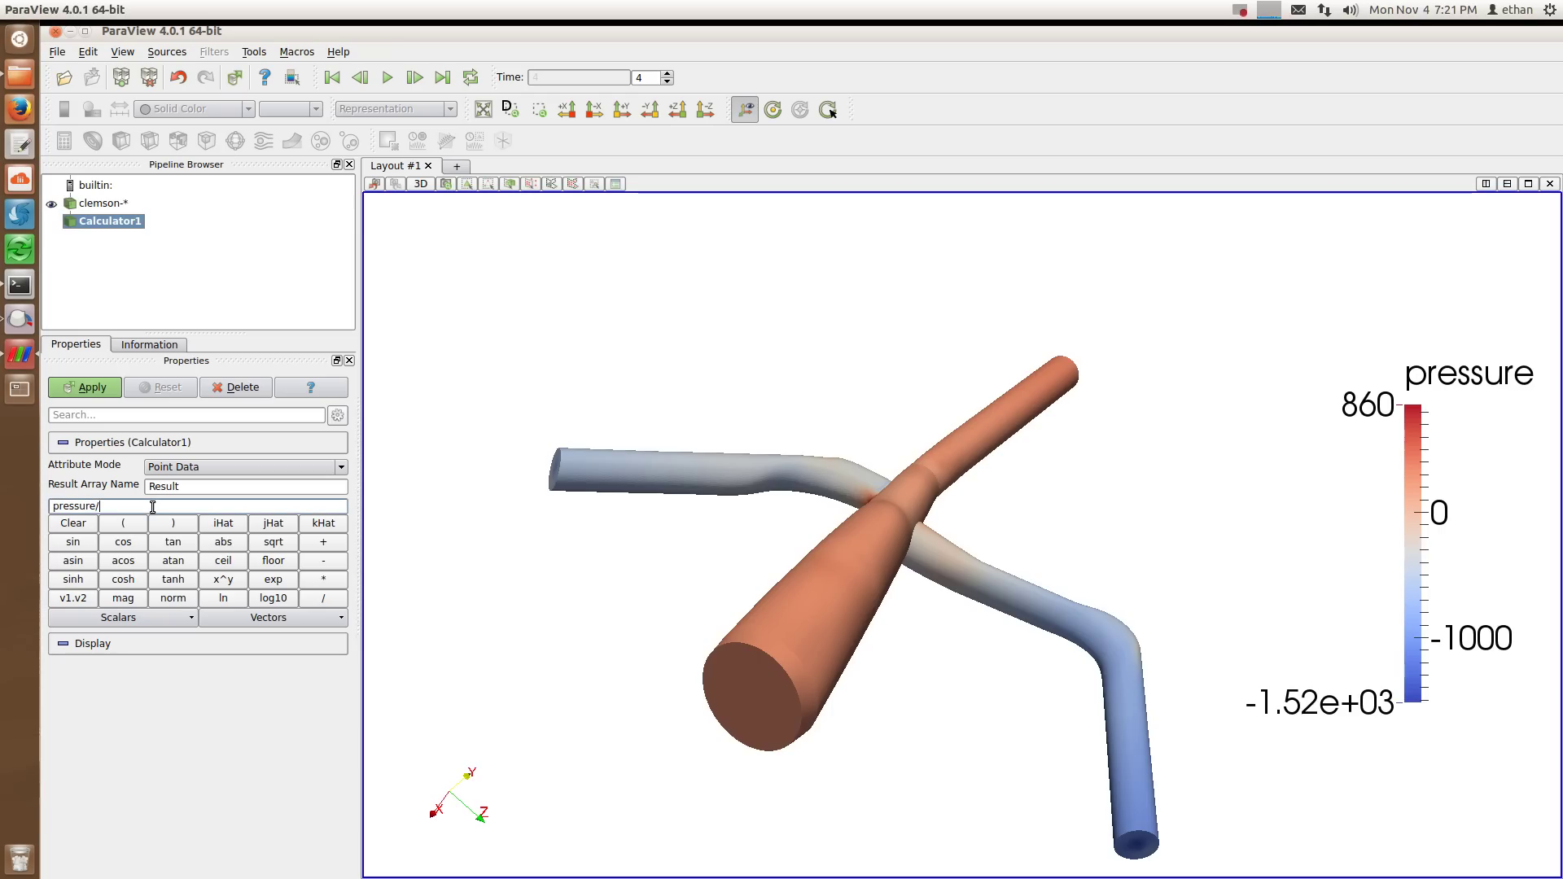
text(133.3)
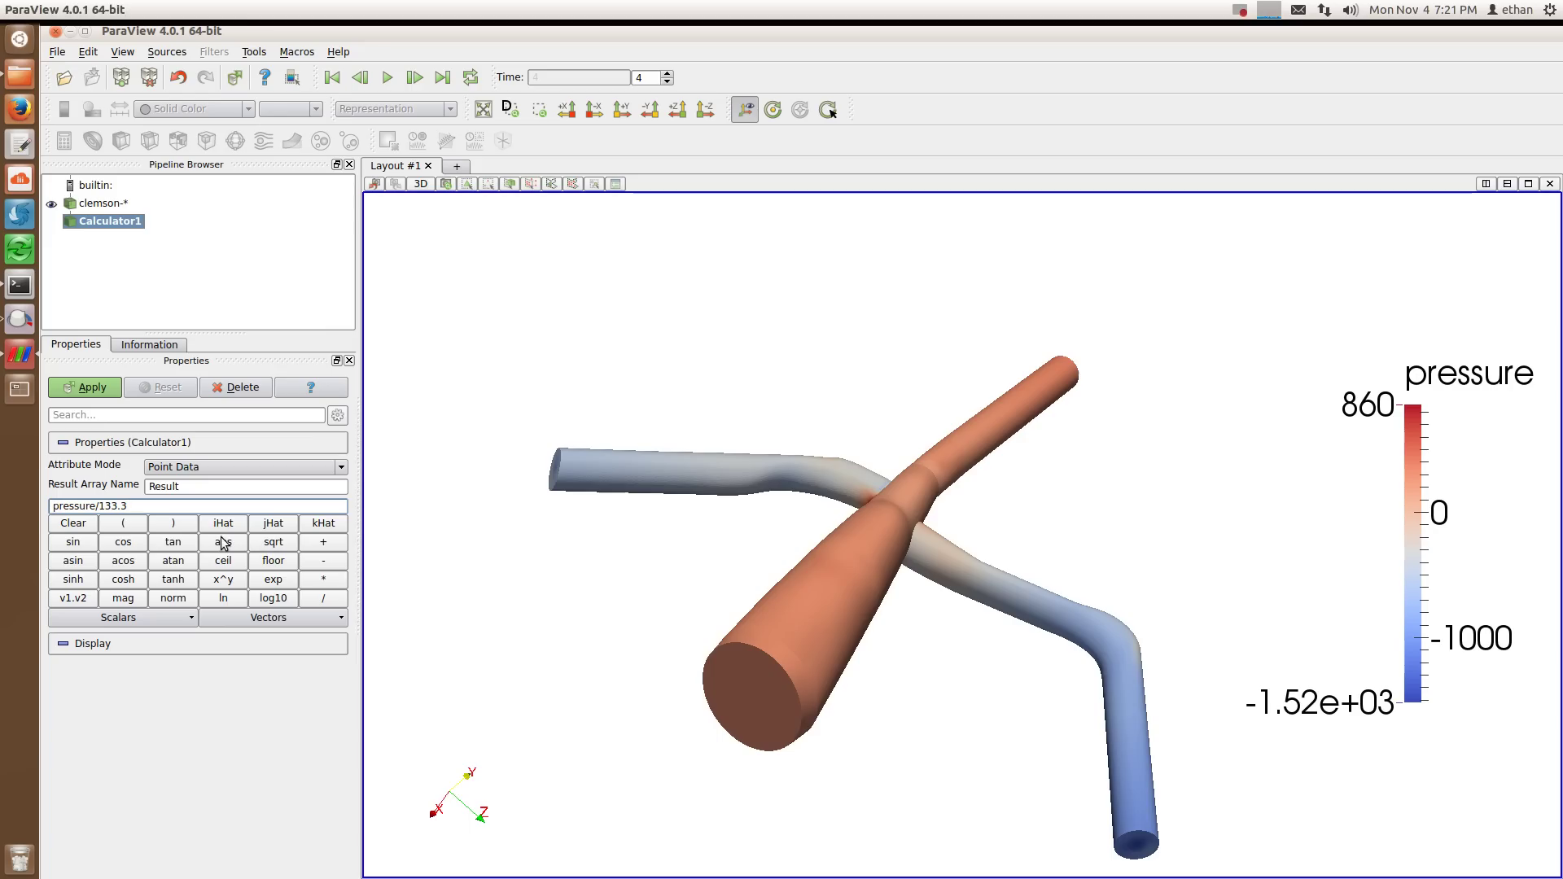
Name the Calculator's result array P (mmHg) and apply the filter
double_click(196, 489)
text(P (mmHg))
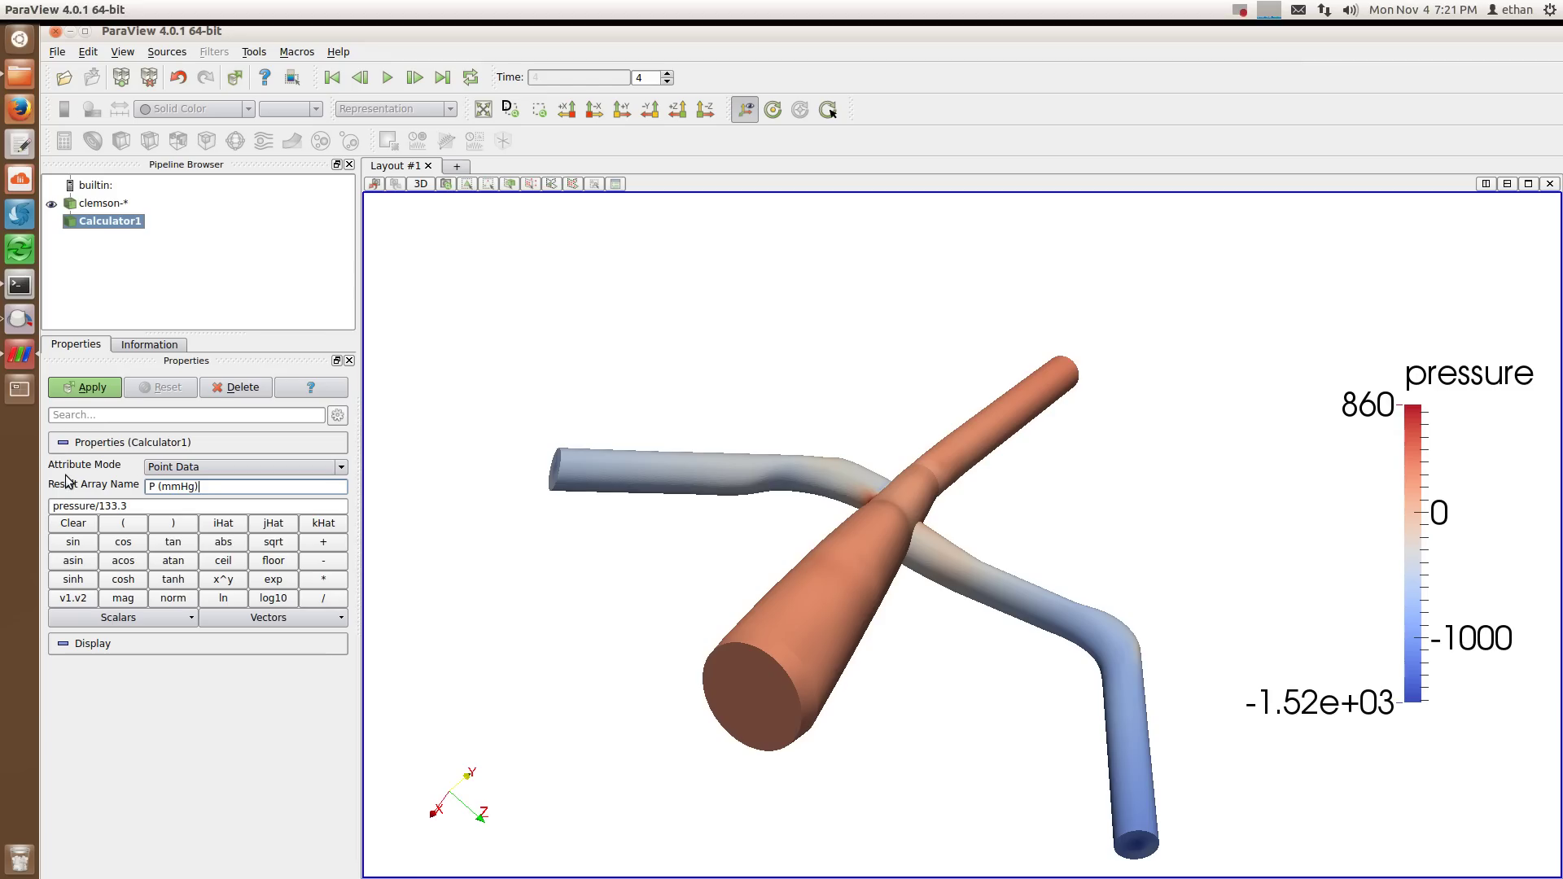
click(90, 393)
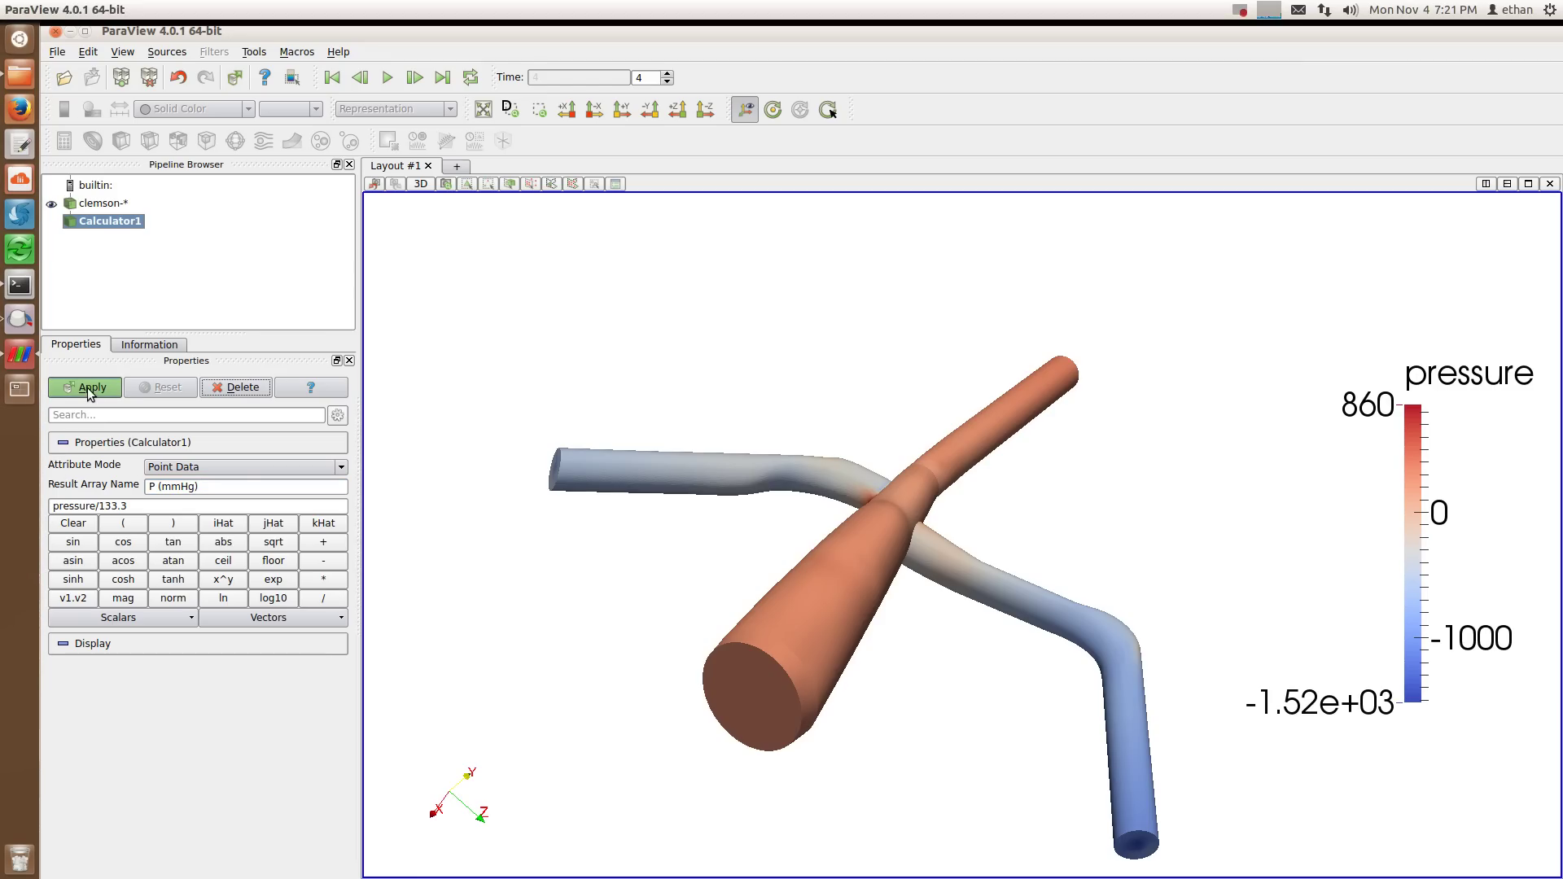
Color the Calculator output by P (mmHg), show its color legend and move the legend inward from the view's edge
drag(1155, 550, 1048, 573)
drag(988, 514, 757, 412)
click(248, 110)
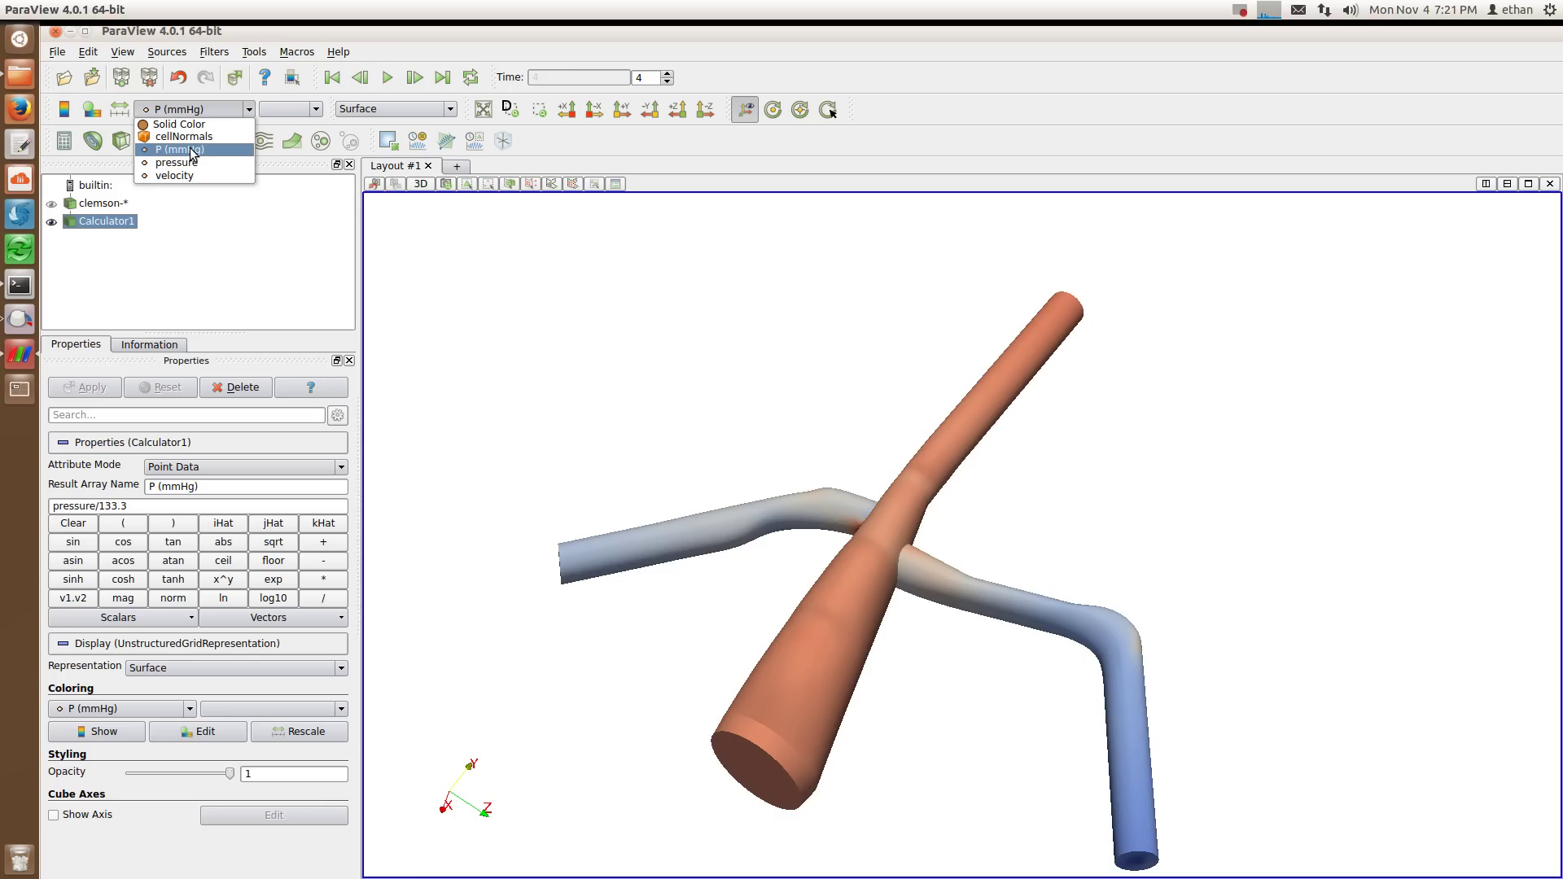
click(192, 152)
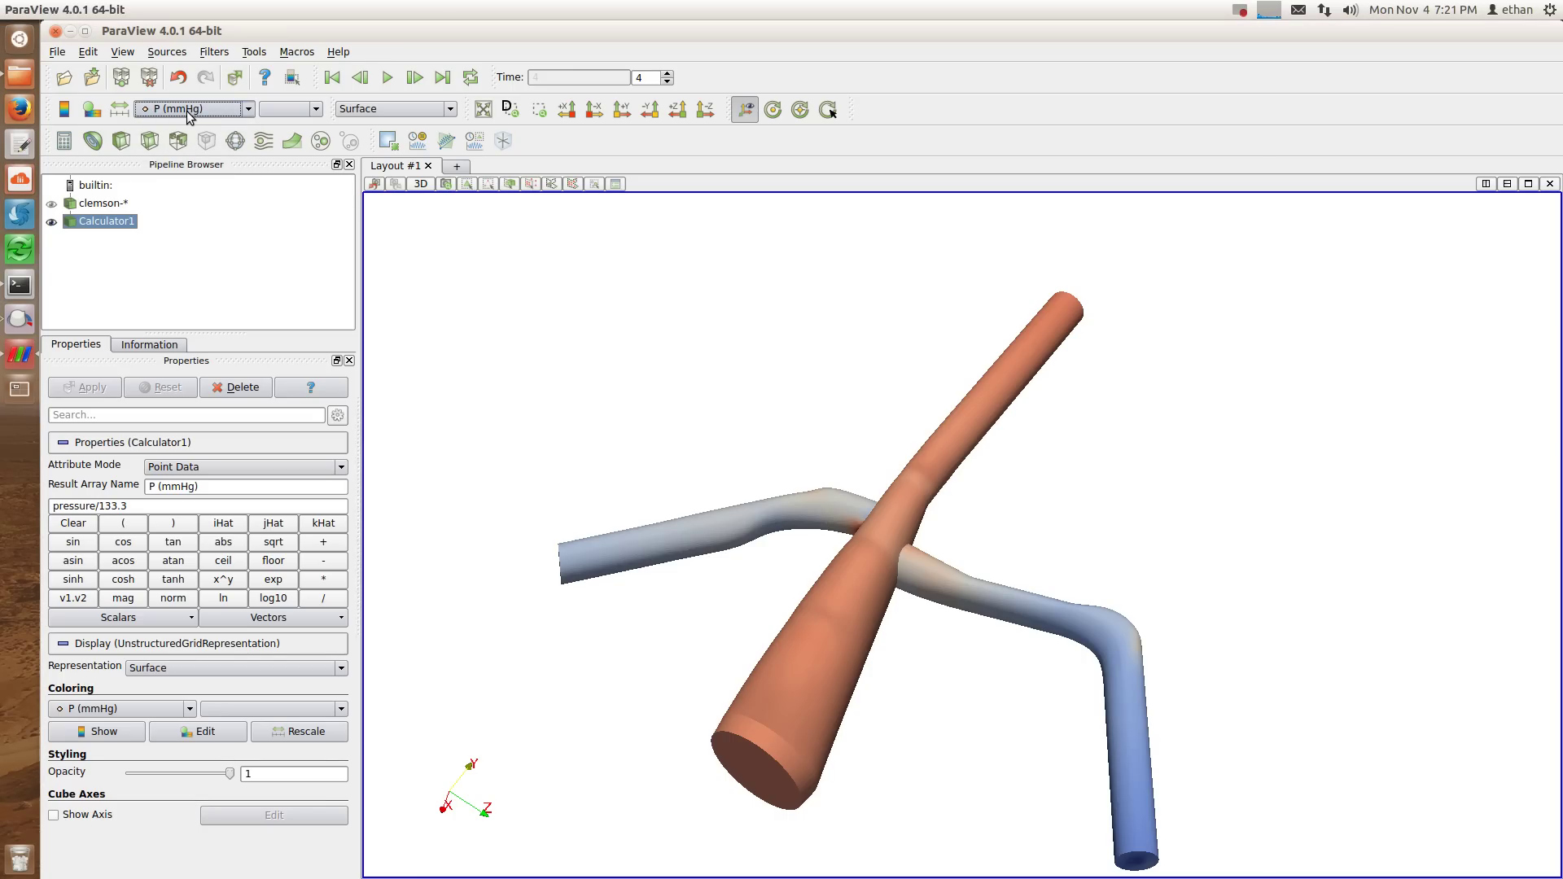
click(64, 108)
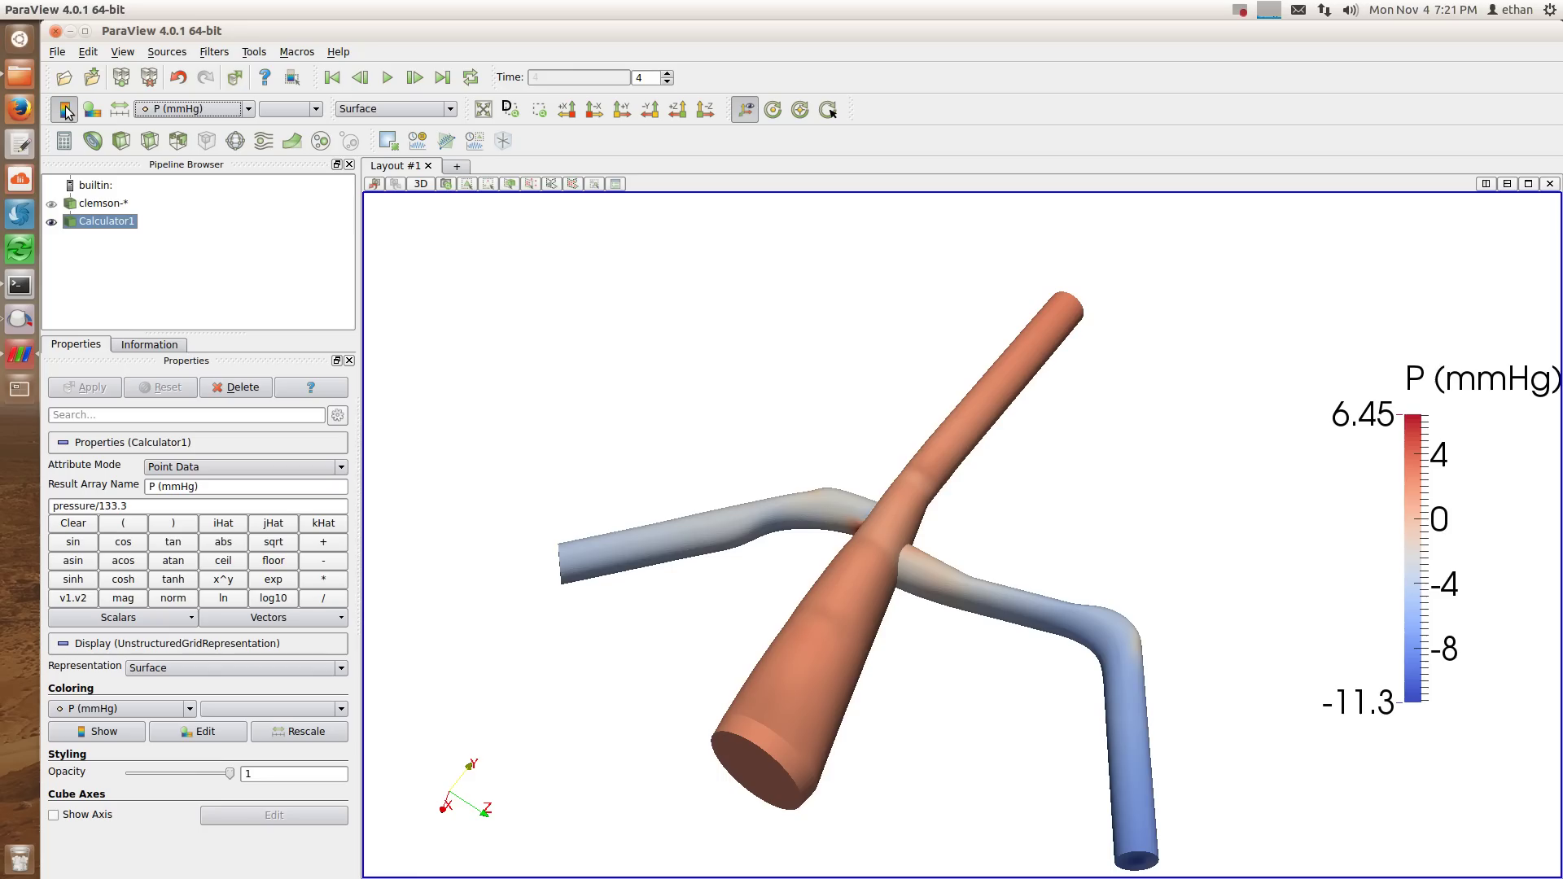
drag(1402, 513, 1374, 499)
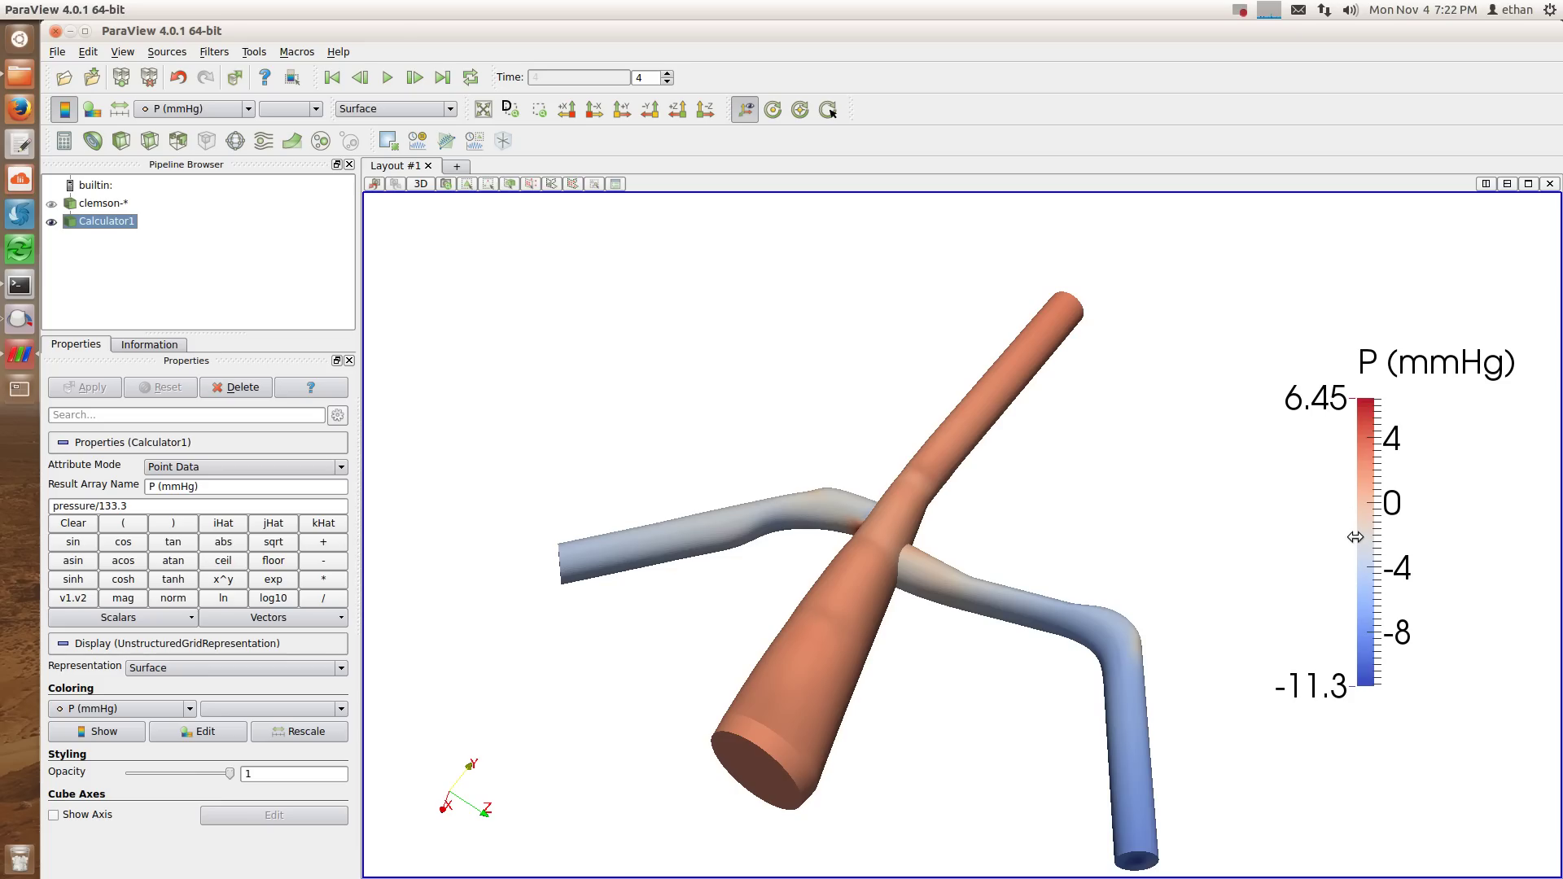
drag(1097, 573, 1103, 541)
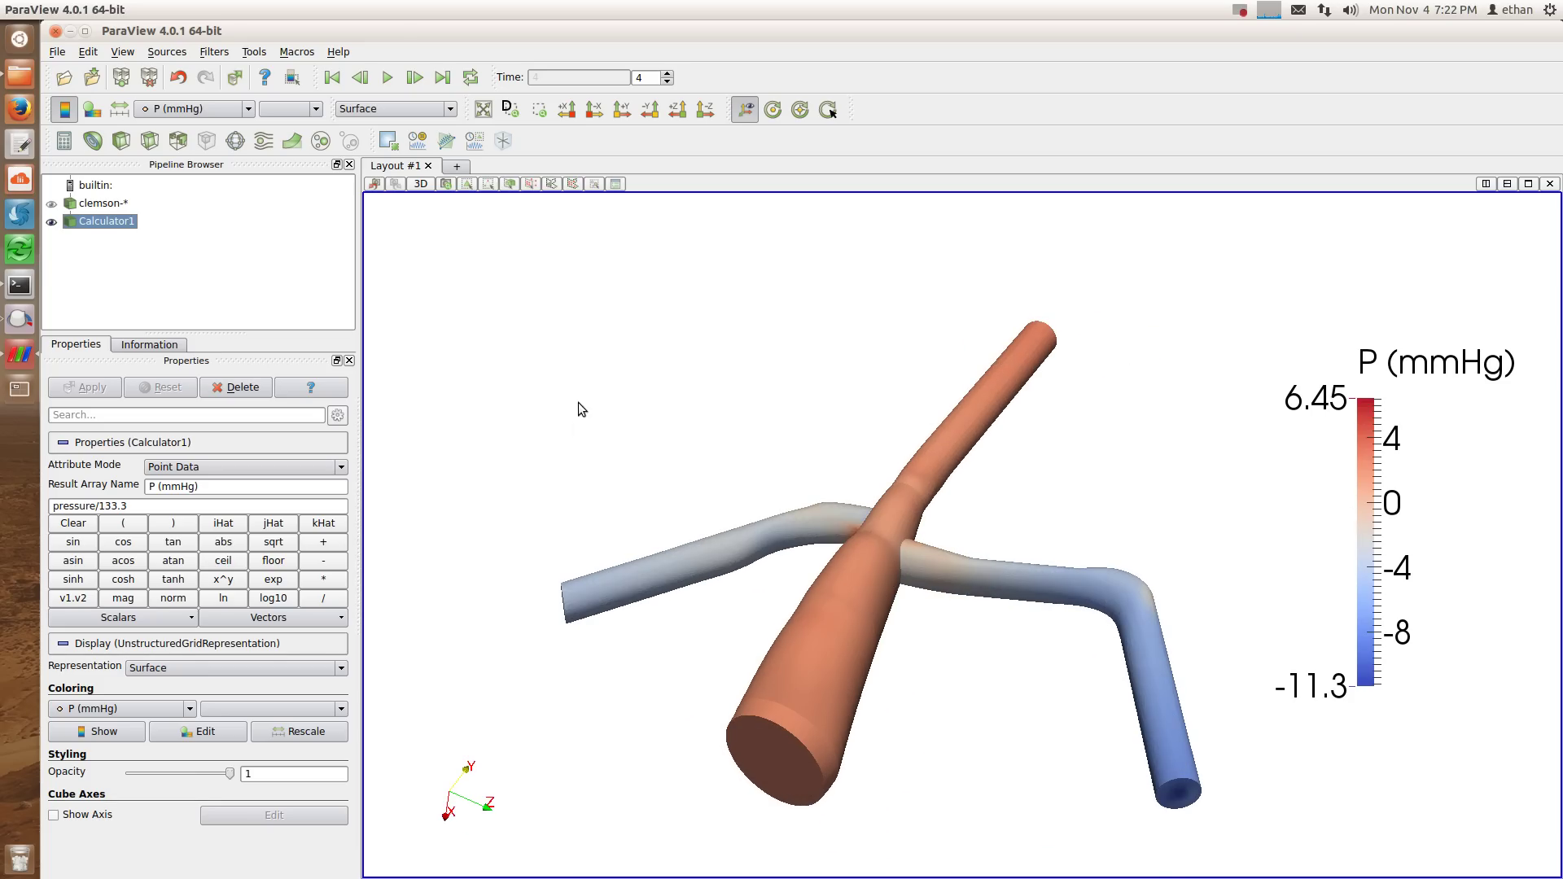
Rename the Calculator filter in the pipeline as P mmHg
click(109, 221)
text(P mmHg)
key(Return)
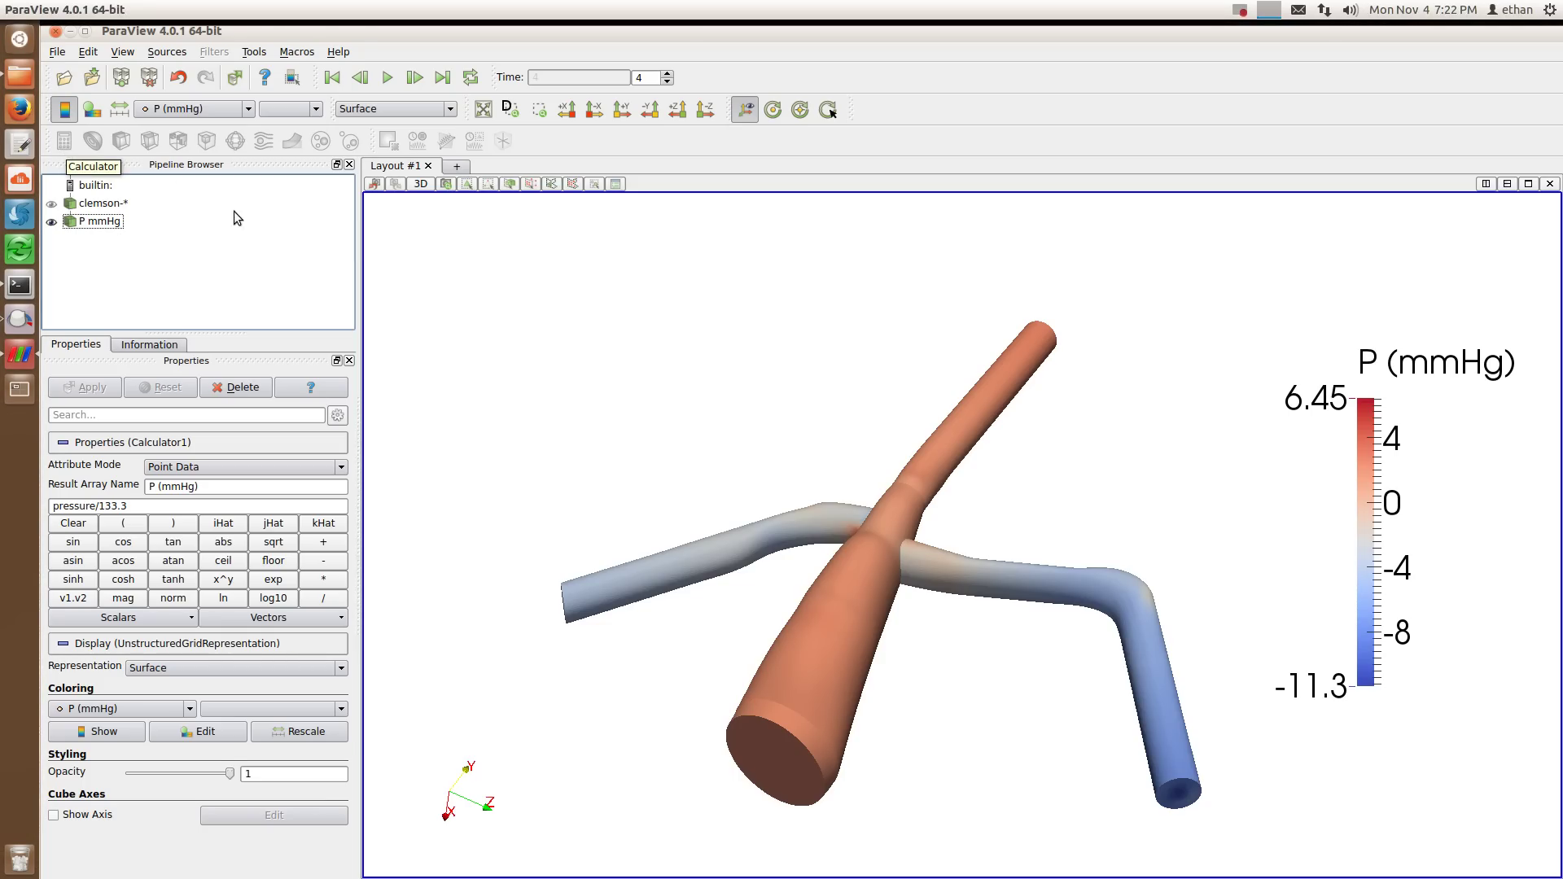
Add a Glyph filter to the clemson series using velocity vectors with arrow glyphs, and apply it
click(103, 204)
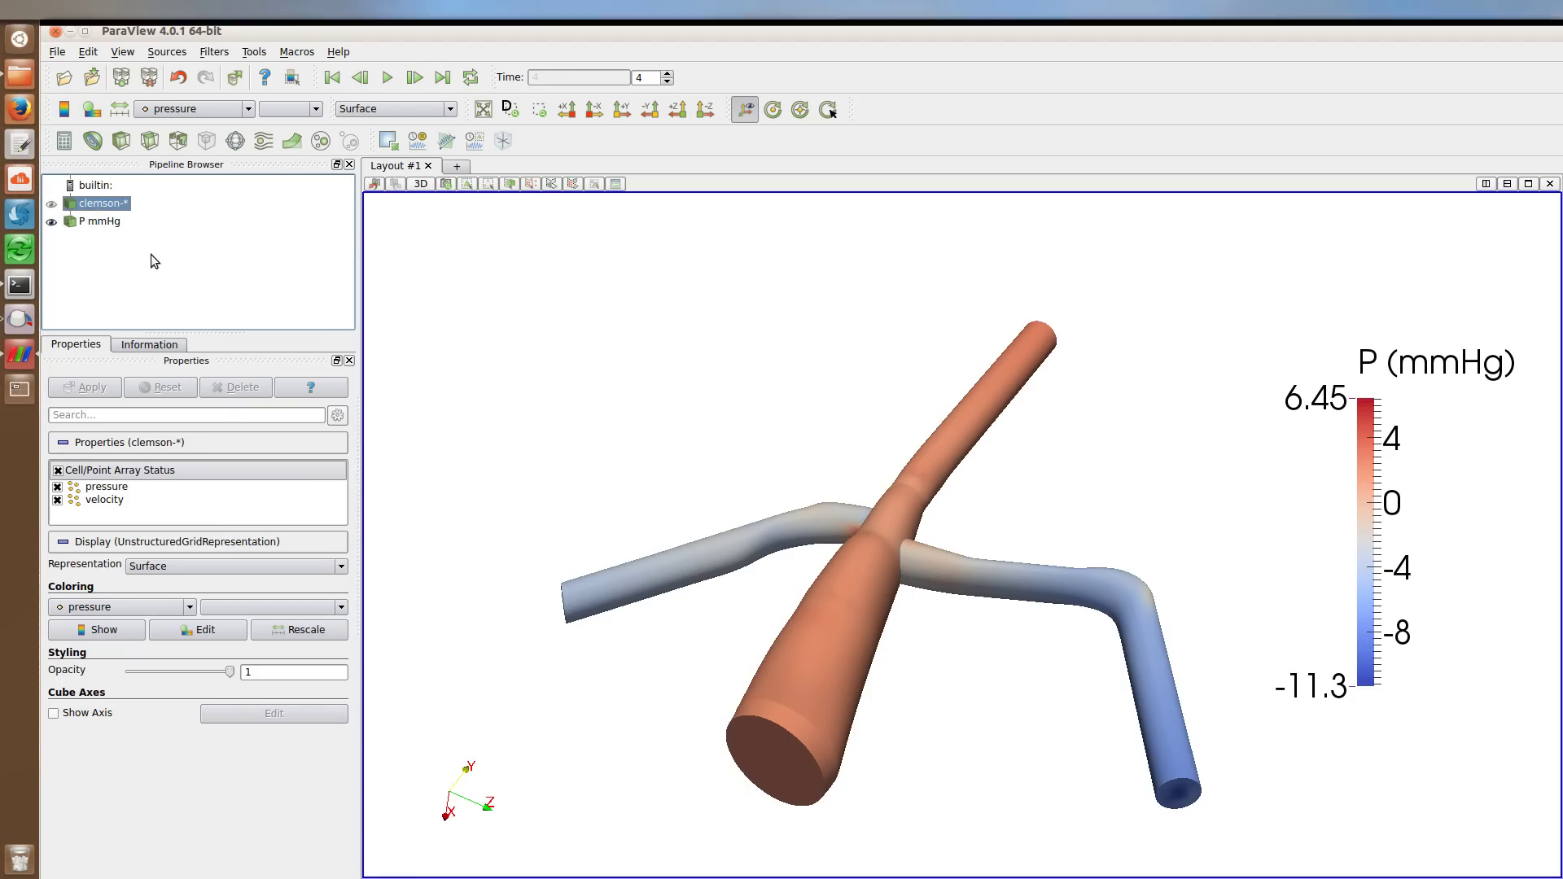
click(235, 142)
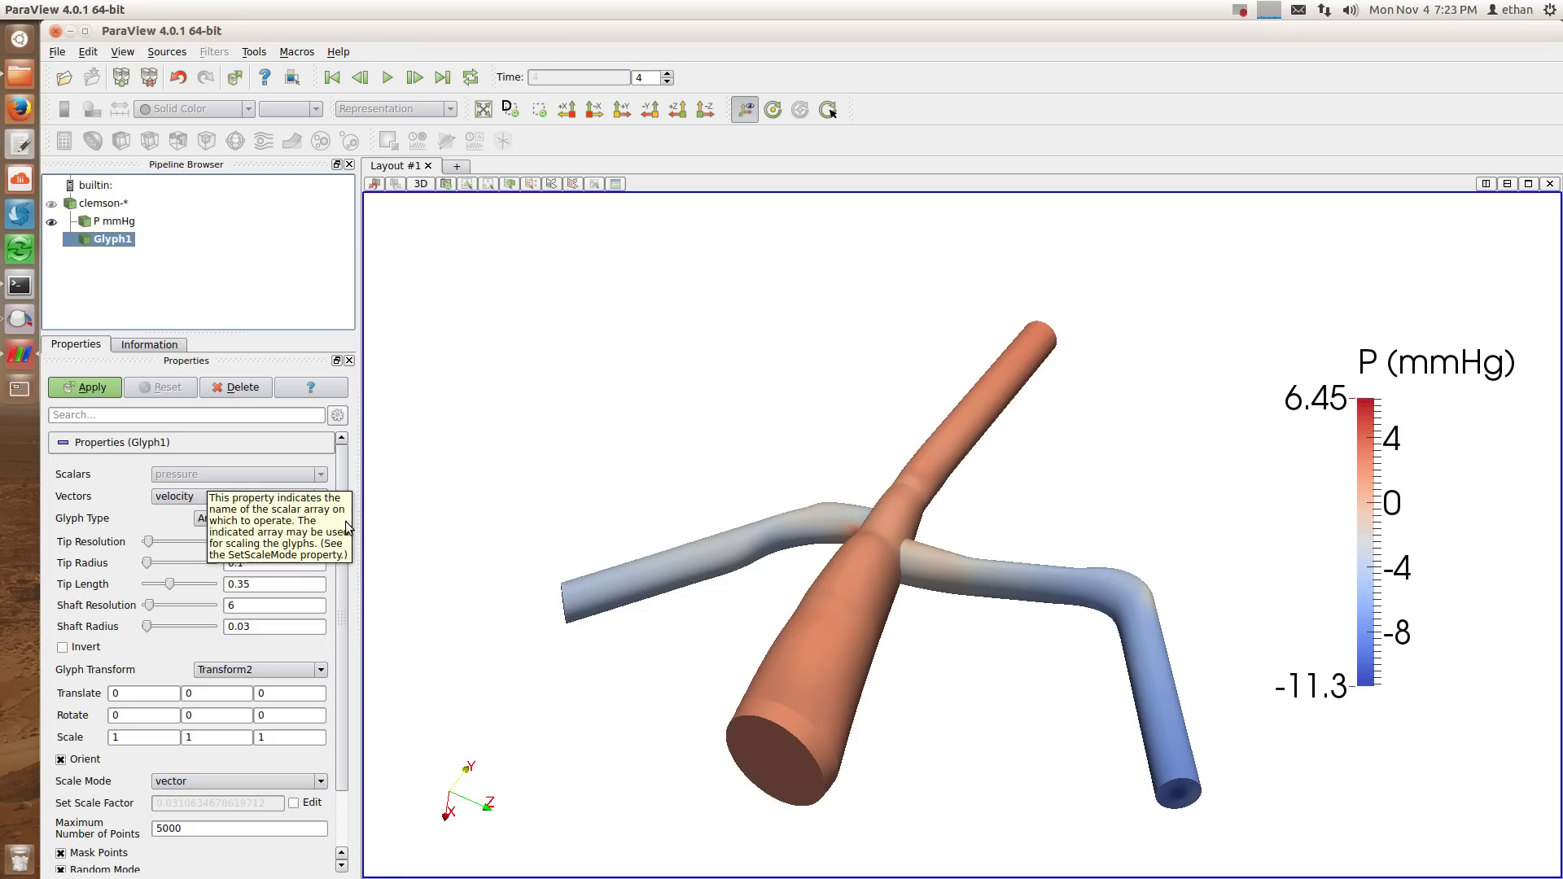
click(102, 390)
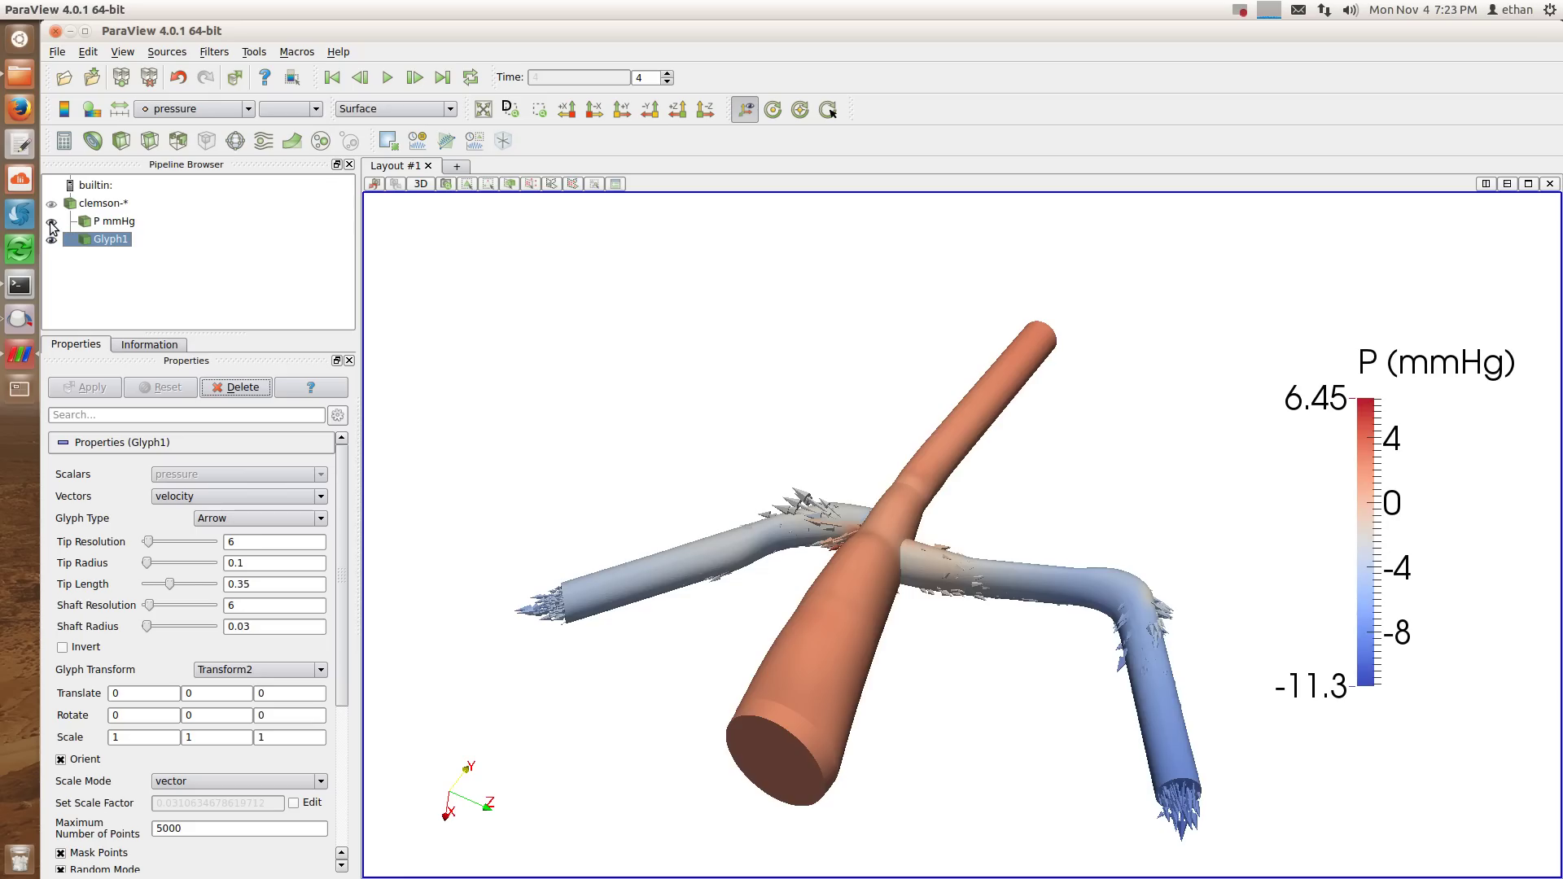
Hide the P mmHg surface and inspect the velocity arrow glyphs on their own
click(50, 222)
drag(964, 534, 1019, 529)
right_drag(1037, 516, 945, 566)
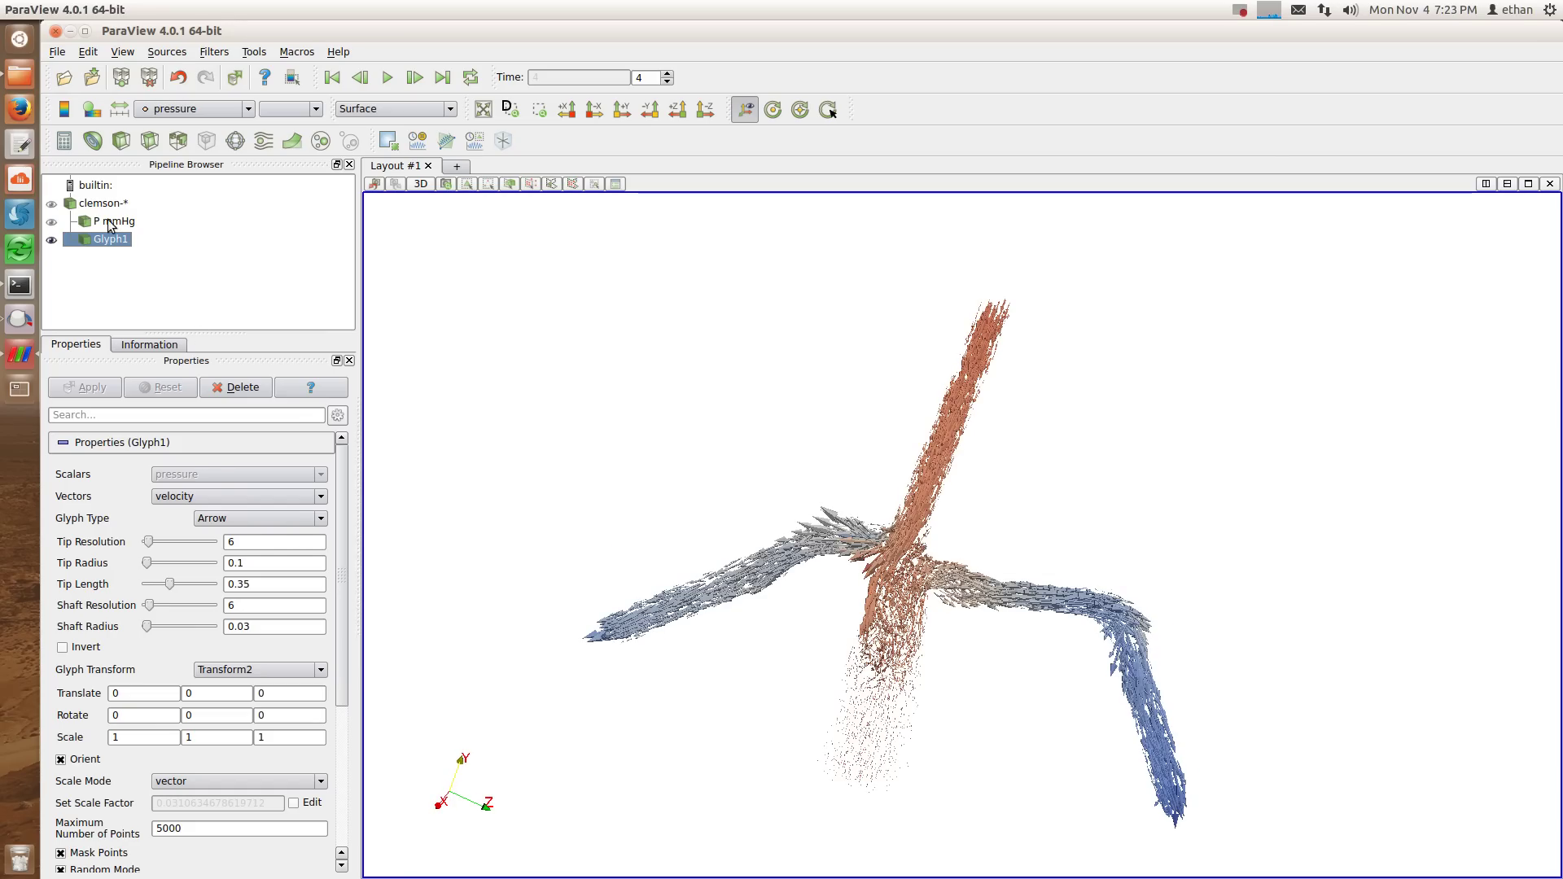
Compare the properties of the clemson series, P mmHg and Glyph1 in the pipeline, and check the vector choices of Glyph1
click(111, 221)
click(106, 204)
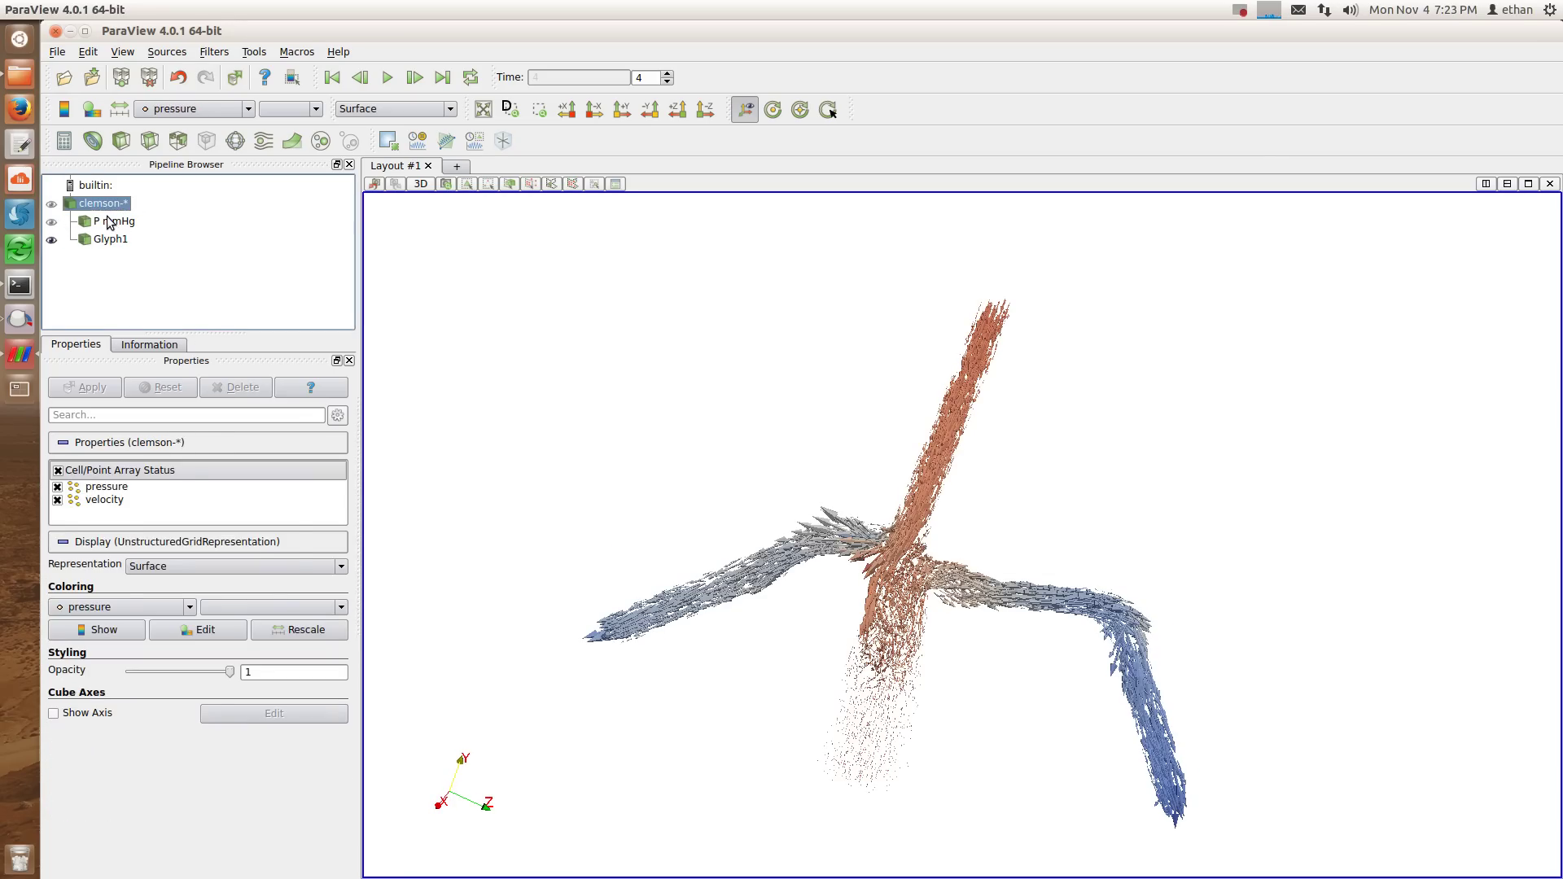
click(110, 221)
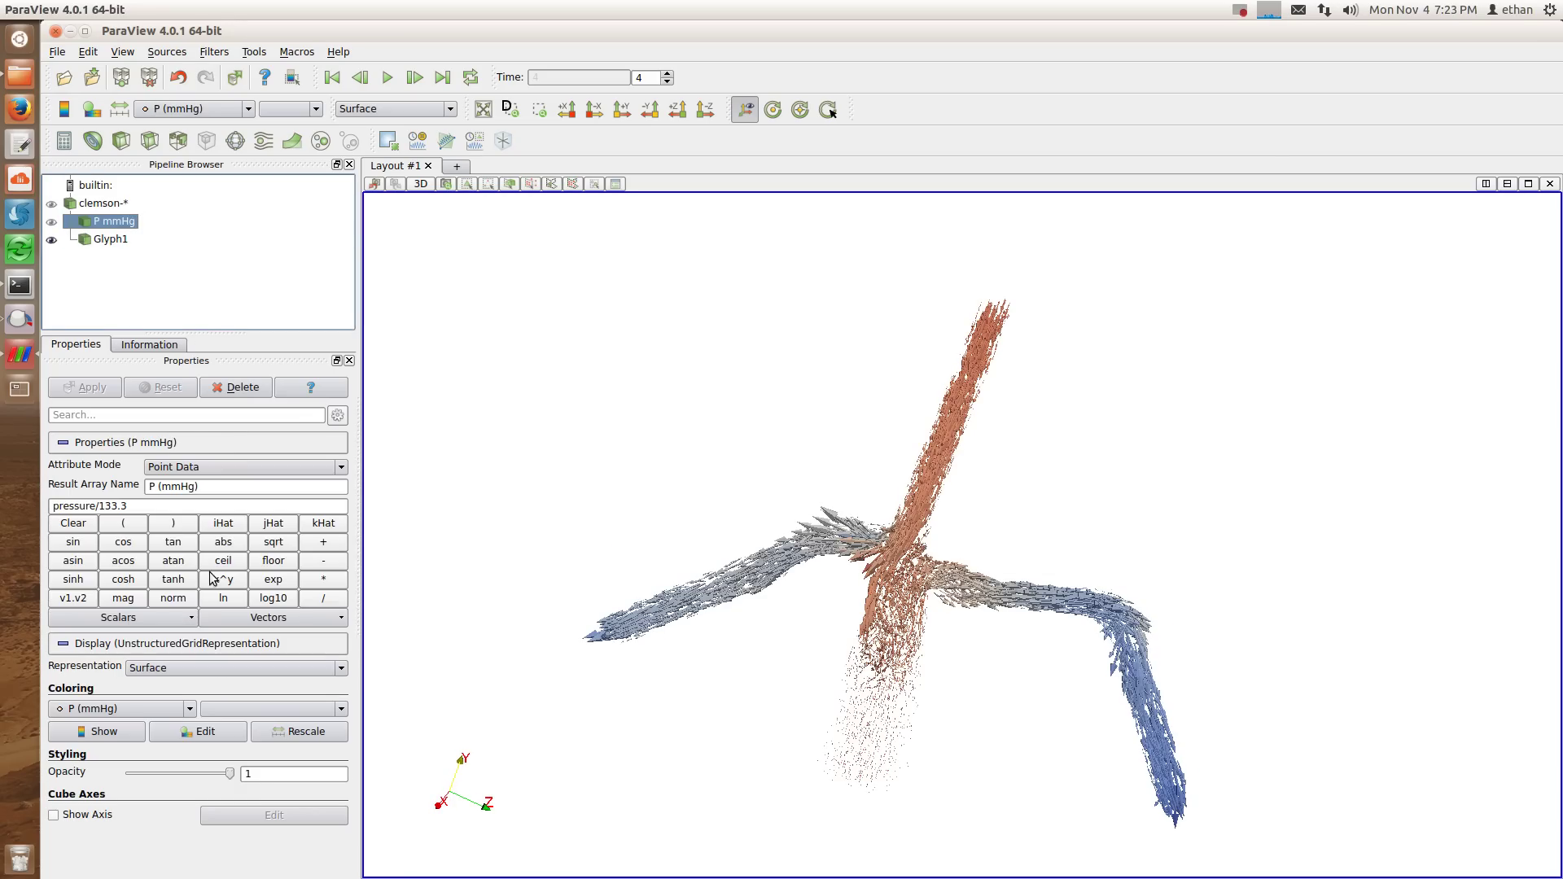
click(119, 240)
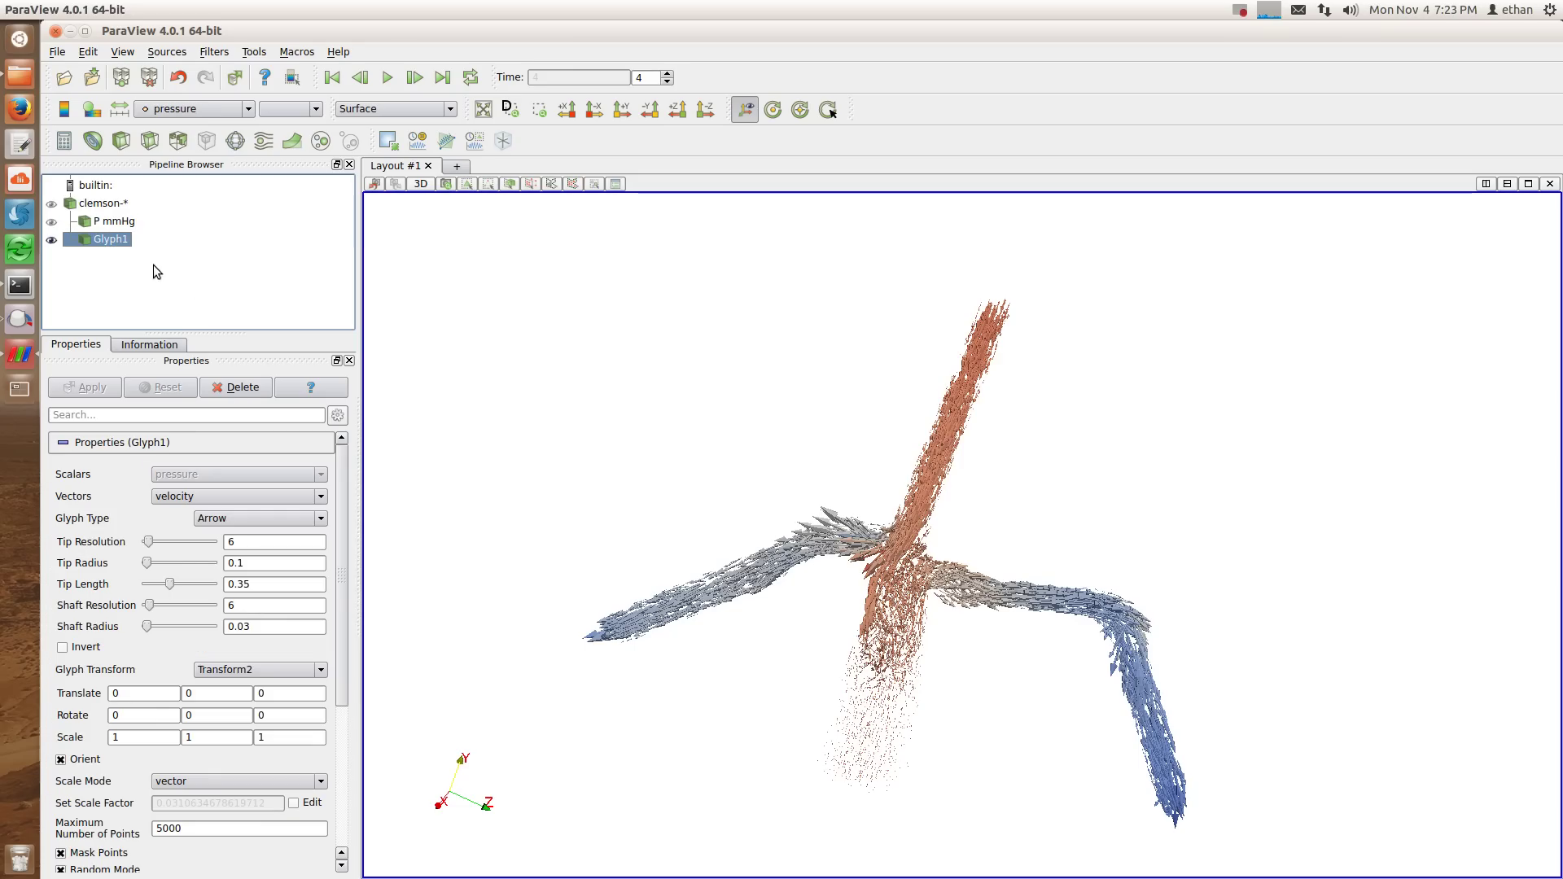
click(117, 205)
click(120, 240)
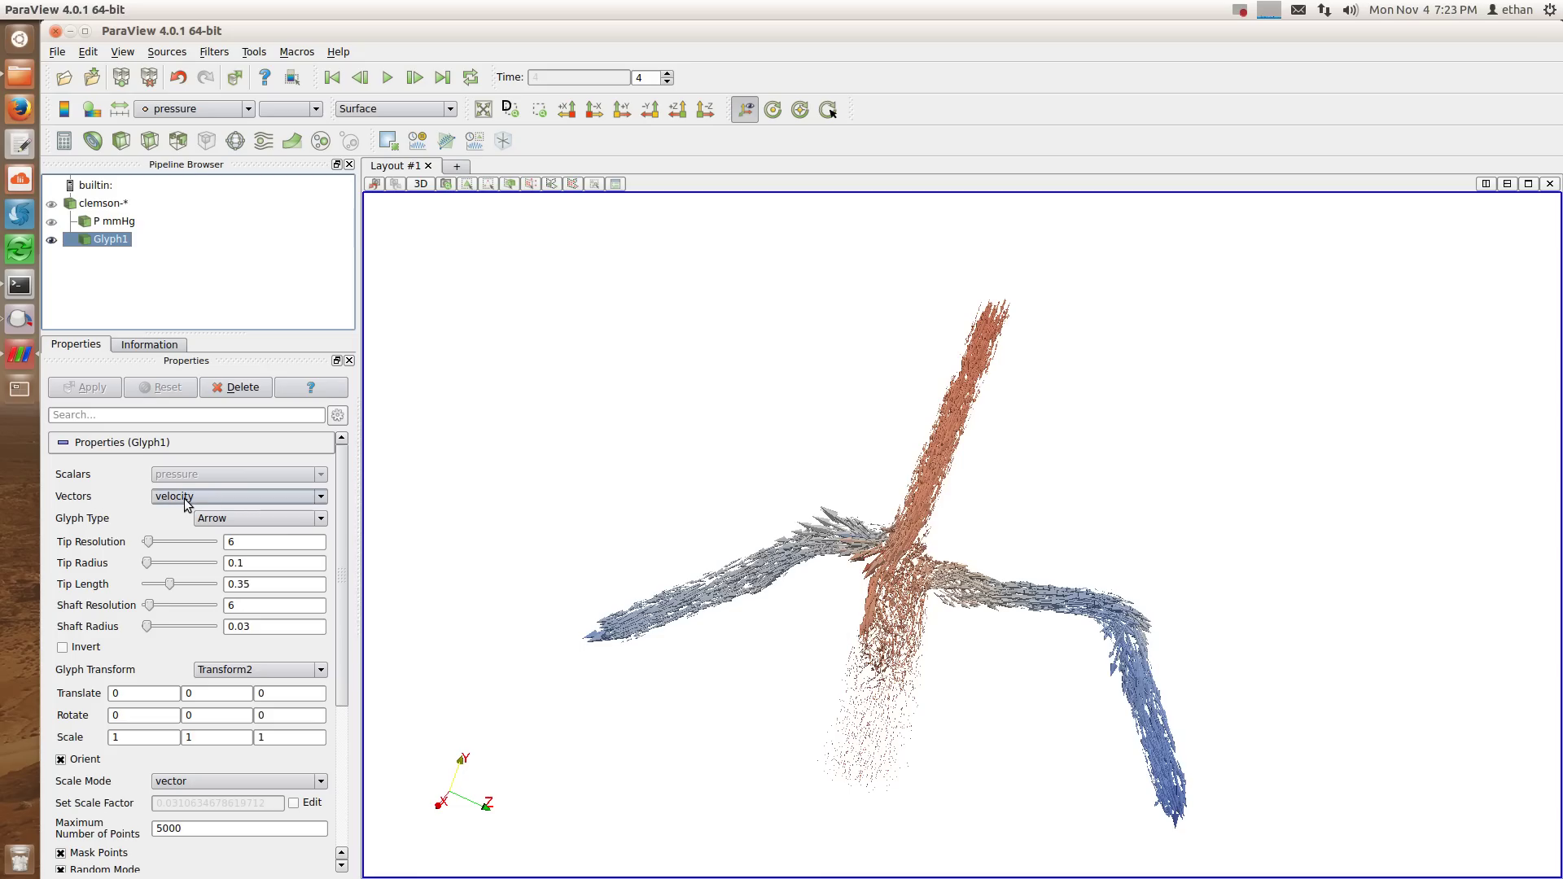
click(322, 500)
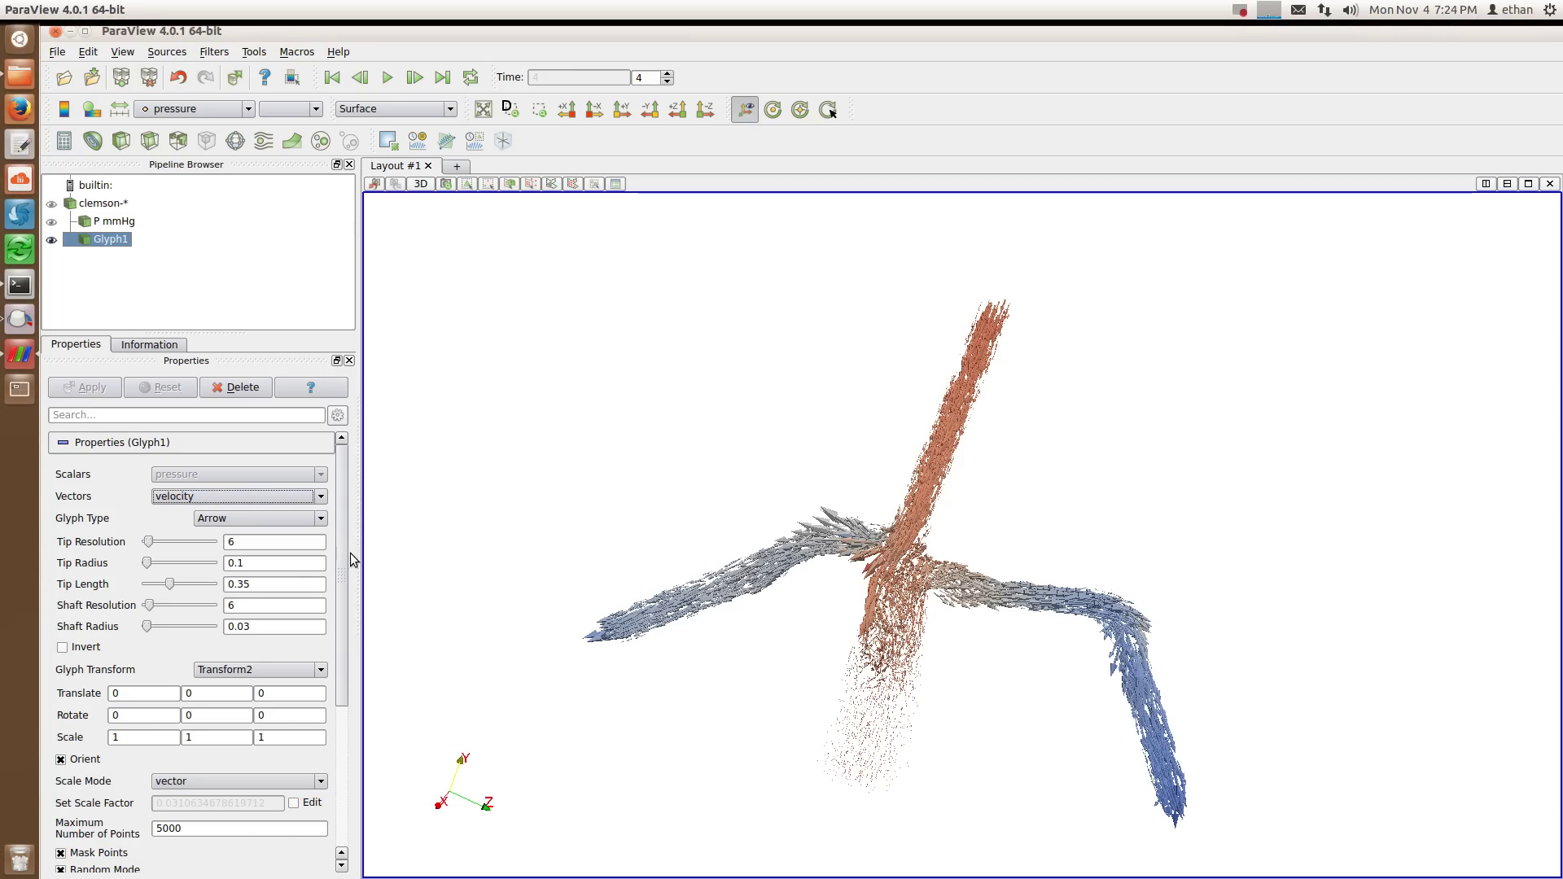
Set the maximum number of points of the Glyph1 filter to 2000 and apply the change
drag(342, 560, 340, 689)
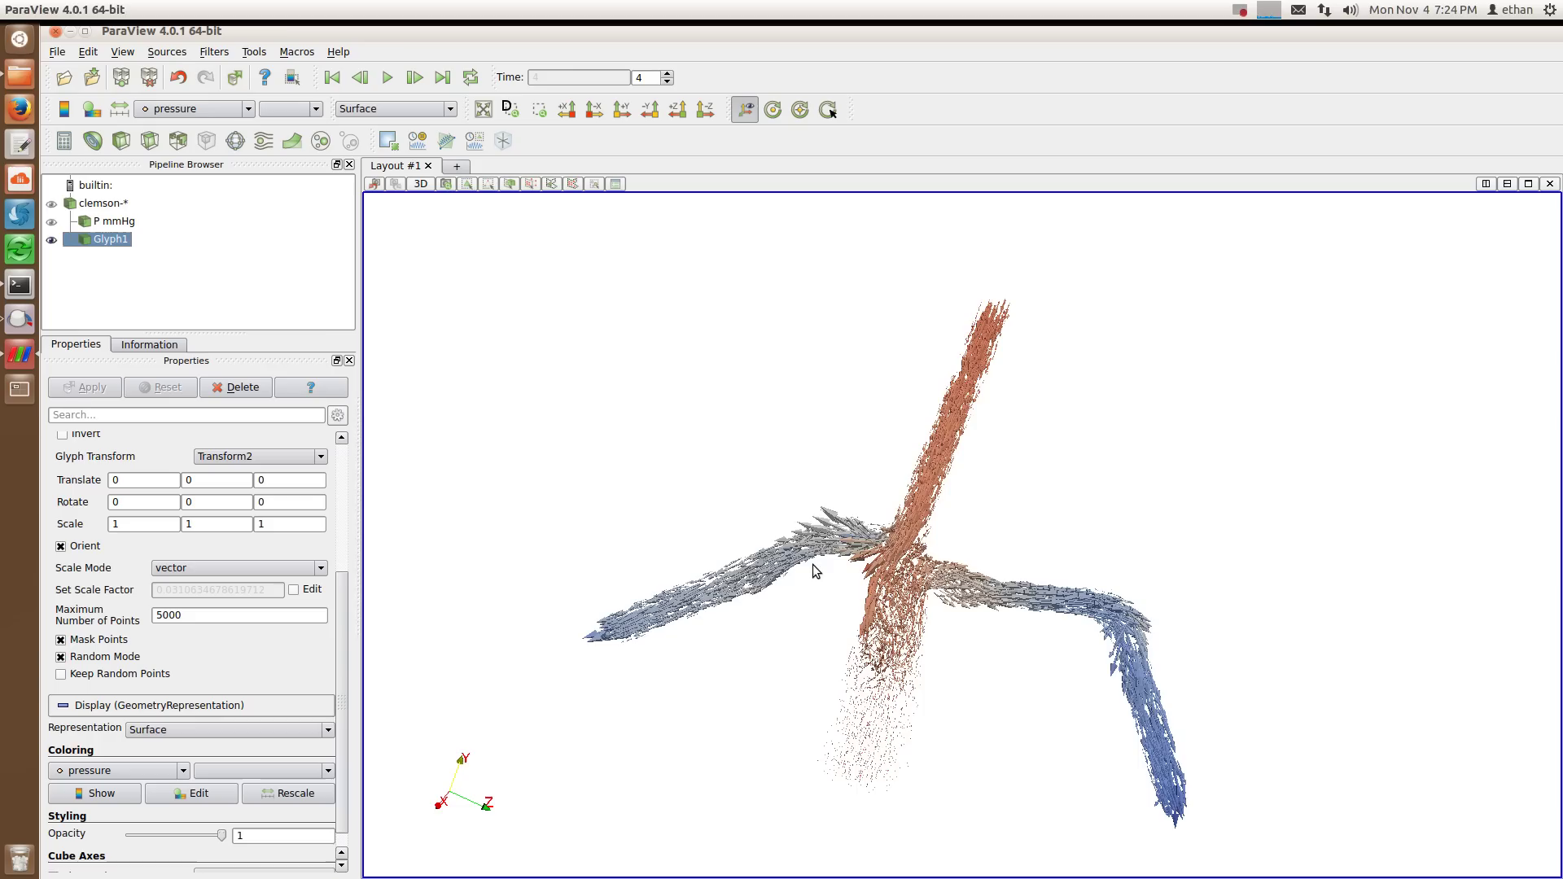
drag(812, 565, 842, 599)
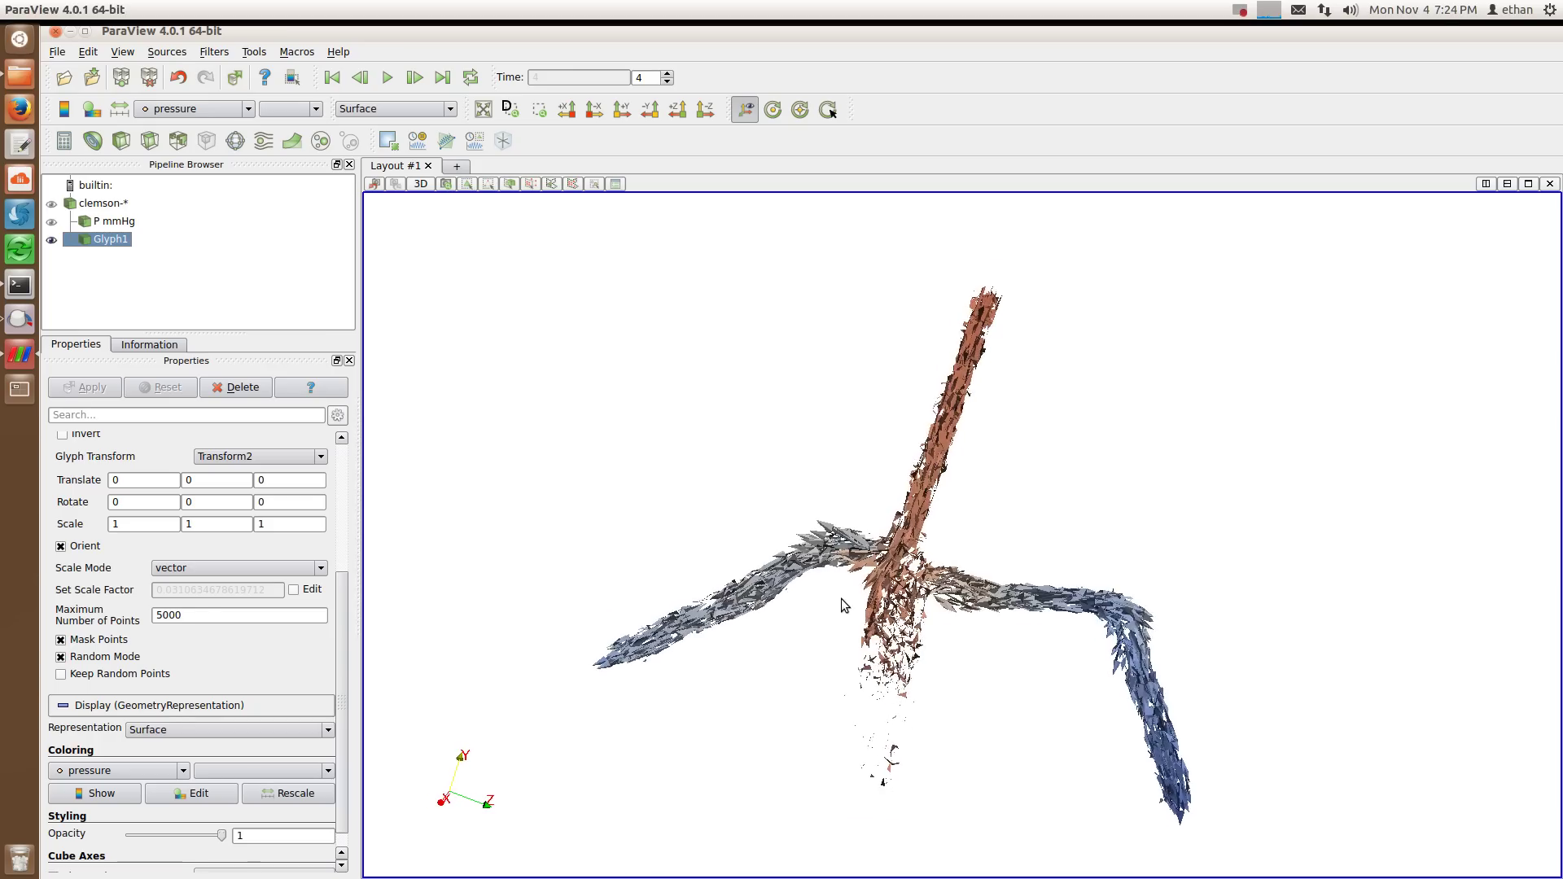
click(194, 614)
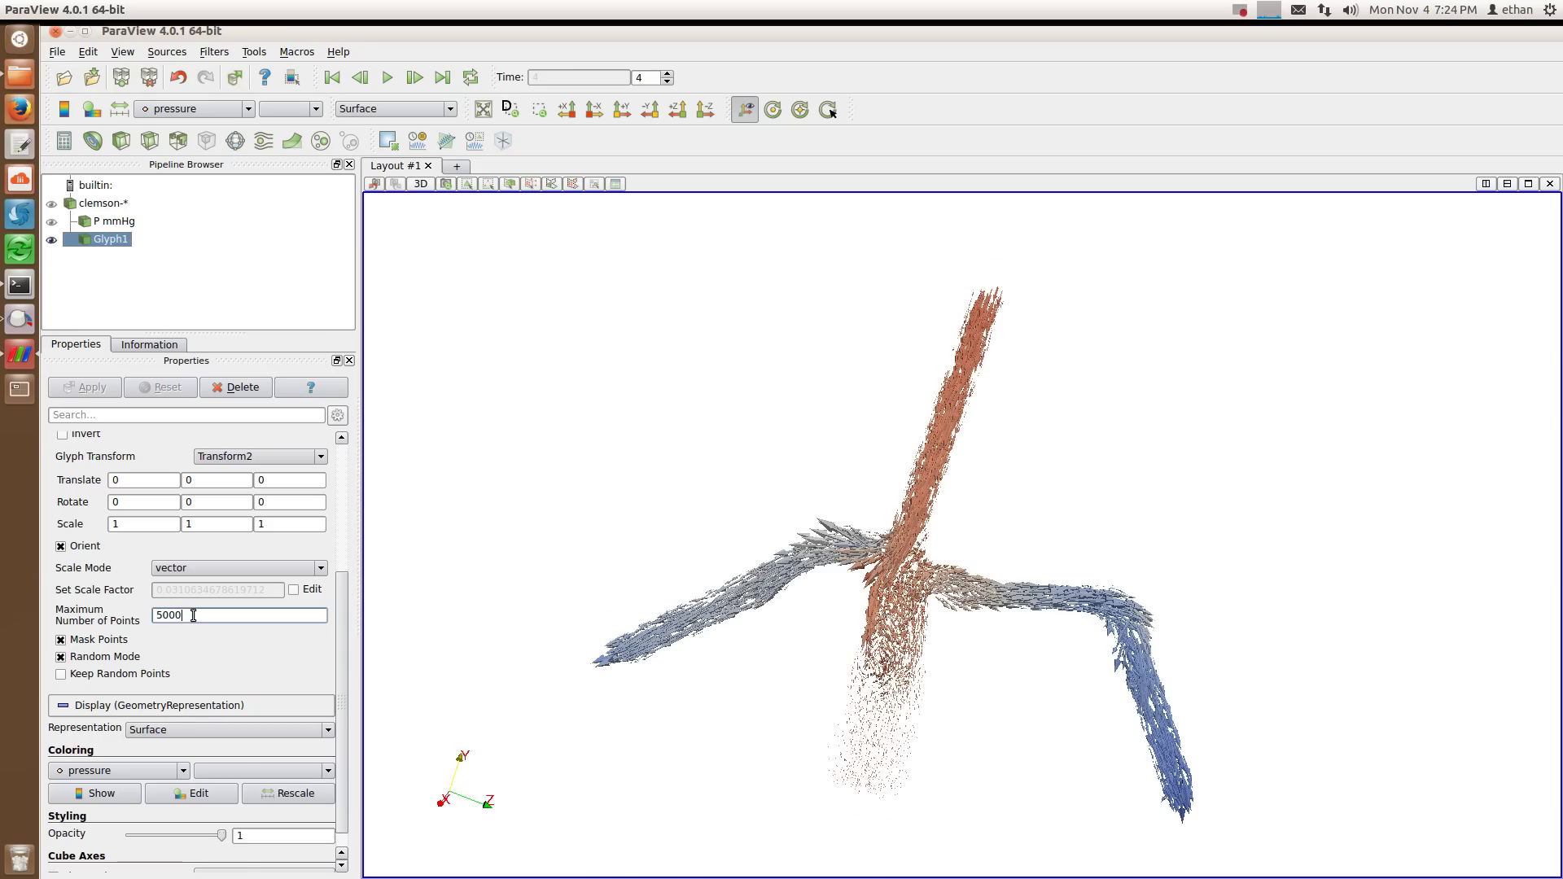
drag(192, 615, 155, 612)
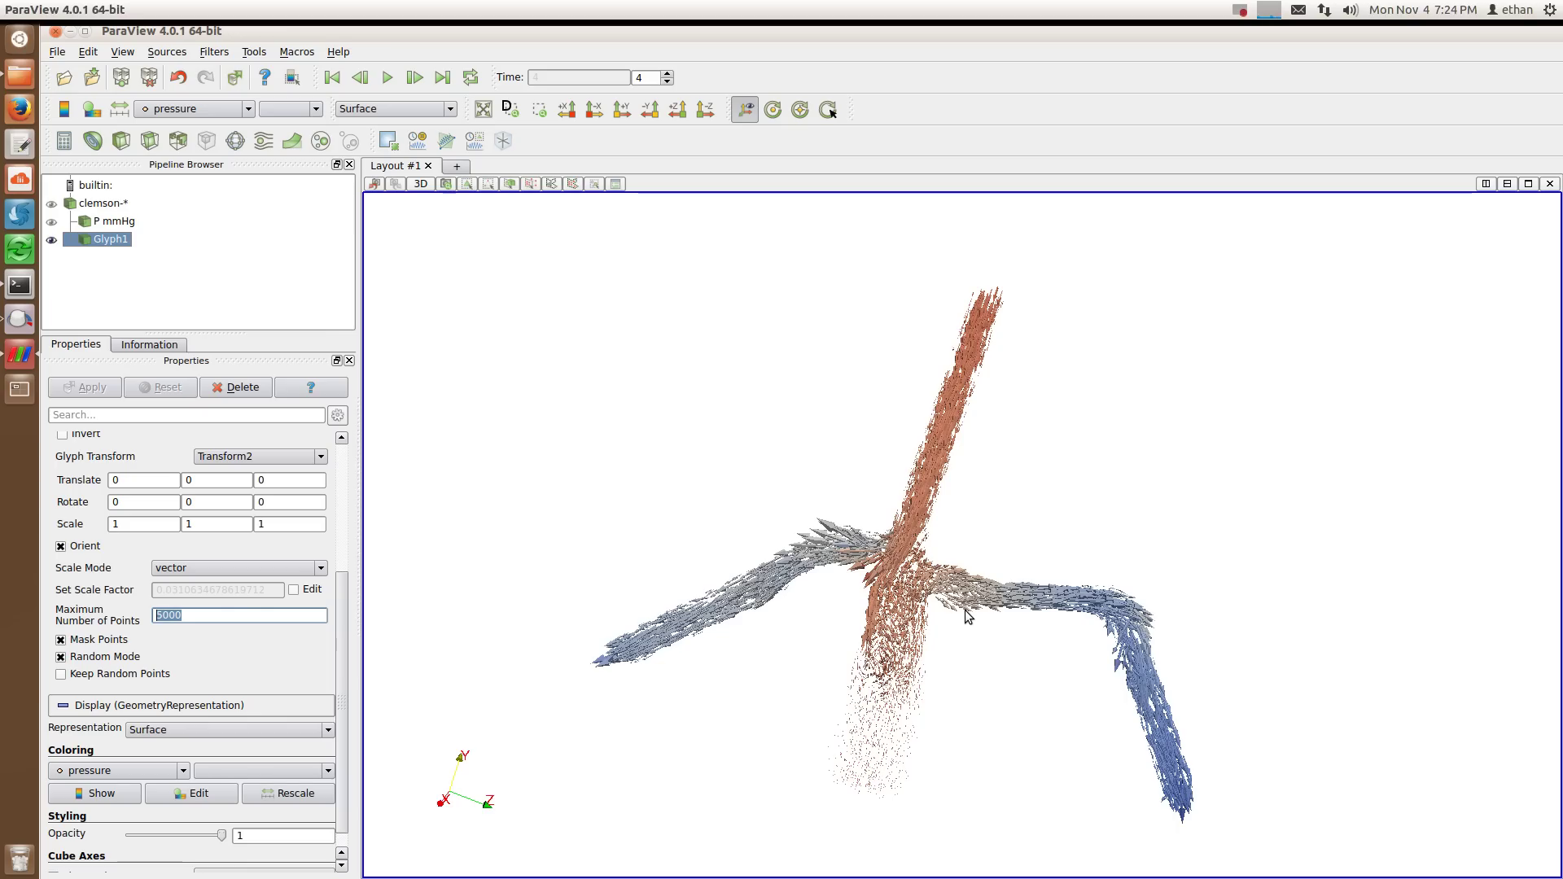
text(2000)
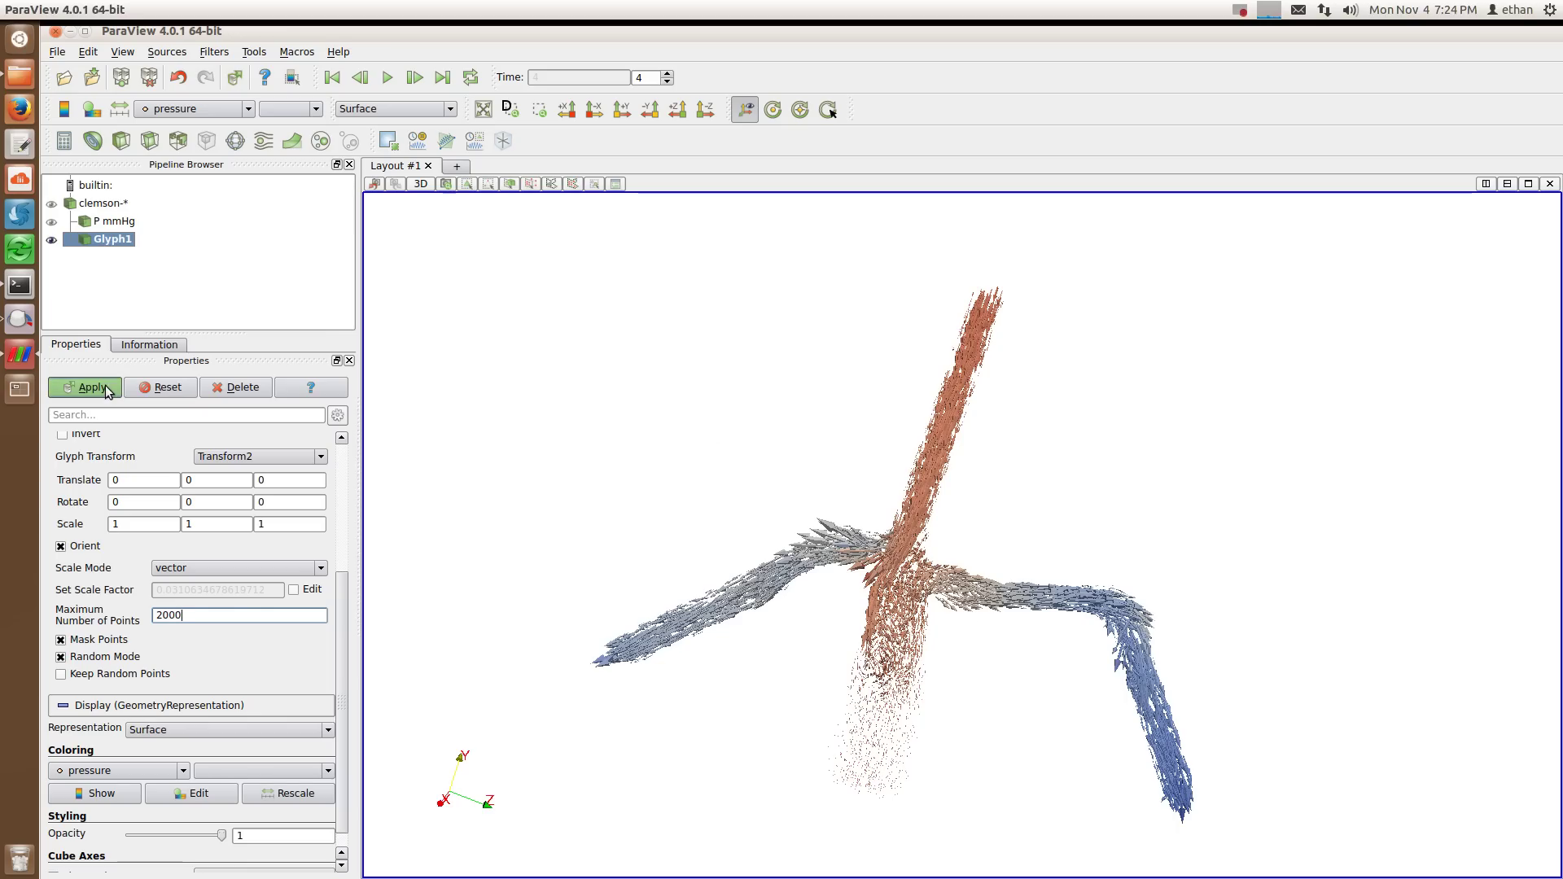
click(106, 392)
scroll(1019, 660, up, 2)
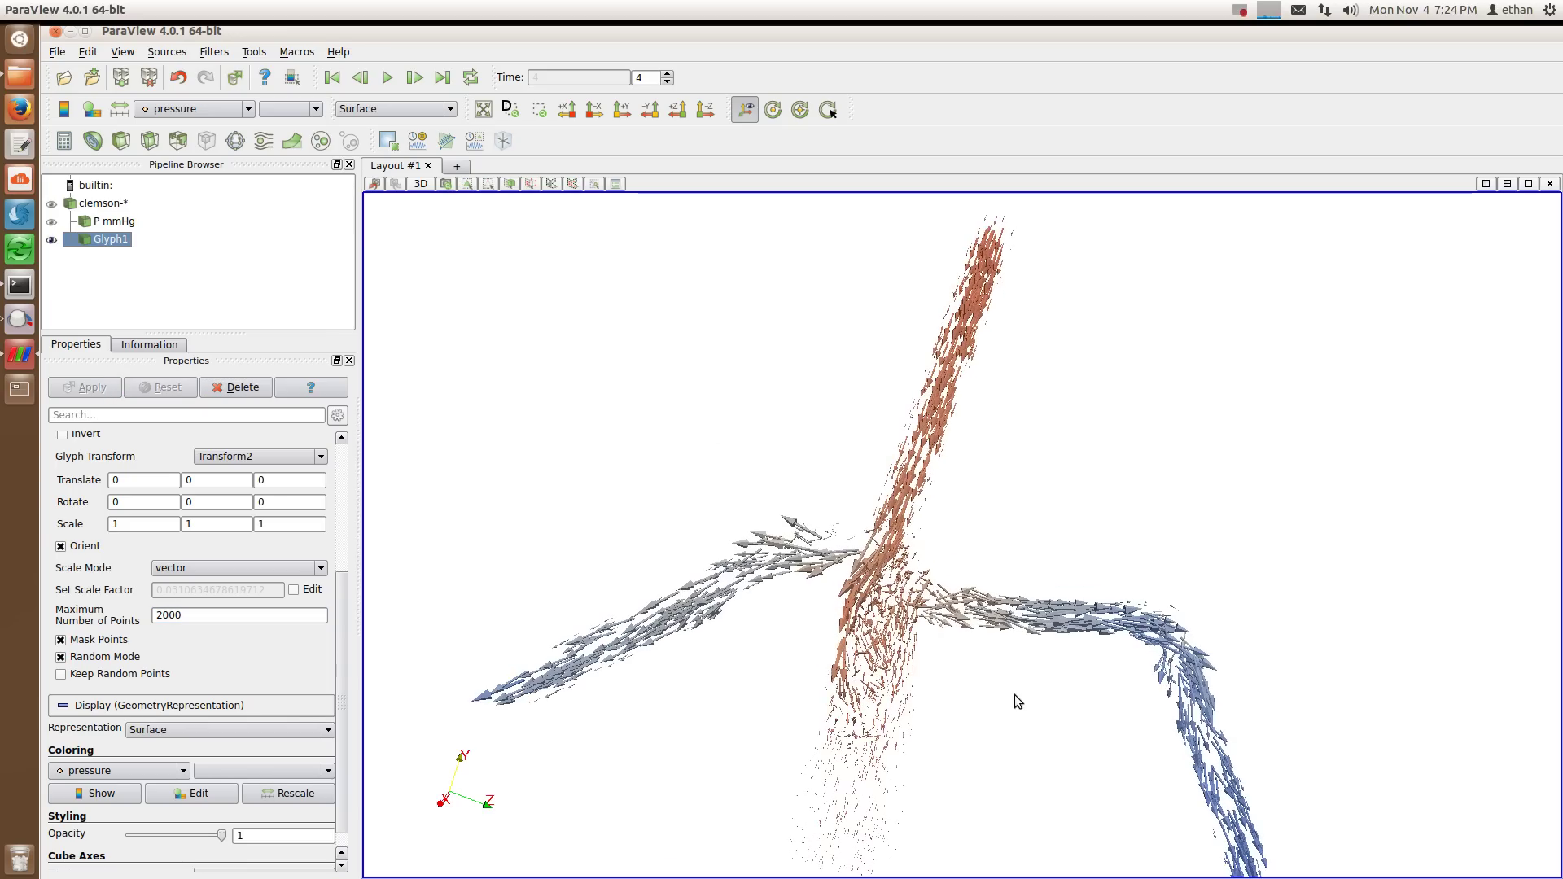
scroll(962, 647, up, 2)
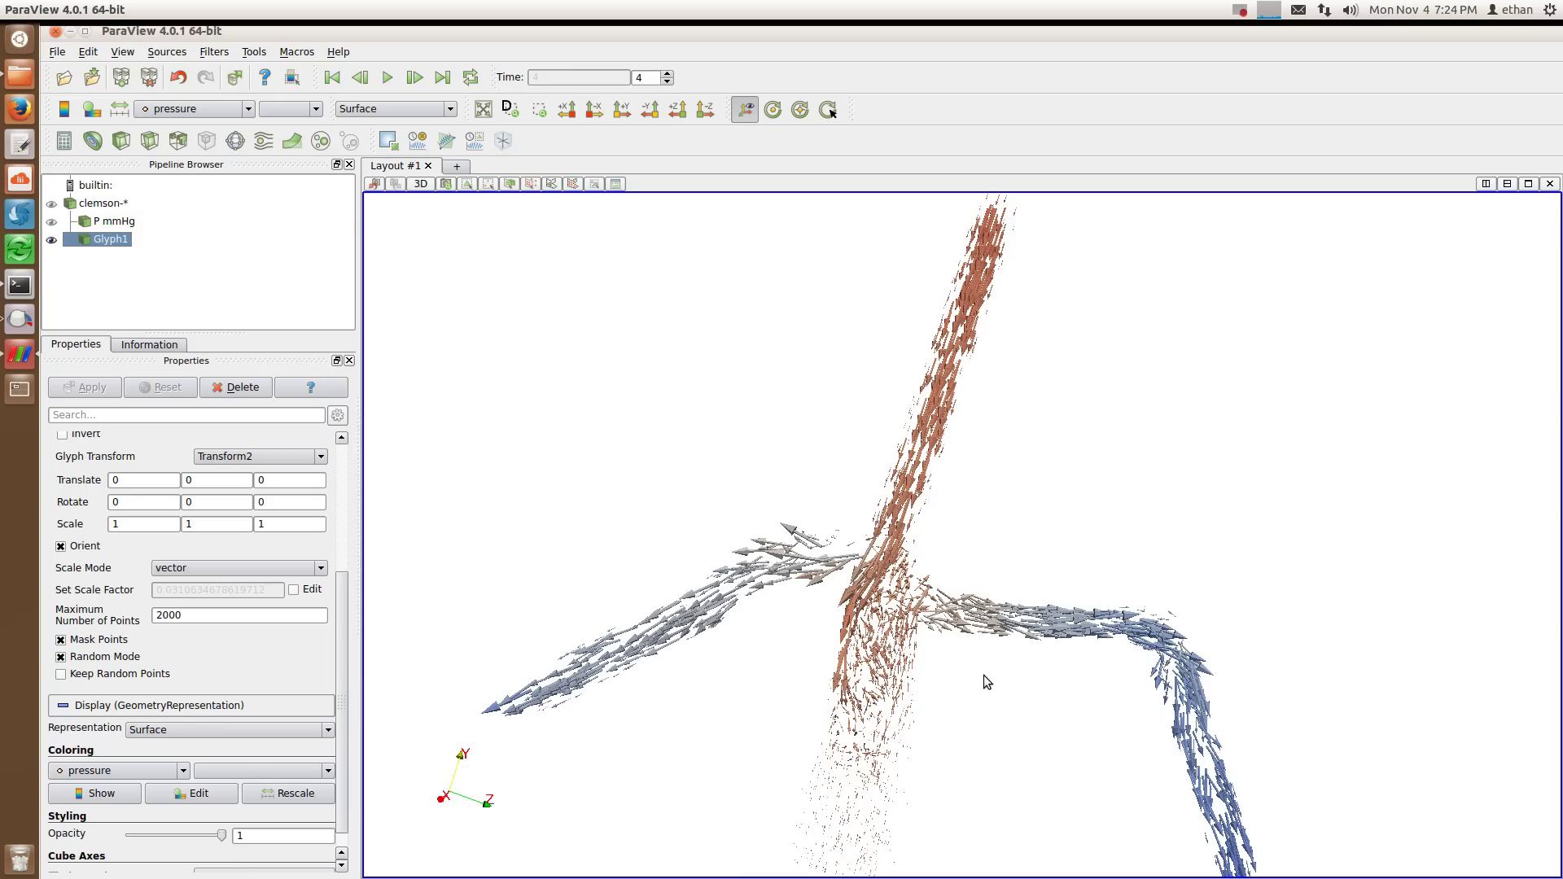
scroll(983, 674, down, 2)
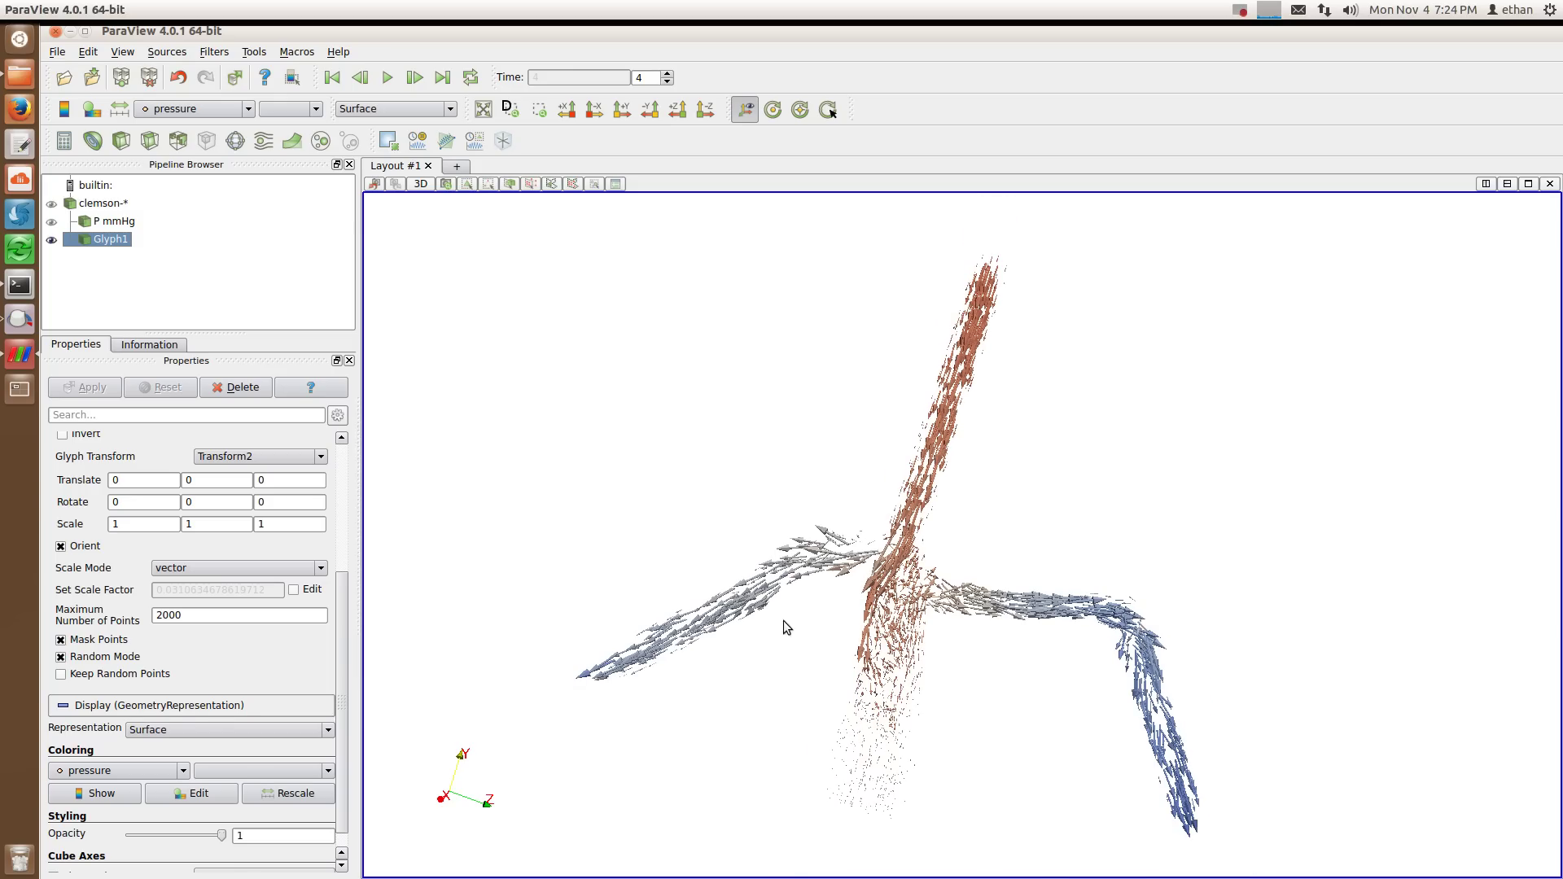
Color the arrow glyphs by GlyphVector magnitude and show their color legend
drag(342, 640, 334, 599)
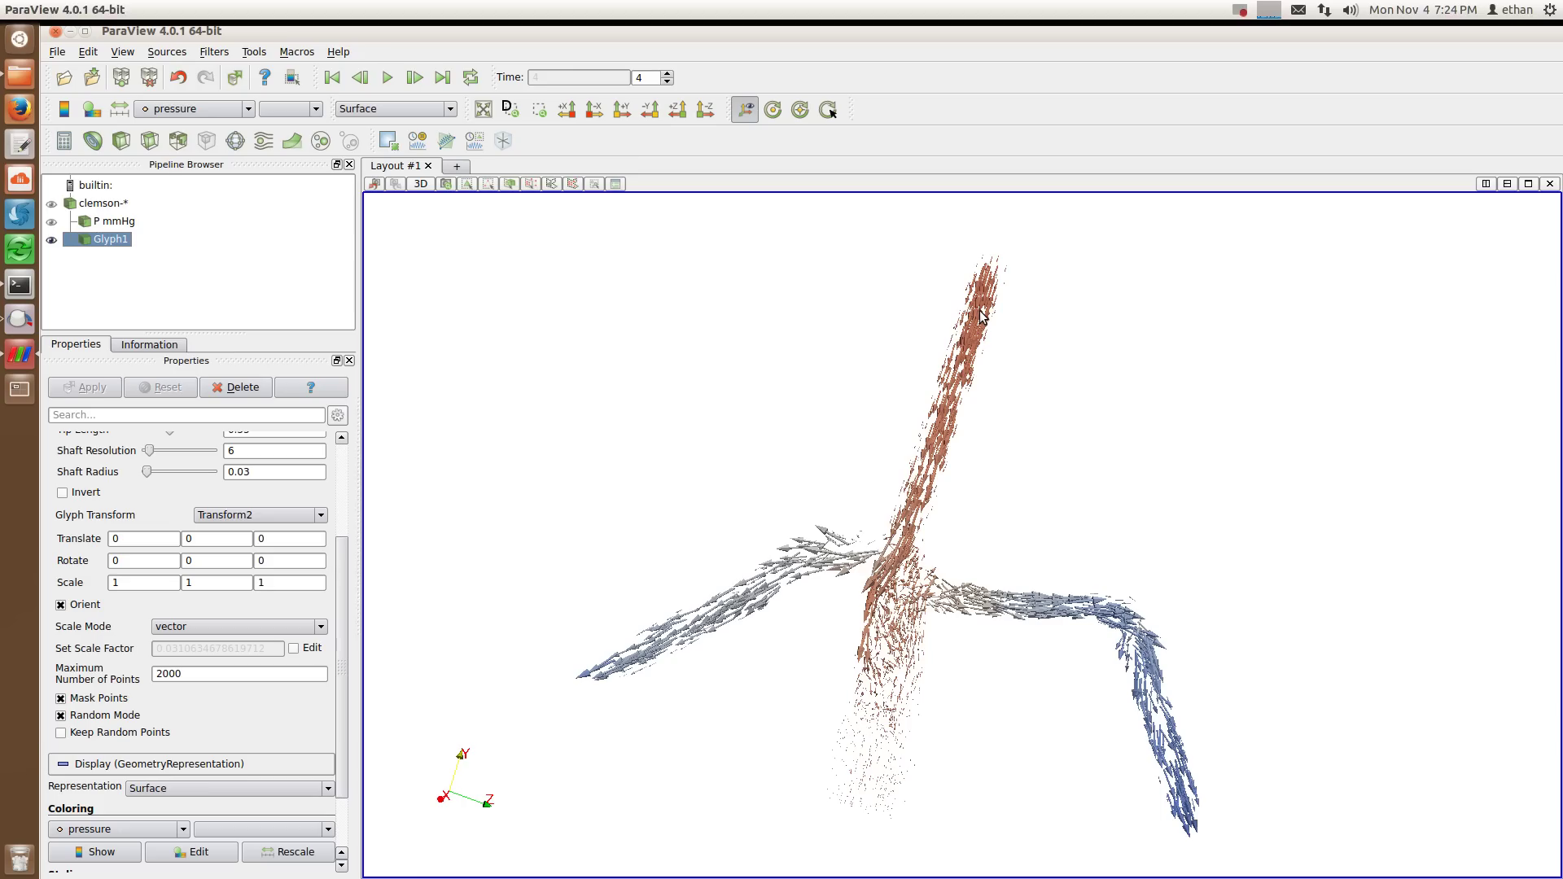
click(247, 109)
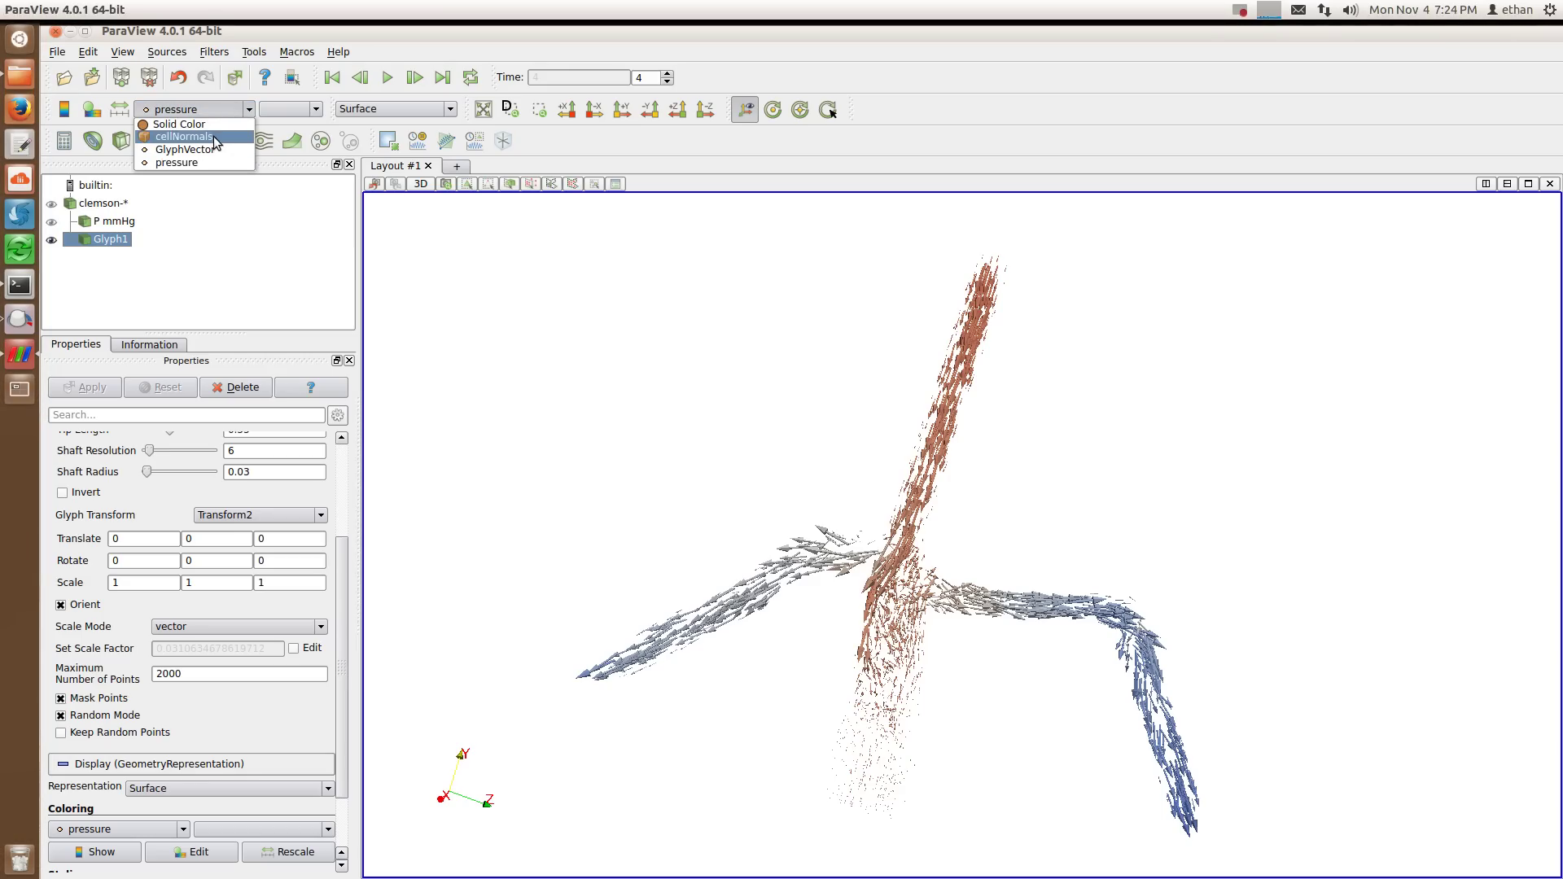
click(203, 150)
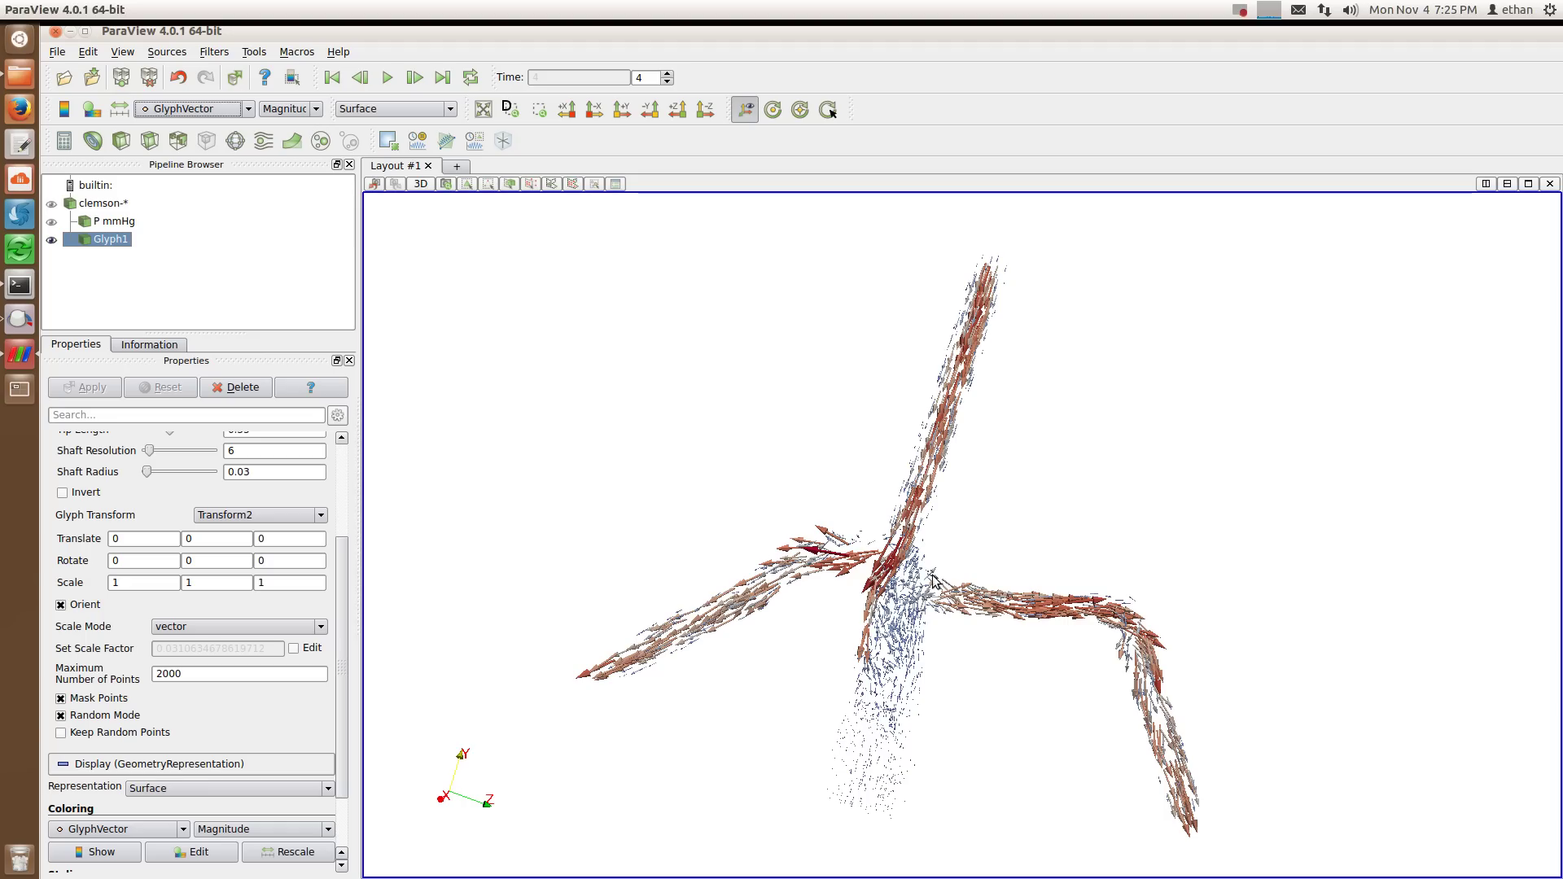
click(249, 108)
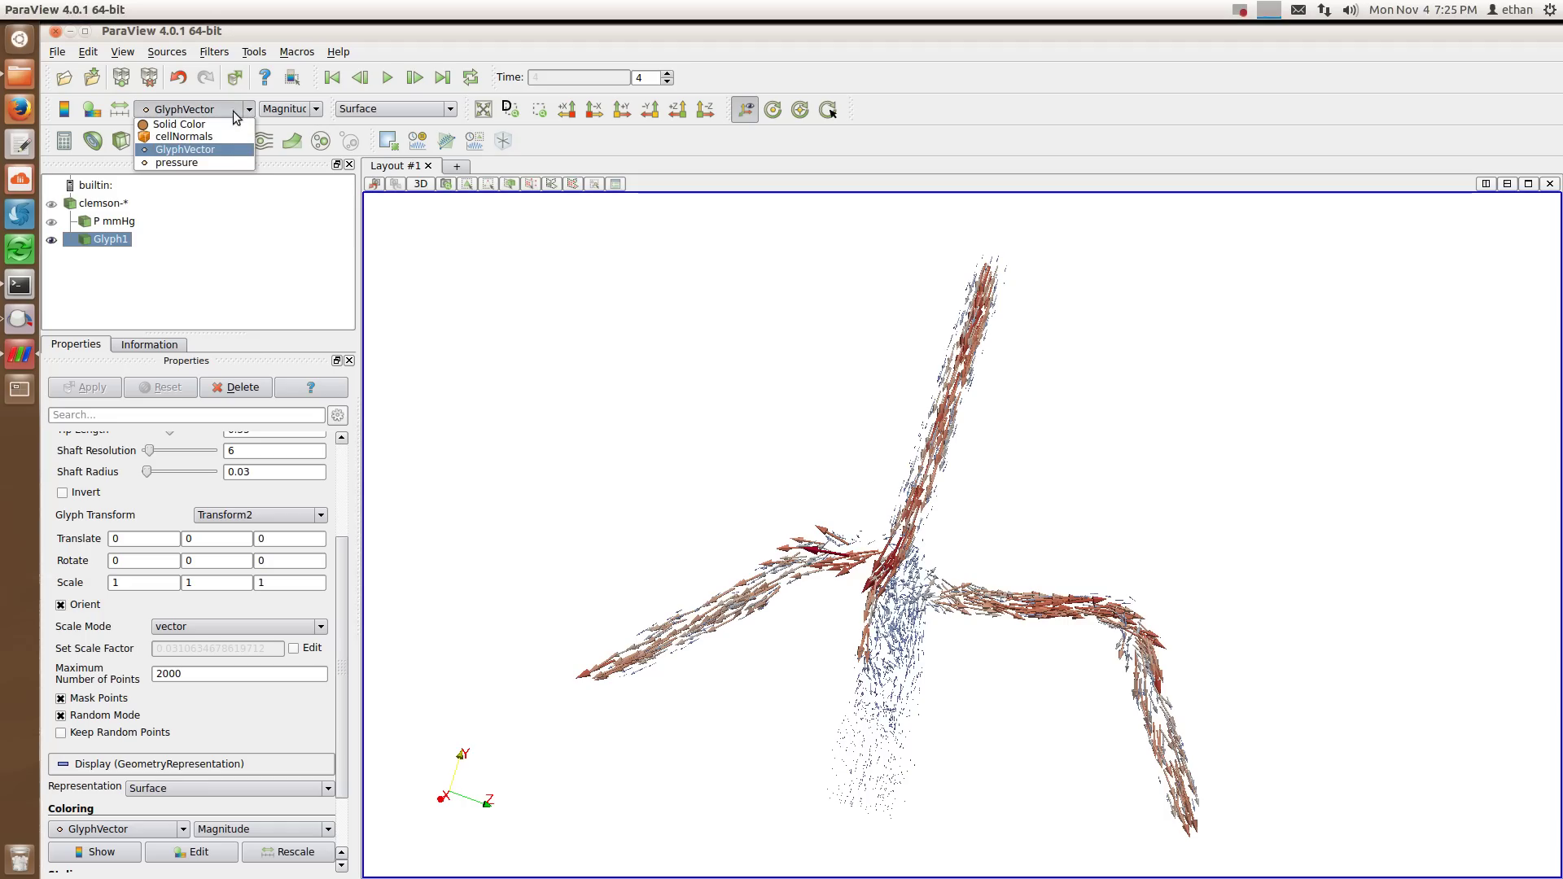
click(212, 149)
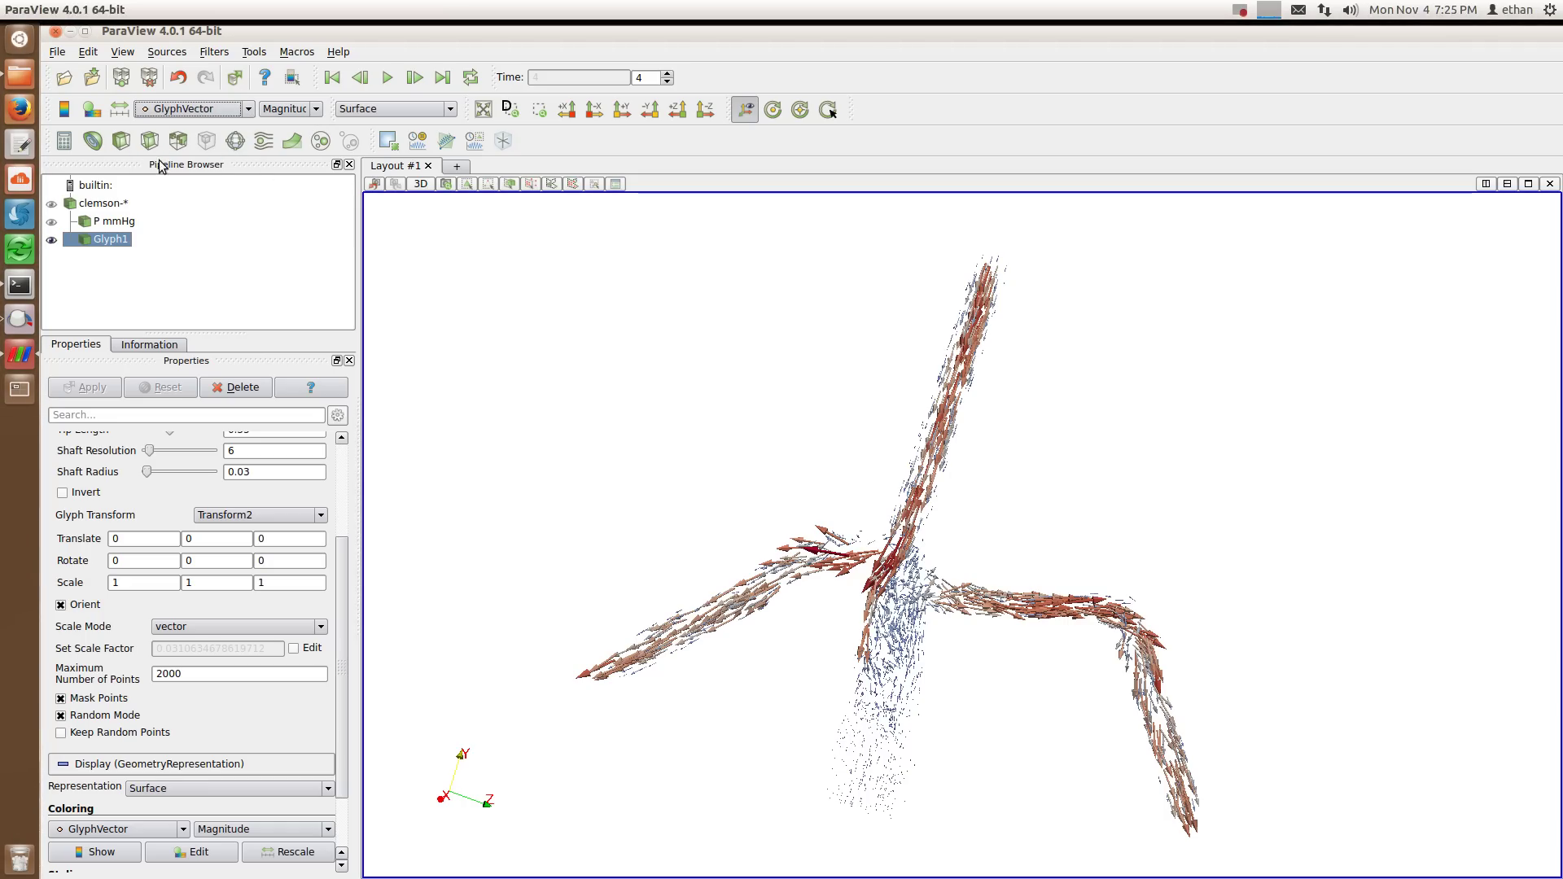
click(67, 112)
drag(1415, 522, 1443, 487)
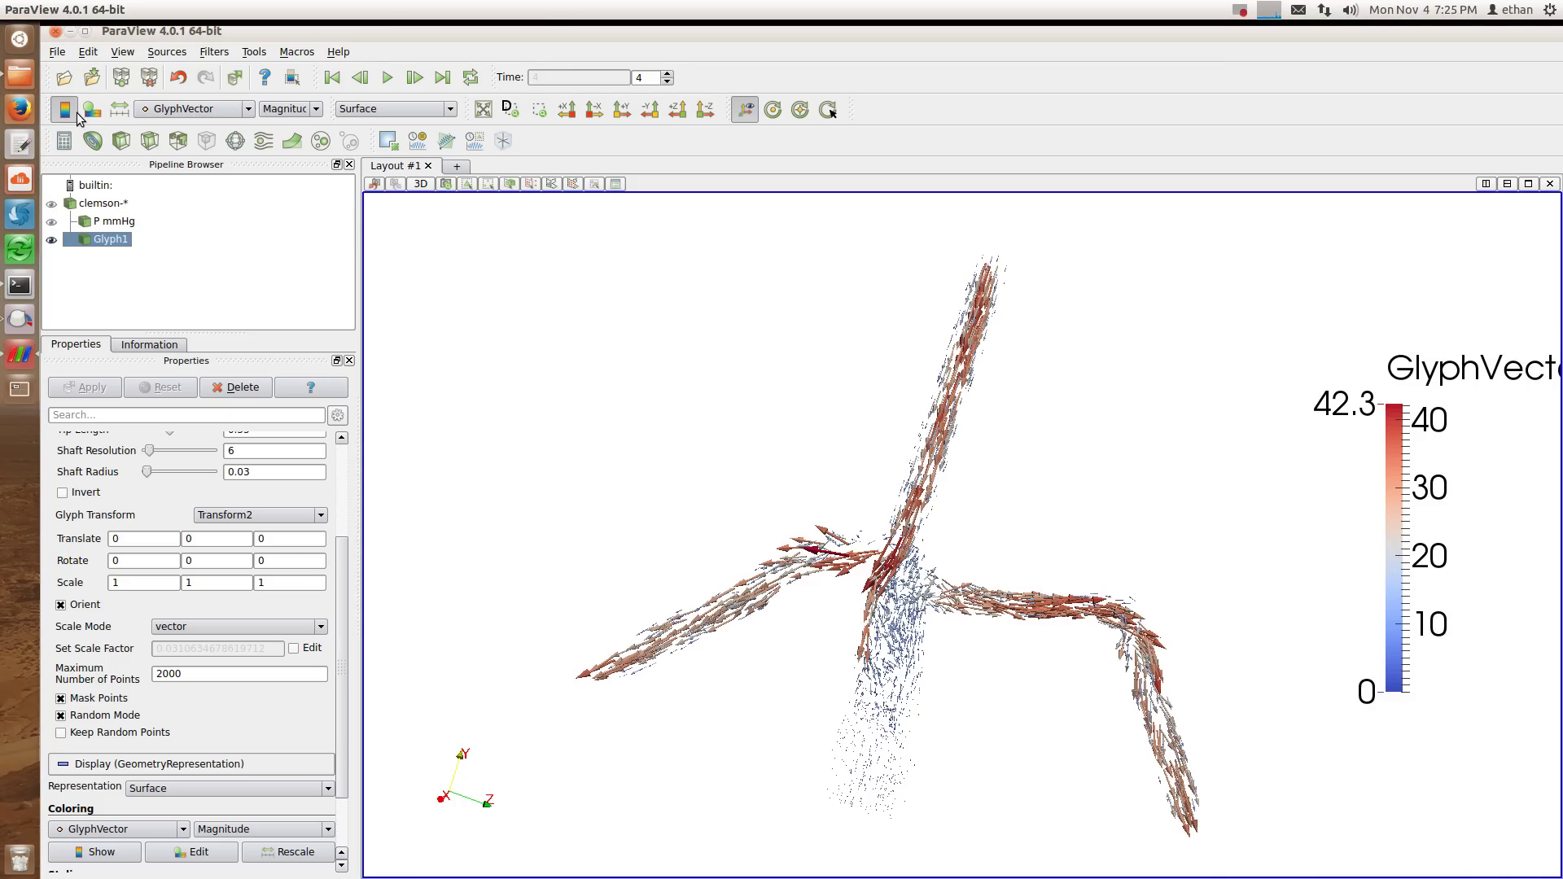
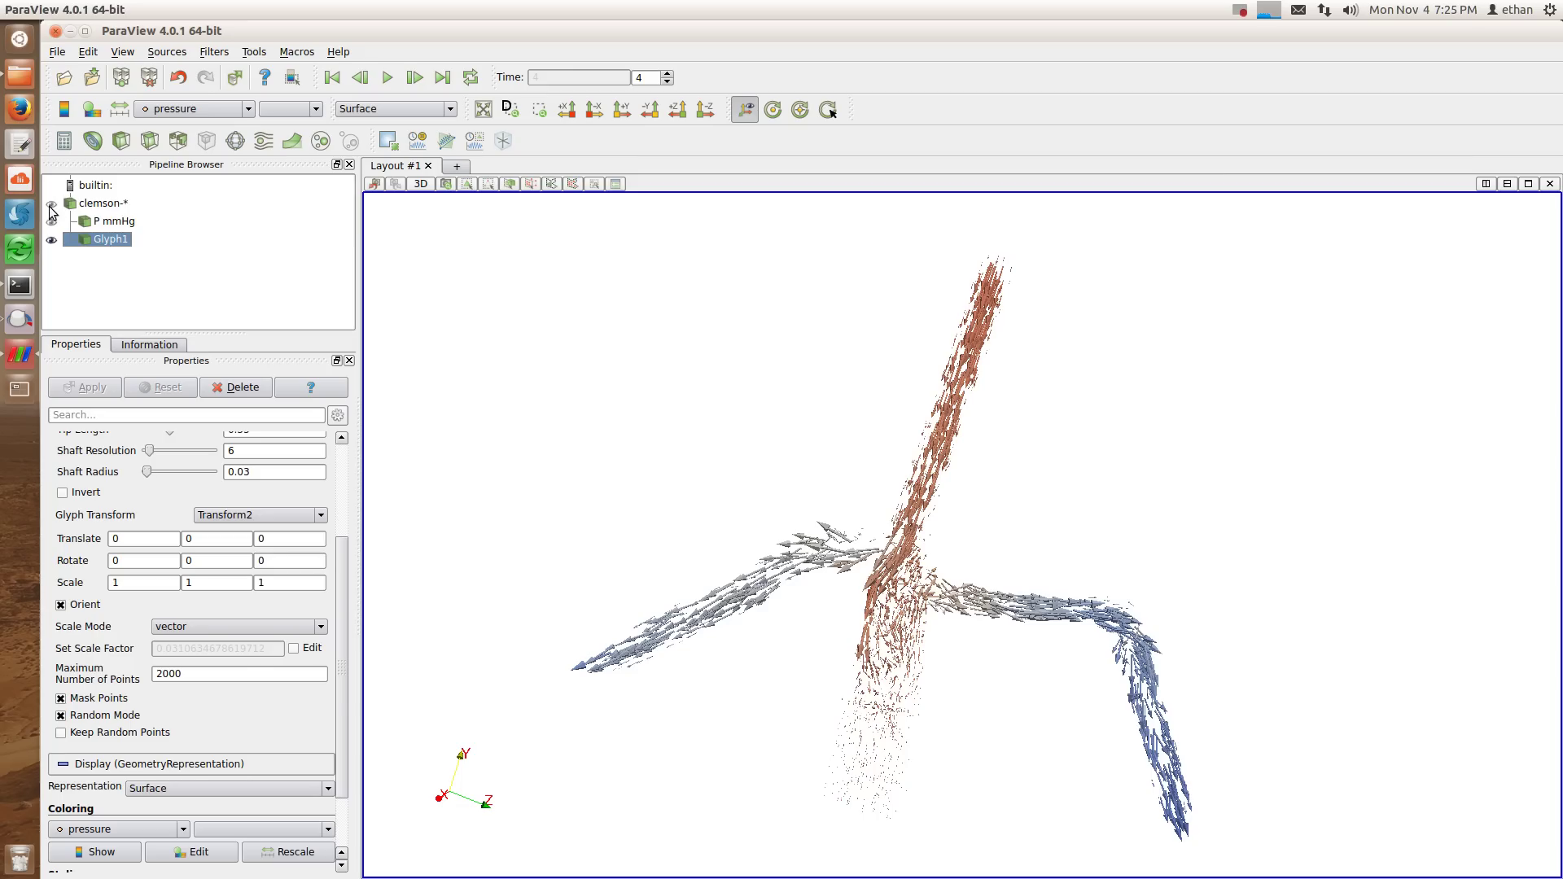
Show the clemson surface together with the arrow glyphs and color the surface with Solid Color
click(50, 205)
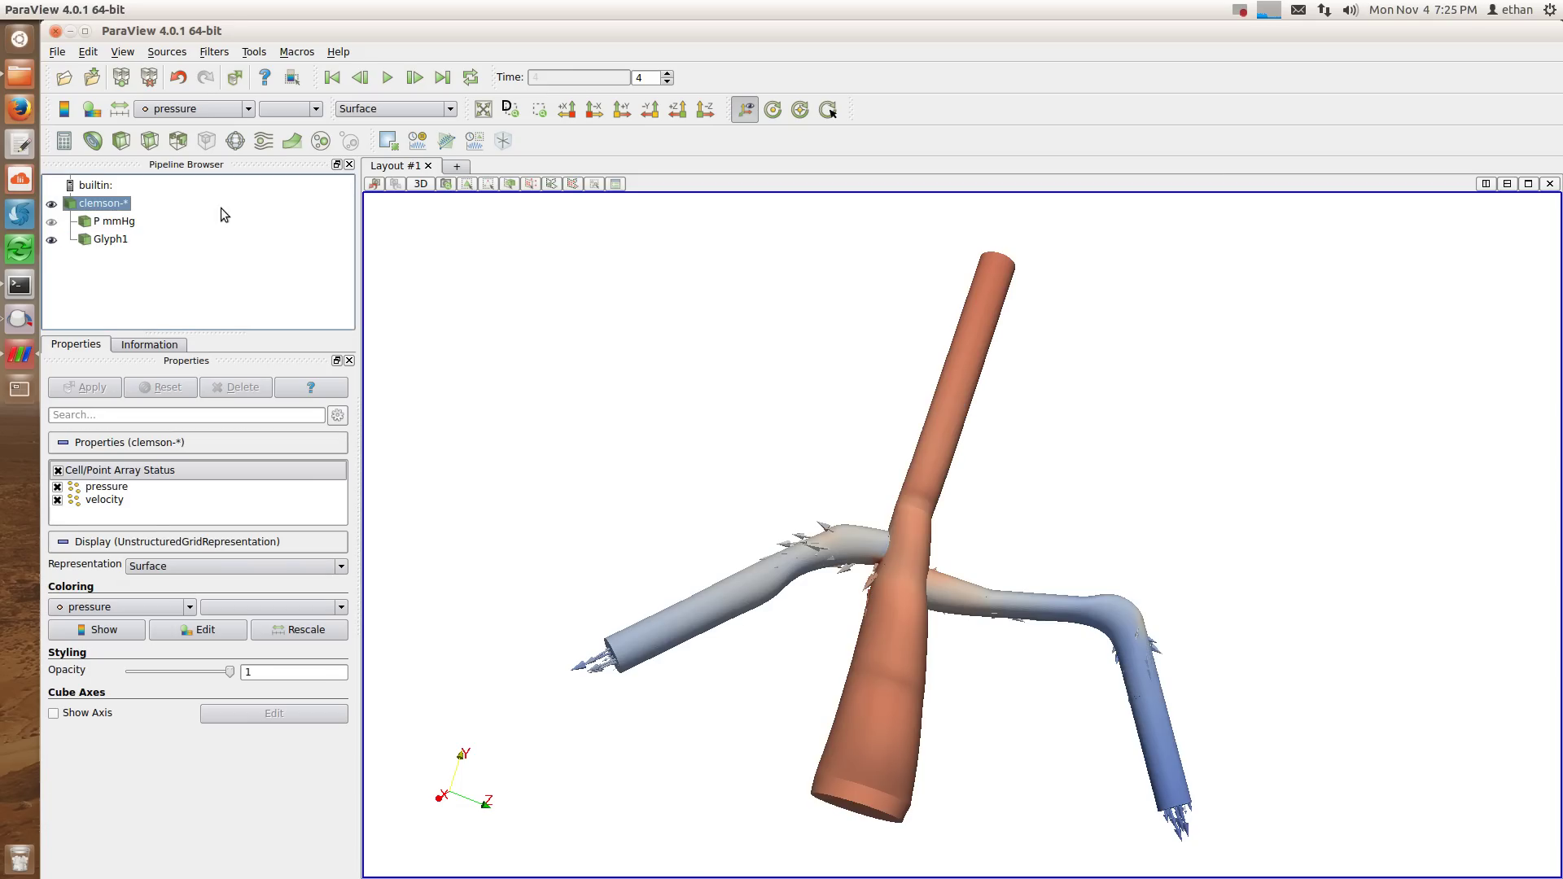
click(210, 109)
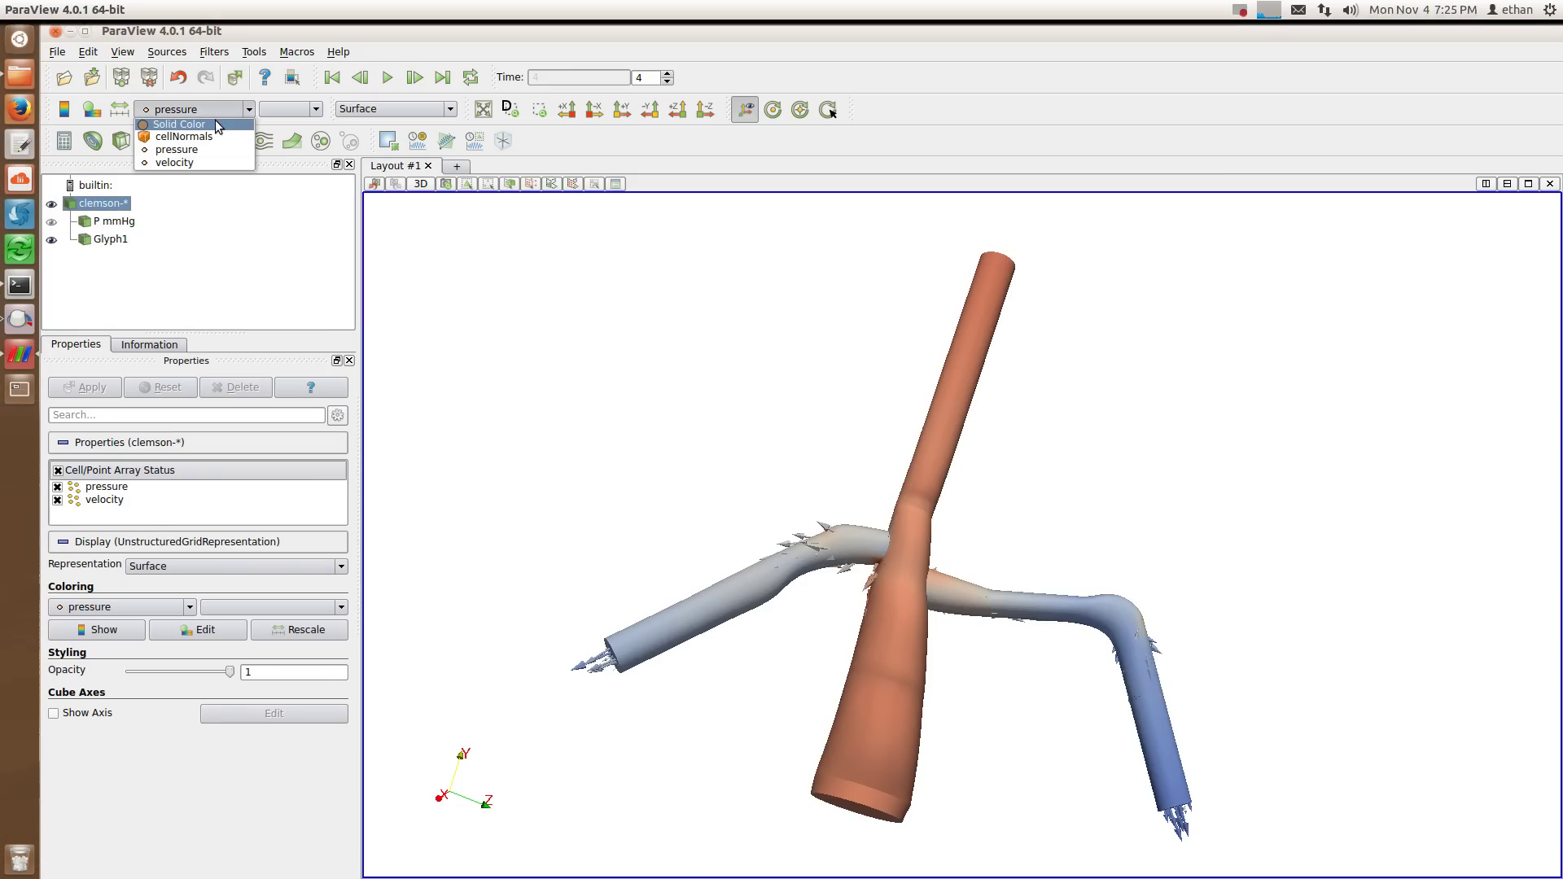
click(179, 125)
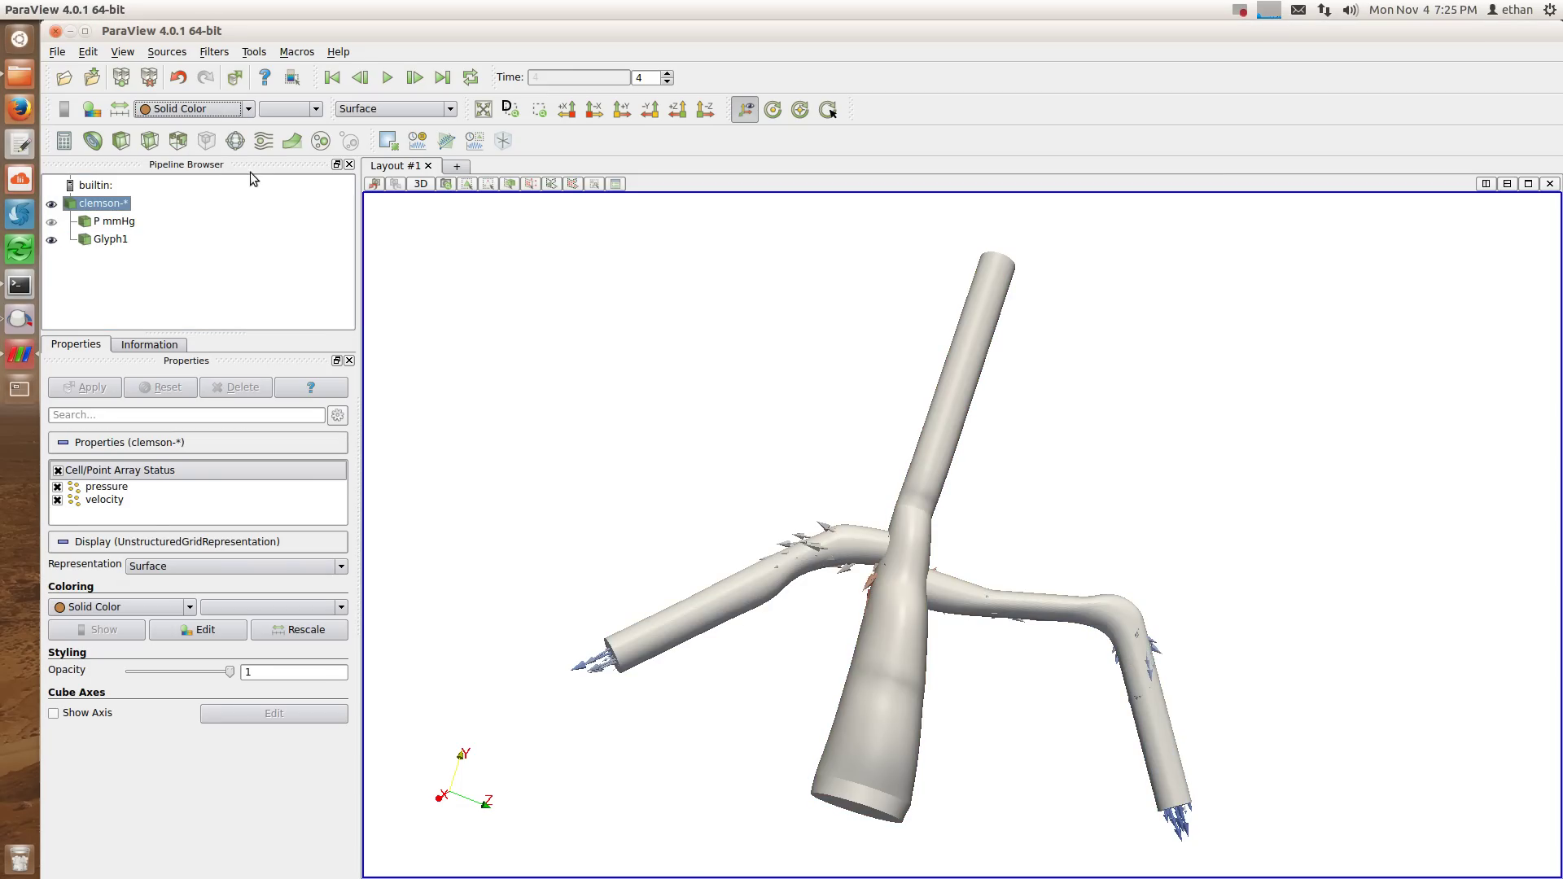
drag(944, 568, 993, 556)
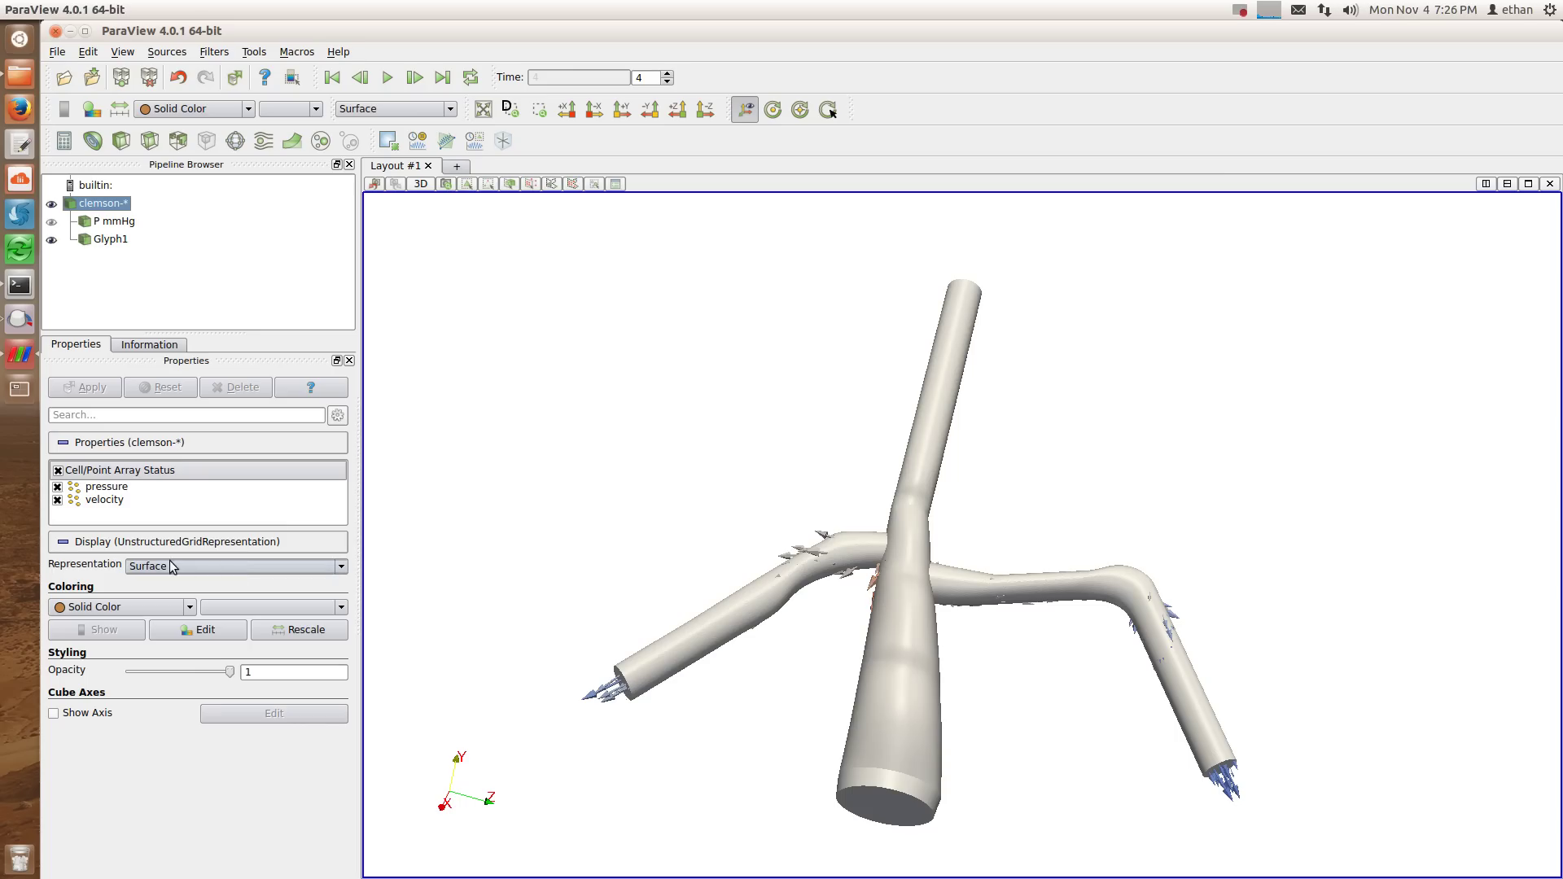
Set the clemson surface's opacity to 0.29 and inspect the velocity arrows inside the vessels
click(59, 543)
click(62, 543)
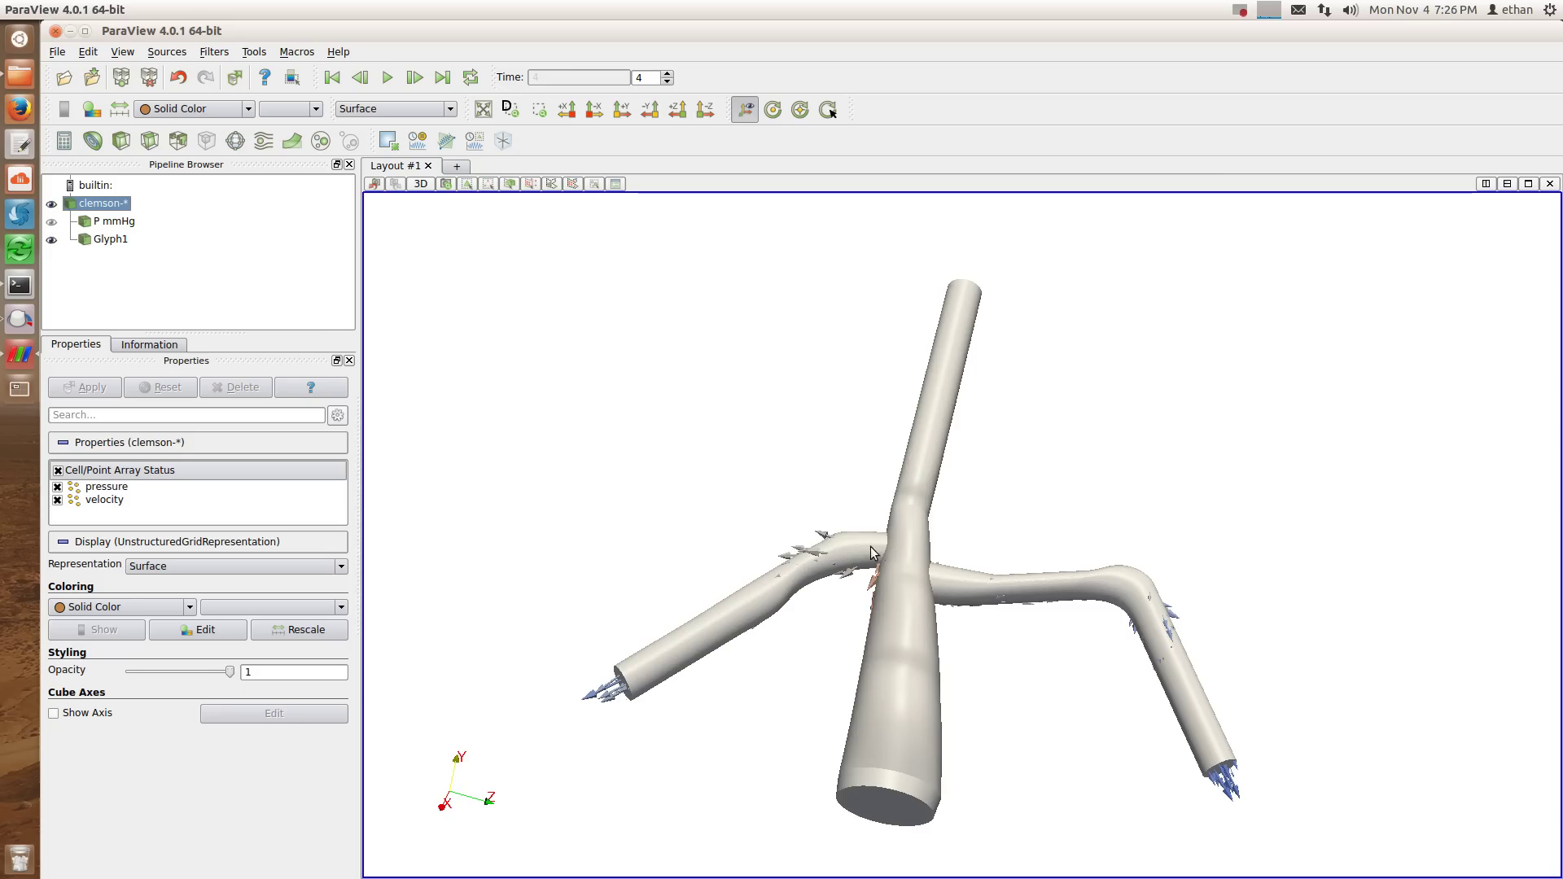
drag(227, 681, 153, 676)
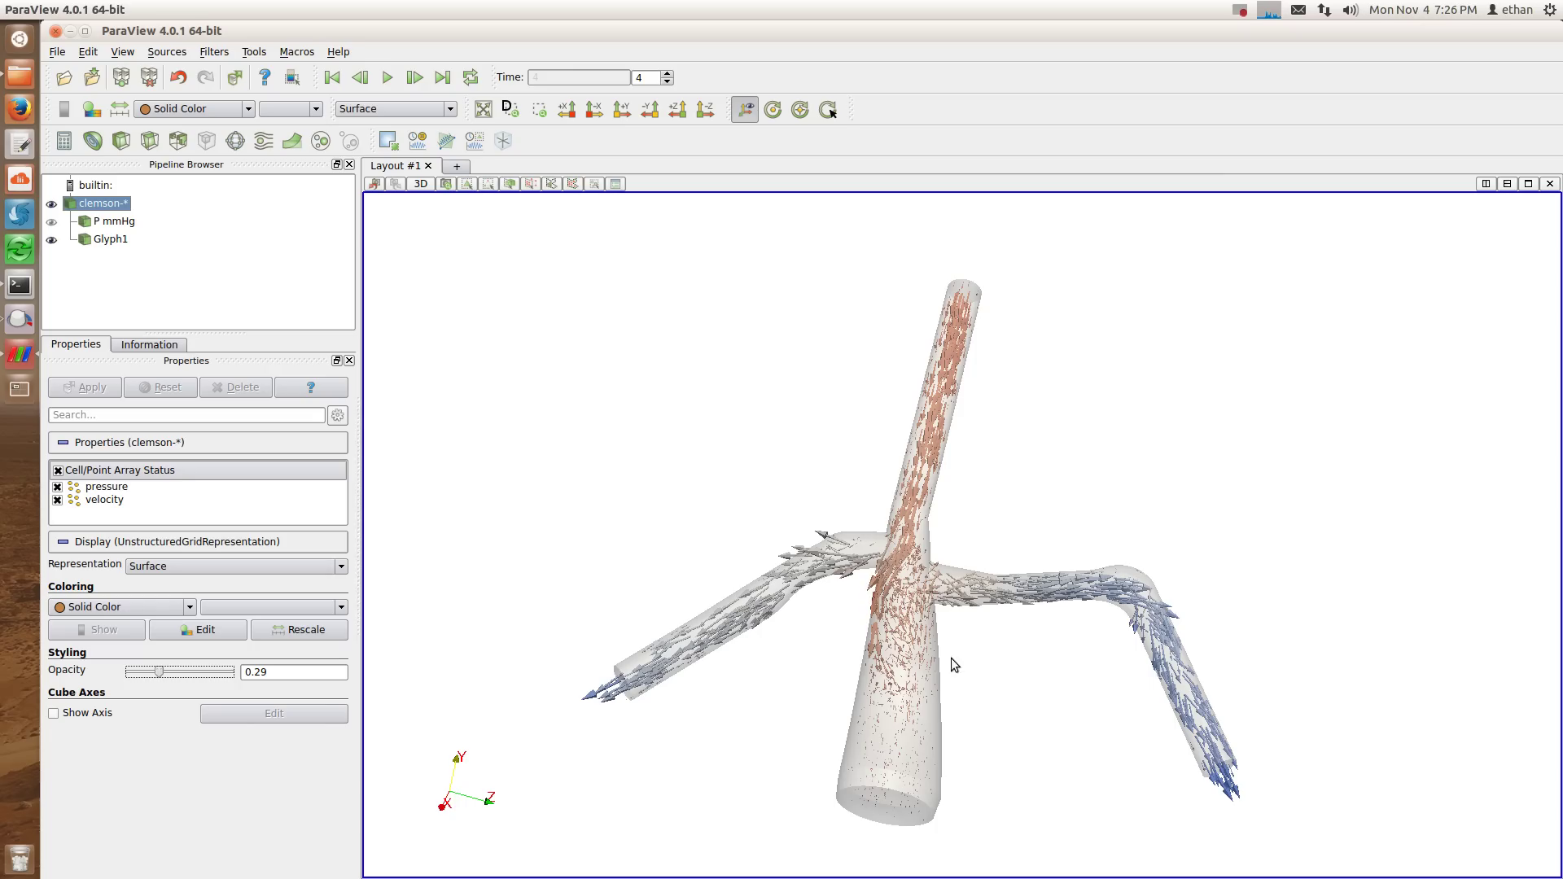
drag(1043, 689, 1019, 649)
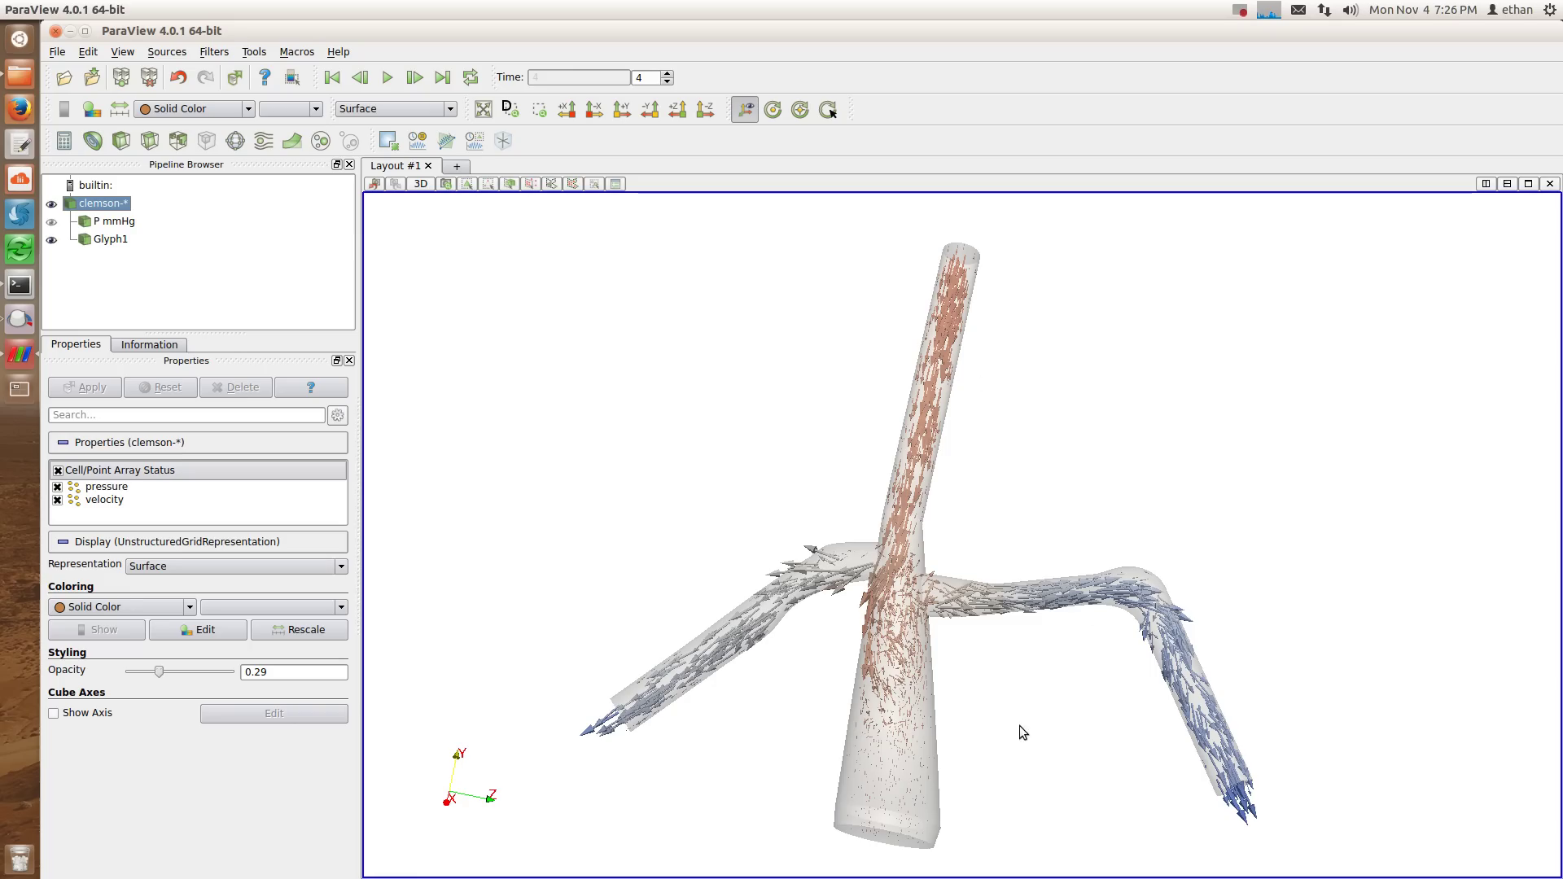
drag(1020, 725, 936, 726)
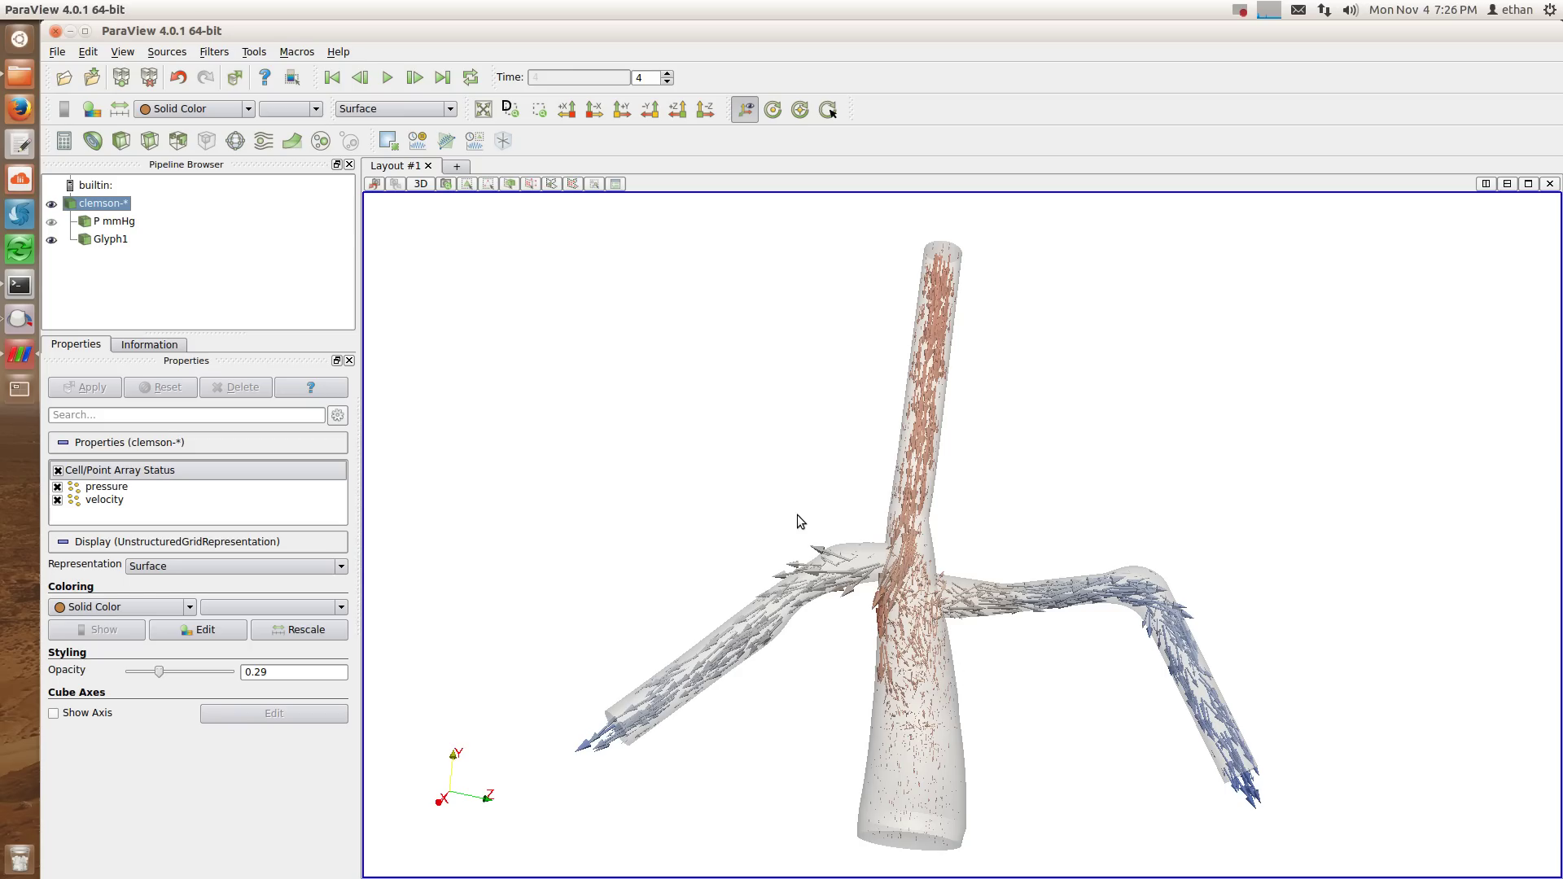
Hide the Glyph1 arrows and set the clemson surface's opacity to 1
click(52, 240)
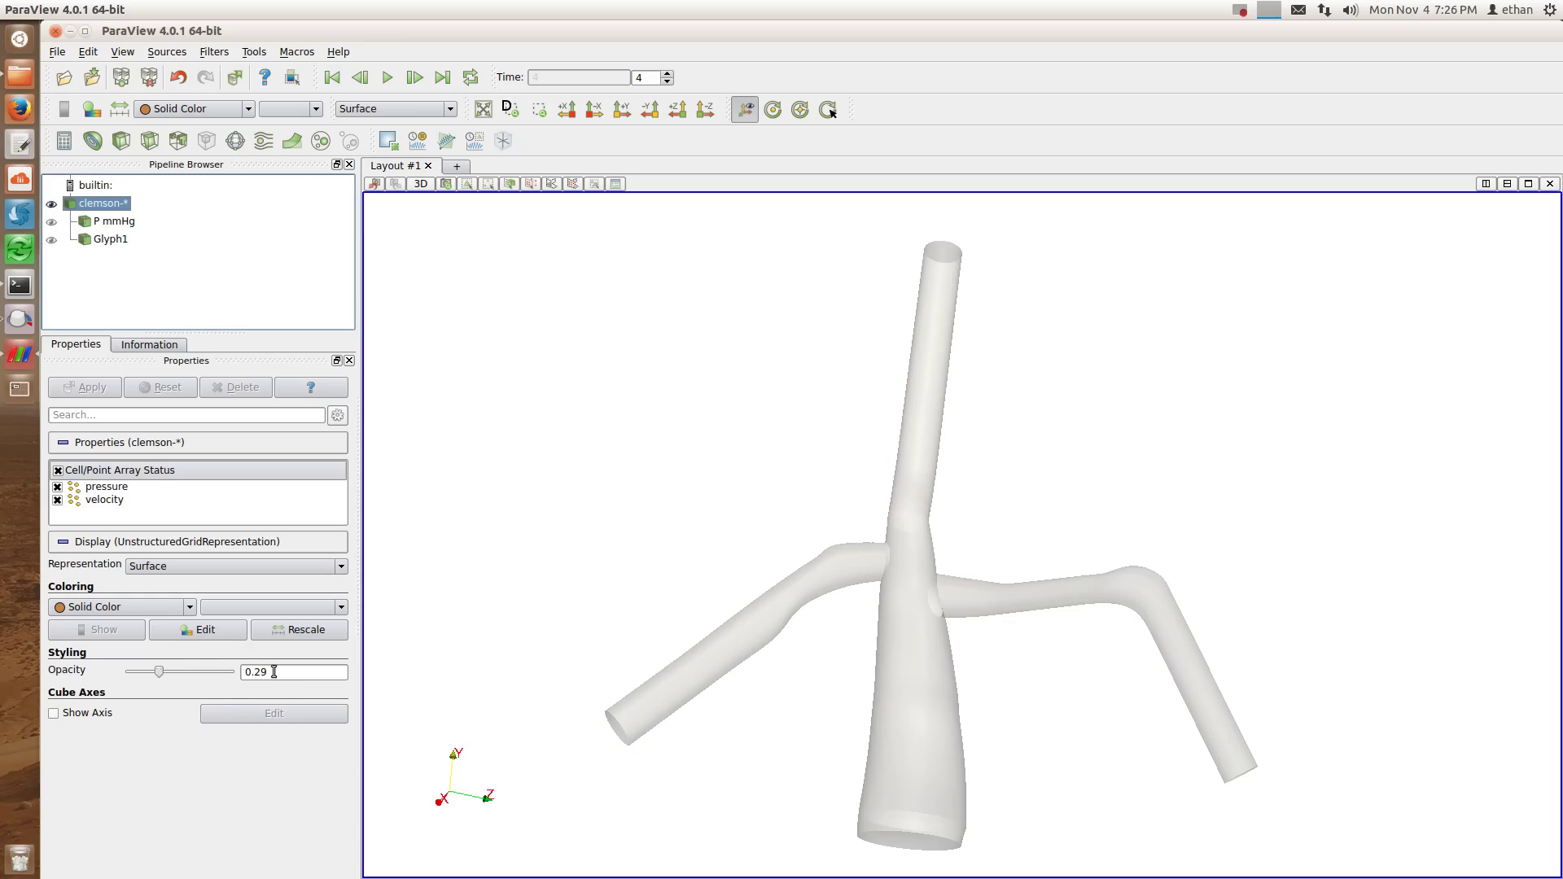
drag(162, 673, 377, 677)
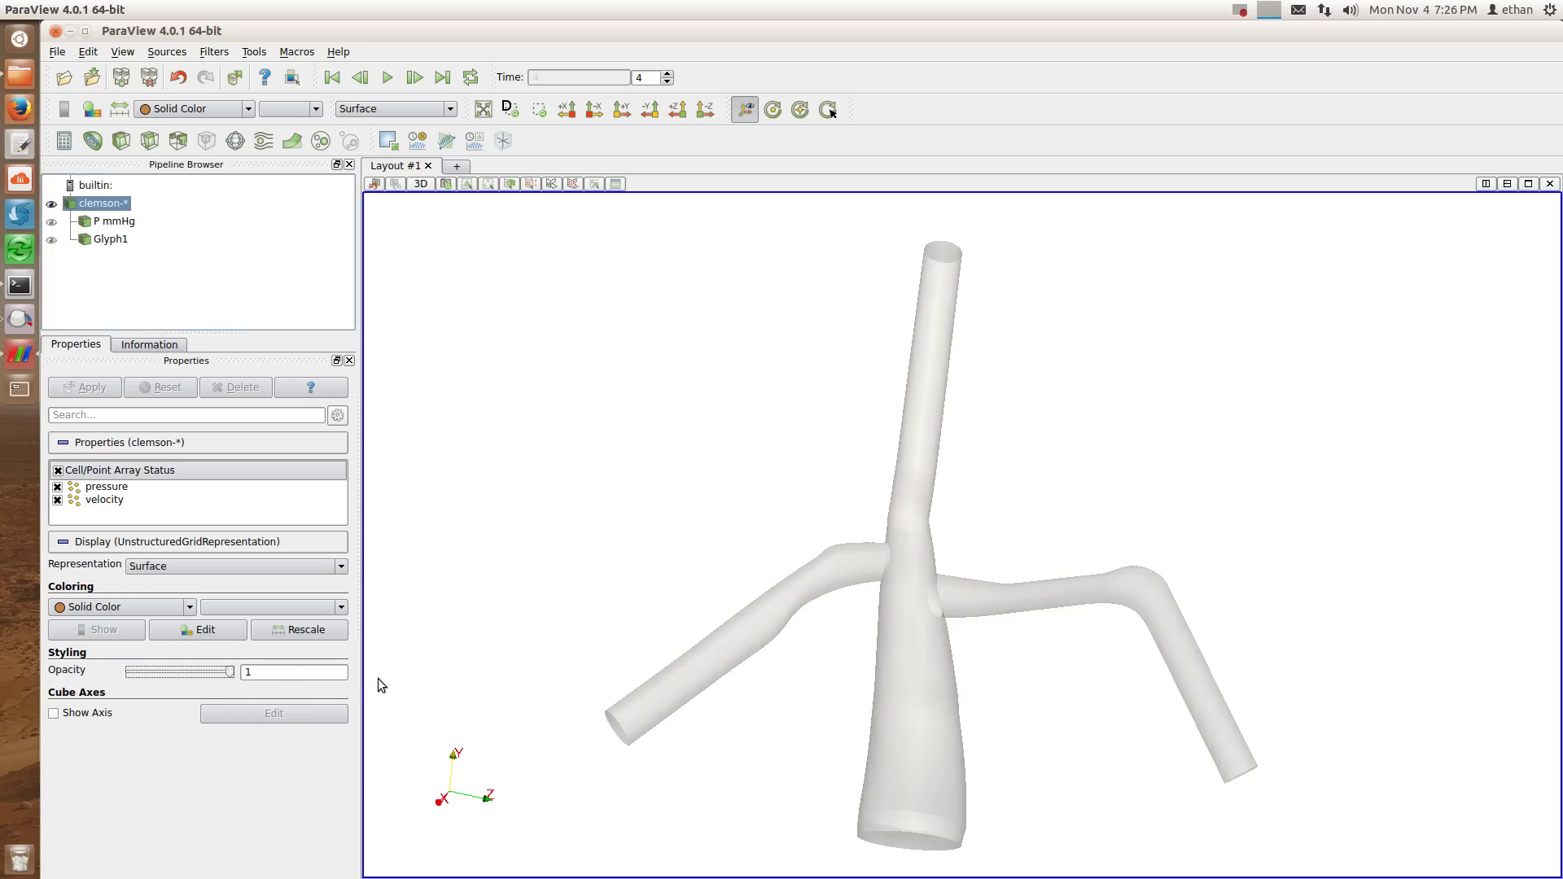
drag(1052, 716, 904, 683)
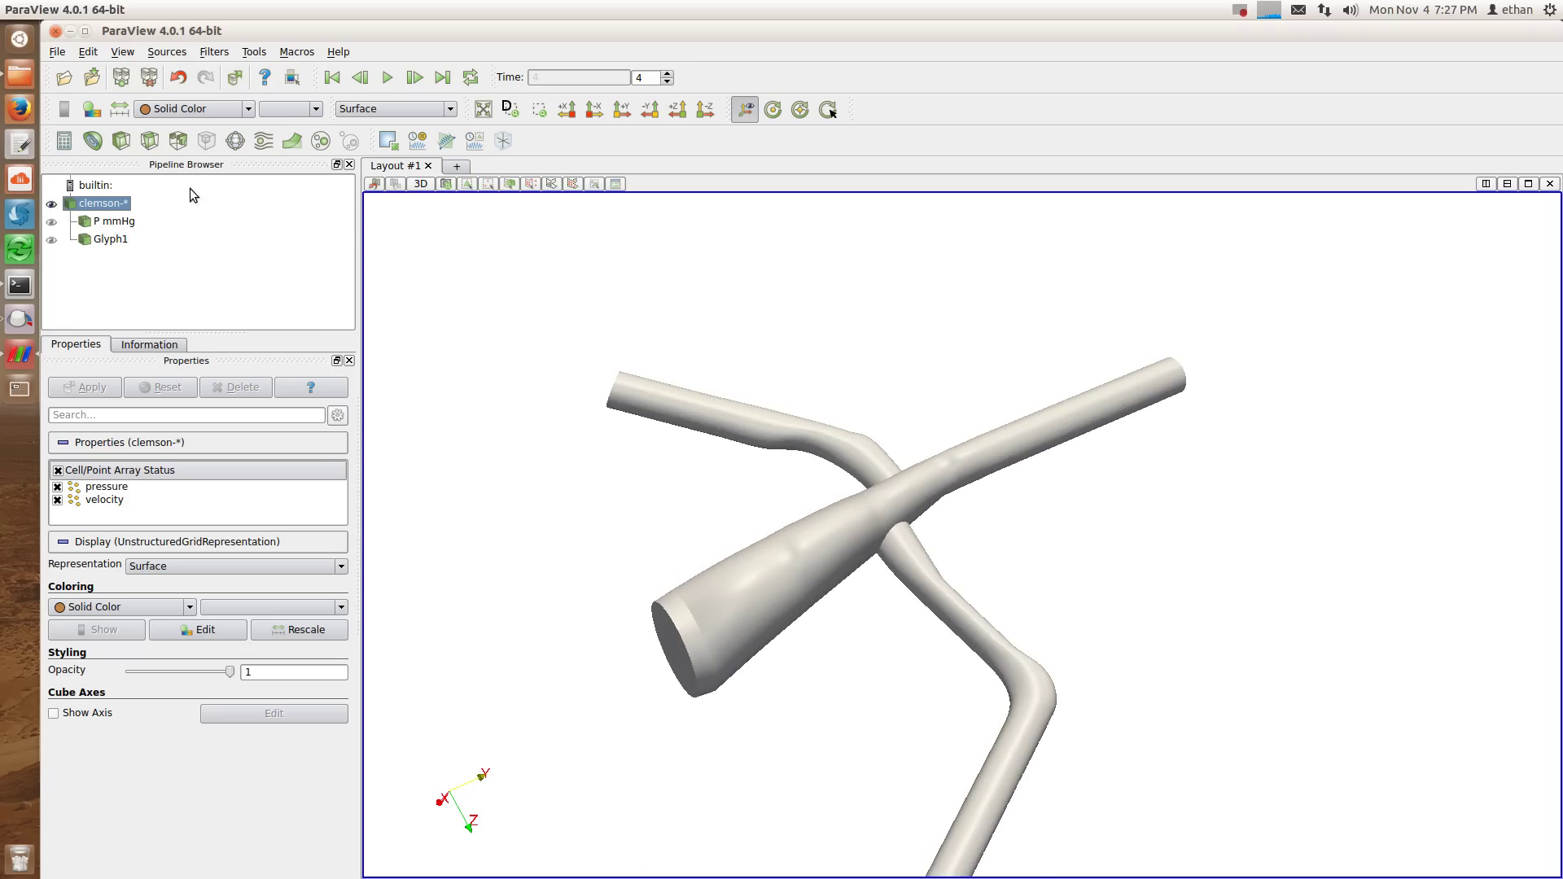
Slice the clemson model with a plane across the wide vessel near its open end, normal about along Y and origin Y about -7.06
click(149, 141)
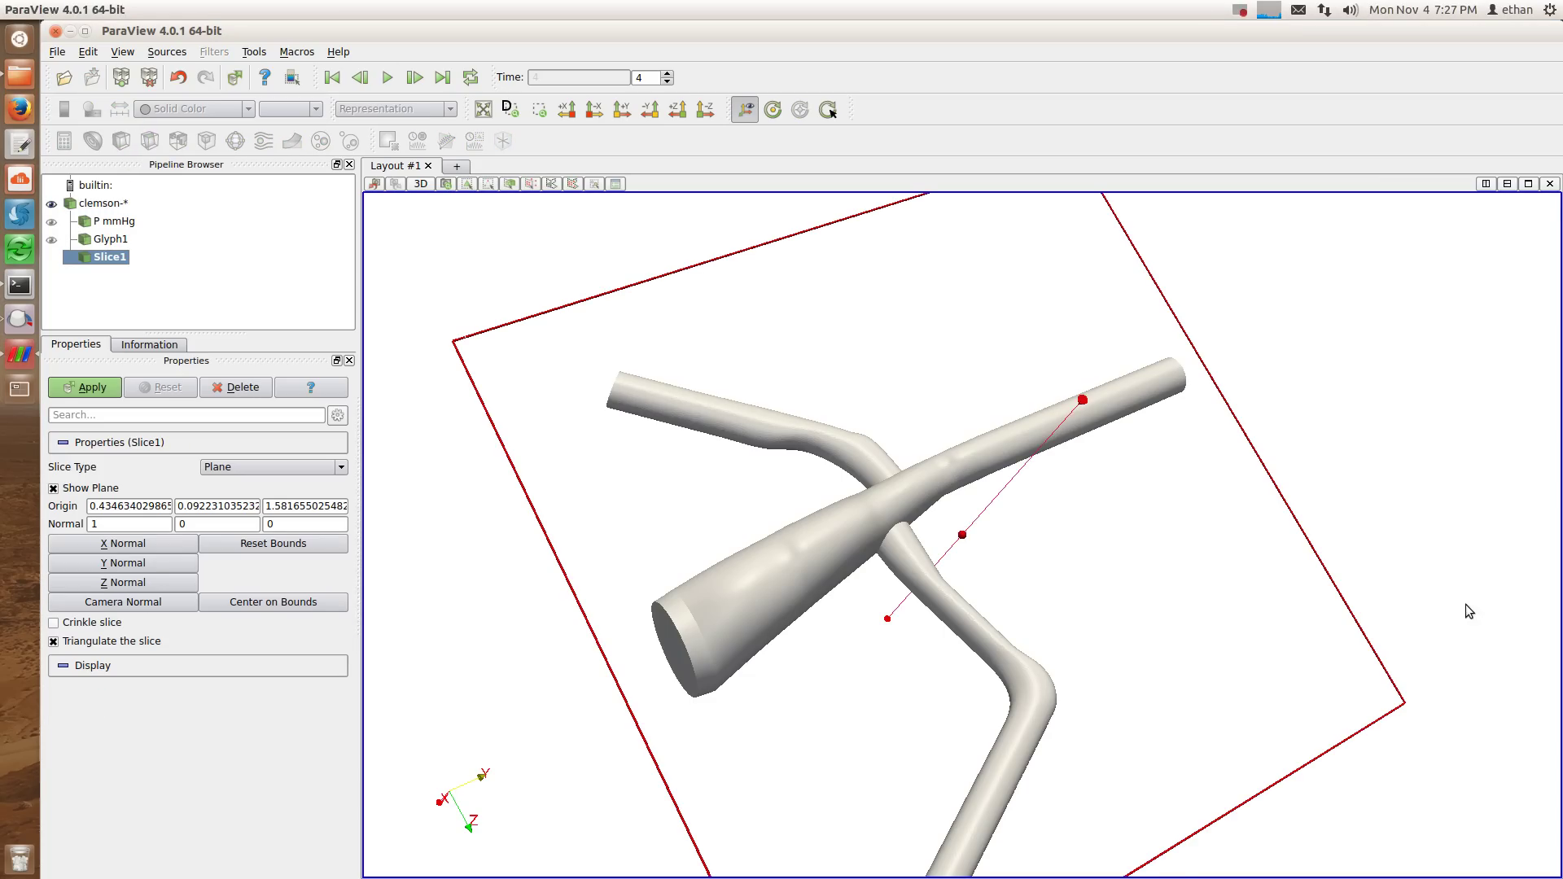
drag(1445, 541, 1410, 462)
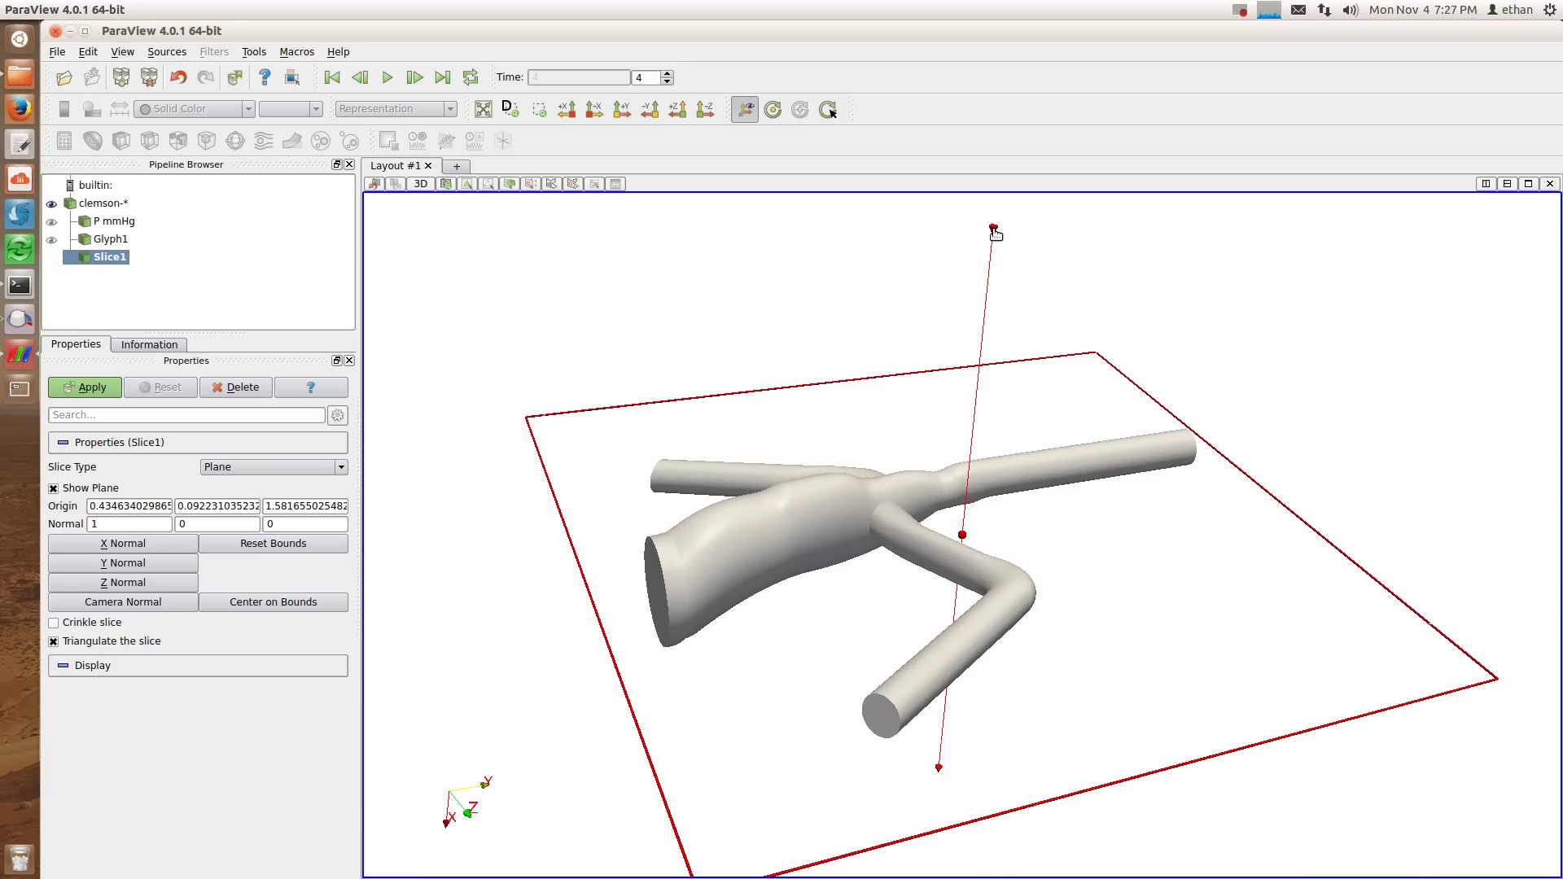
drag(993, 230, 713, 597)
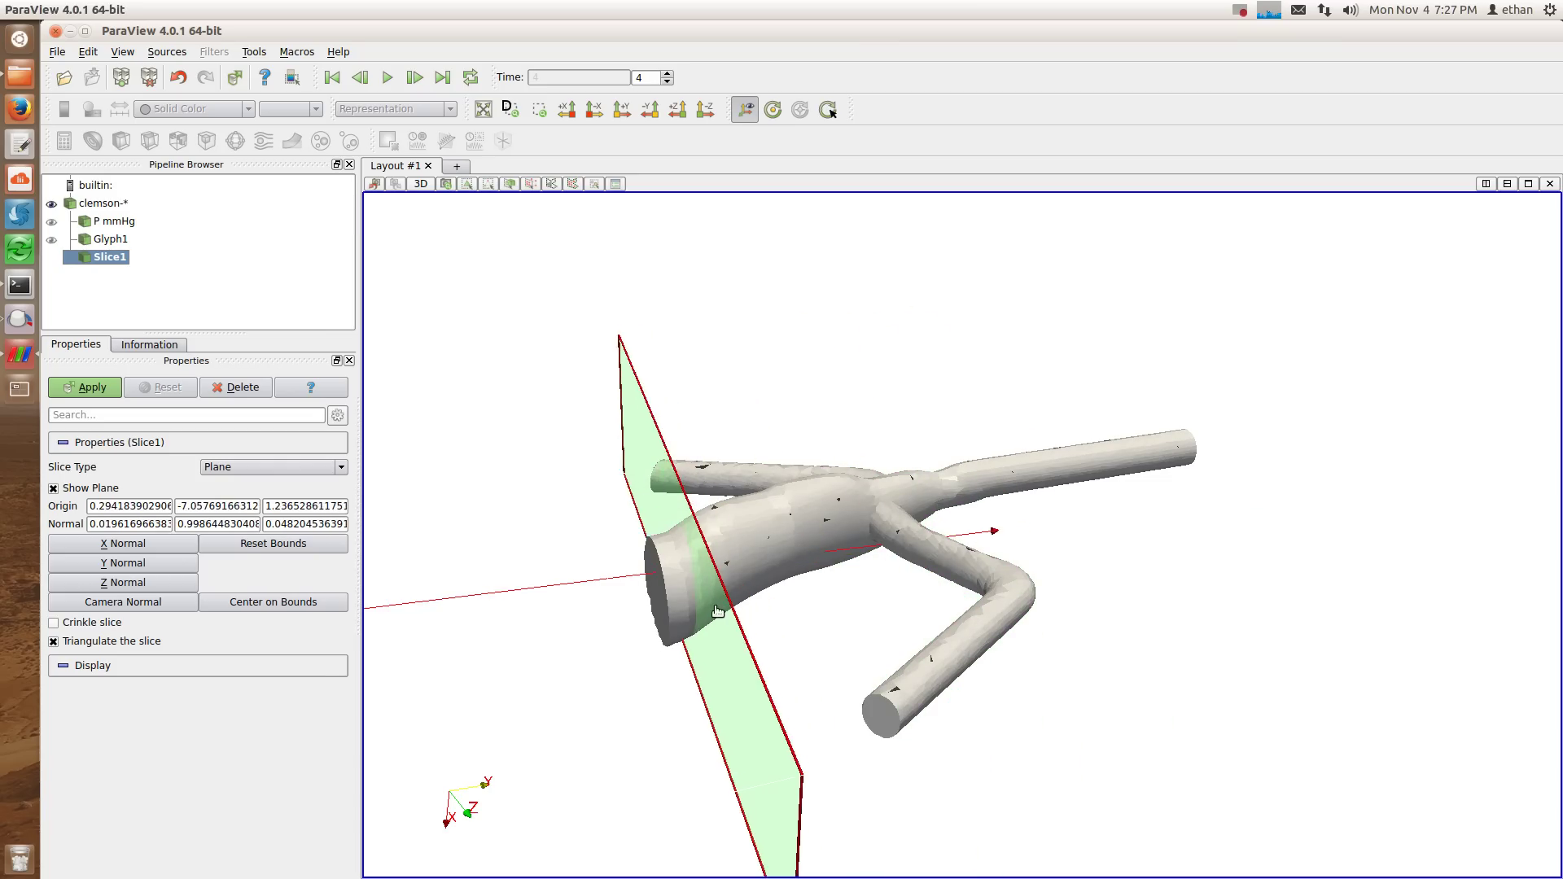
mouse_move(988, 529)
mouse_down()
mouse_move(955, 537)
mouse_move(980, 545)
mouse_move(990, 515)
mouse_up()
drag(982, 730, 873, 658)
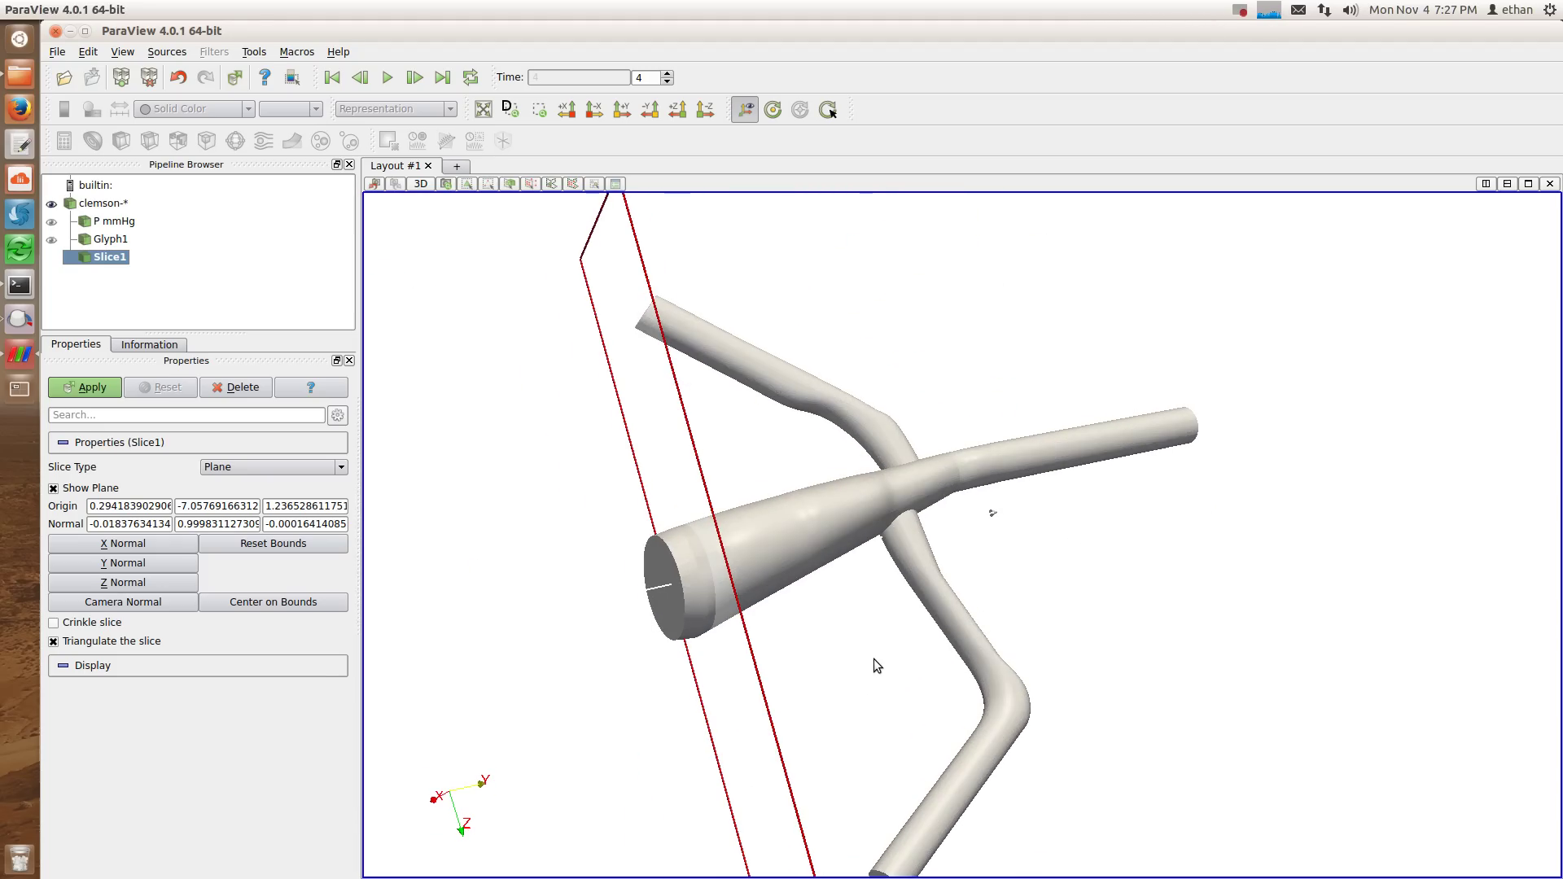
click(85, 388)
drag(903, 691, 936, 600)
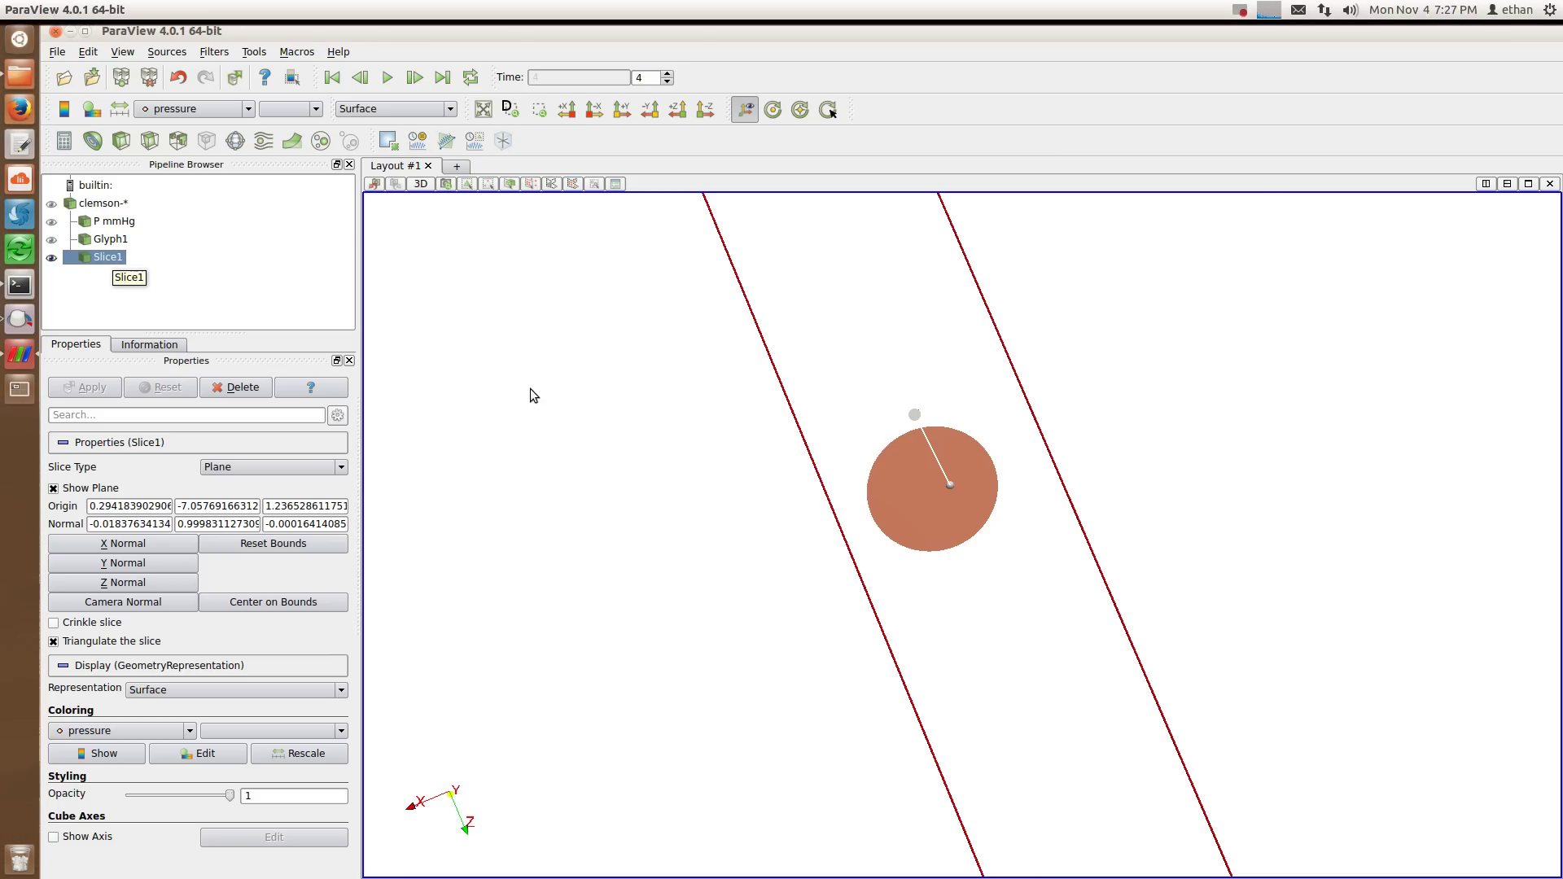
Color the slice by velocity magnitude and look at the cross-section face-on
mouse_move(1268, 525)
mouse_down()
mouse_move(1118, 596)
mouse_move(1166, 515)
mouse_move(1252, 515)
mouse_up()
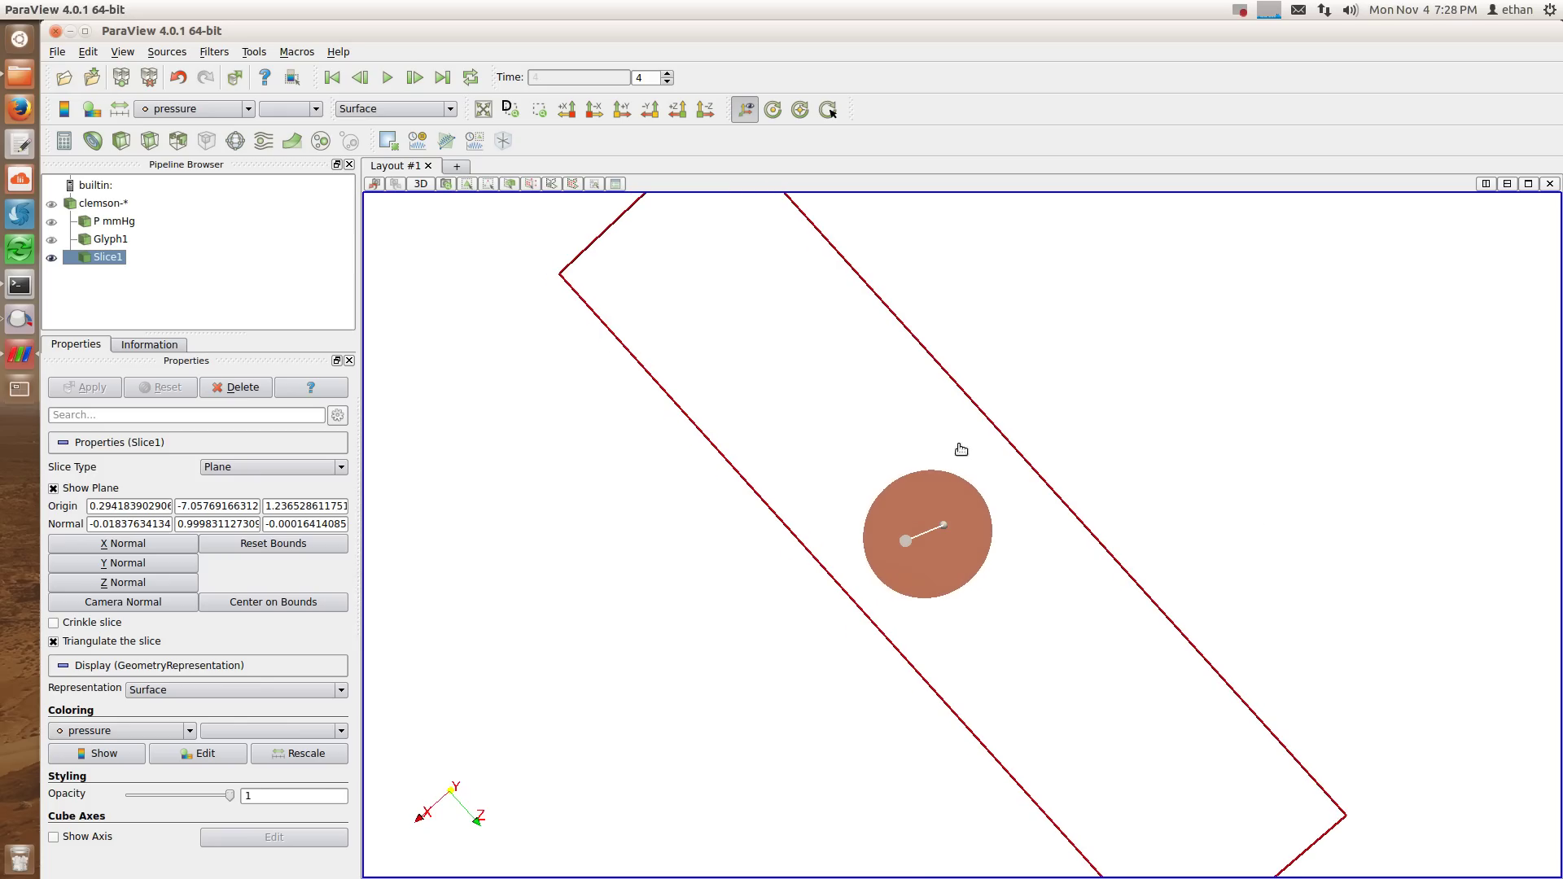
click(248, 109)
click(183, 163)
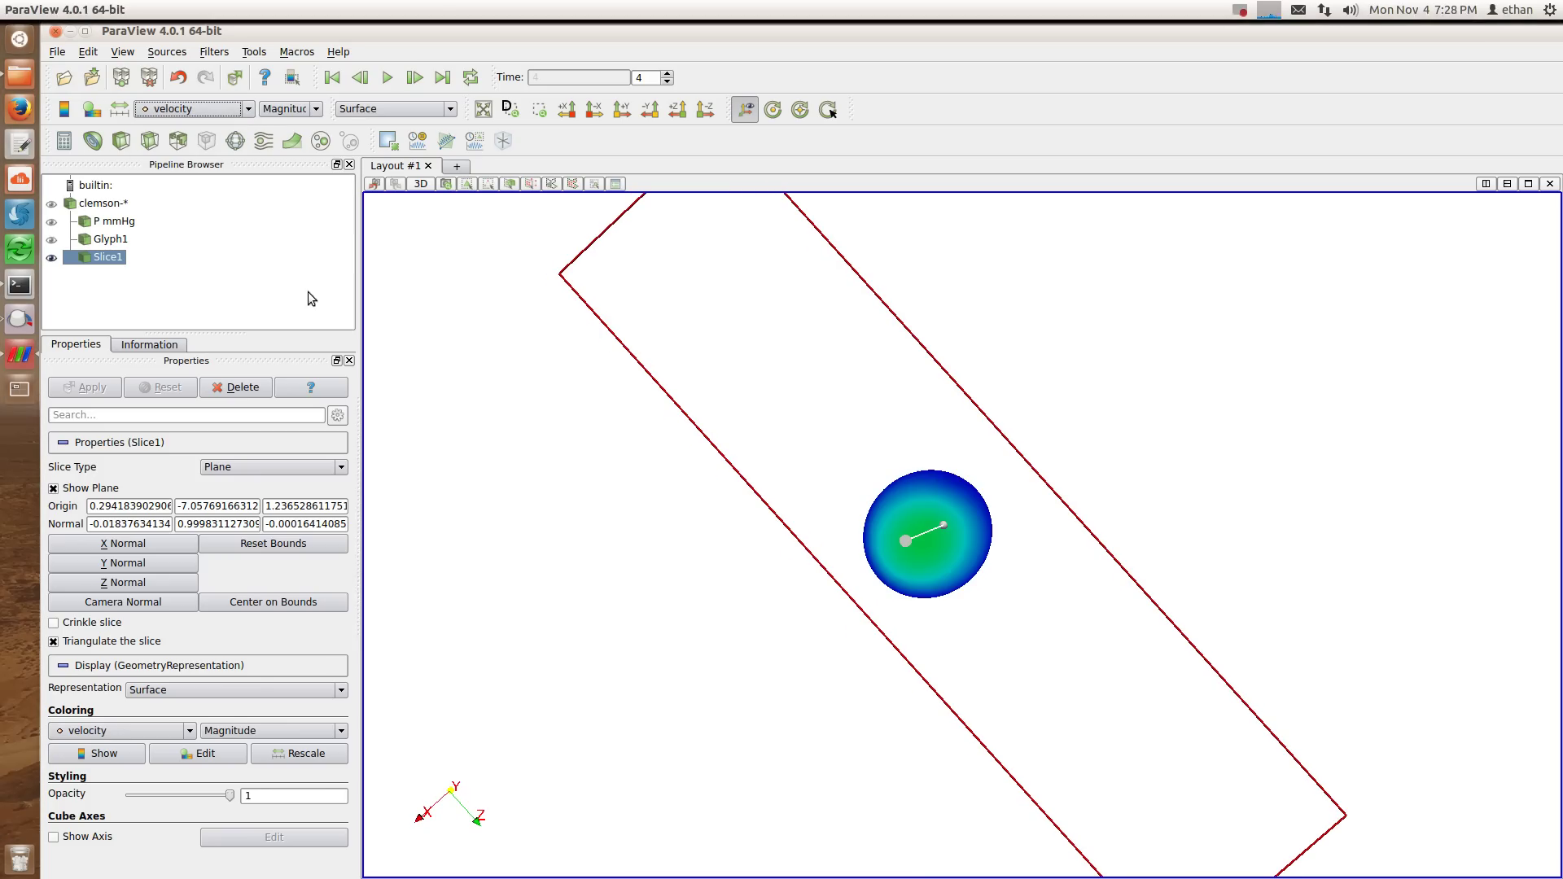
mouse_move(1272, 545)
mouse_down()
mouse_move(1292, 525)
mouse_move(1297, 549)
mouse_up()
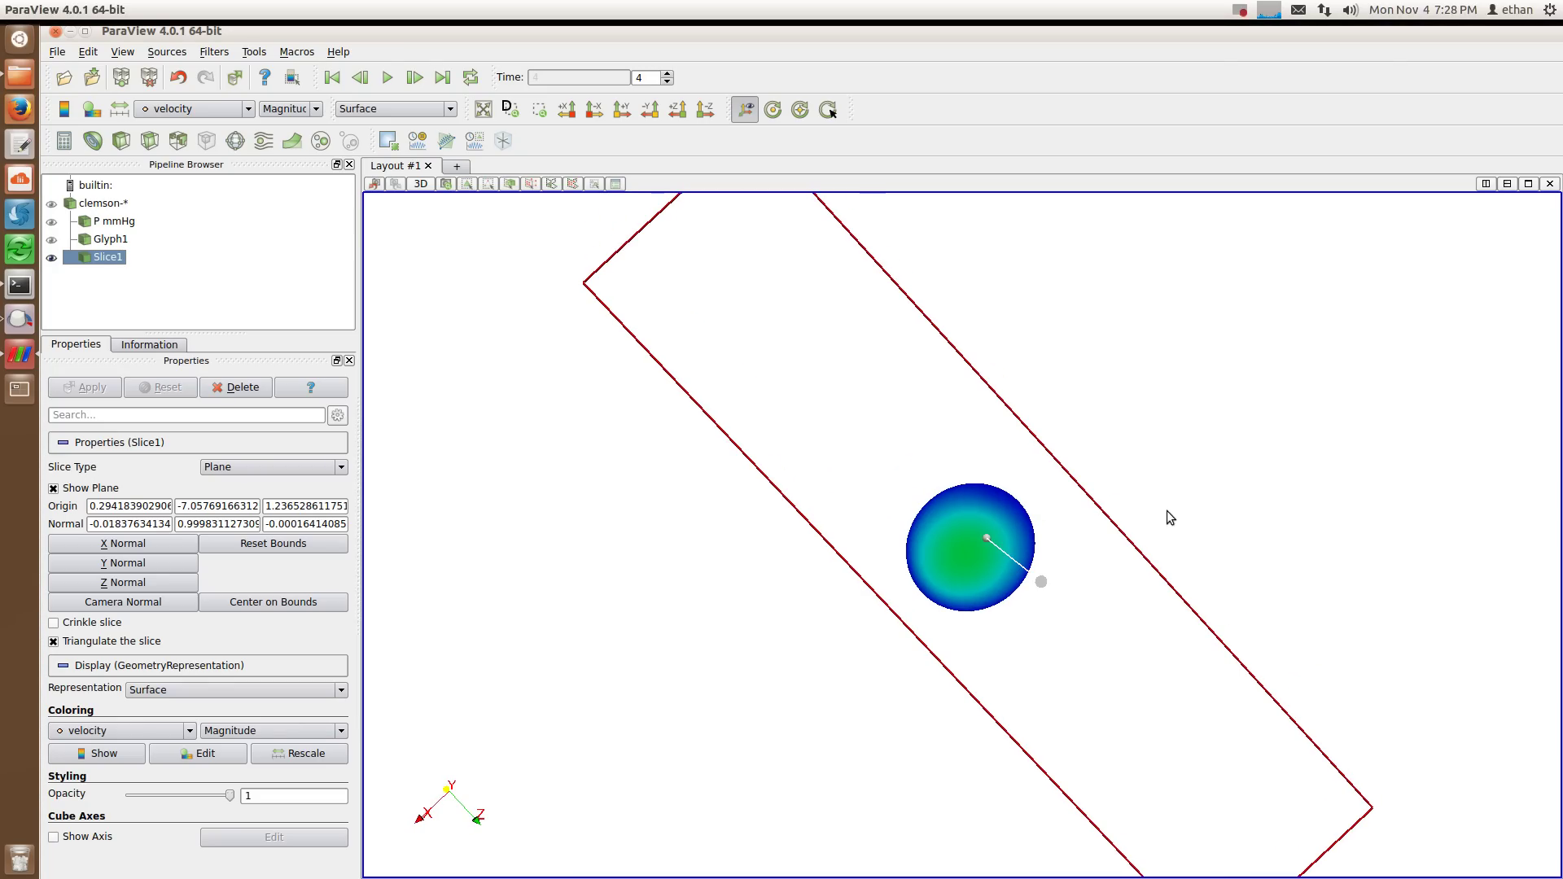
scroll(1166, 511, up, 4)
scroll(1165, 541, down, 2)
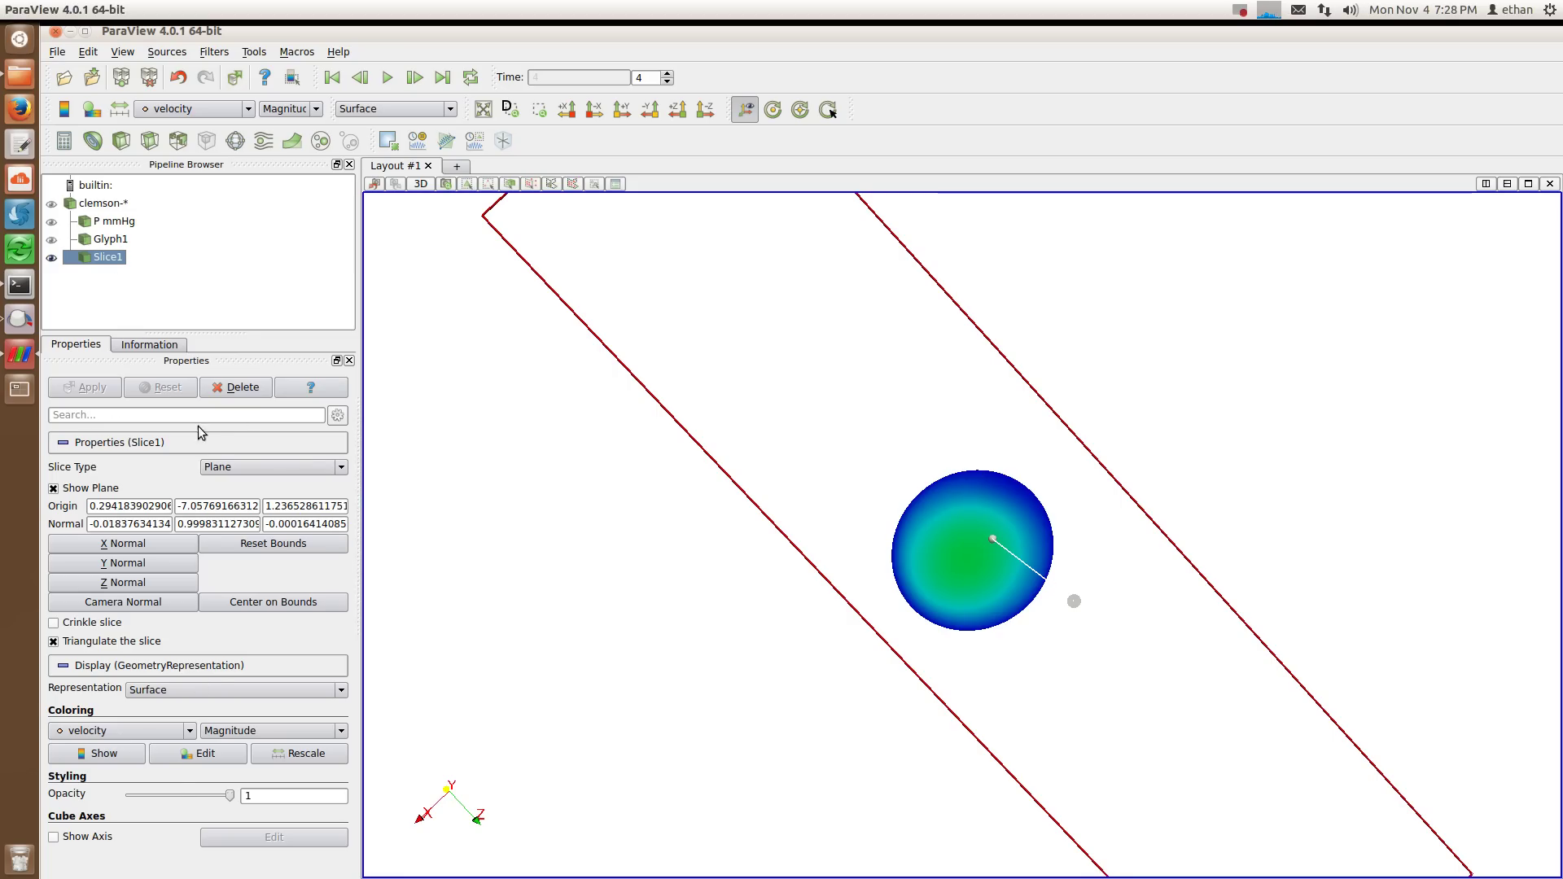
Hide the slice's plane outline and show the velocity color legend
click(54, 488)
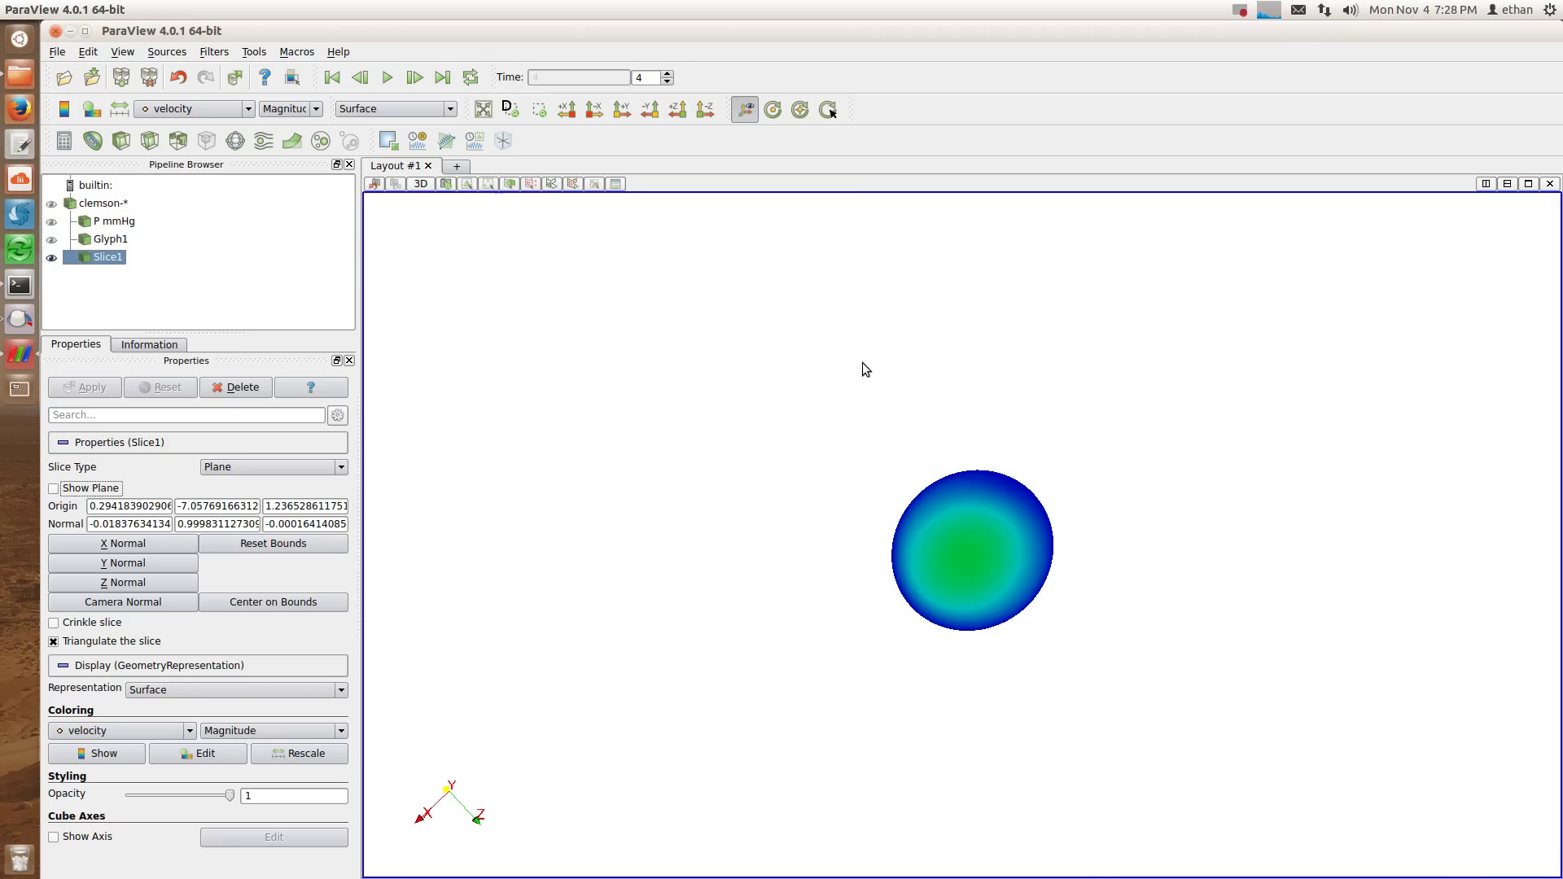
mouse_move(1124, 645)
mouse_down()
mouse_move(1136, 555)
mouse_move(1126, 643)
mouse_move(1111, 639)
mouse_up()
scroll(1102, 600, up, 5)
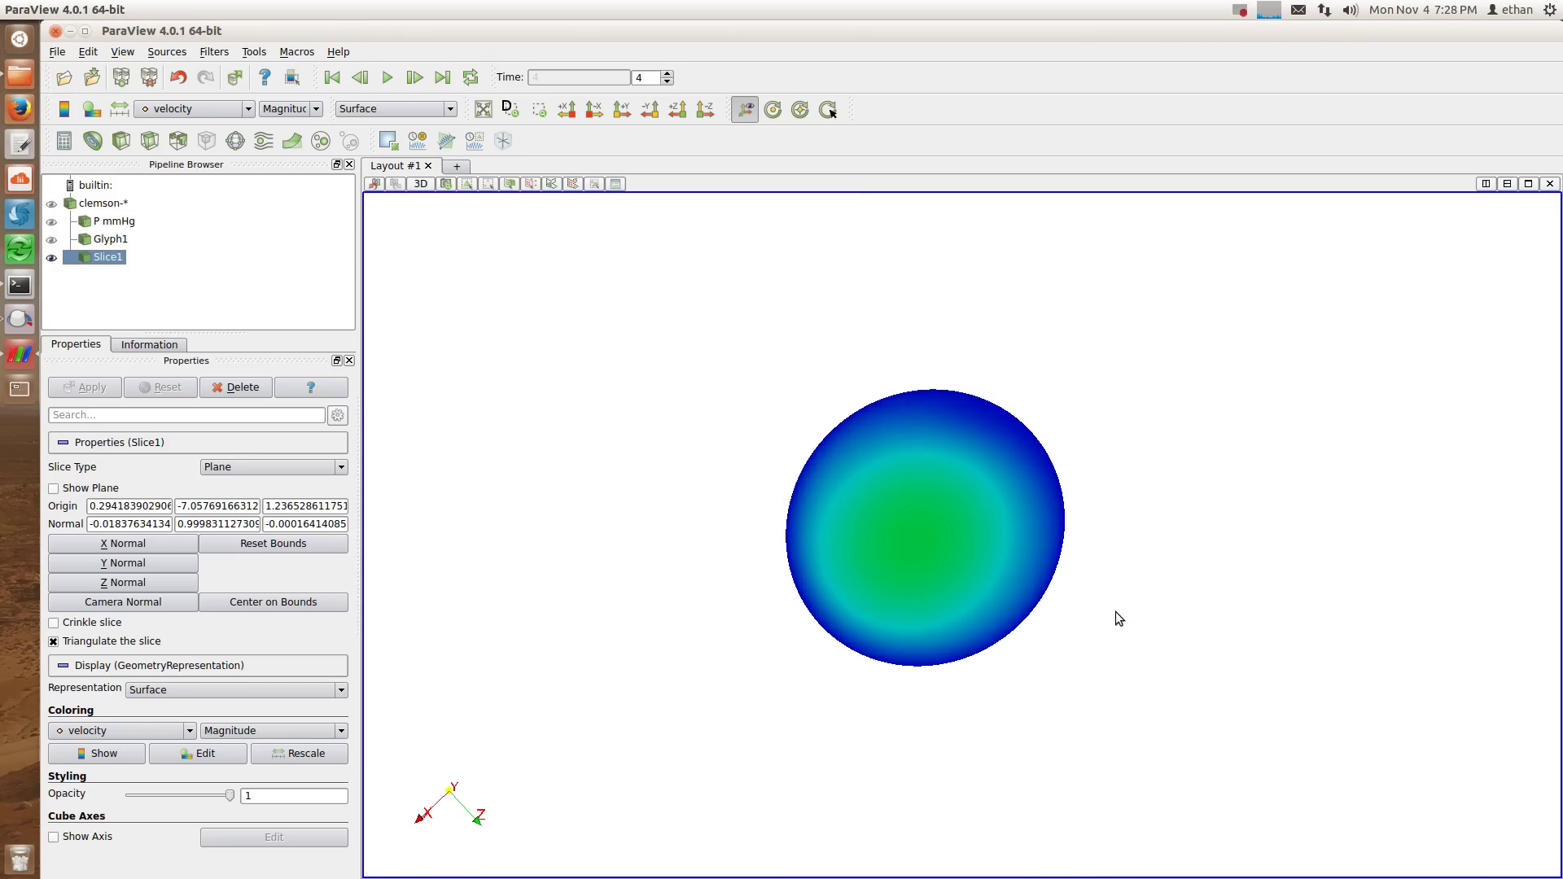
scroll(1110, 625, down, 3)
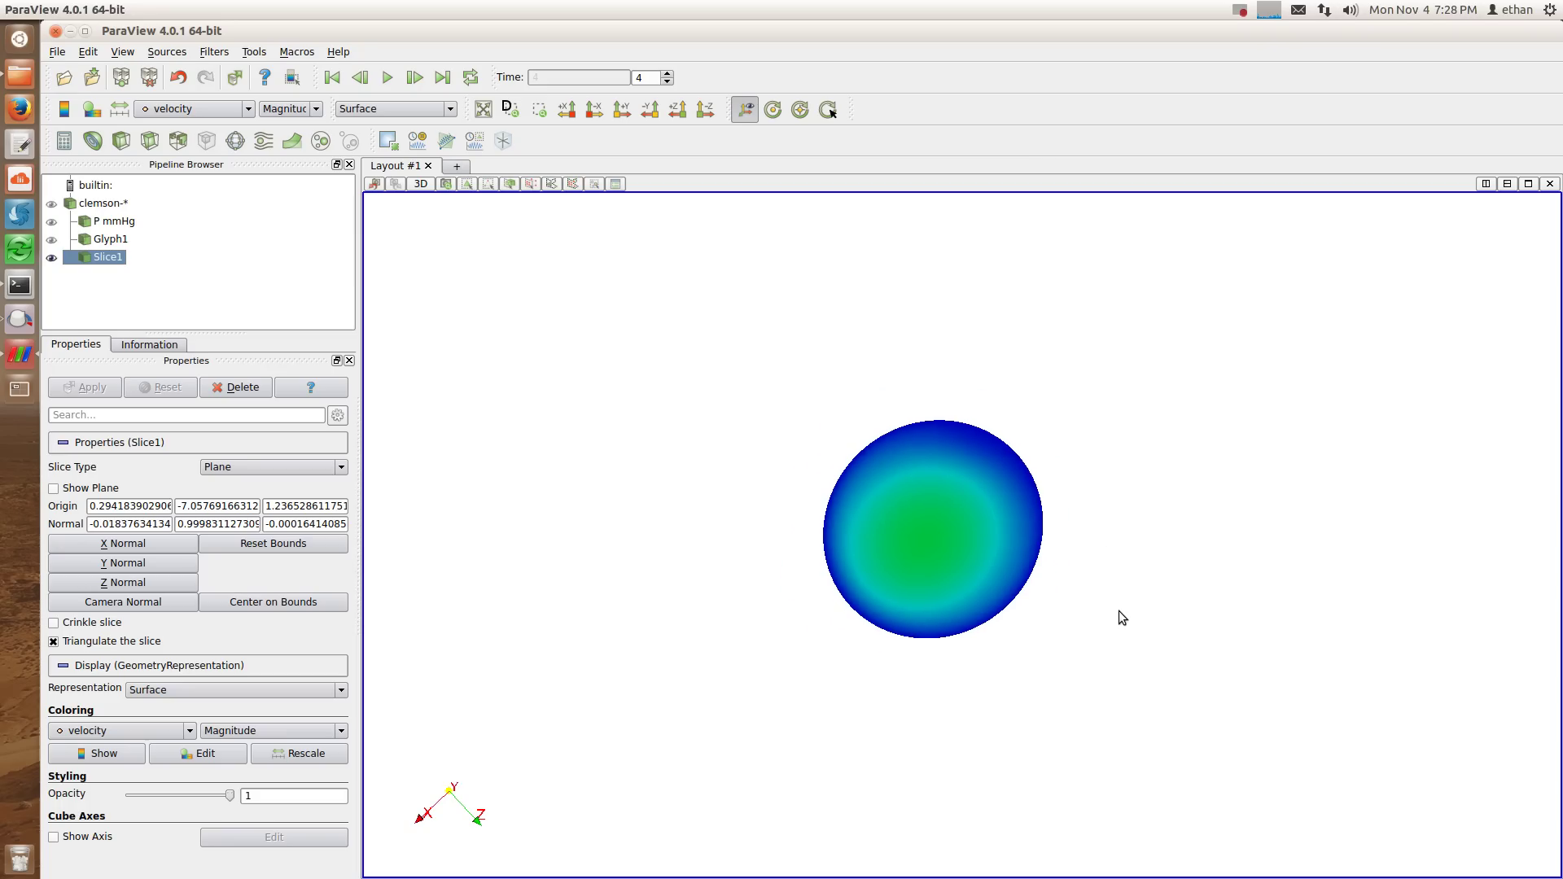
click(66, 109)
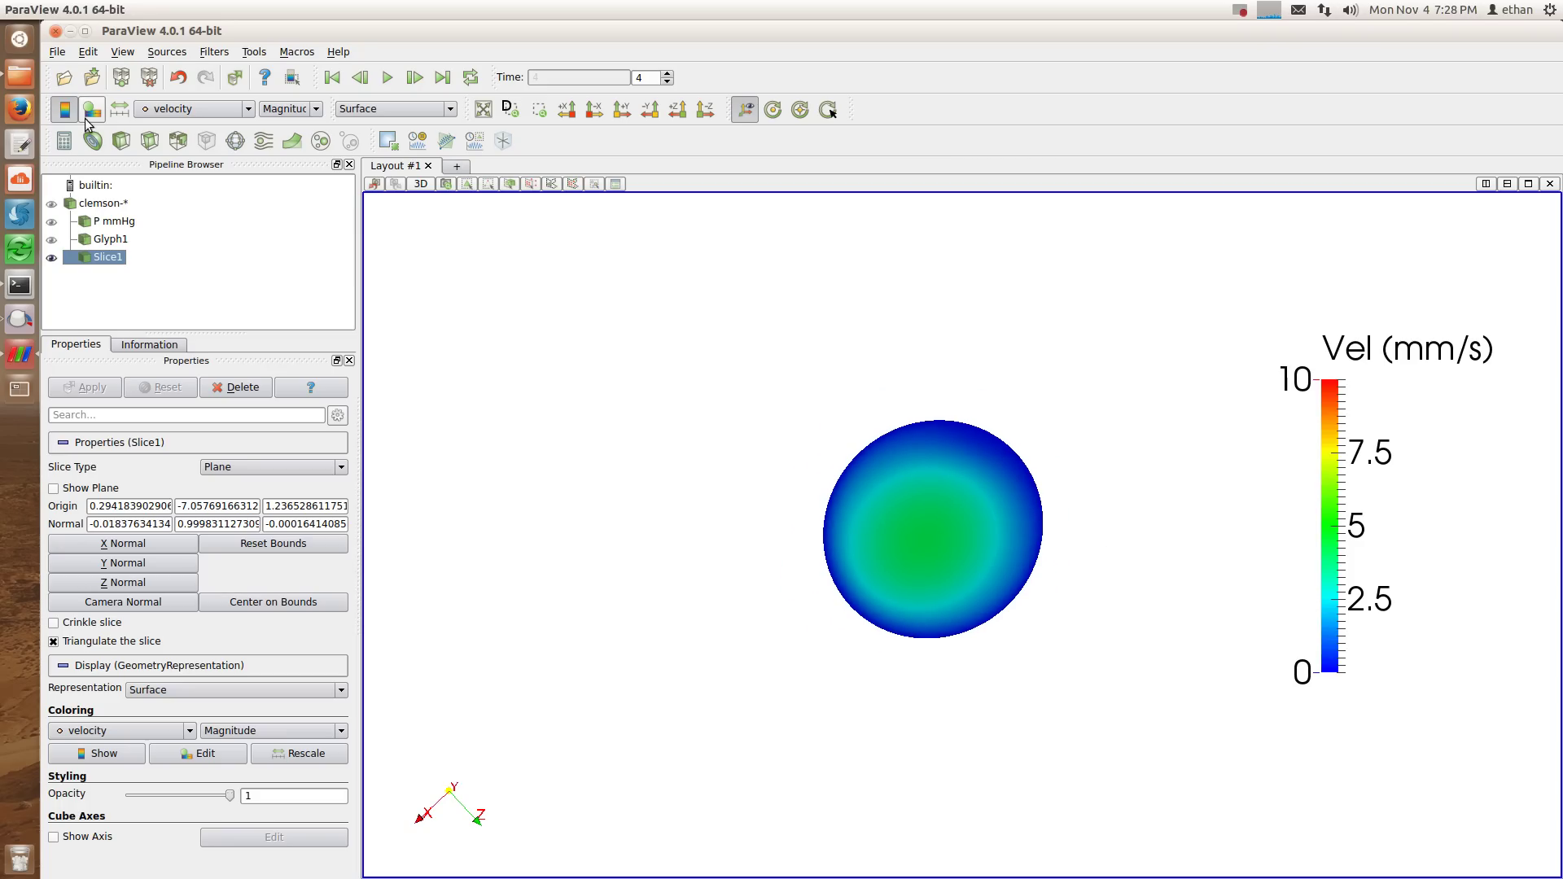
drag(1132, 598, 1082, 568)
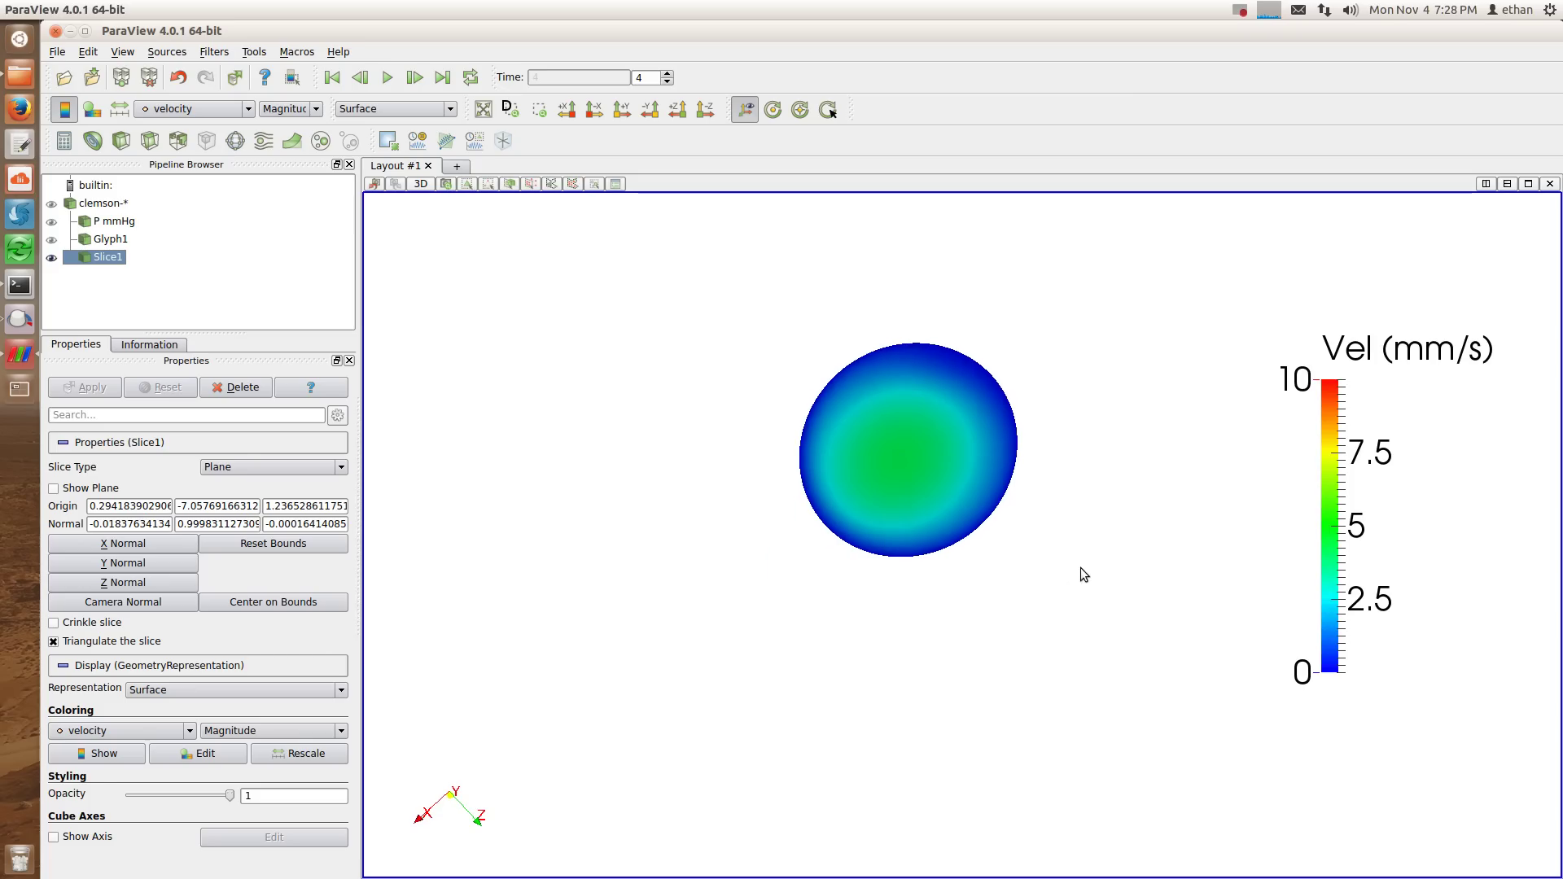
Warp Slice1 by the velocity vector with a scale factor of 1 and inspect the velocity profile from the side
click(292, 142)
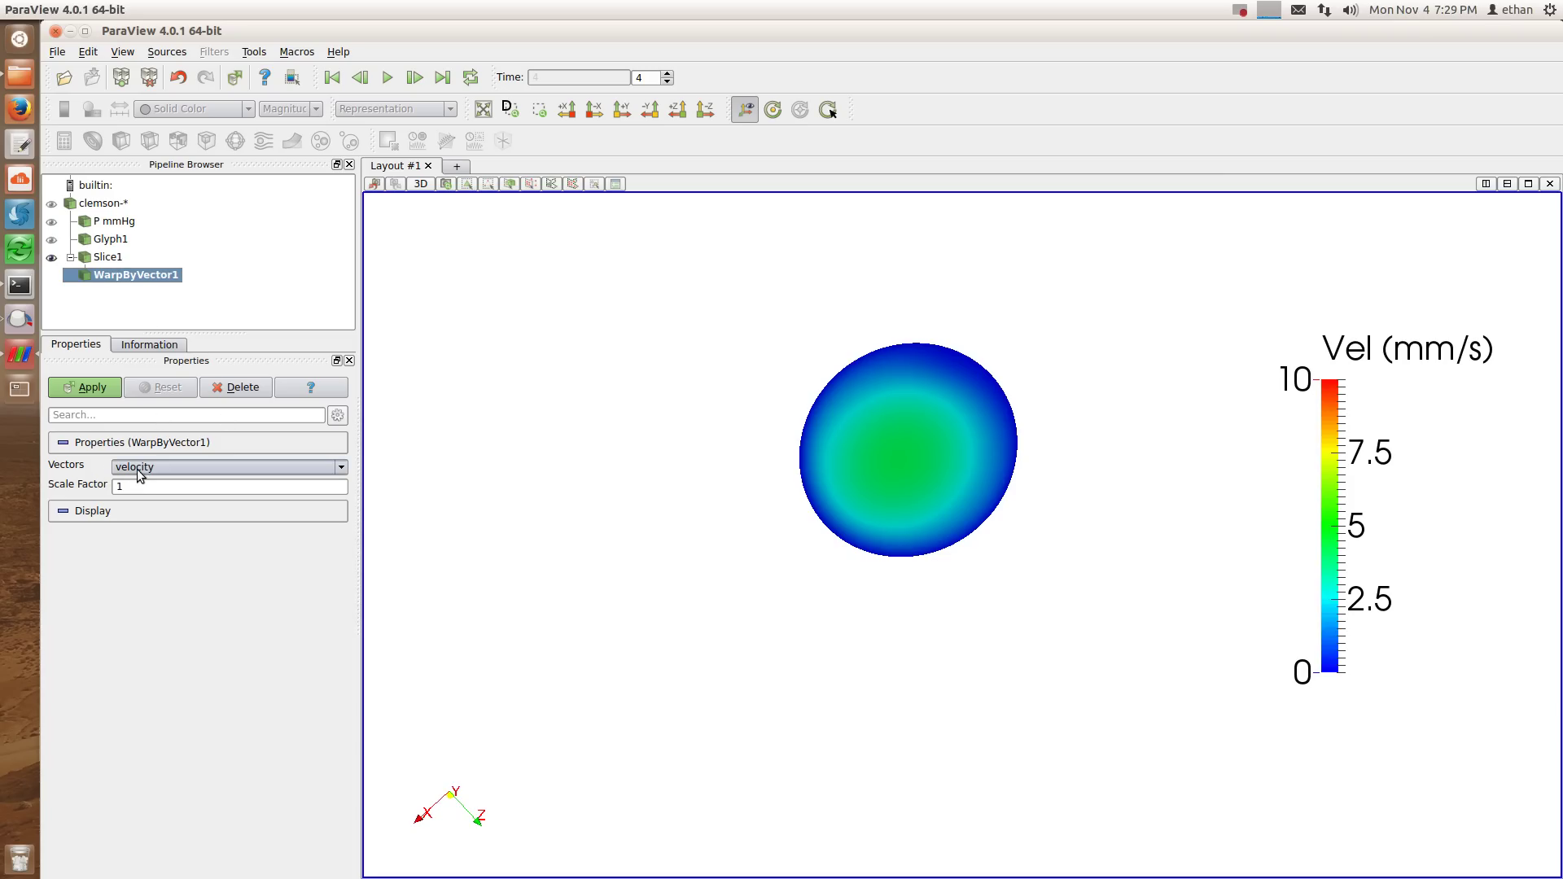
click(92, 389)
drag(858, 619, 695, 605)
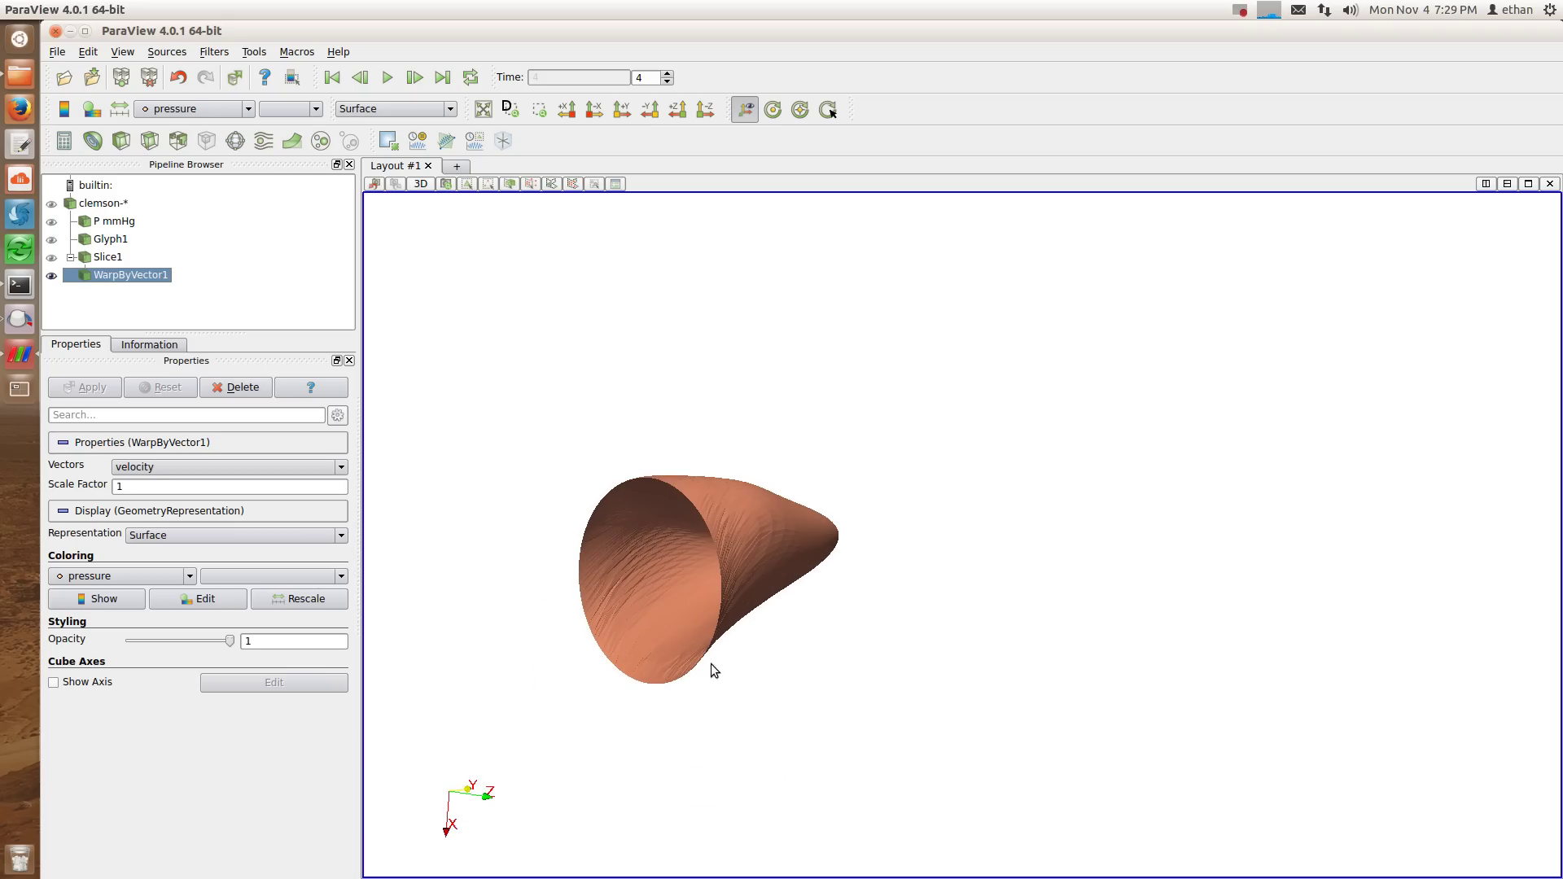
drag(841, 625, 826, 583)
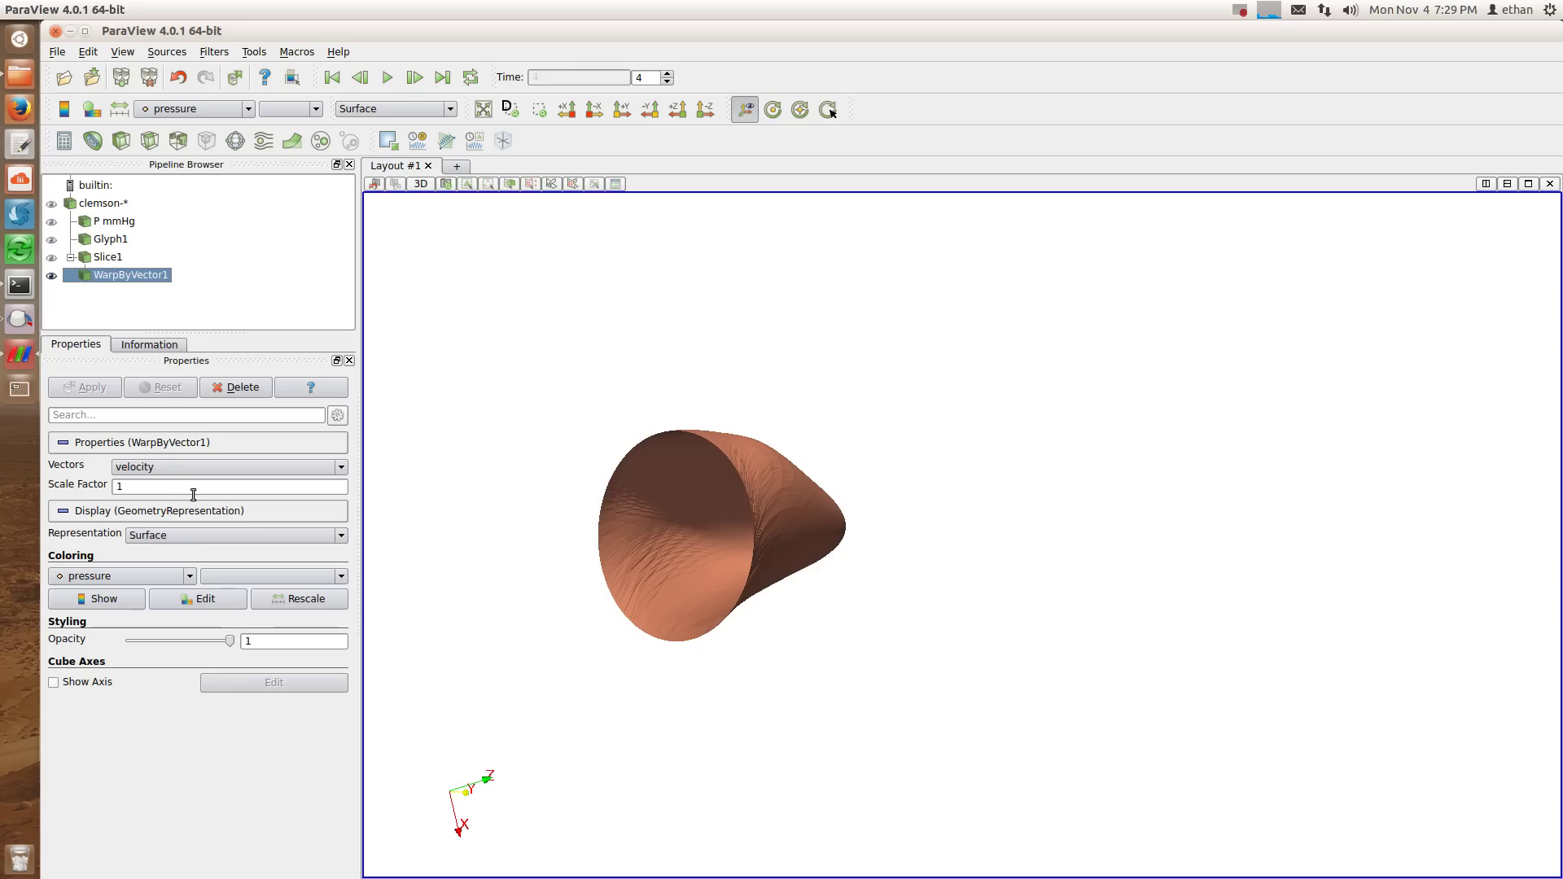
drag(898, 602, 840, 613)
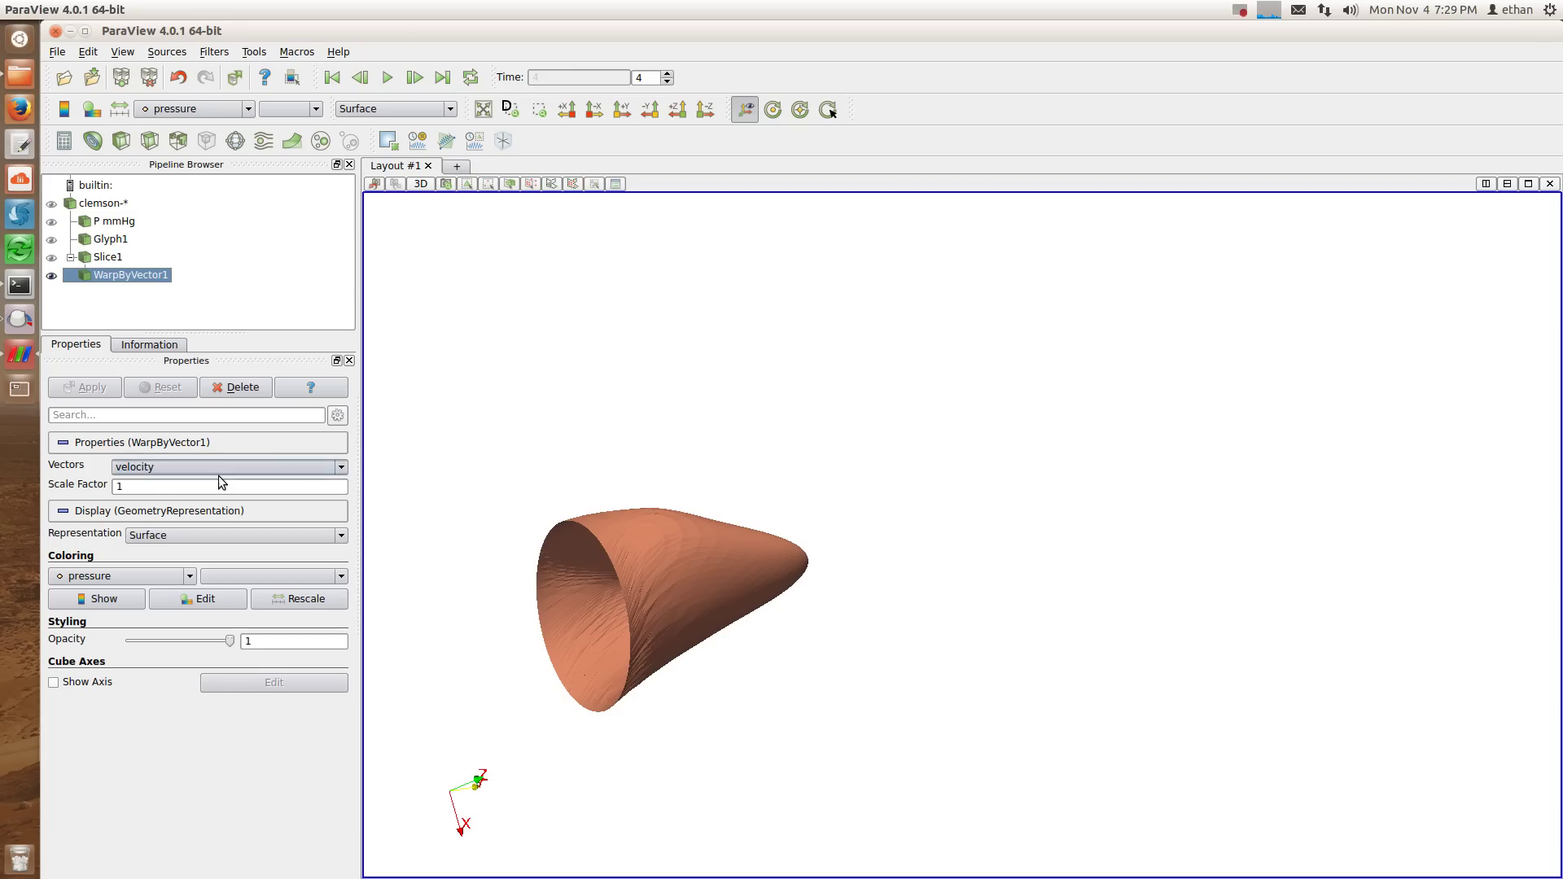
Set the warped slice's scale factor to 2 and apply it
double_click(154, 487)
text(2)
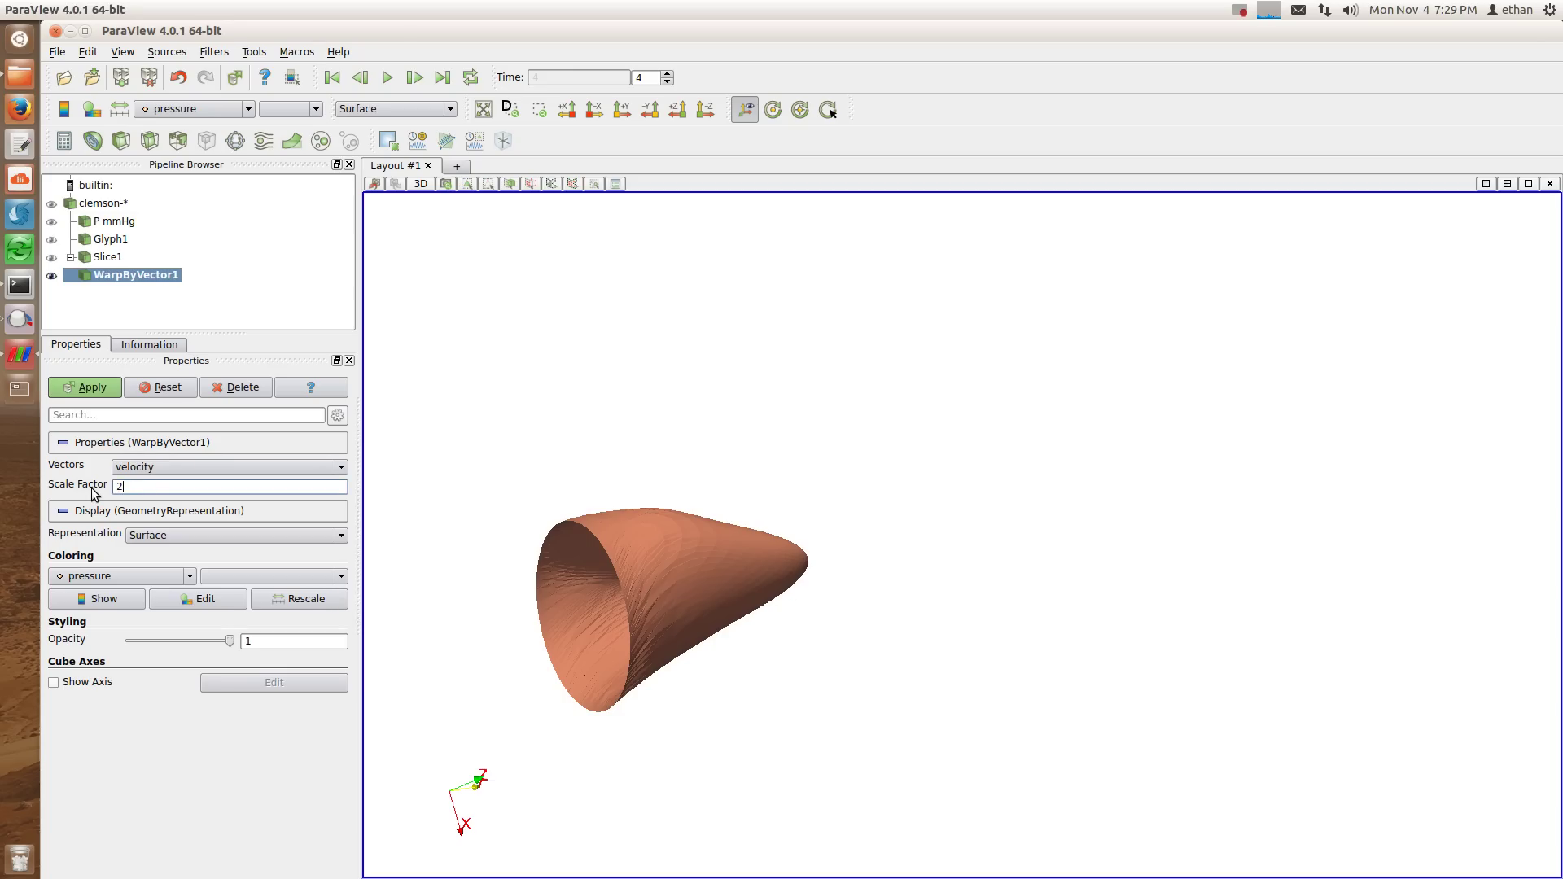
click(104, 387)
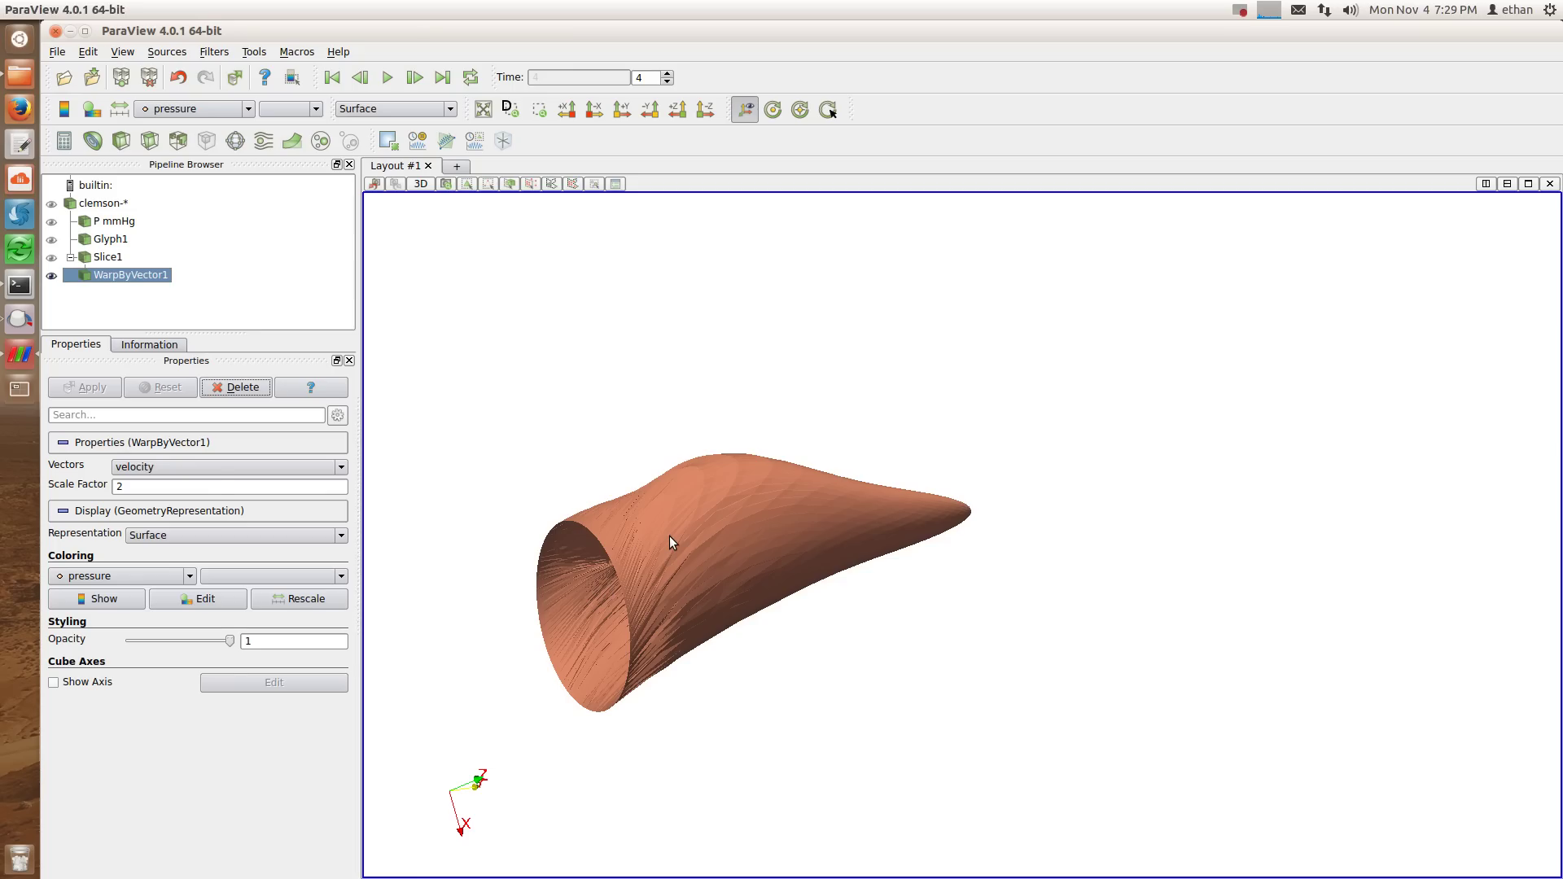
Set the warped slice's scale factor to 0.5 and apply it
drag(214, 487, 108, 487)
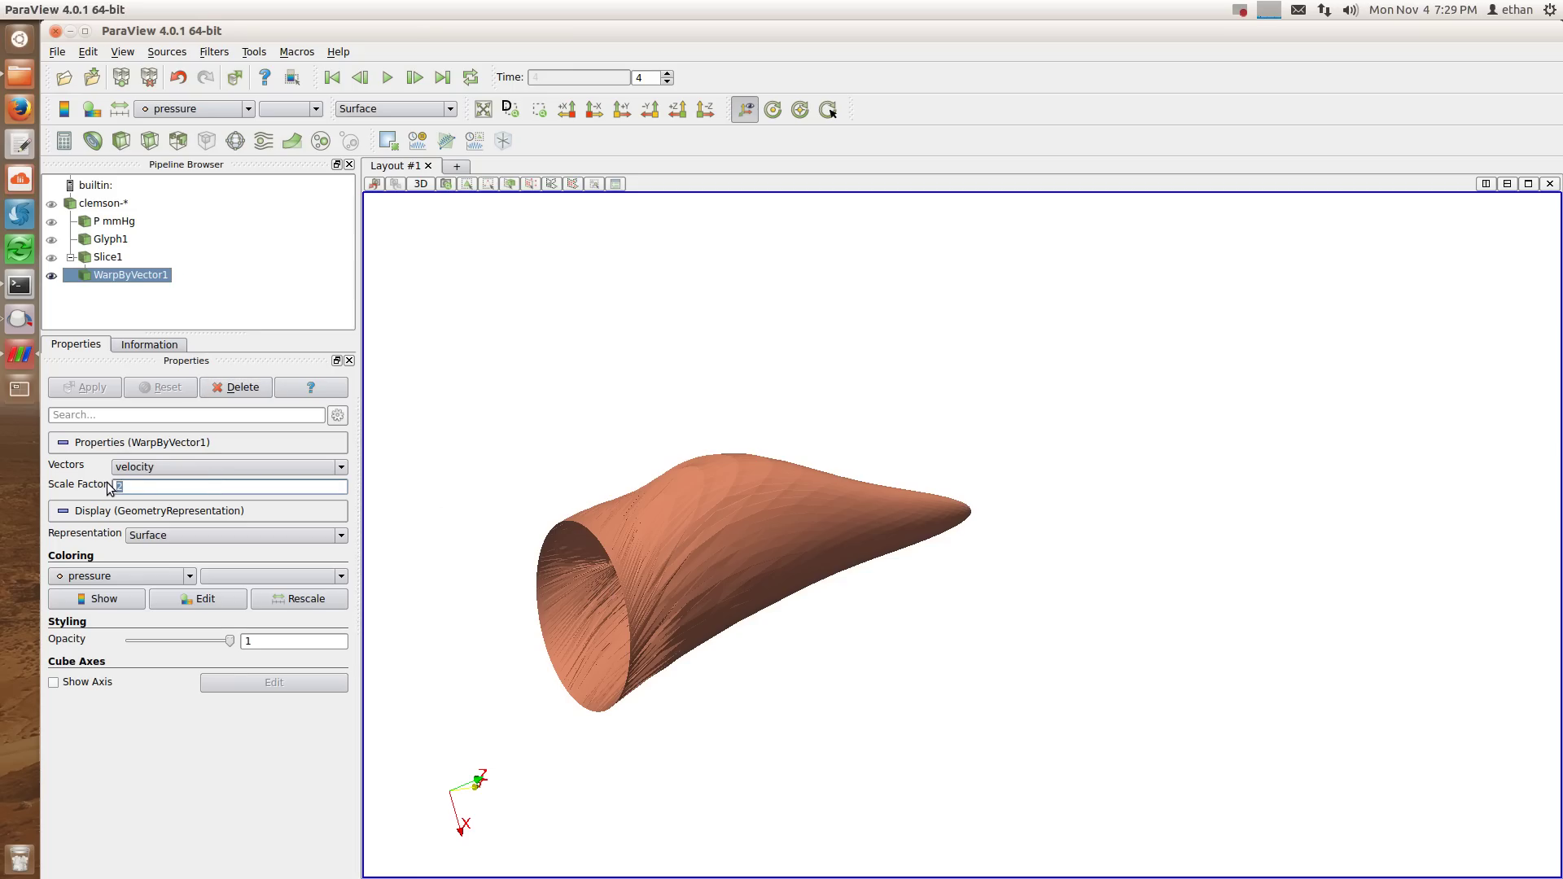
text(0.5)
click(99, 390)
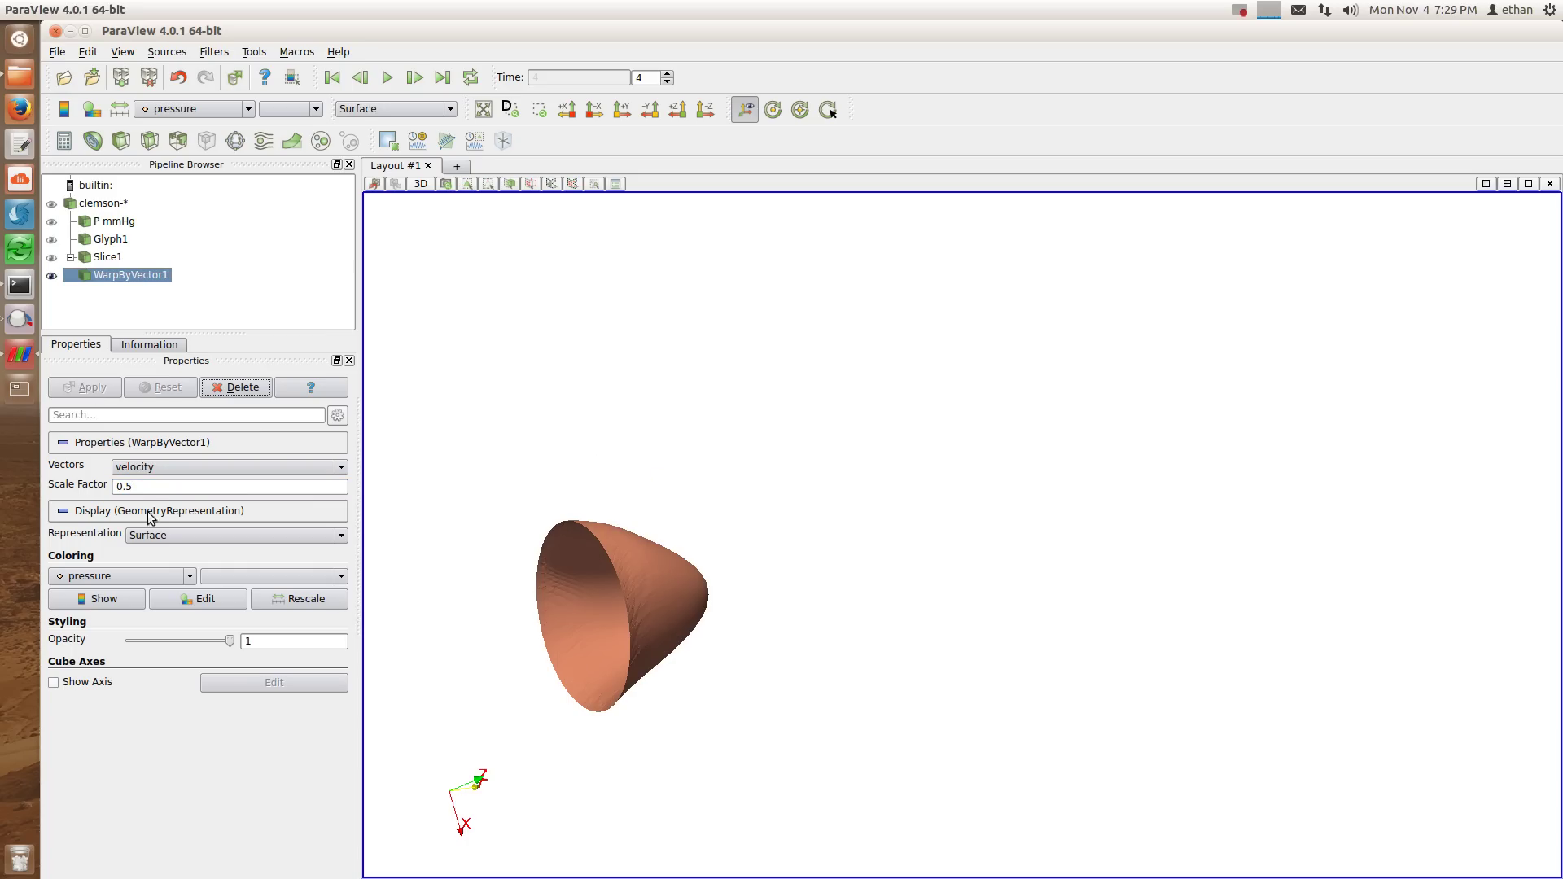
mouse_move(846, 634)
mouse_down()
mouse_move(972, 611)
mouse_move(725, 663)
mouse_move(855, 617)
mouse_move(814, 583)
mouse_move(804, 673)
mouse_move(886, 669)
mouse_move(848, 657)
mouse_up()
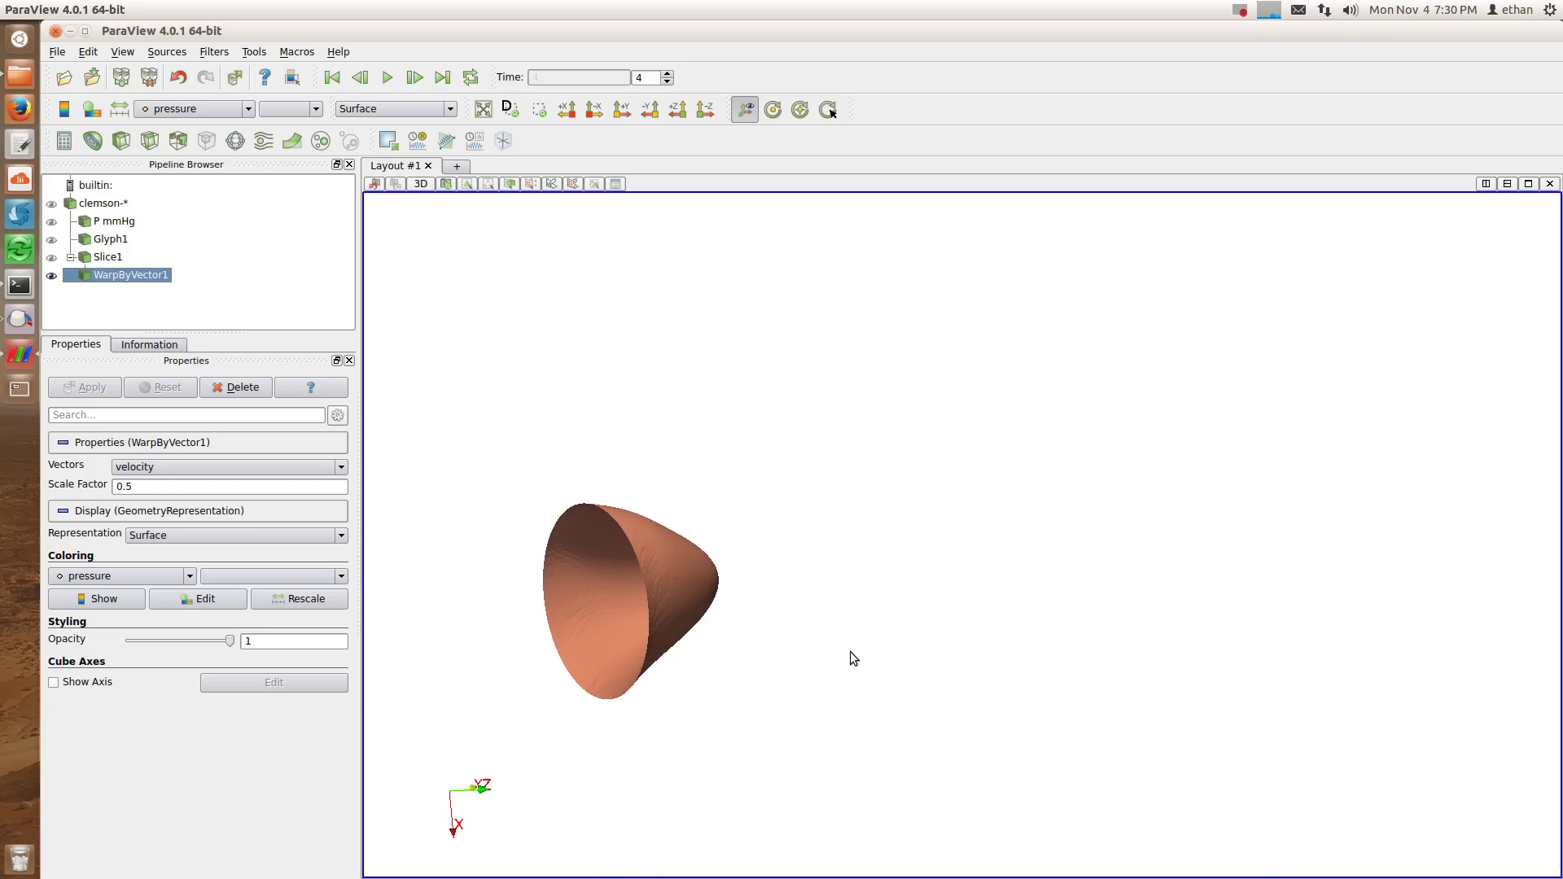
Show the clemson surface, set its opacity to 0.19 and inspect the warped velocity profile inside the vessel
click(50, 204)
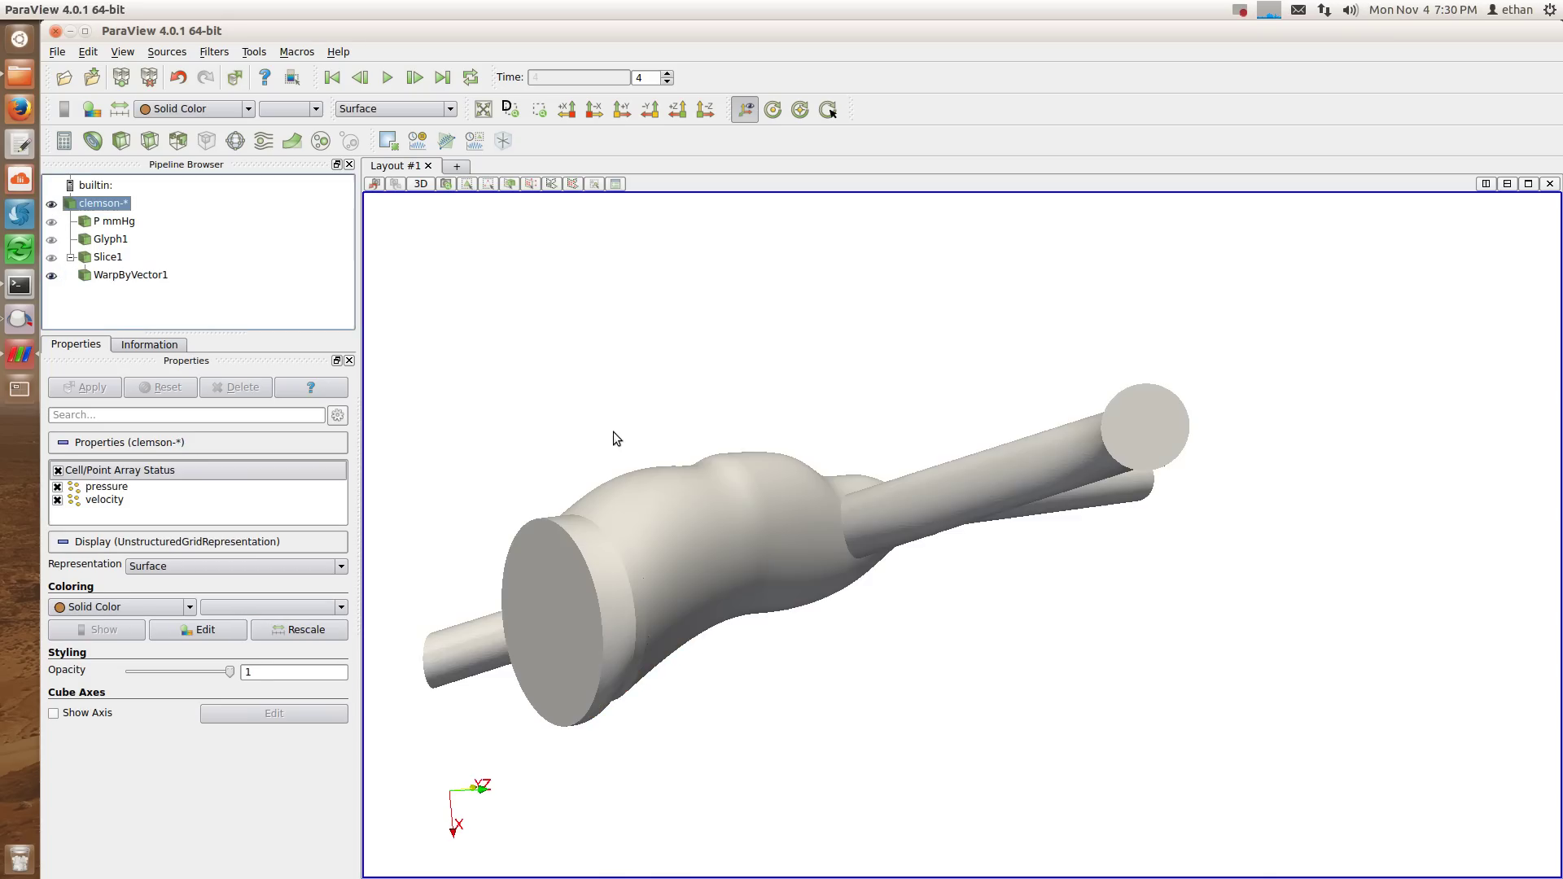
drag(974, 603, 1003, 569)
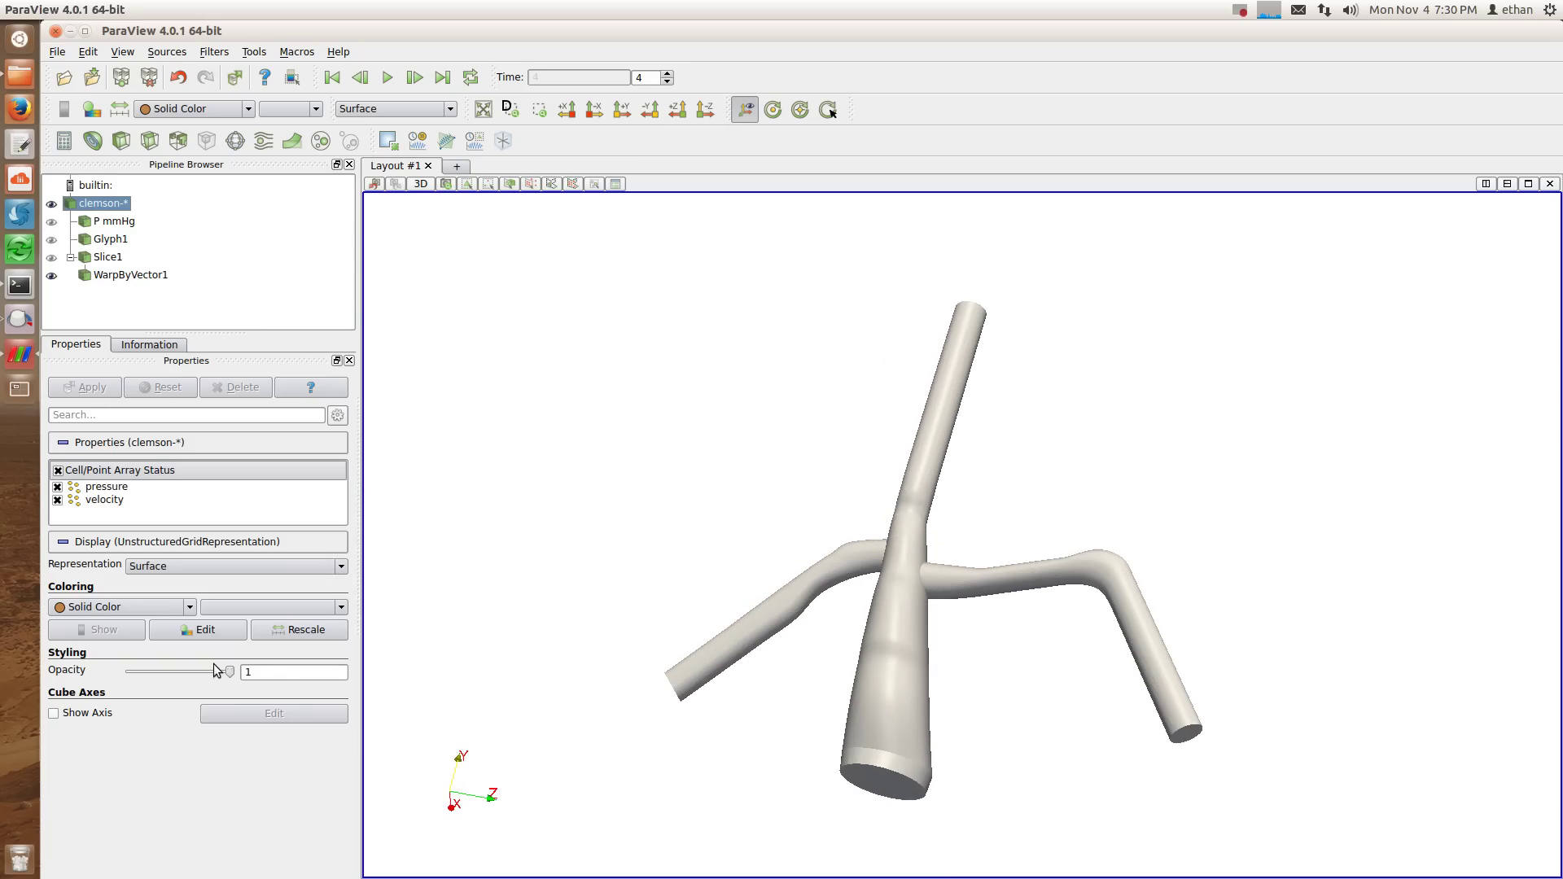
drag(230, 671, 147, 673)
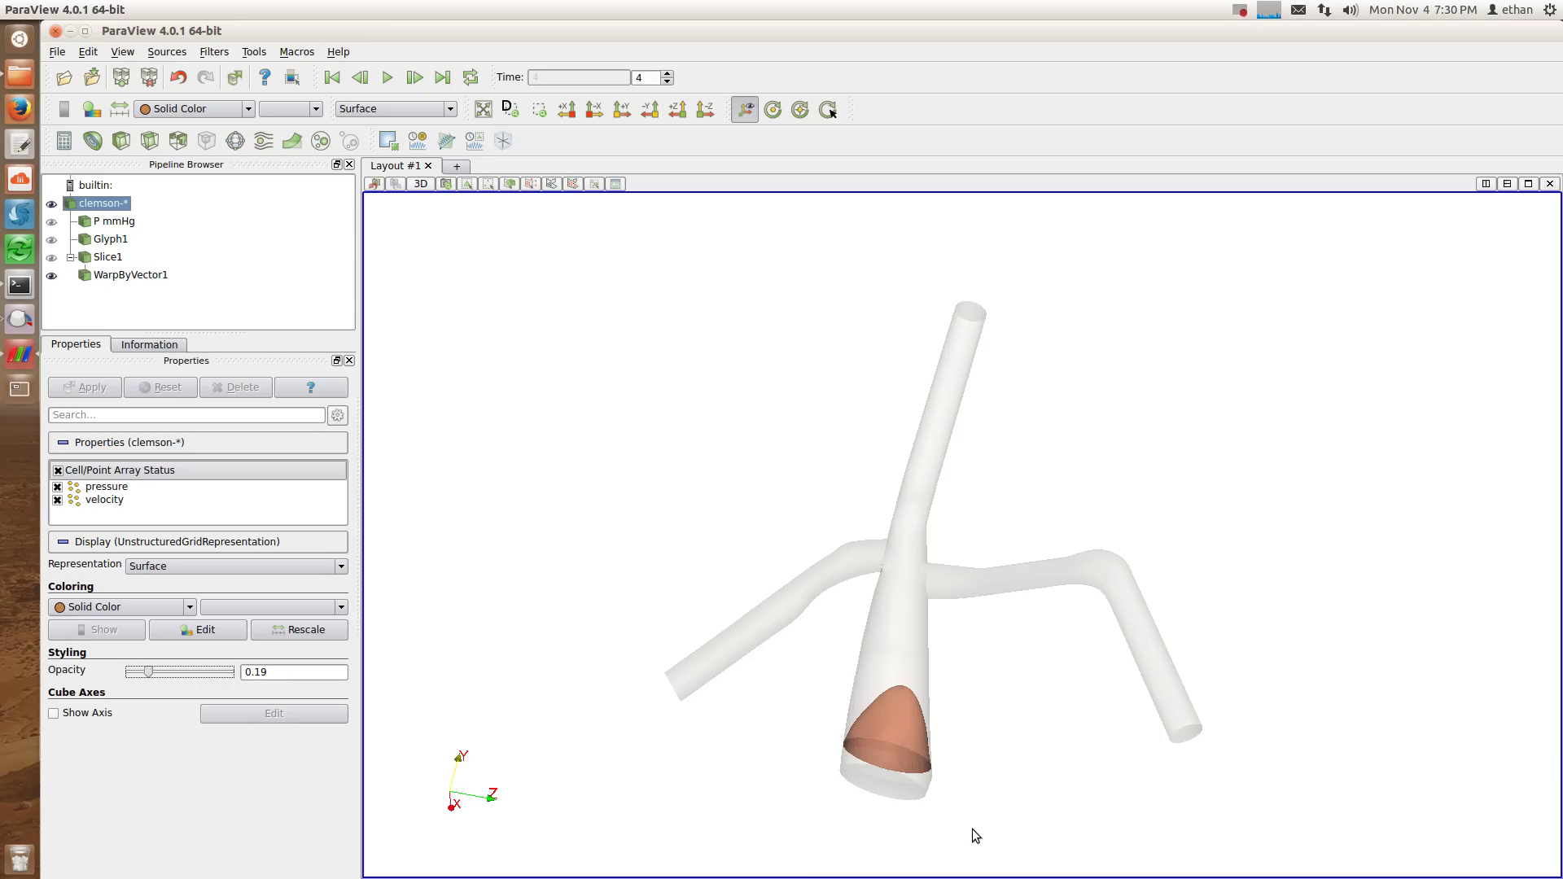
drag(1062, 746, 1204, 795)
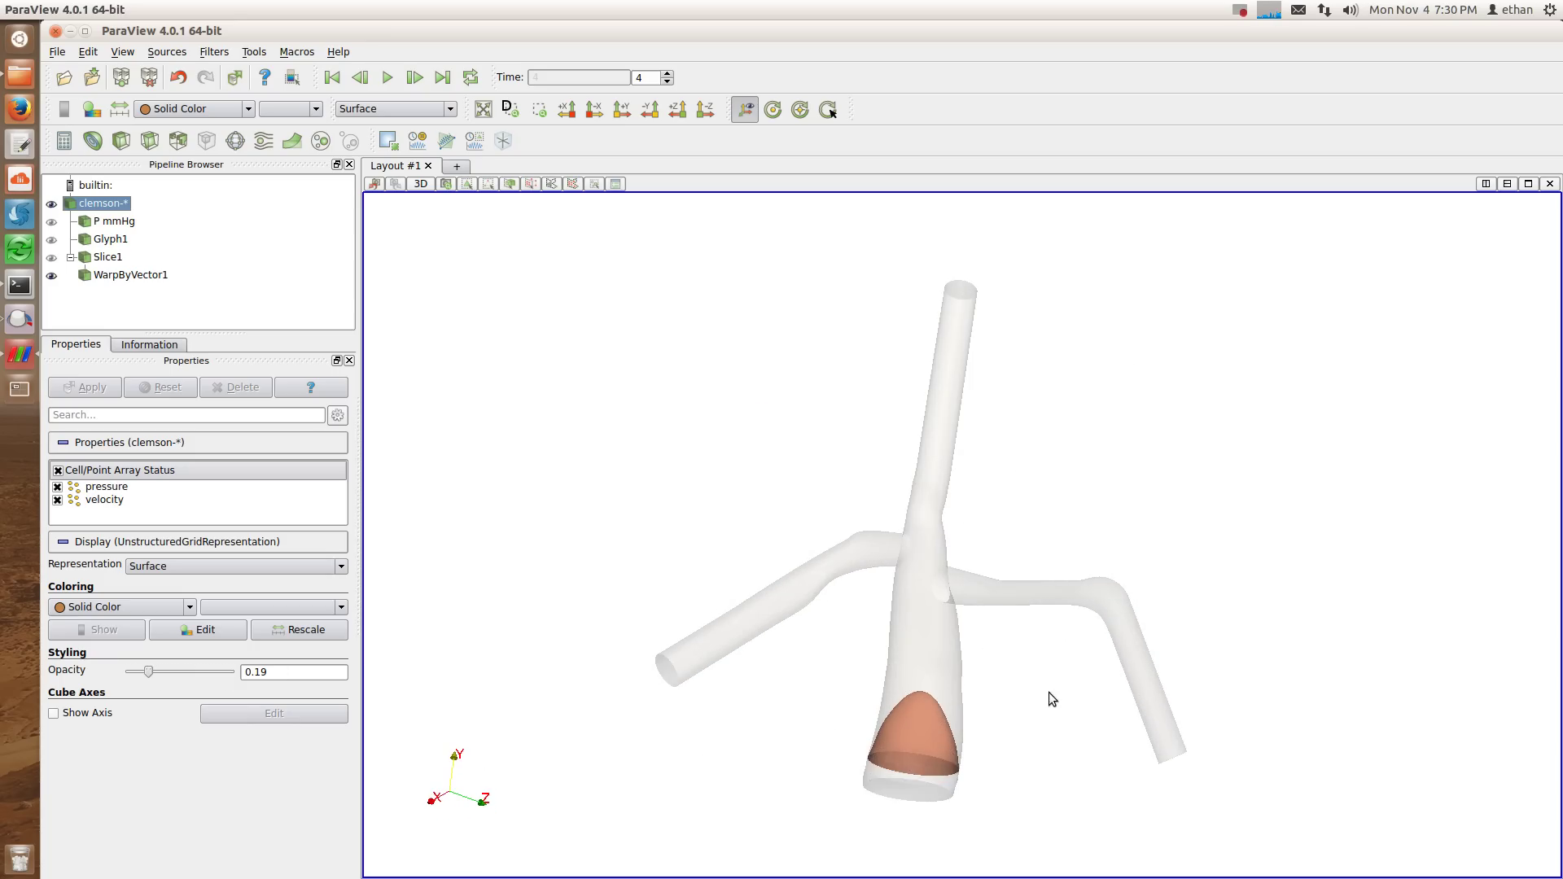
drag(1048, 693, 916, 734)
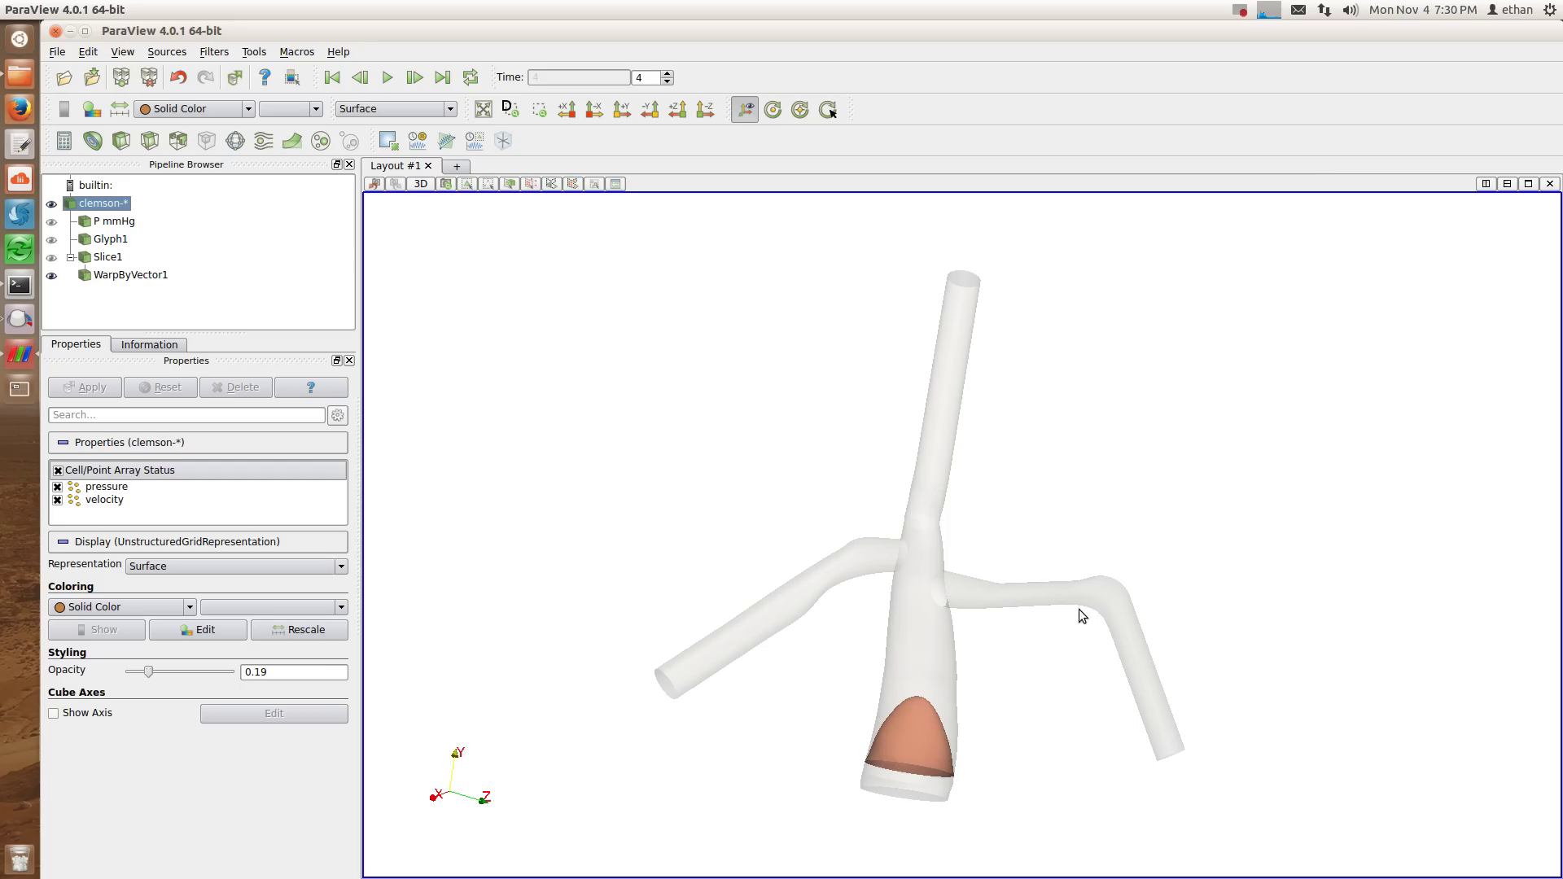
drag(1043, 518, 981, 470)
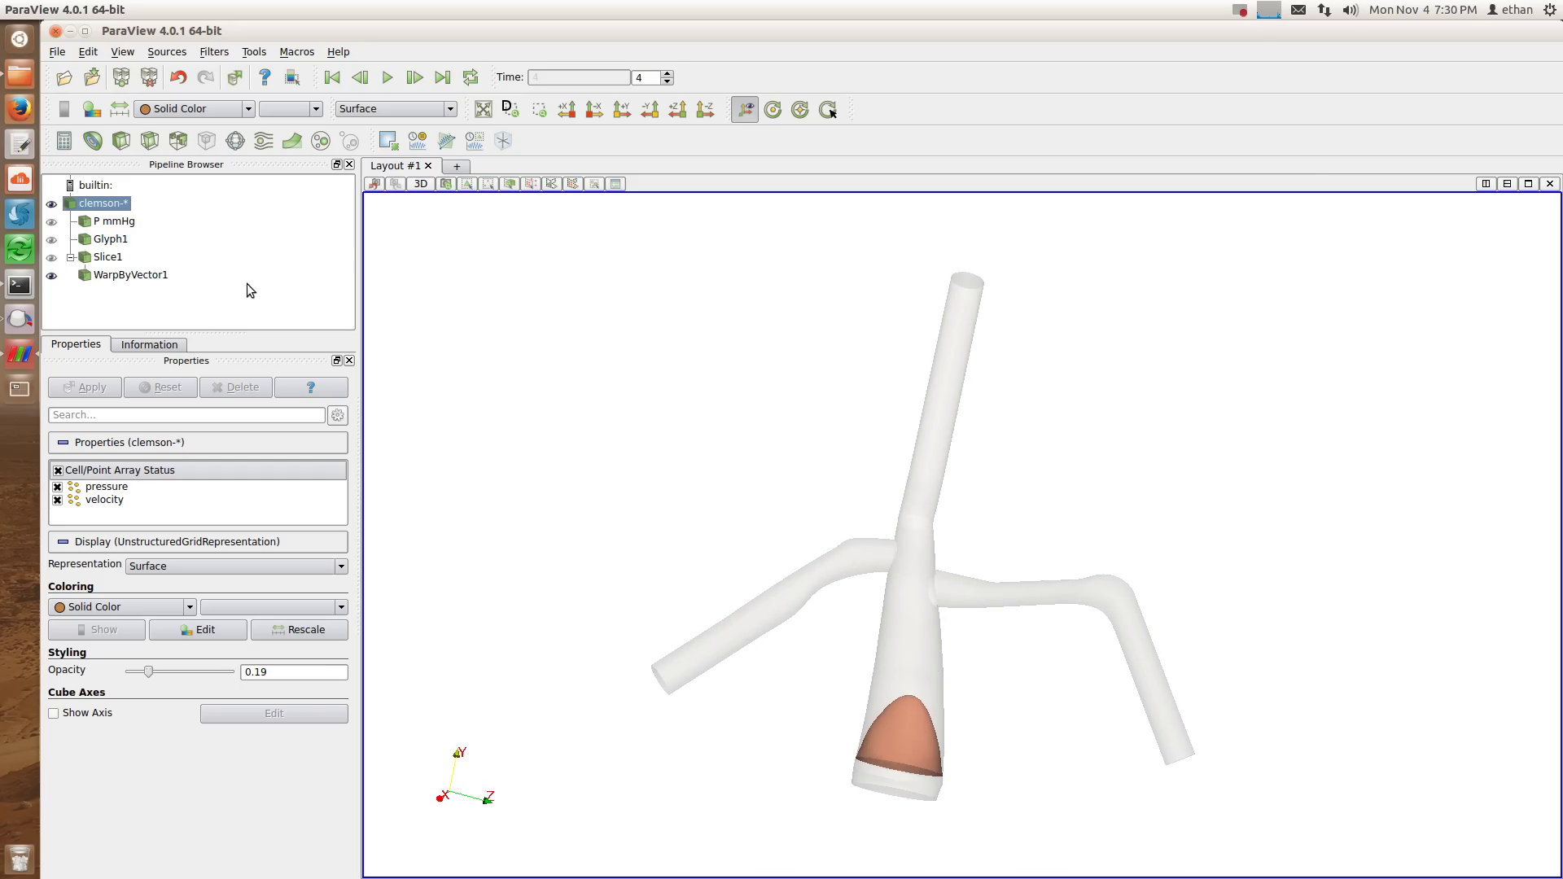
Hide WarpByVector1 and warp the whole clemson model by velocity with a scale factor of 1
click(51, 276)
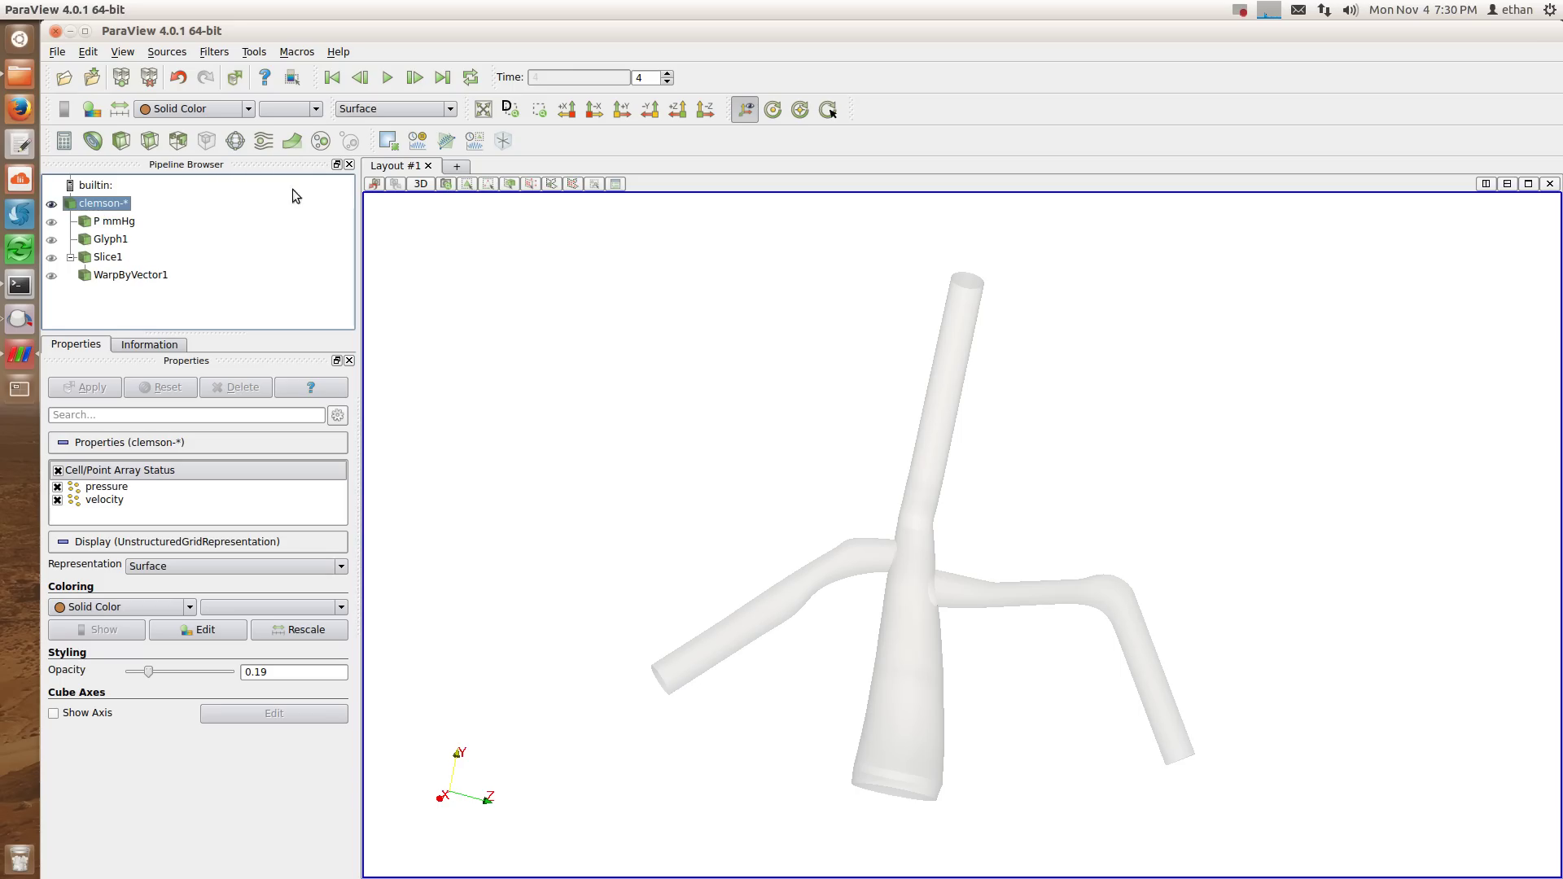
click(294, 143)
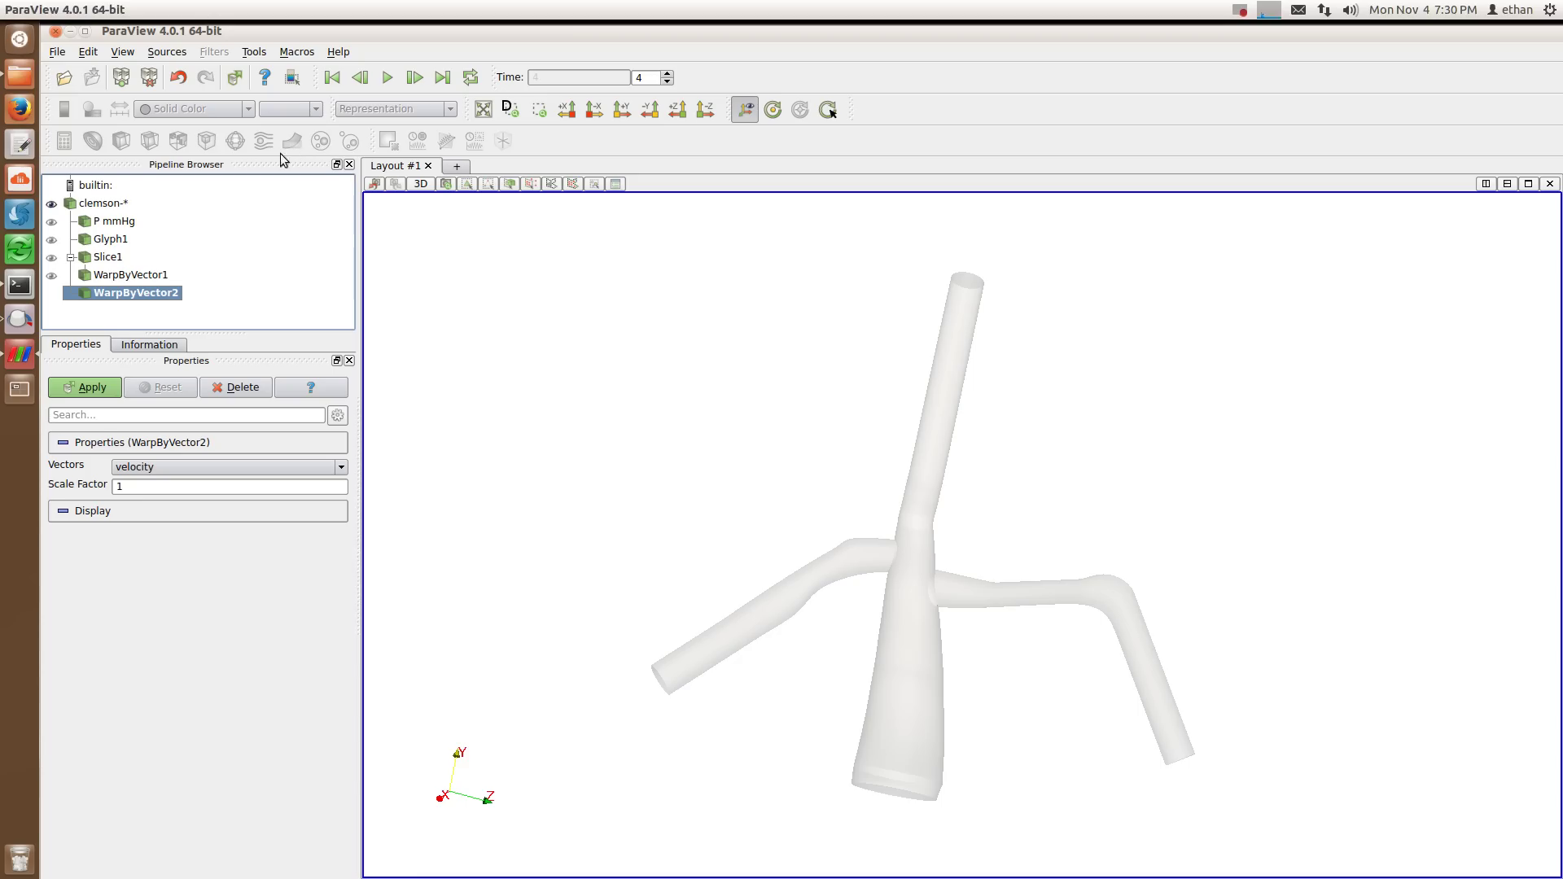
click(91, 386)
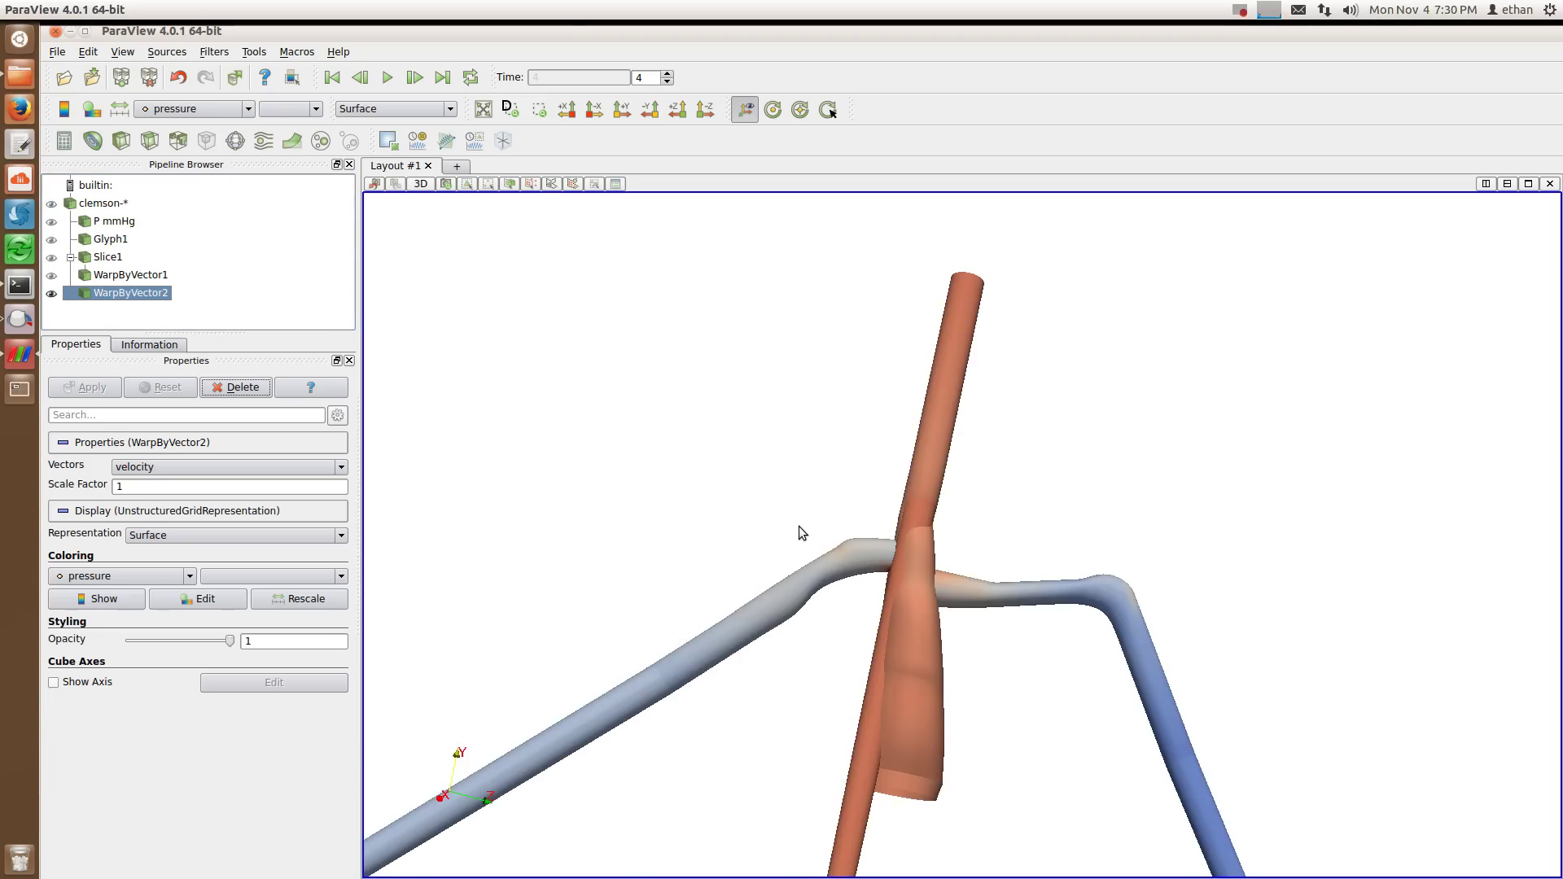
right_drag(1076, 681, 998, 605)
drag(998, 606, 827, 583)
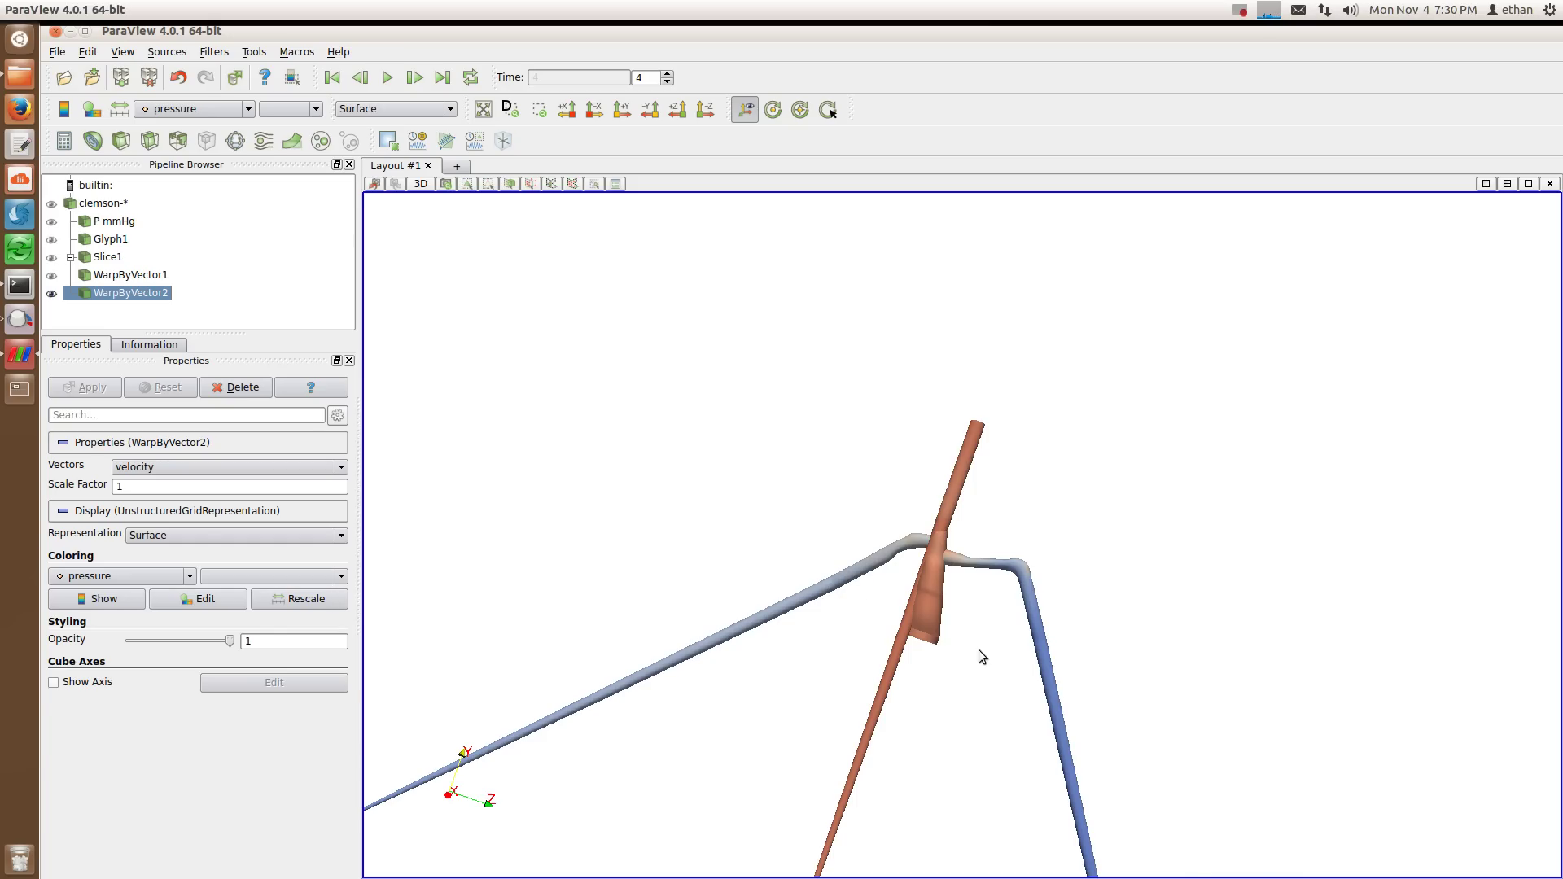
drag(980, 651, 1008, 671)
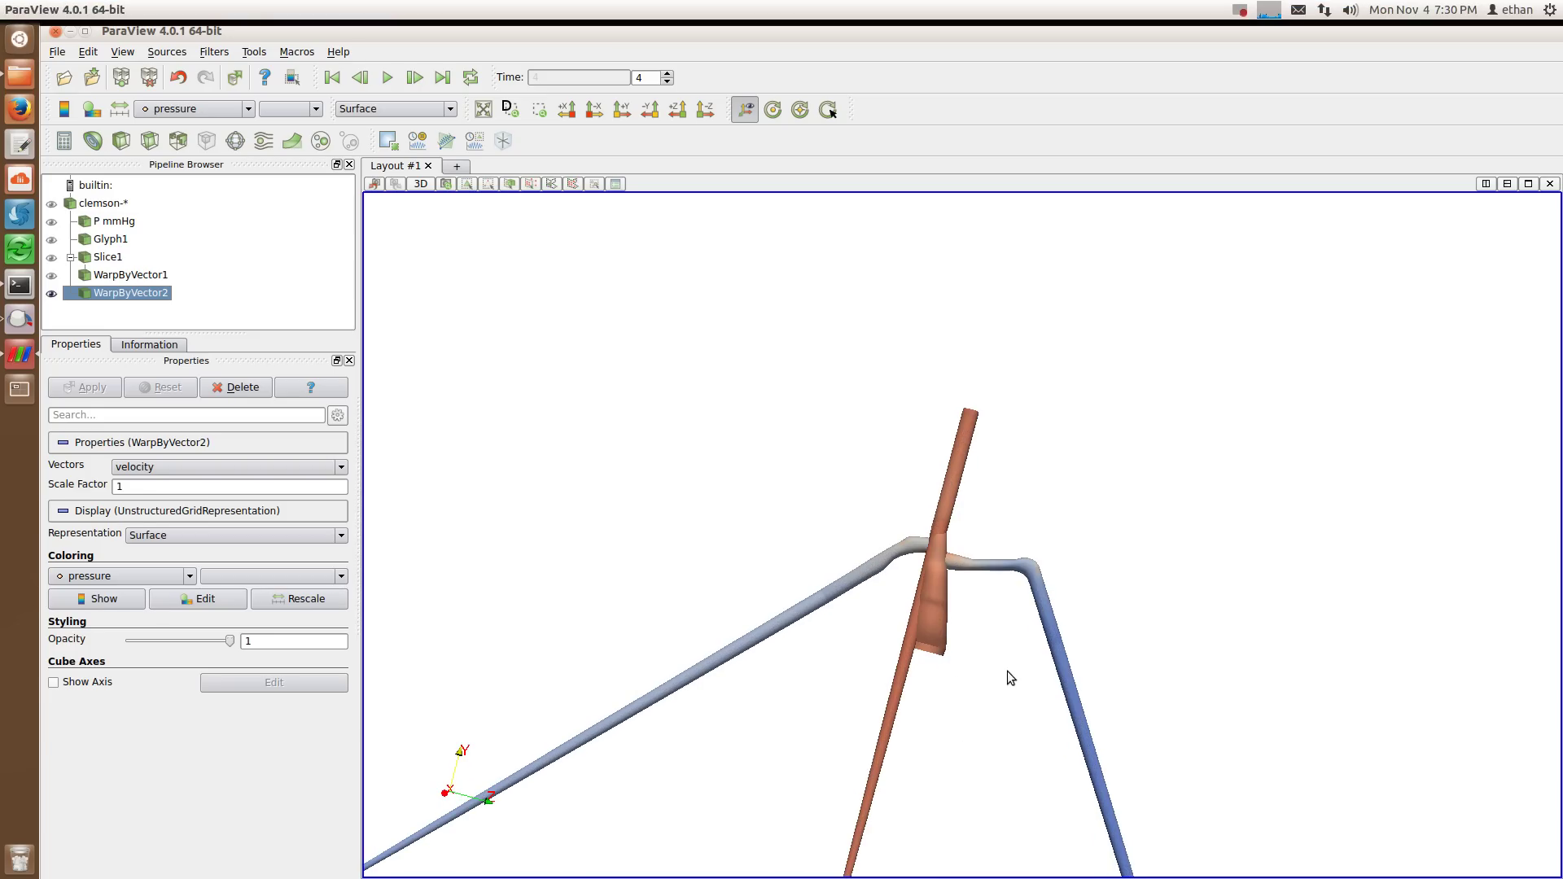
Set WarpByVector2's scale factor to 0.1, apply it and inspect the warped model
double_click(203, 487)
text(0.)
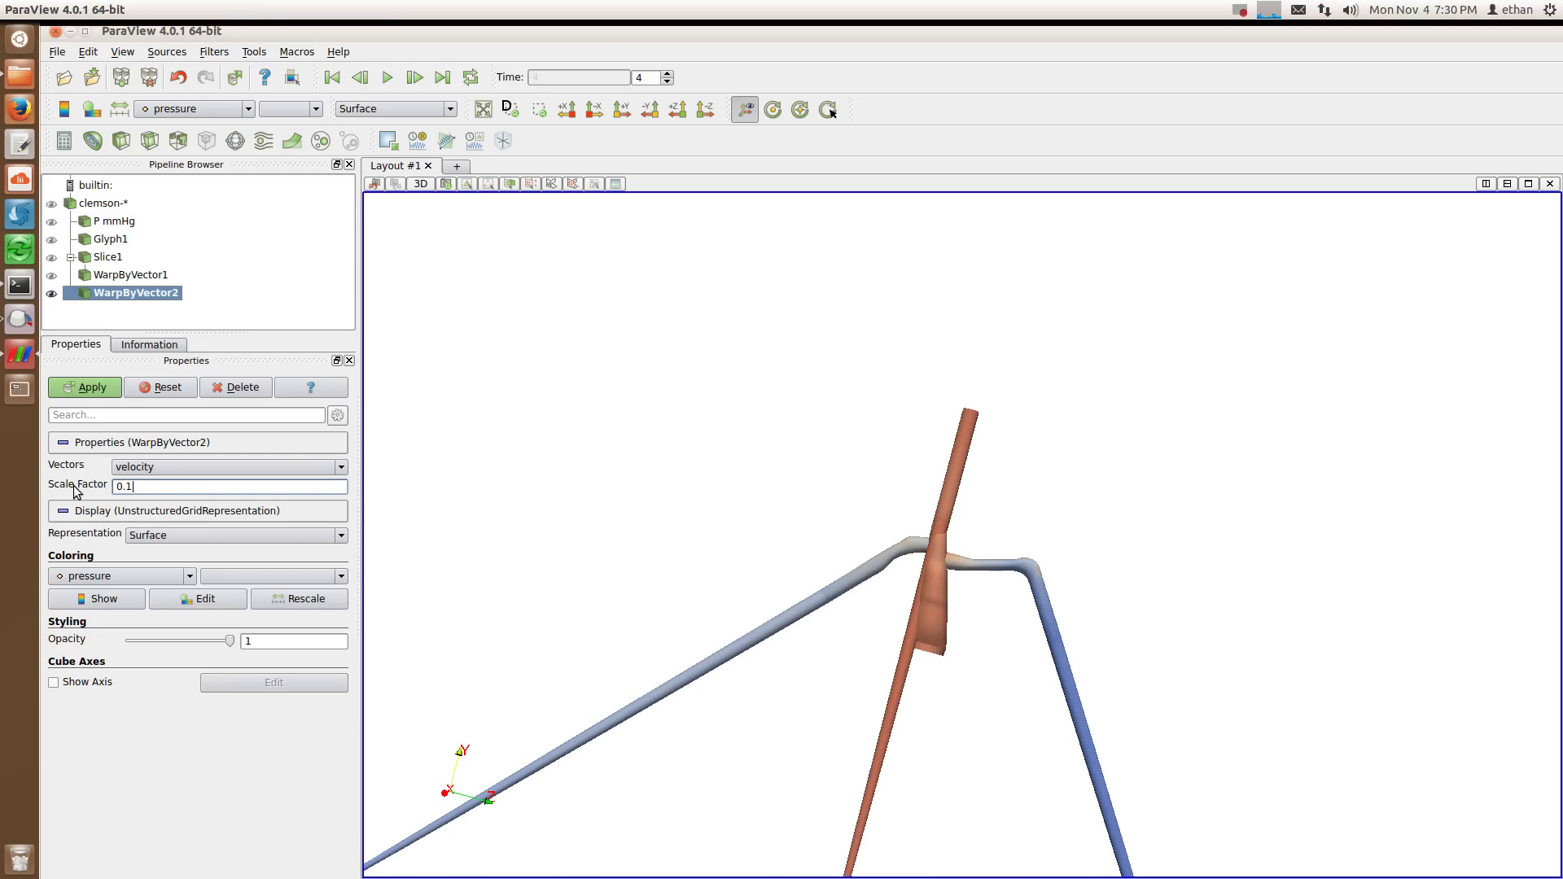
text(1)
click(96, 389)
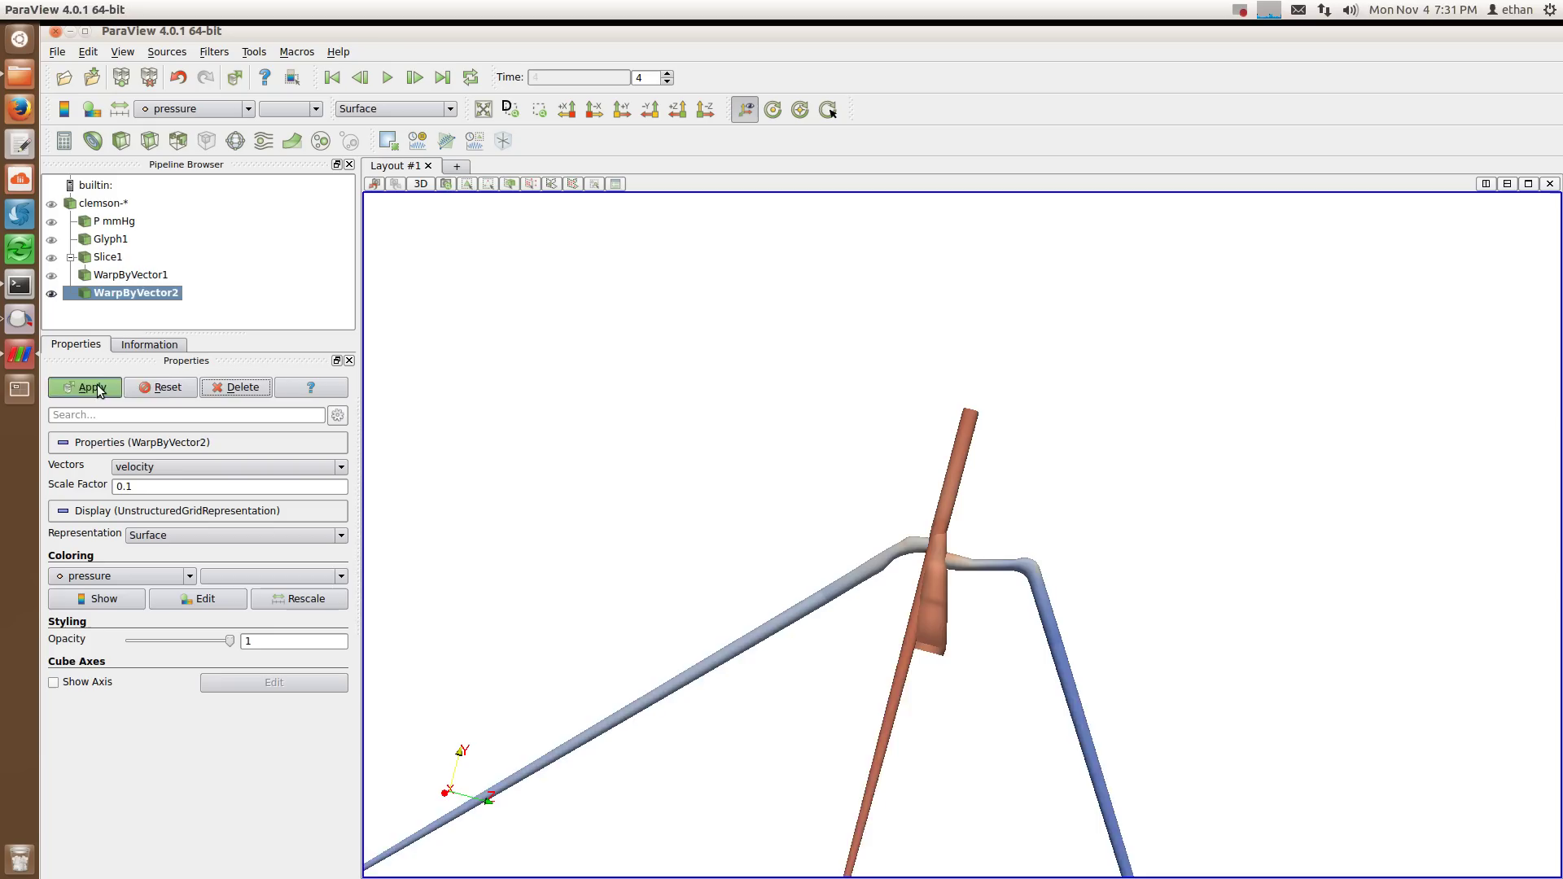
drag(994, 692, 1234, 663)
drag(1040, 364, 888, 518)
Replace WarpByVector2 in the view with the clemson surface and Slice1, and hide the slice's velocity legend
click(51, 293)
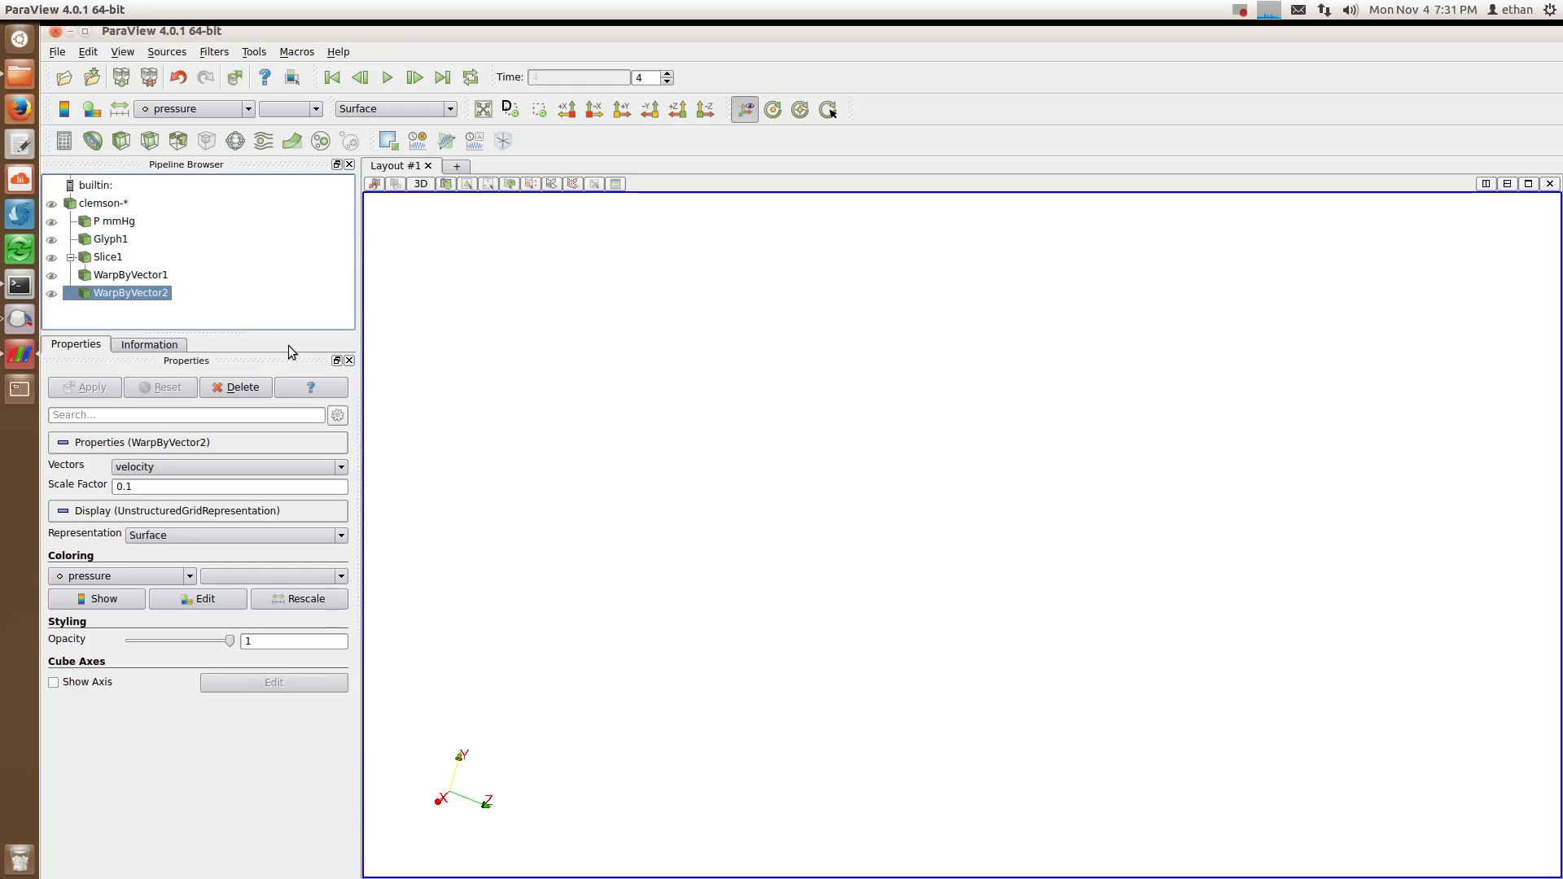
click(52, 203)
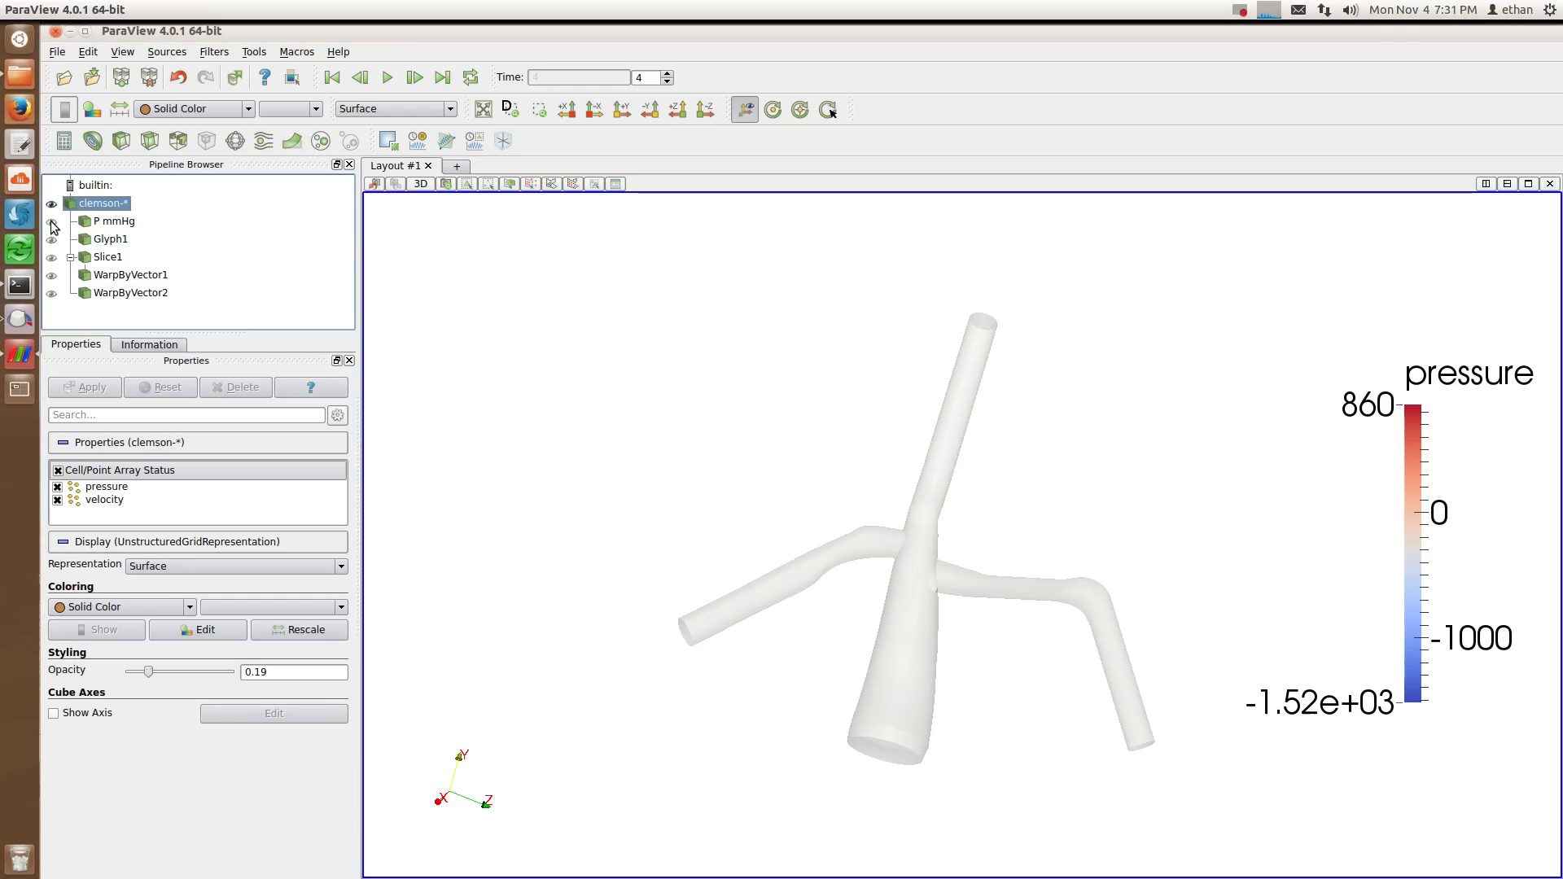
click(51, 258)
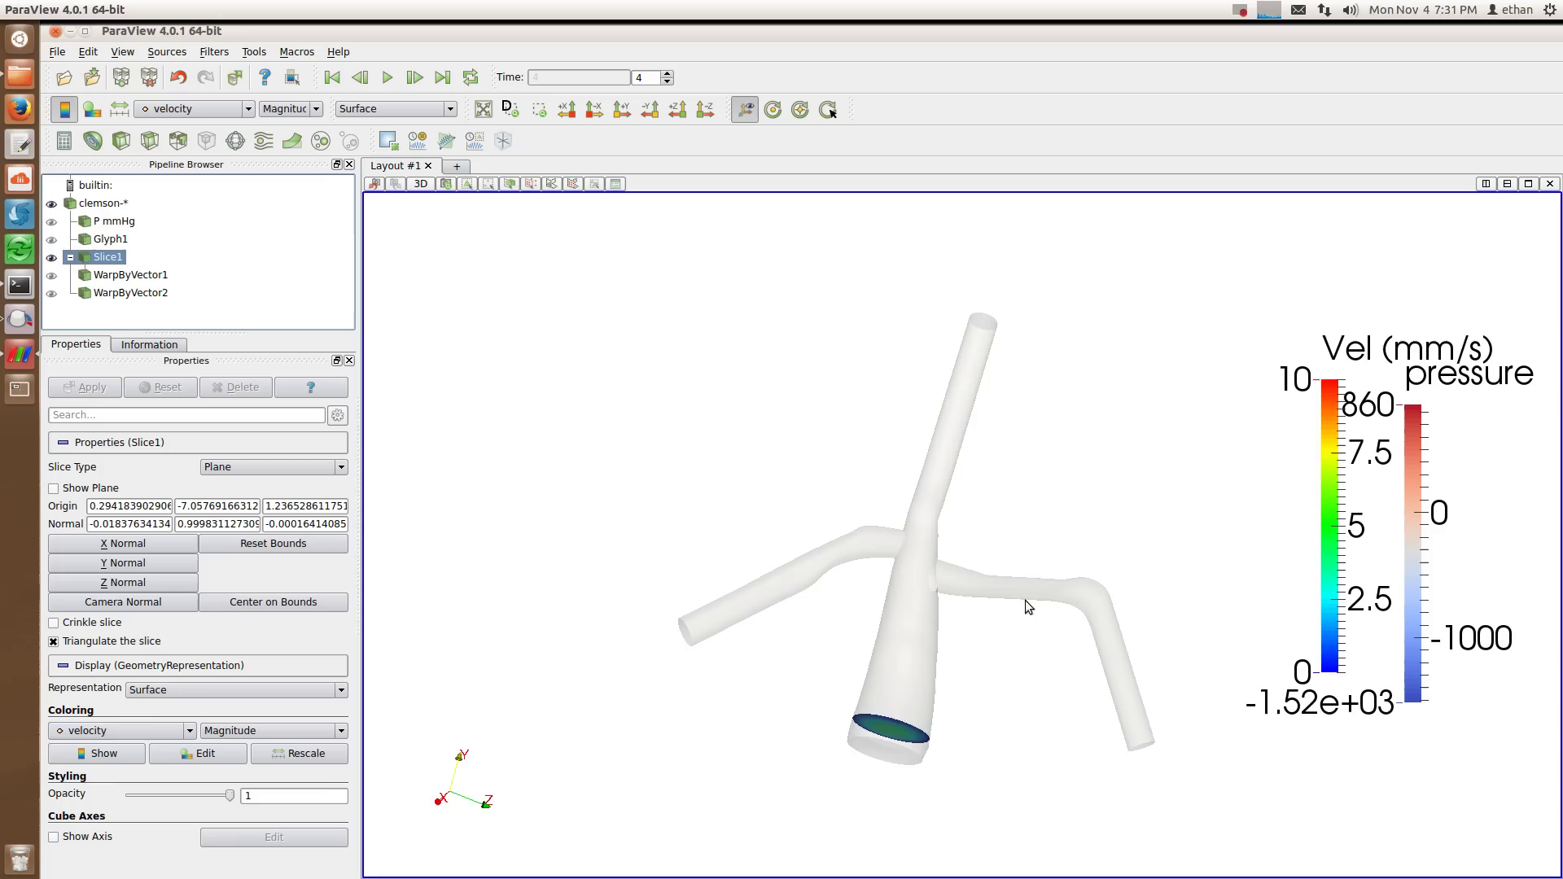
drag(969, 667, 933, 684)
drag(1034, 646, 985, 692)
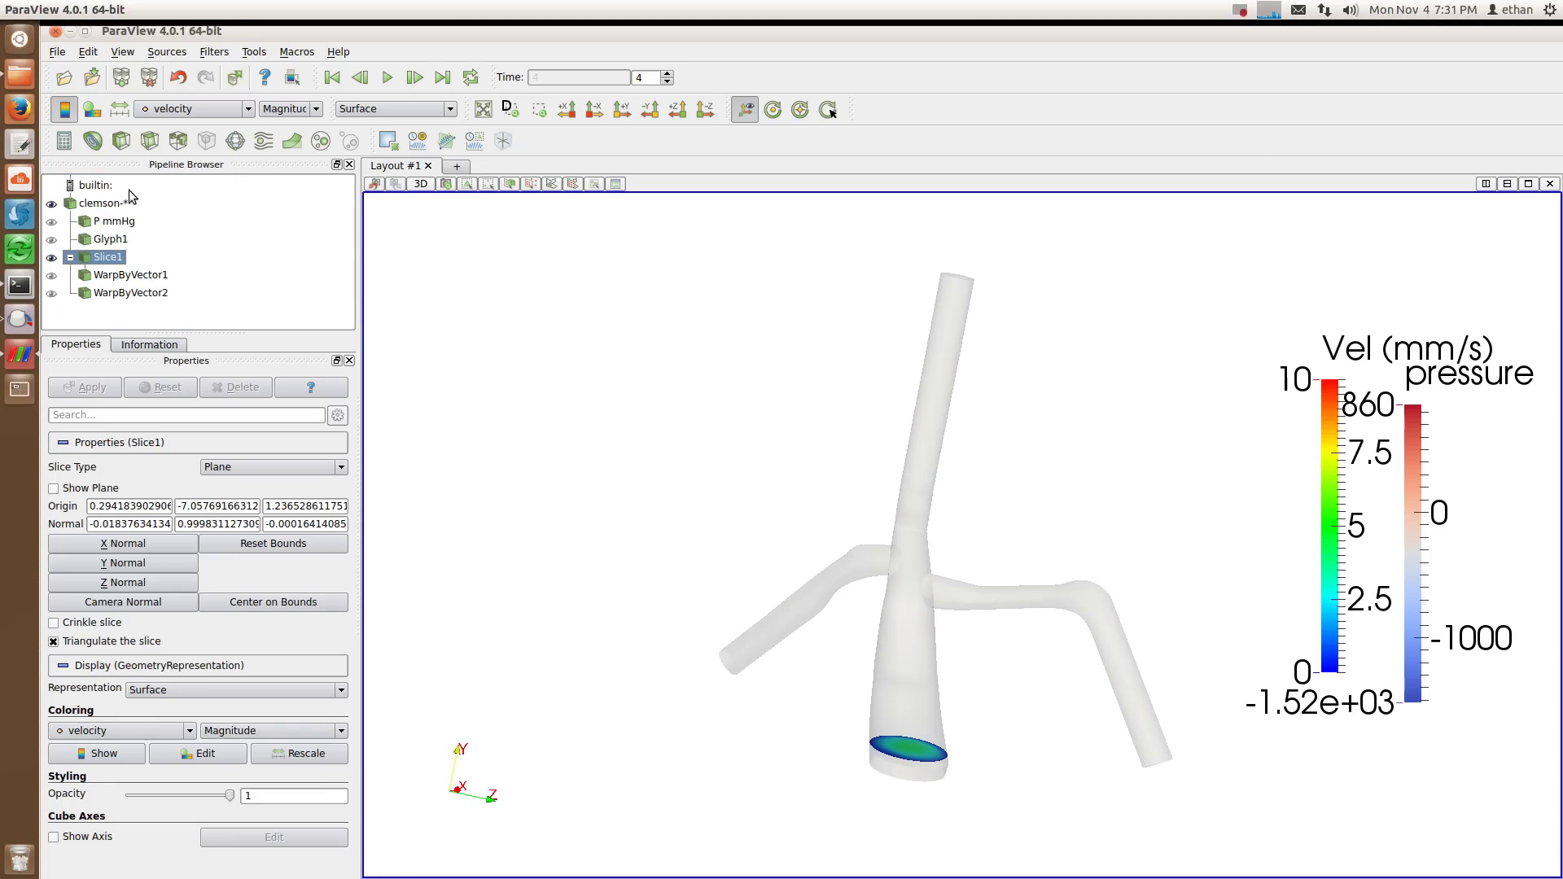
drag(1138, 537, 795, 621)
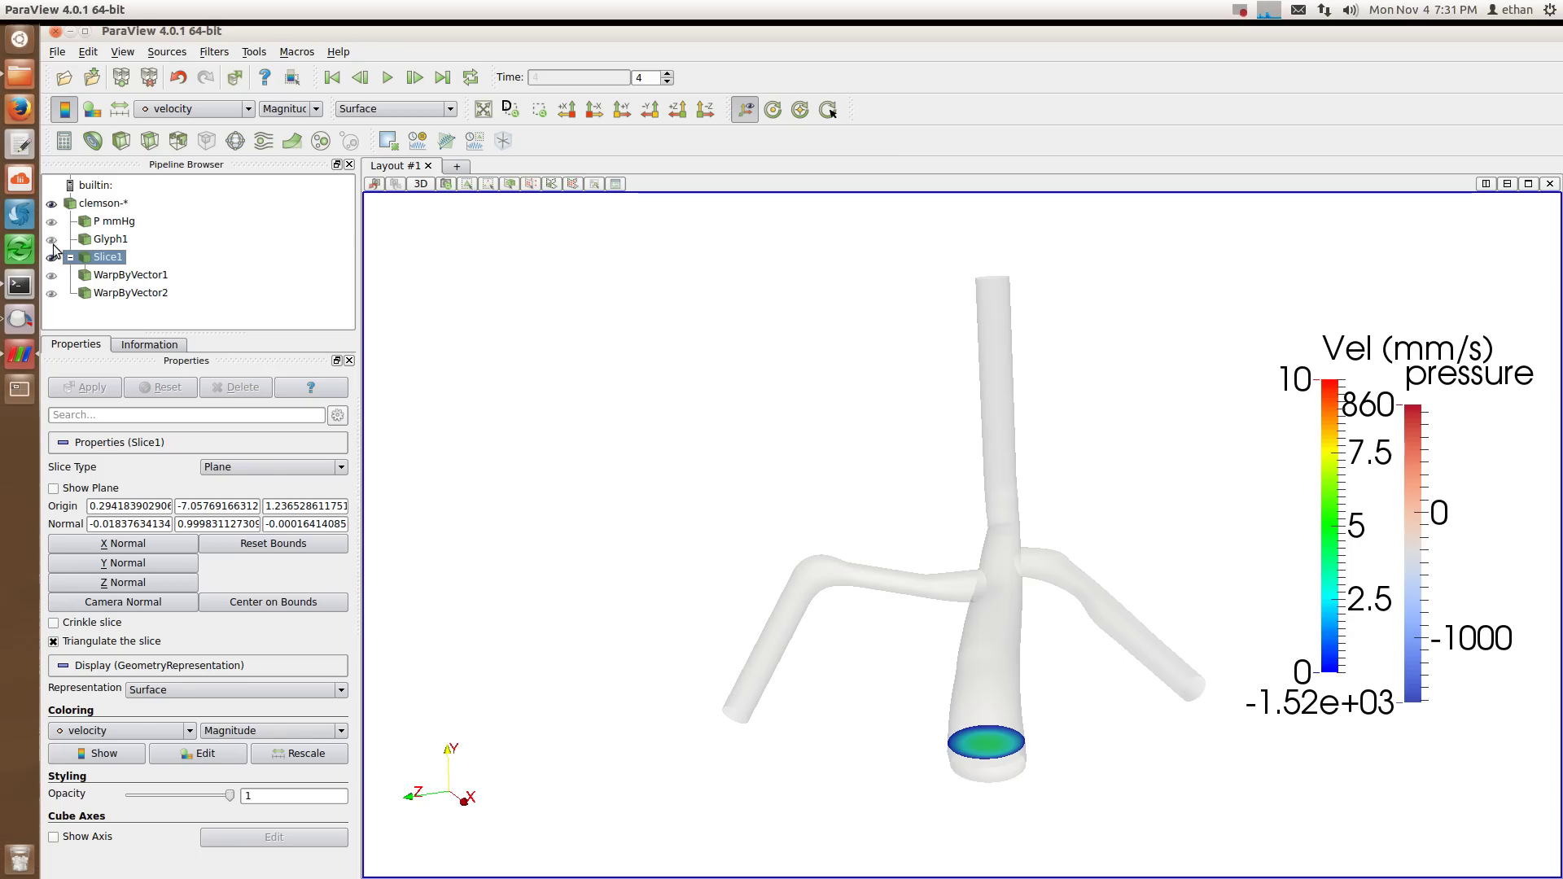
click(64, 104)
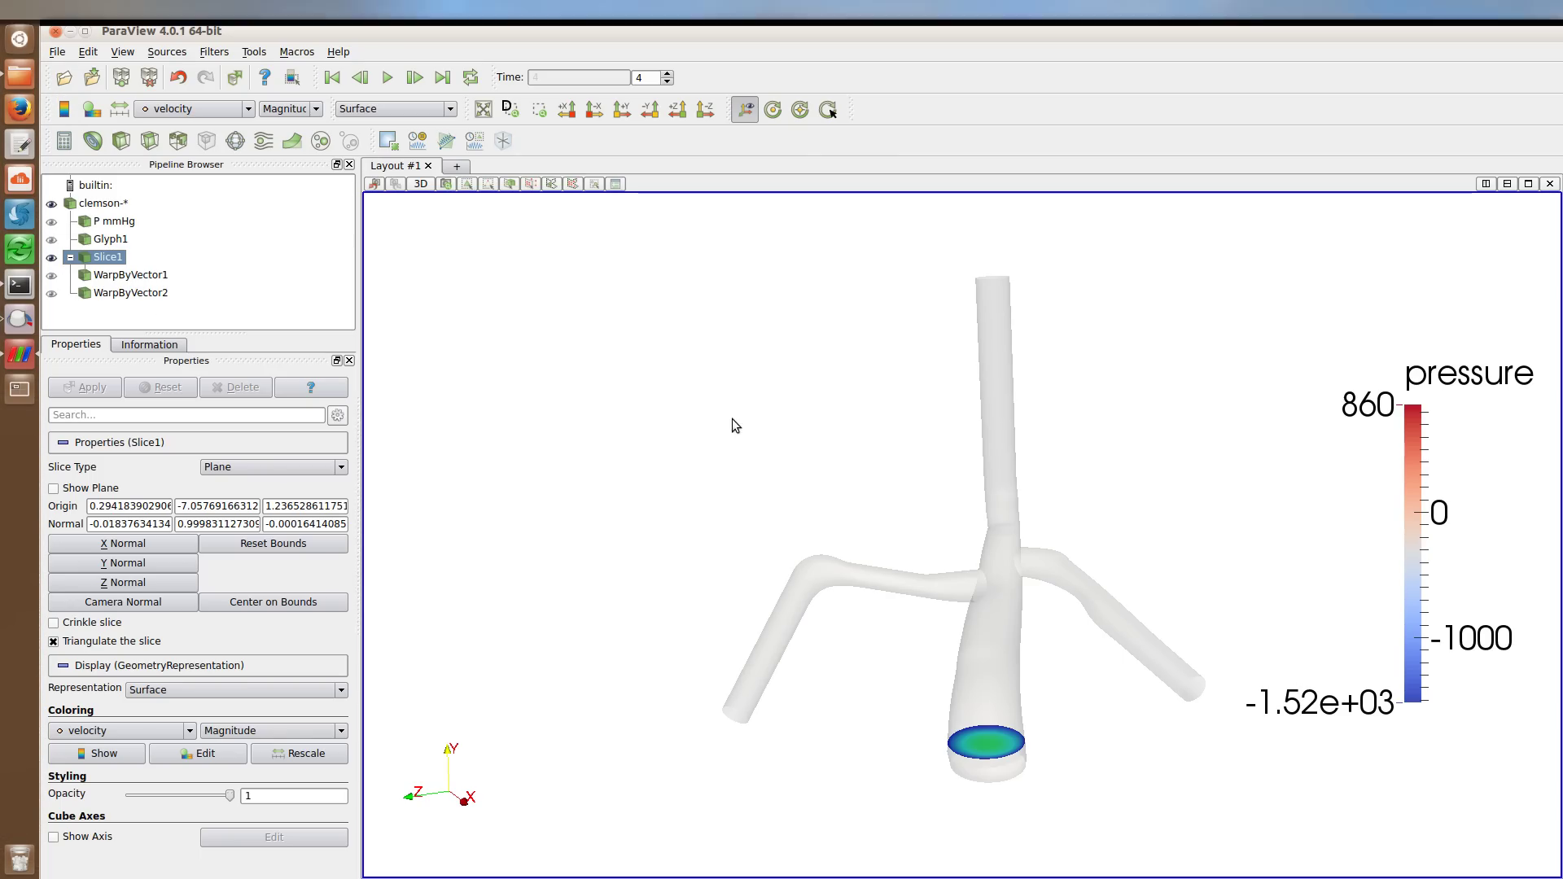
Save the session as a ParaView state file named test in the example folder
click(57, 52)
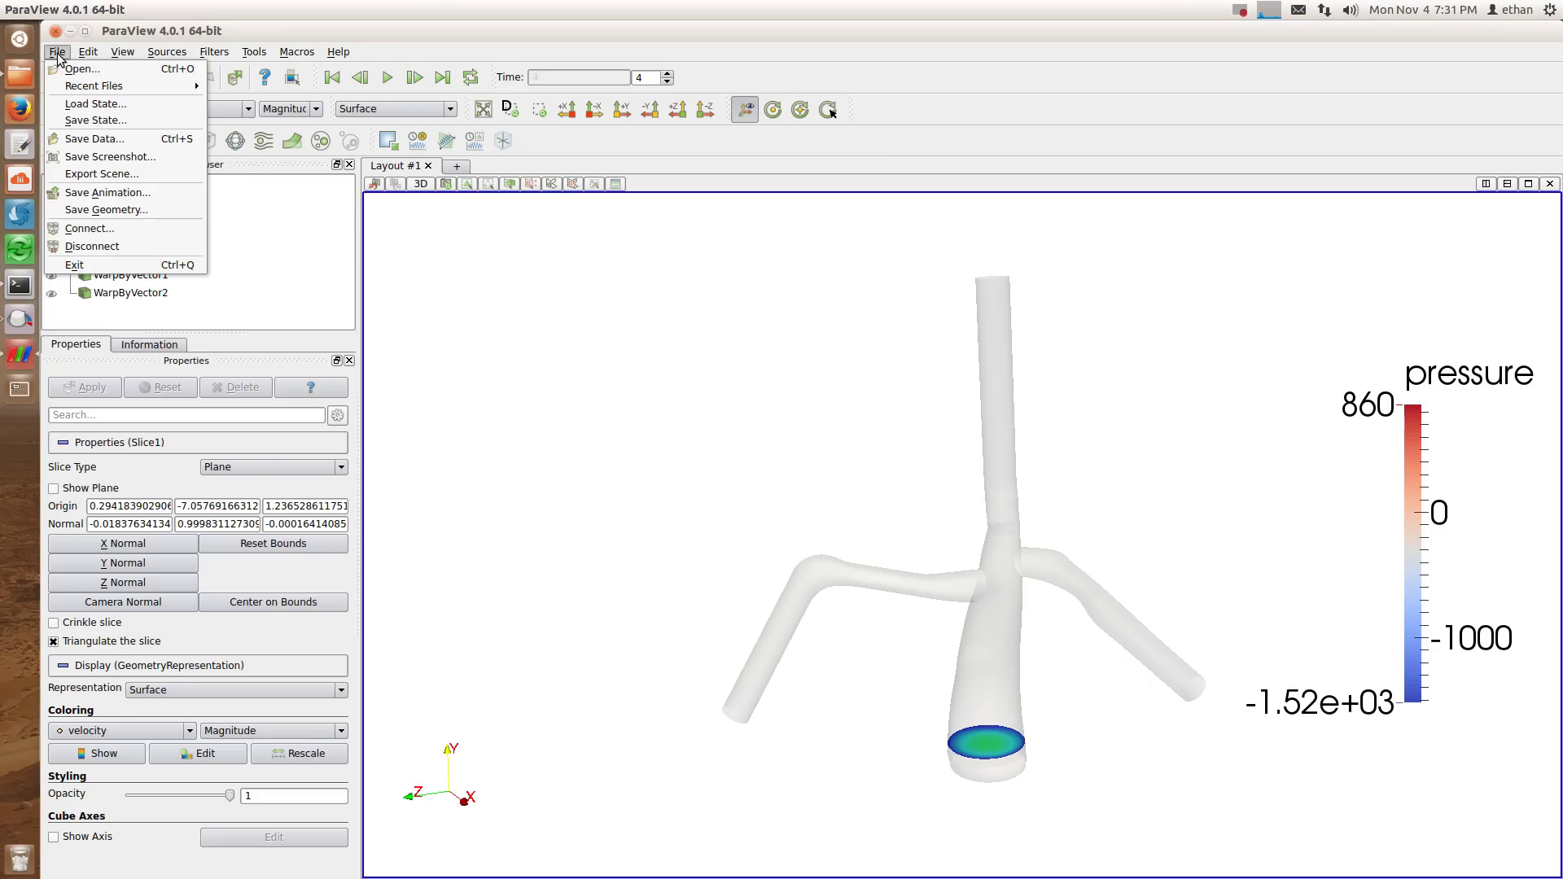
click(95, 121)
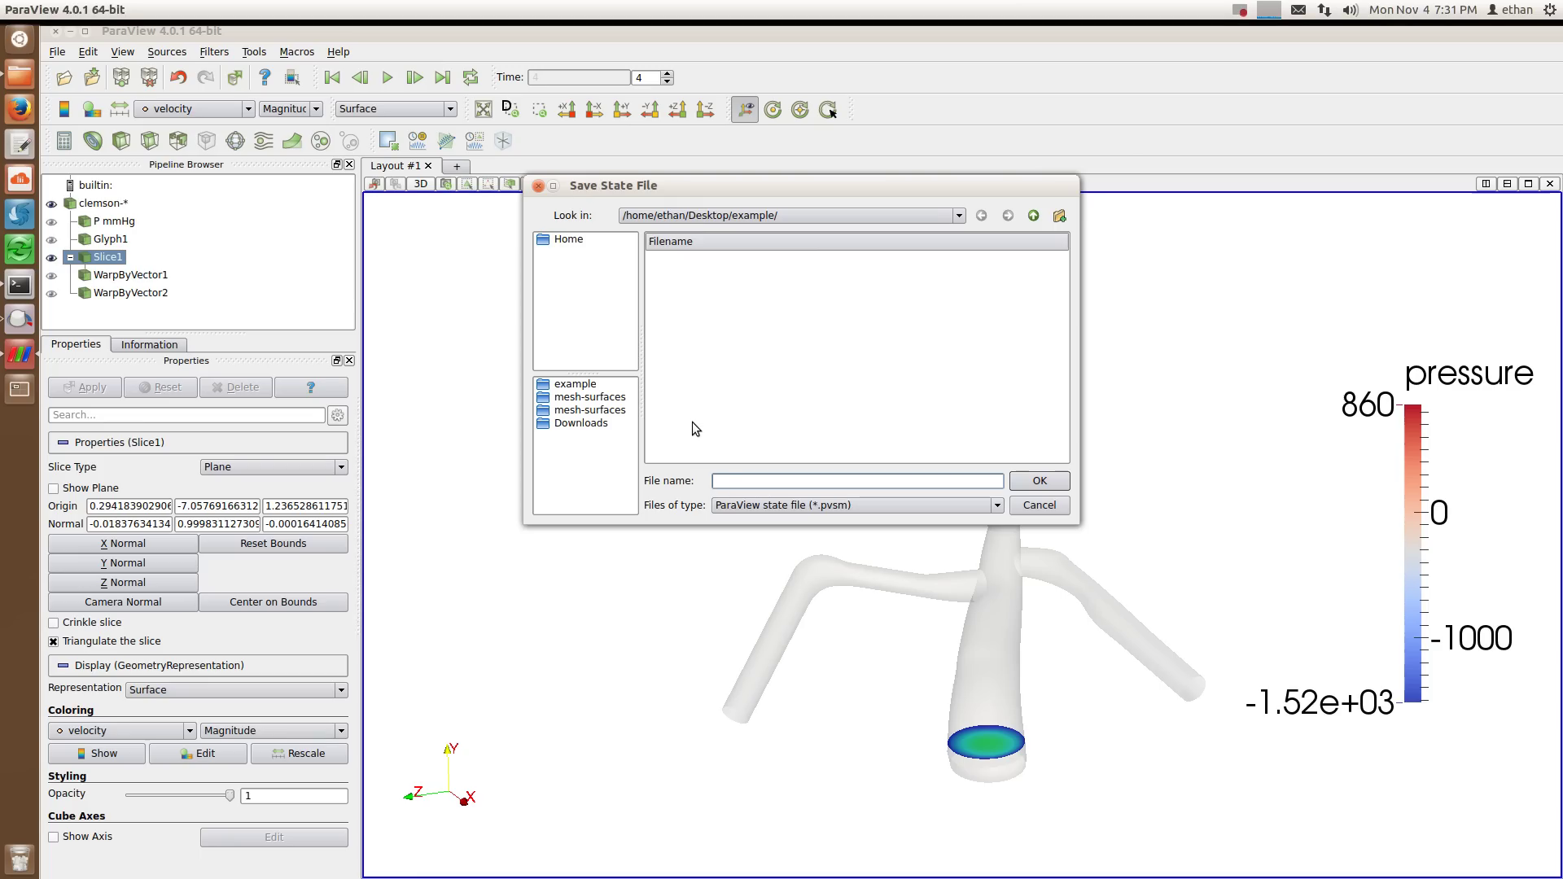
text(test)
click(1052, 481)
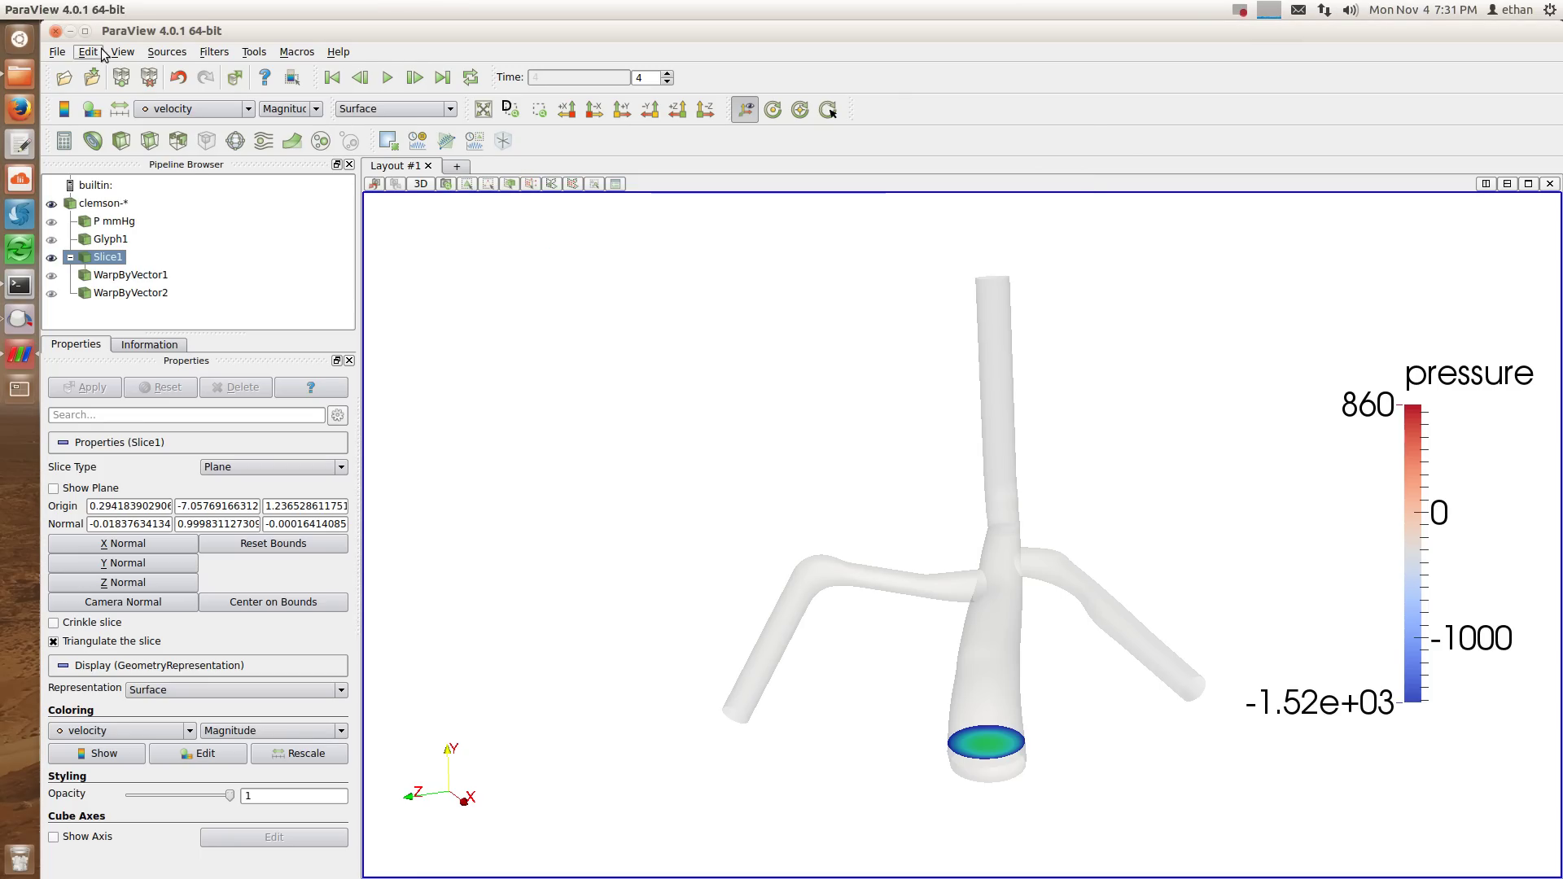
Close ParaView and relaunch it from the terminal with paraview.bash
click(55, 32)
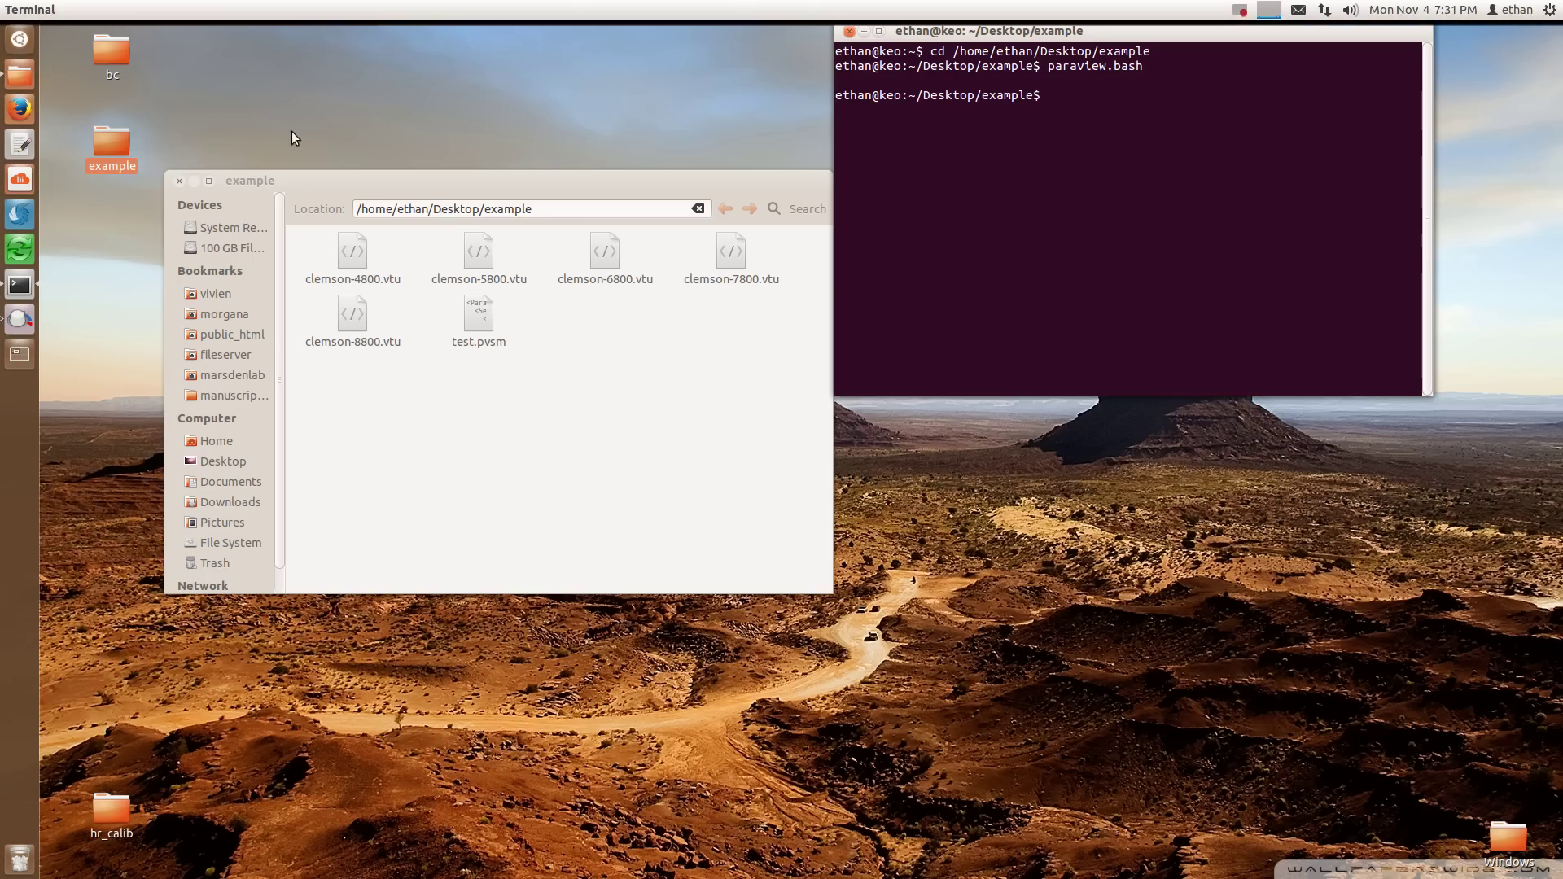
text(paraview.bash)
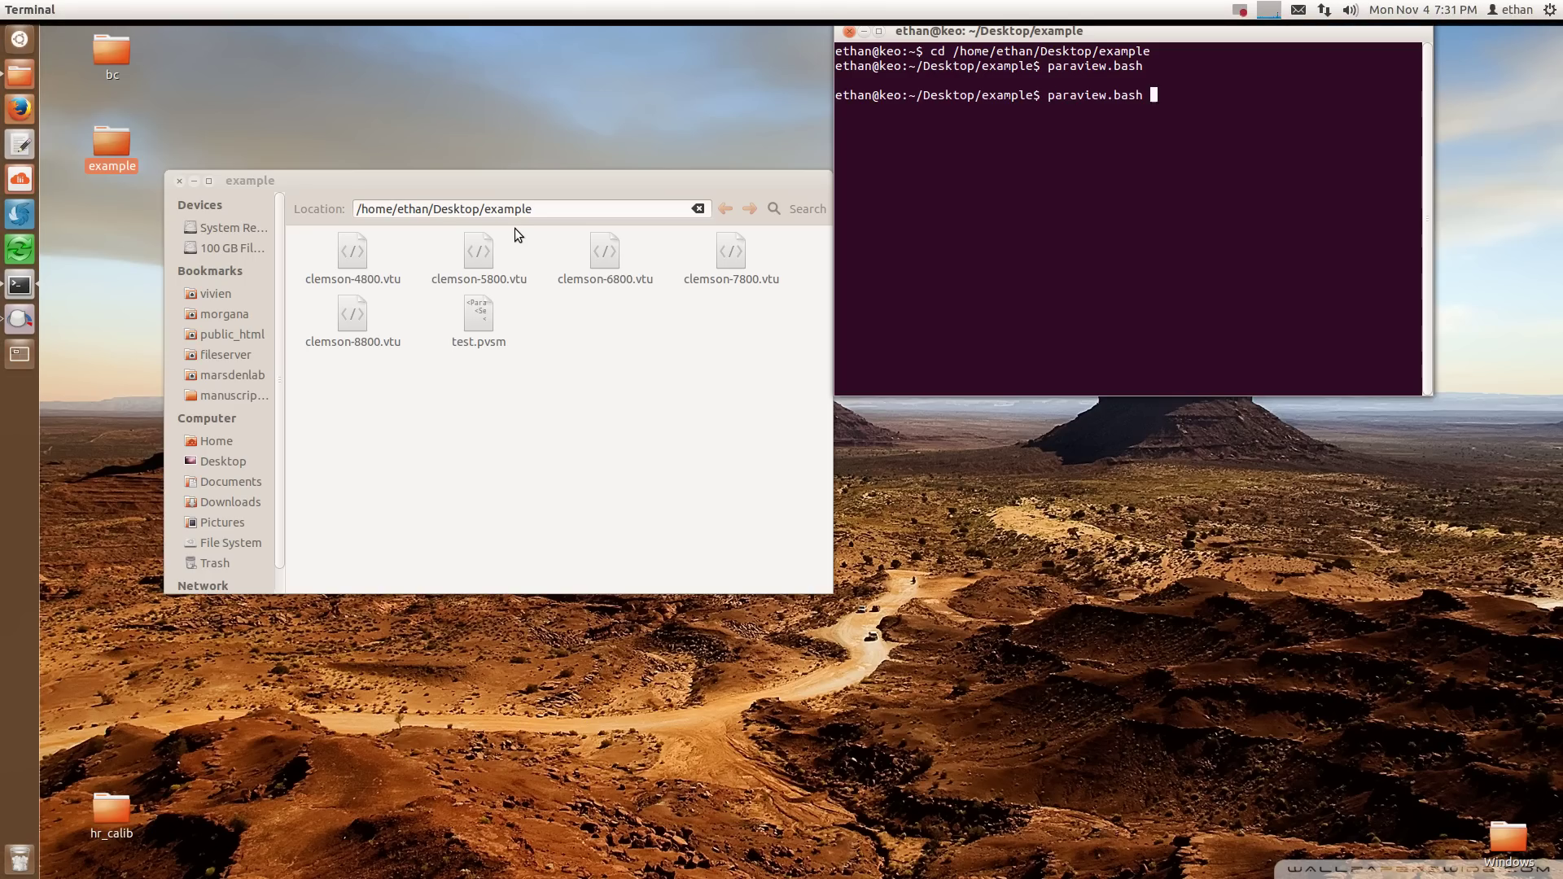
key(Return)
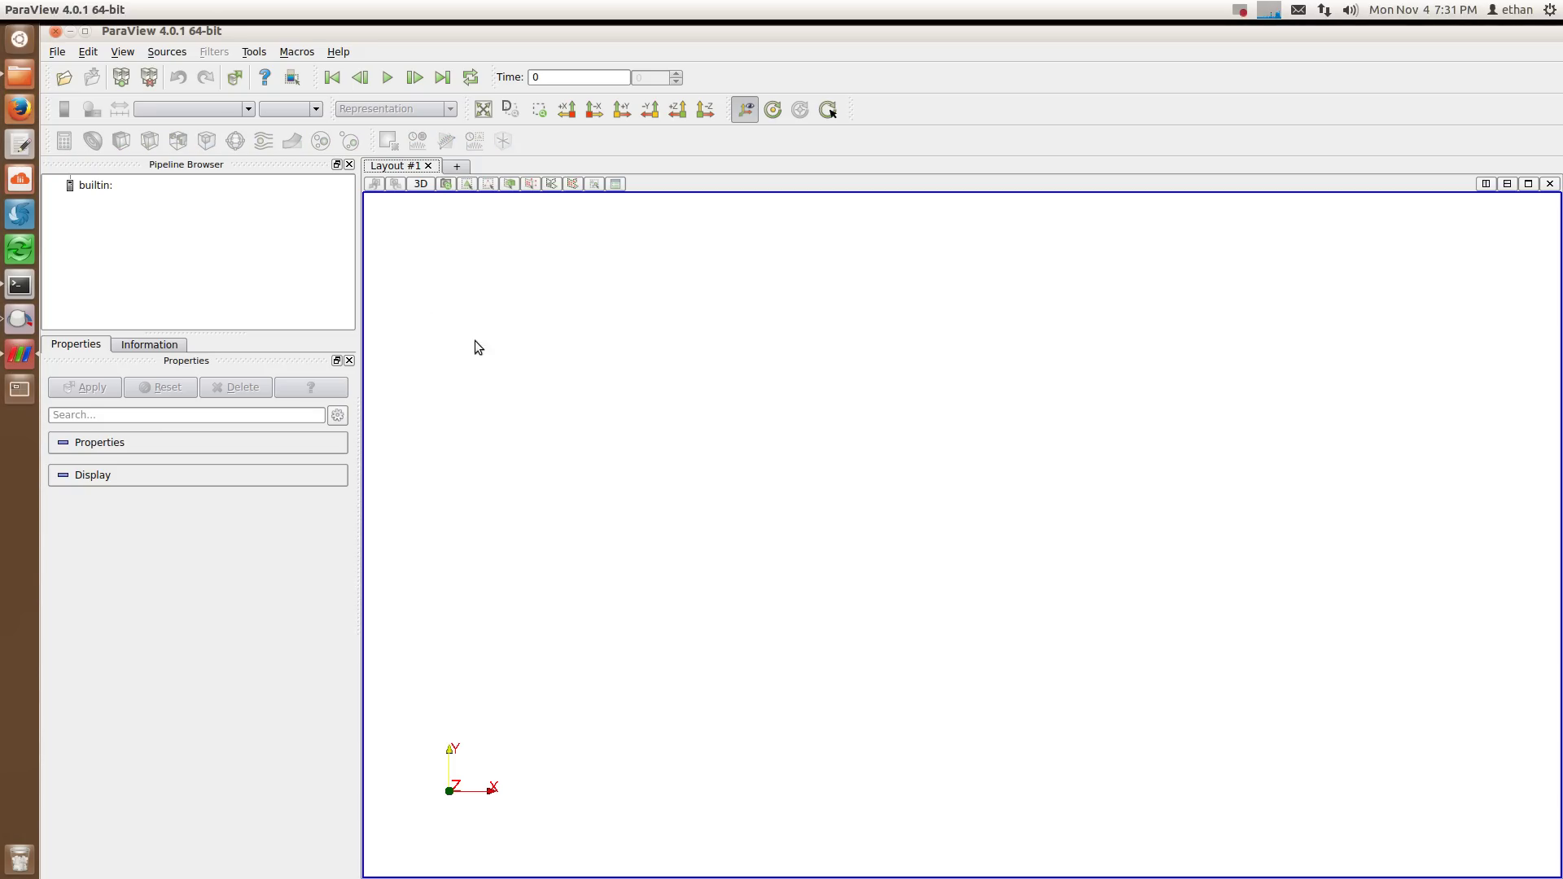
Load the saved state file test.pvsm, accepting its data file settings
click(59, 52)
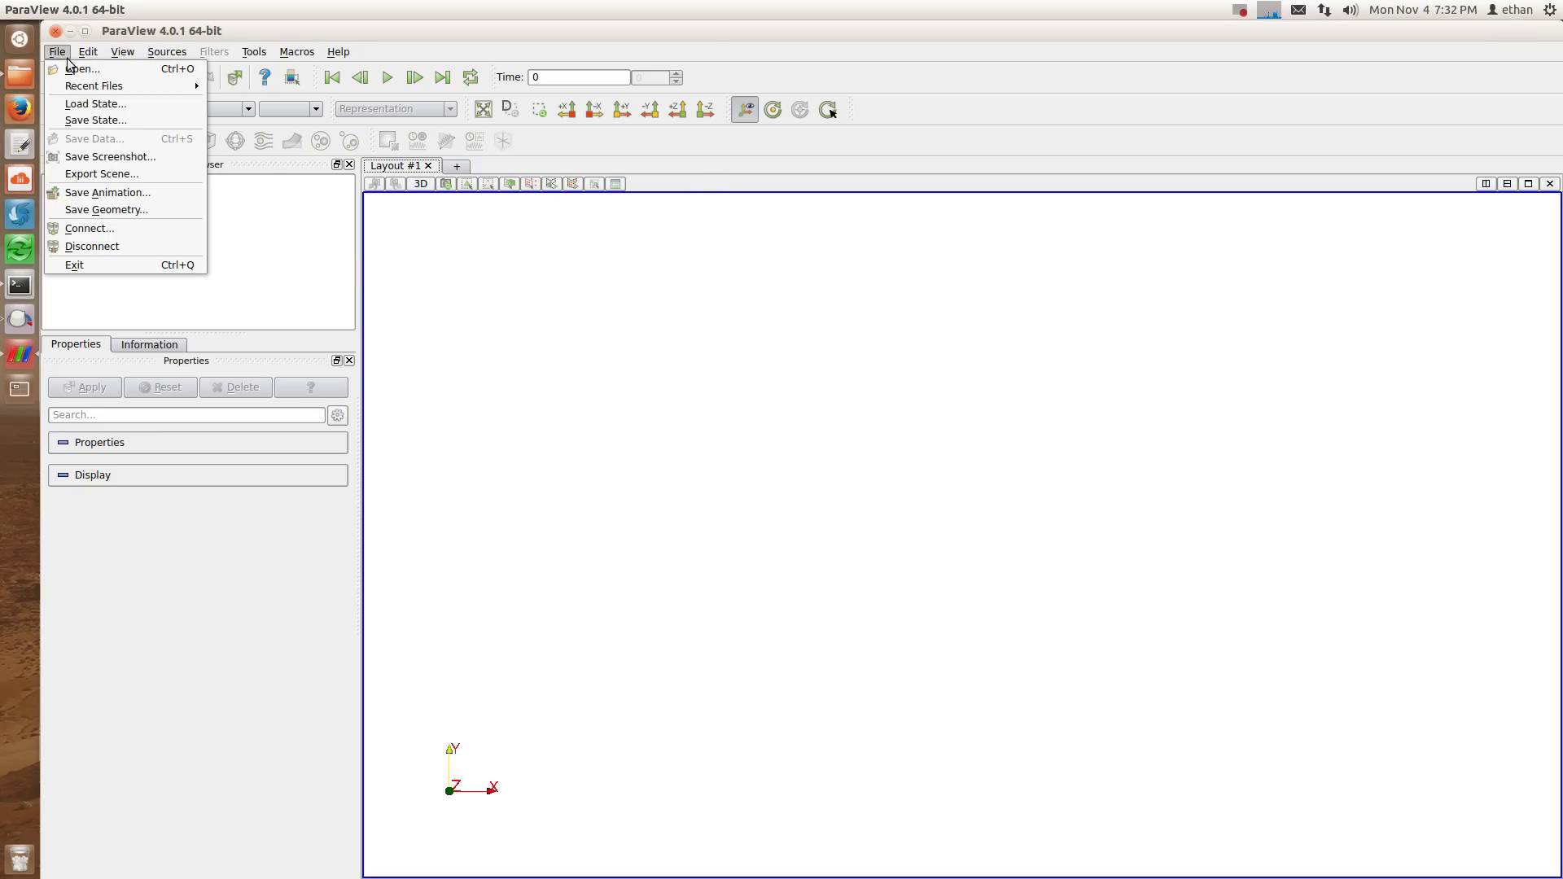
click(91, 105)
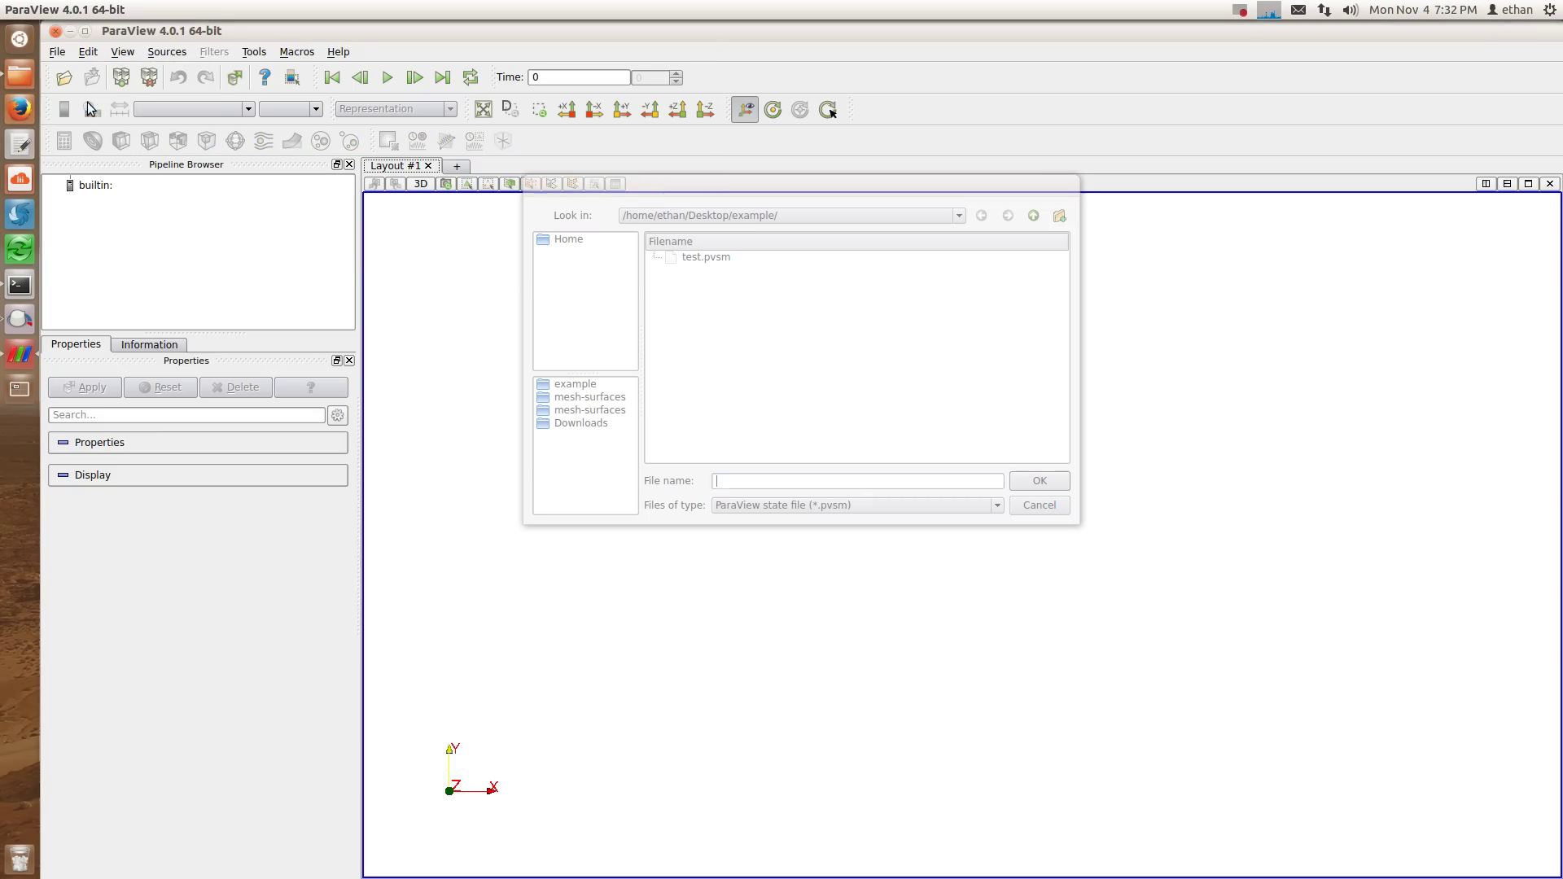
double_click(706, 257)
click(936, 490)
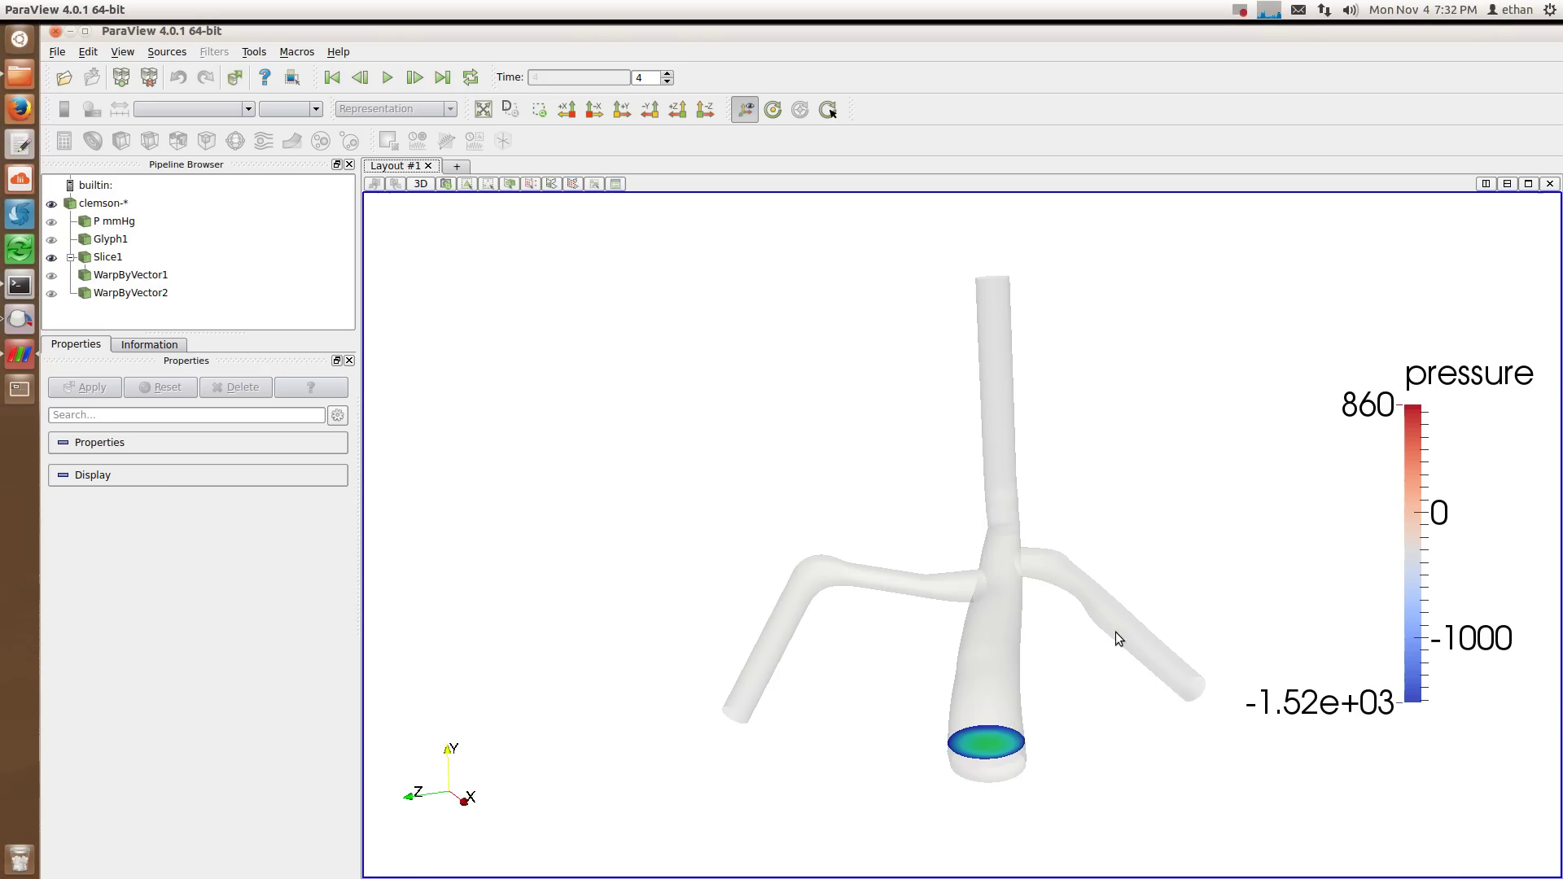
Show the Glyph1 arrows and hide Slice1 in the restored scene, and inspect the arrows inside the vessel
drag(1116, 634, 1053, 590)
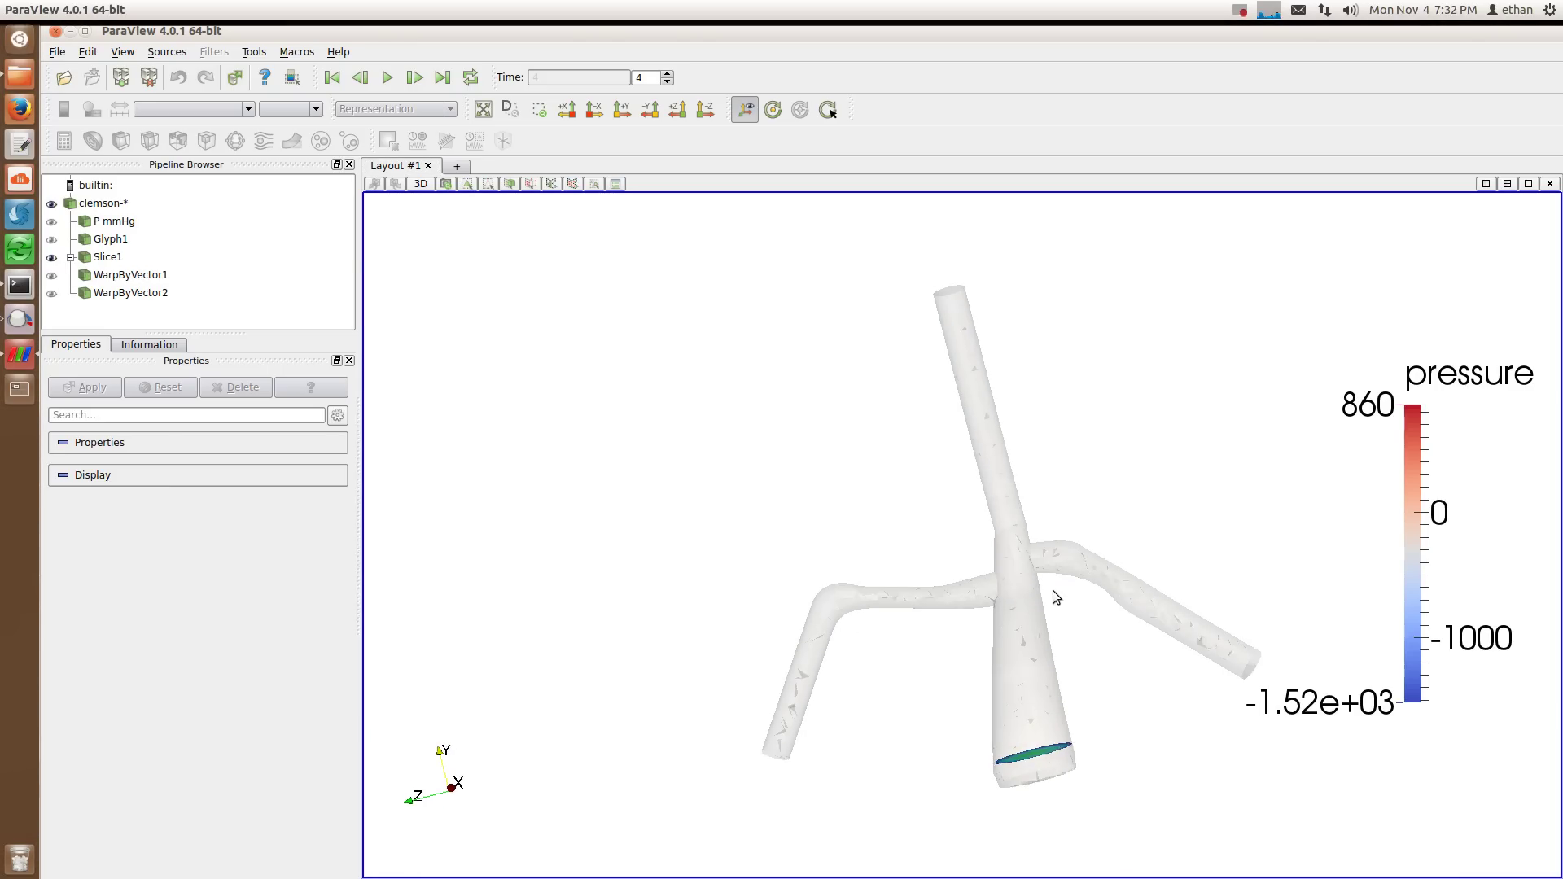
click(52, 239)
click(51, 257)
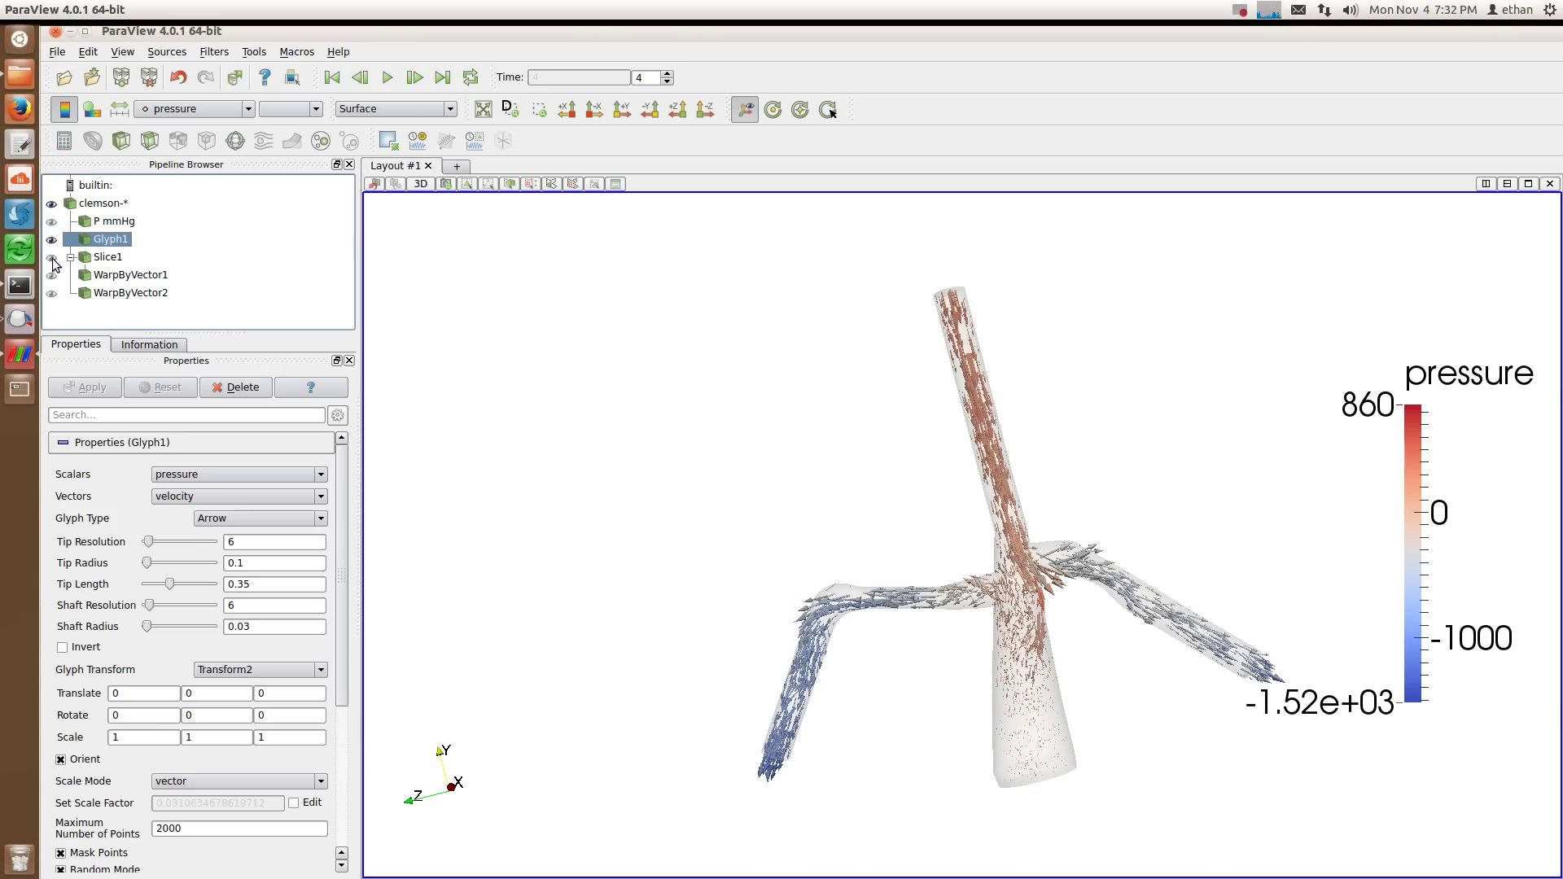
drag(838, 692, 1115, 705)
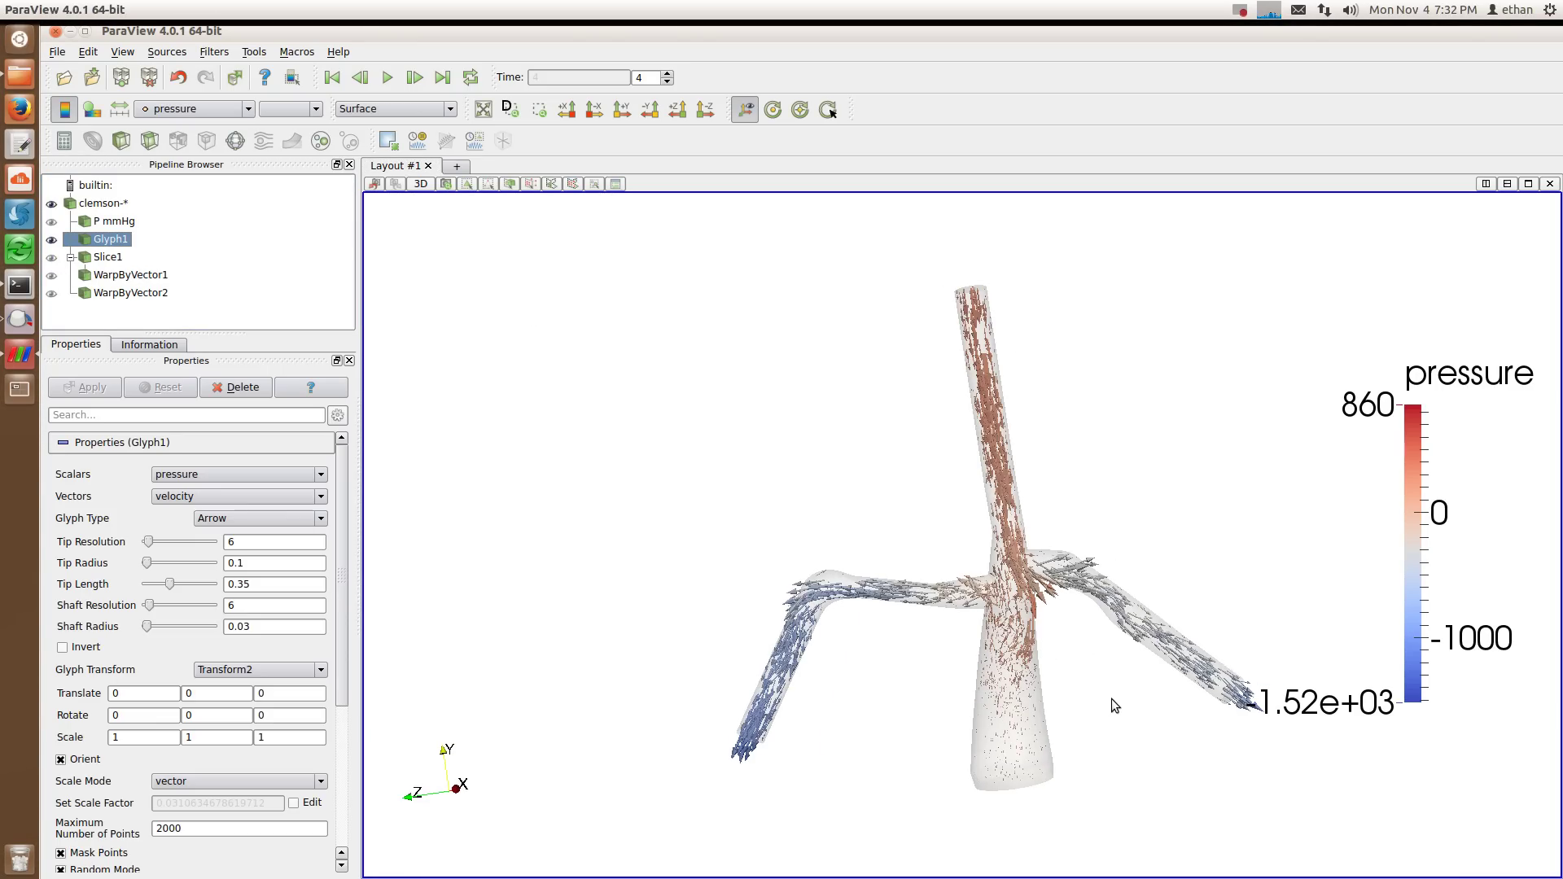